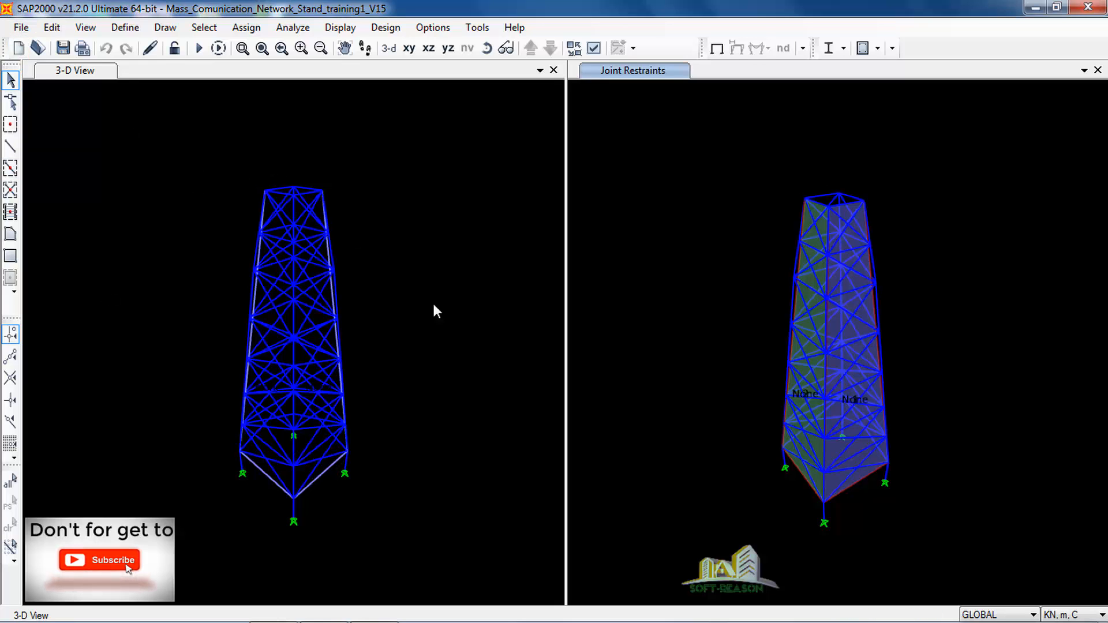
Export the tower model as the CIS/2 STEP file Mass_Comunication_Network_Stand_training1_V15.stp into the TRAINING folder in Documents, without applied loads
{"action": "left_click", "coordinate": [21, 28]}
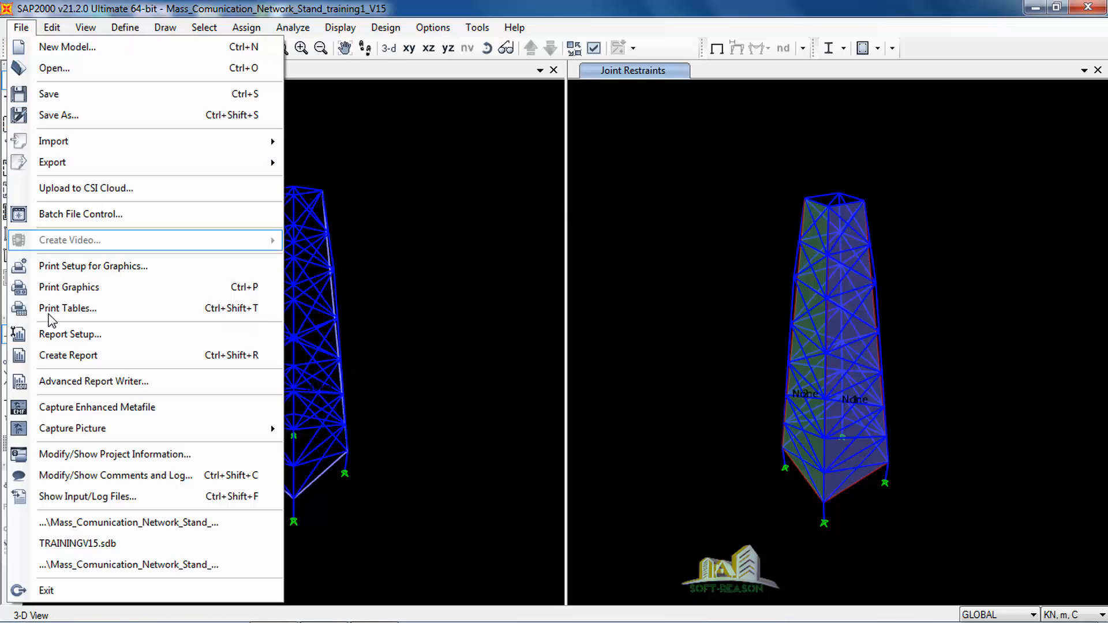
{"action": "mouse_move", "coordinate": [65, 170]}
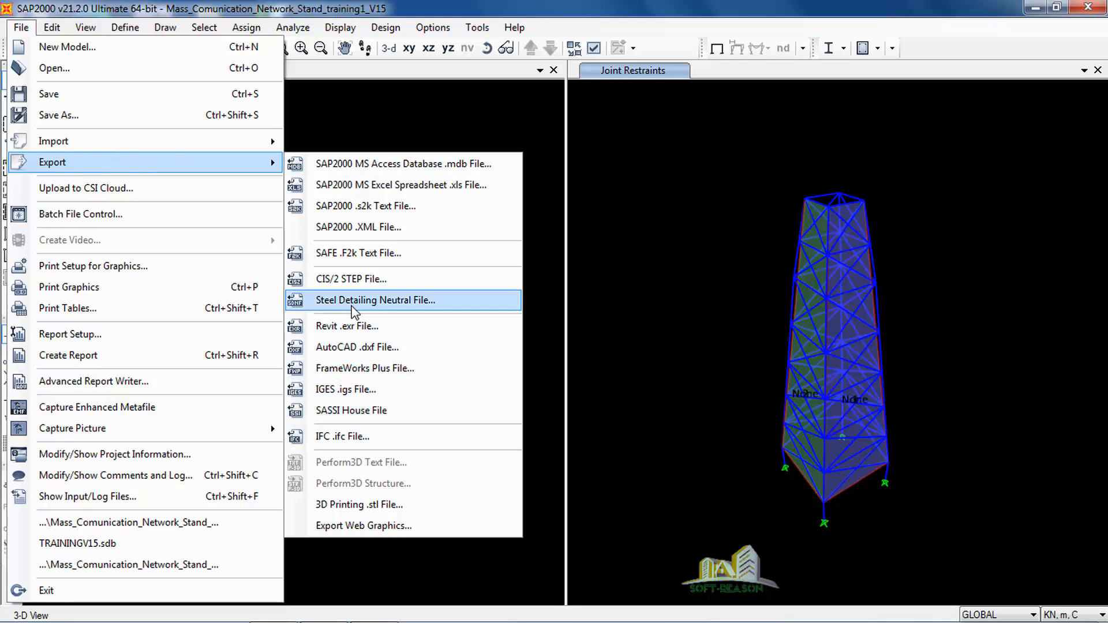
{"action": "left_click", "coordinate": [345, 279]}
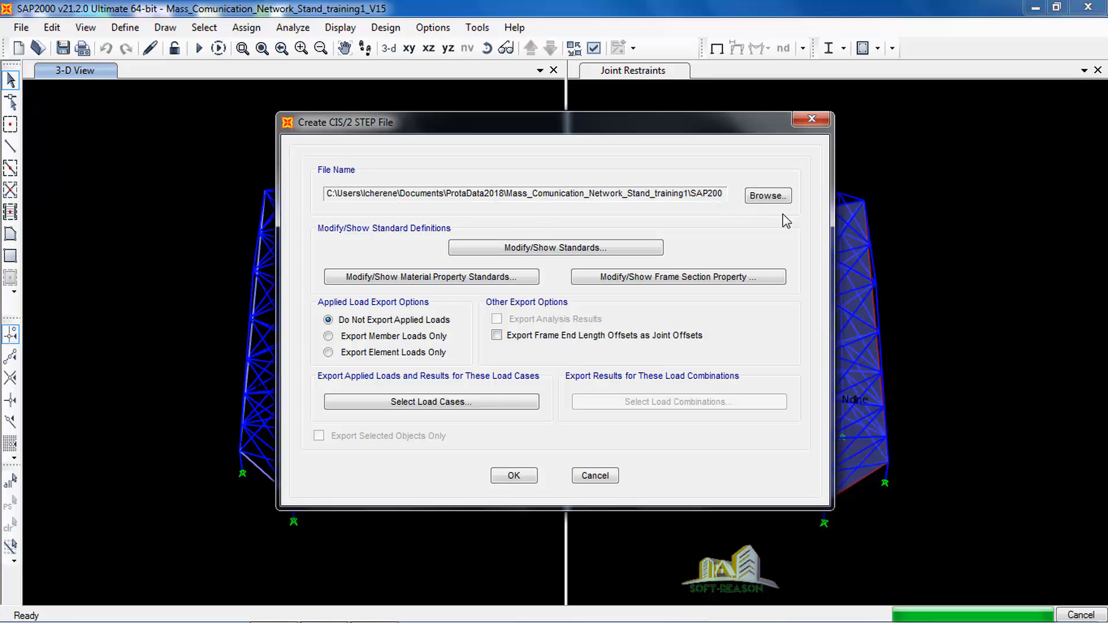
{"action": "left_click", "coordinate": [767, 196]}
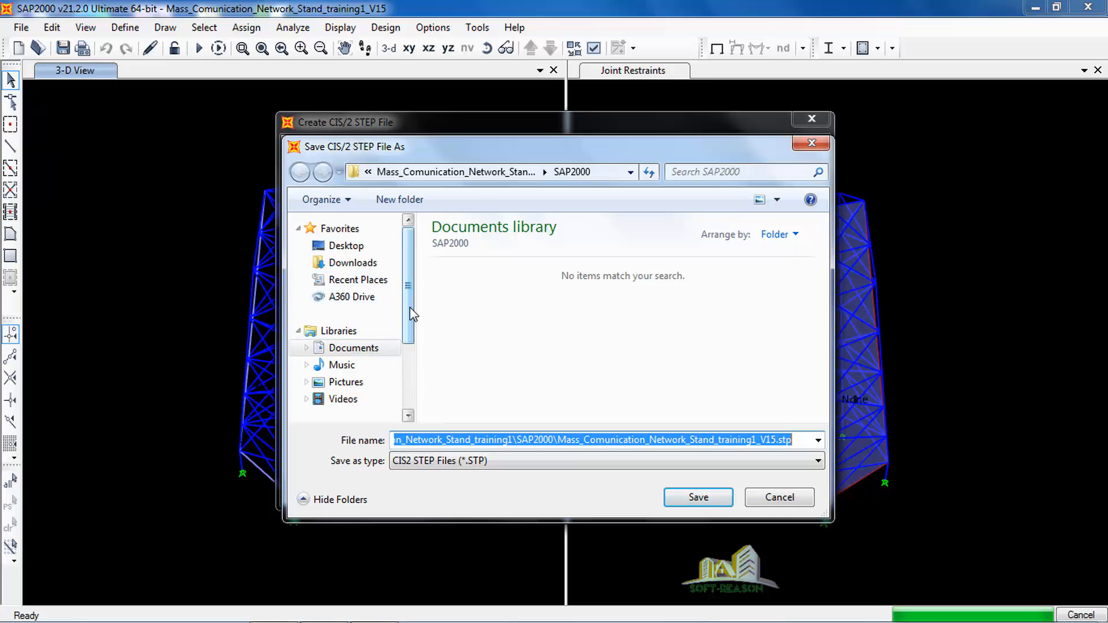
{"action": "left_click", "coordinate": [346, 348]}
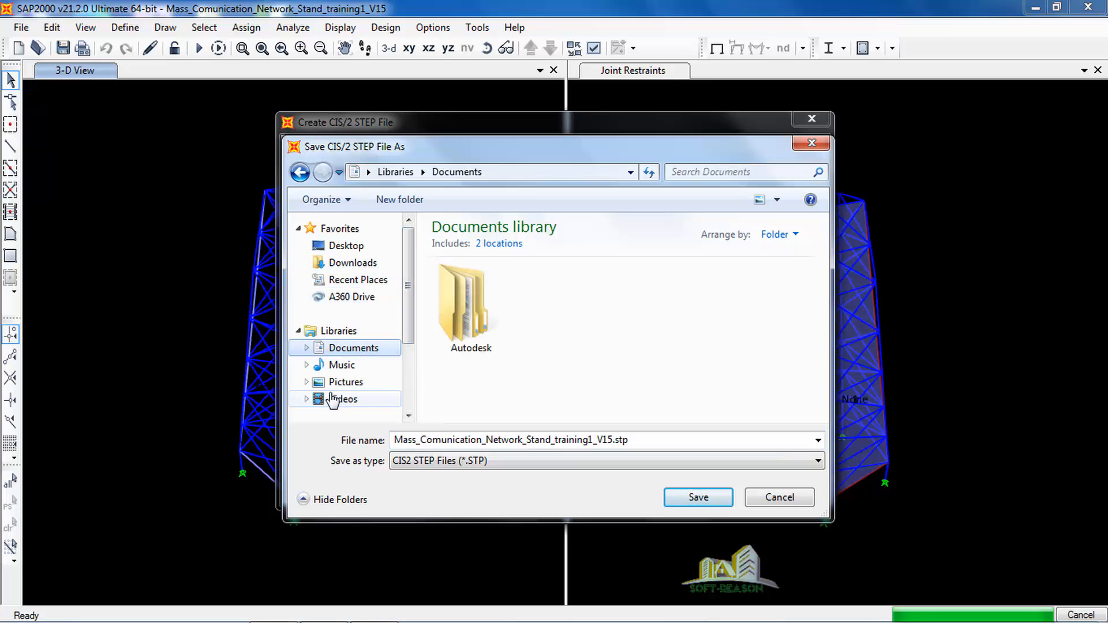
{"action": "left_click_drag", "start_coordinate": [824, 292], "coordinate": [848, 404]}
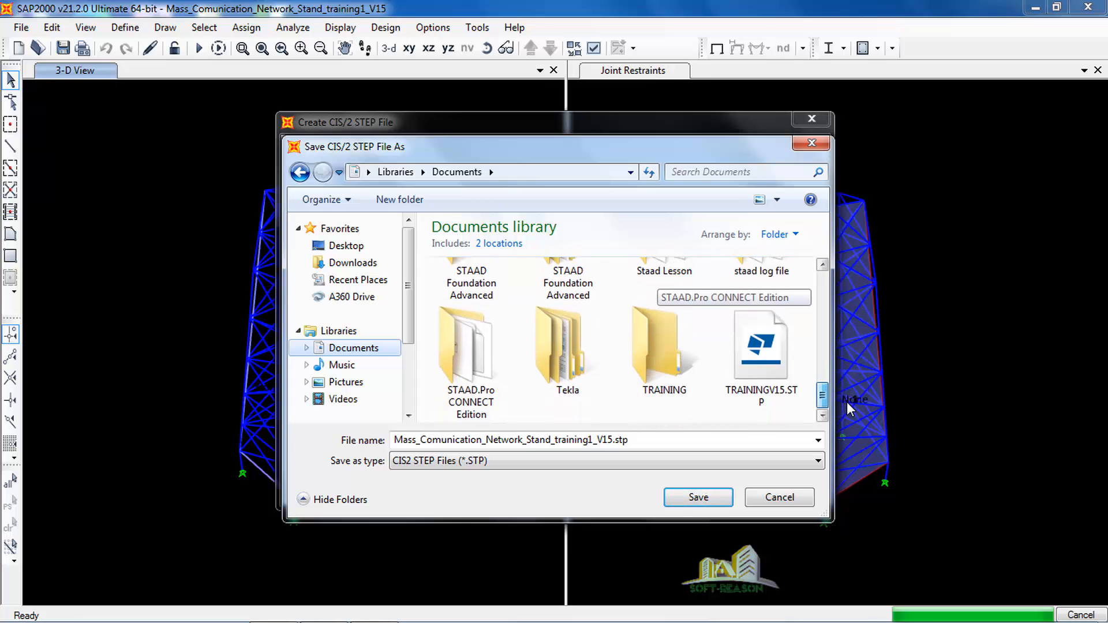
{"action": "double_click", "coordinate": [657, 349]}
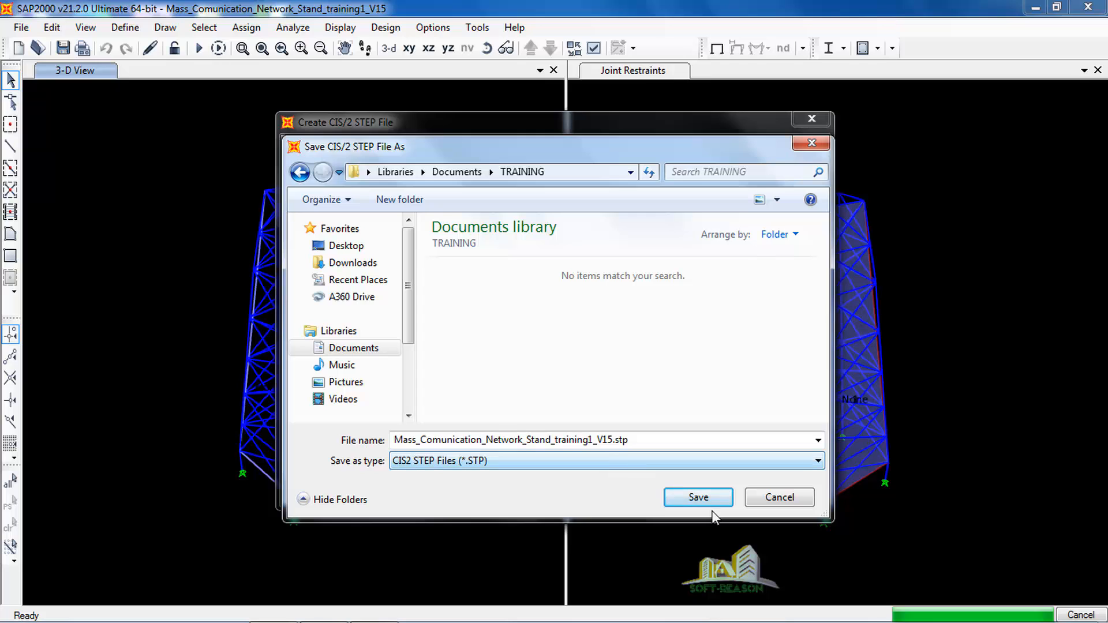
{"action": "left_click", "coordinate": [698, 498]}
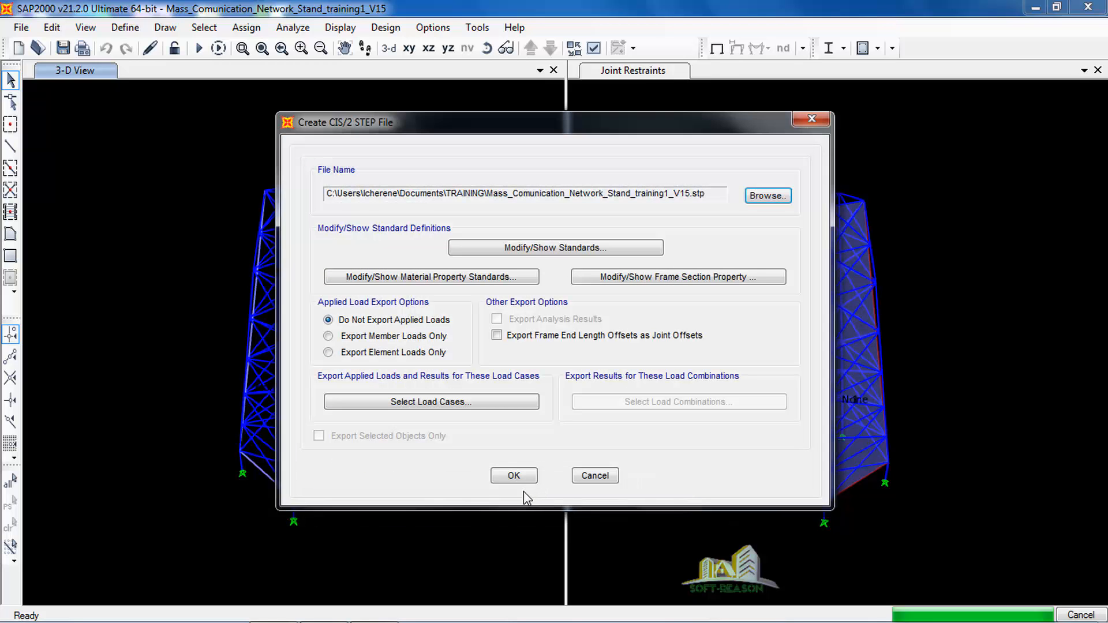
{"action": "left_click", "coordinate": [514, 477]}
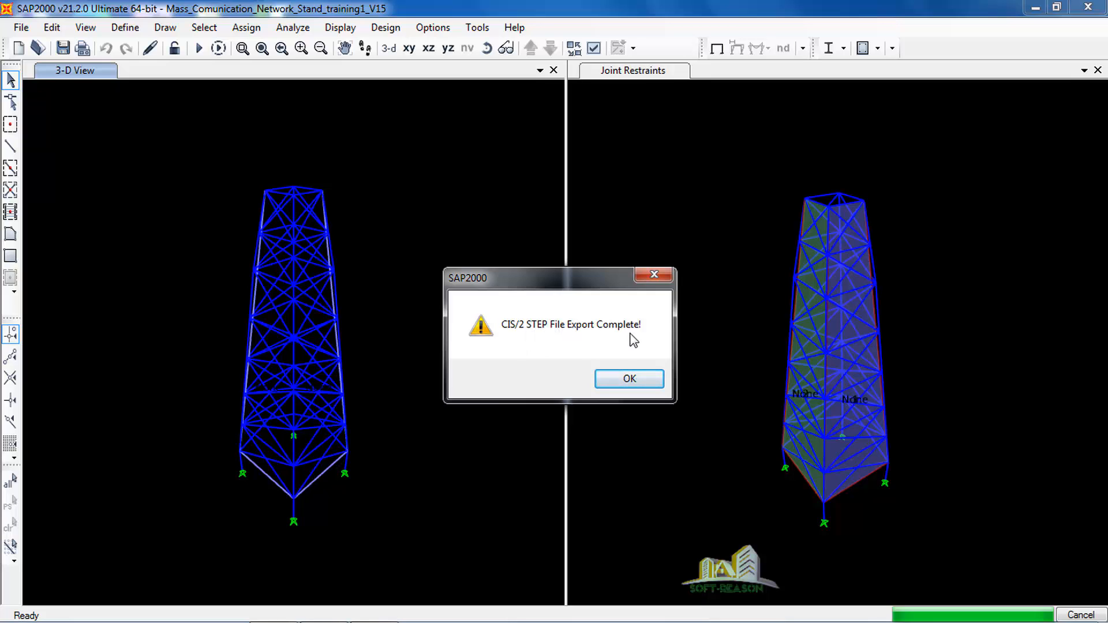
{"action": "left_click", "coordinate": [631, 381]}
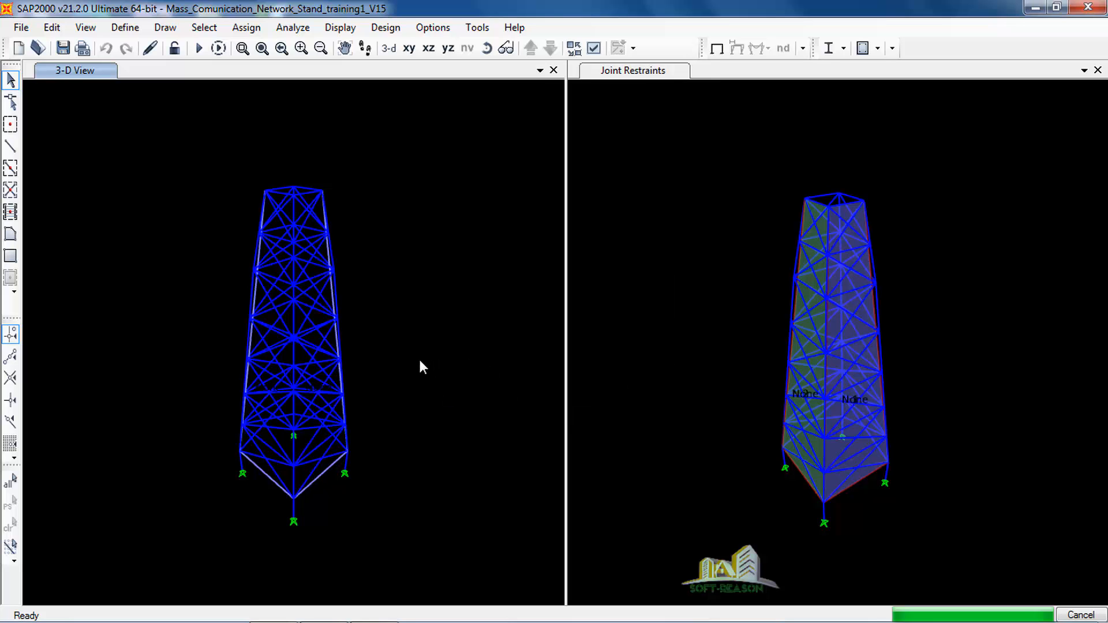
Switch to STAAD.Pro and start a CIS/2 (*.stp) import into the empty NETWORK STAND ANALY AND DESIGN.STD model
{"action": "left_click", "coordinate": [1039, 9]}
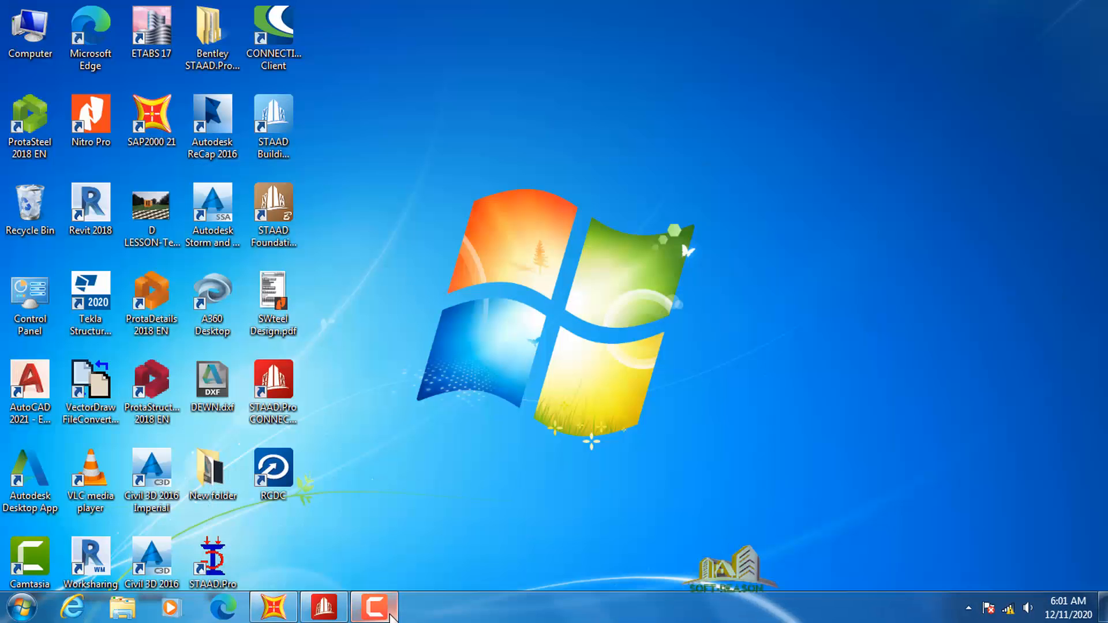
{"action": "left_click", "coordinate": [323, 607]}
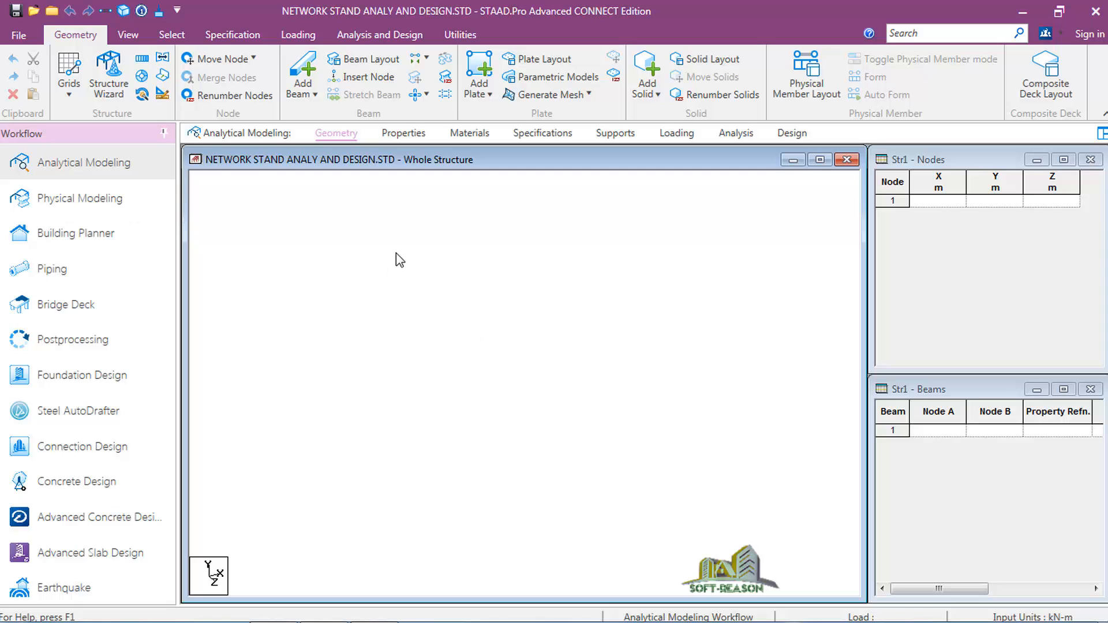
{"action": "left_click", "coordinate": [19, 35]}
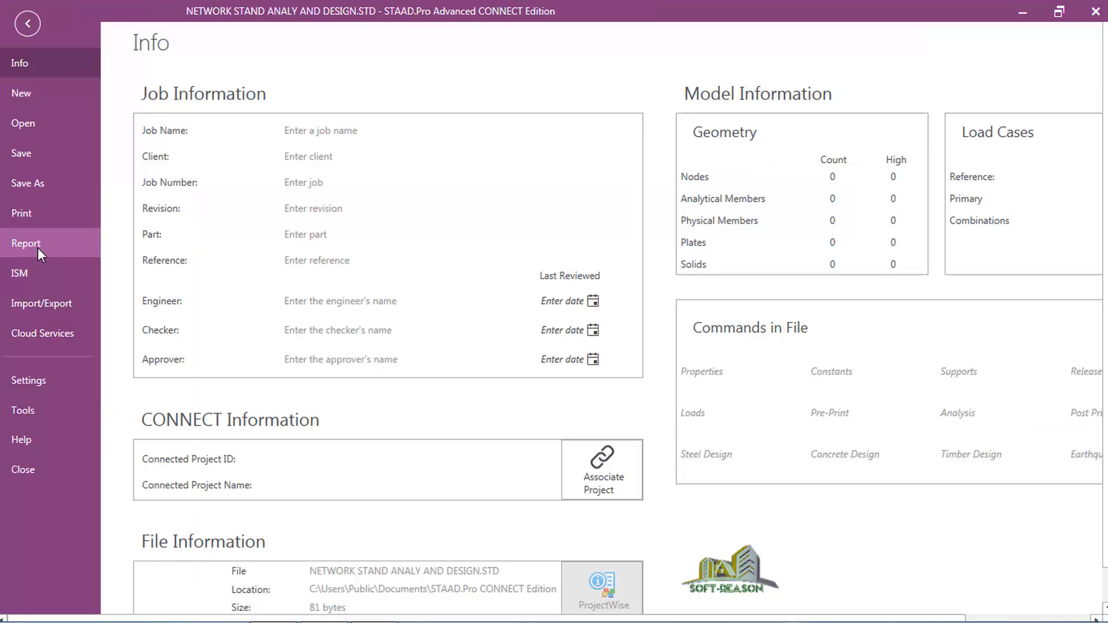
{"action": "left_click", "coordinate": [57, 307]}
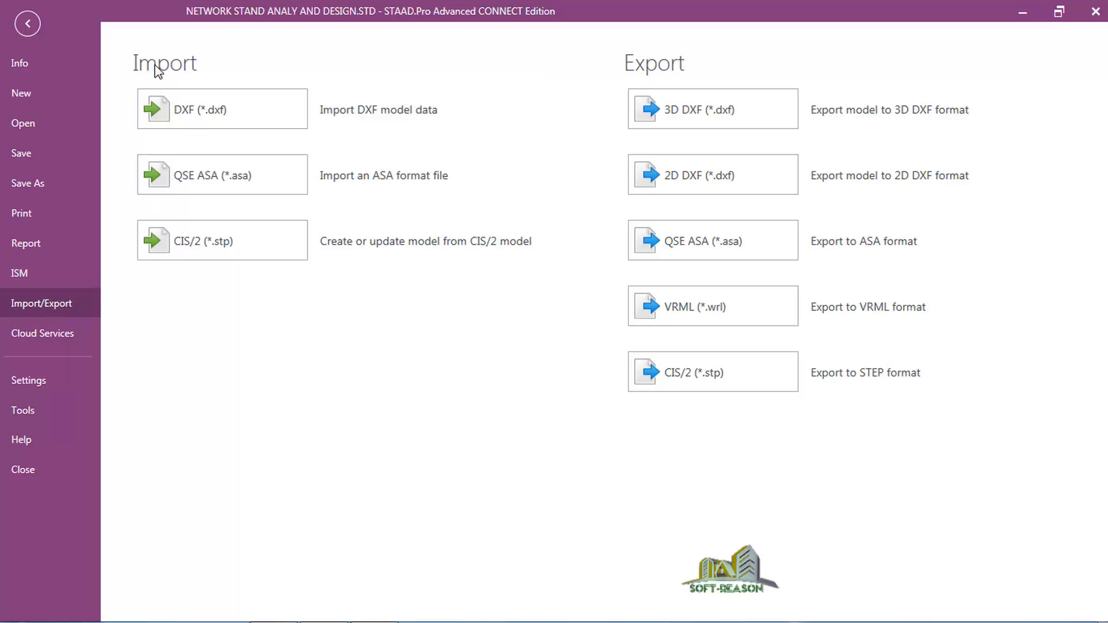
{"action": "left_click", "coordinate": [219, 242]}
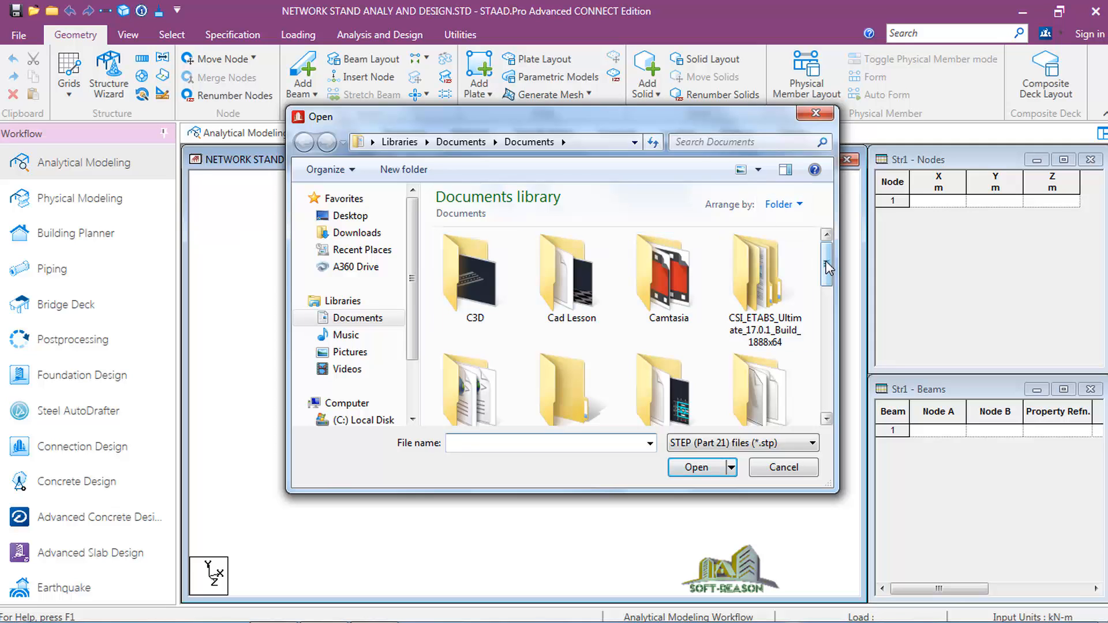
Import the model from Mass_Comunication_Network_Stand_training1_V15.STP in the TRAINING folder and close the import log
{"action": "left_click_drag", "start_coordinate": [827, 266], "coordinate": [843, 398]}
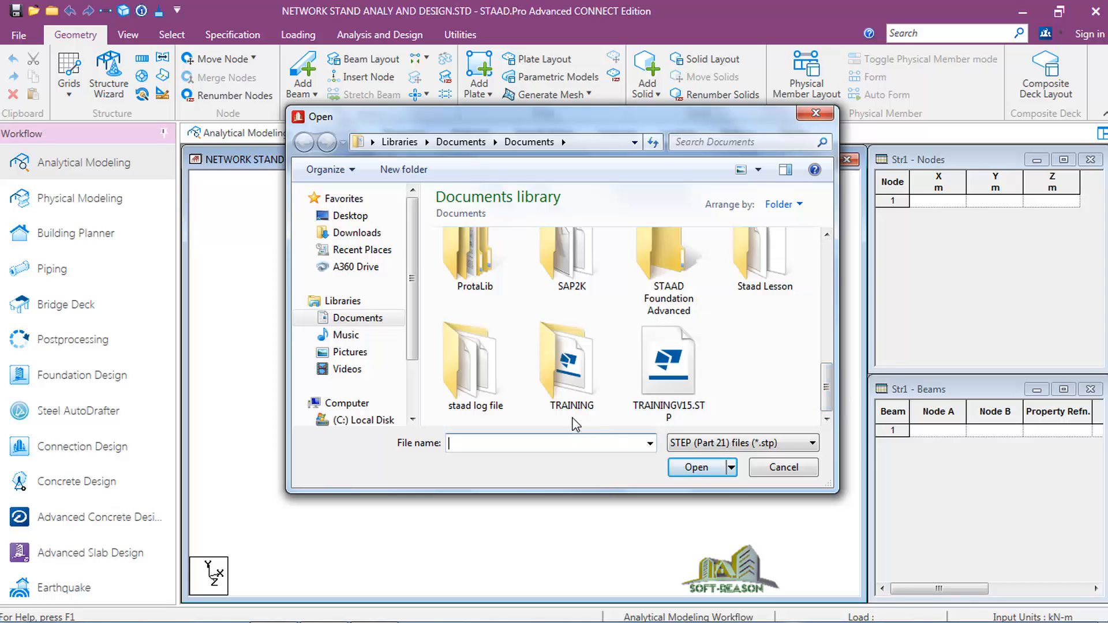
{"action": "double_click", "coordinate": [573, 381]}
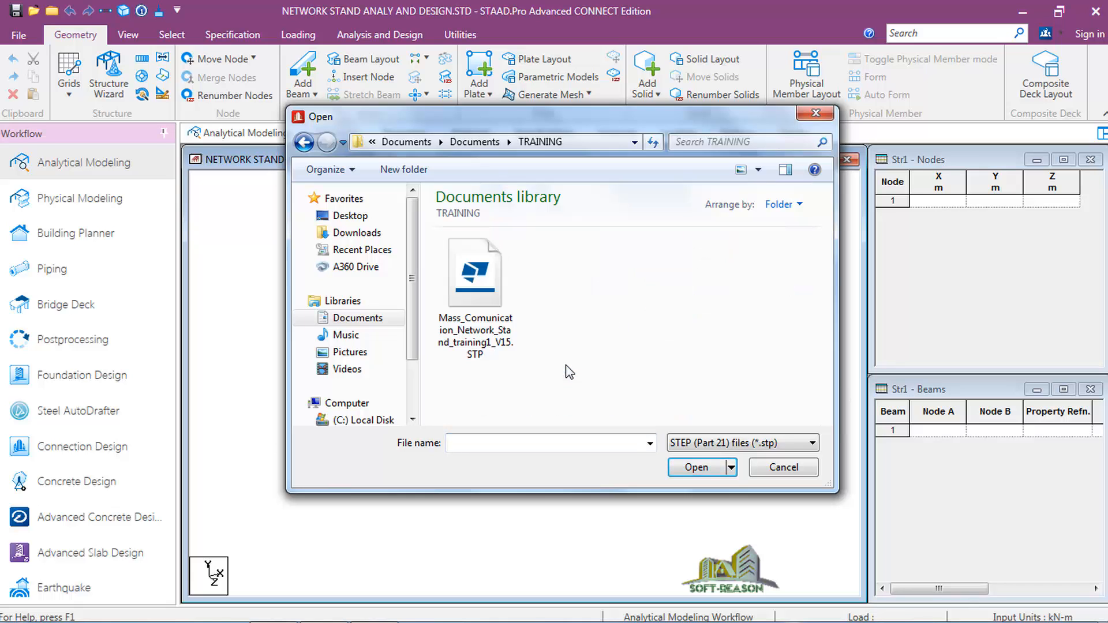
{"action": "left_click", "coordinate": [484, 280]}
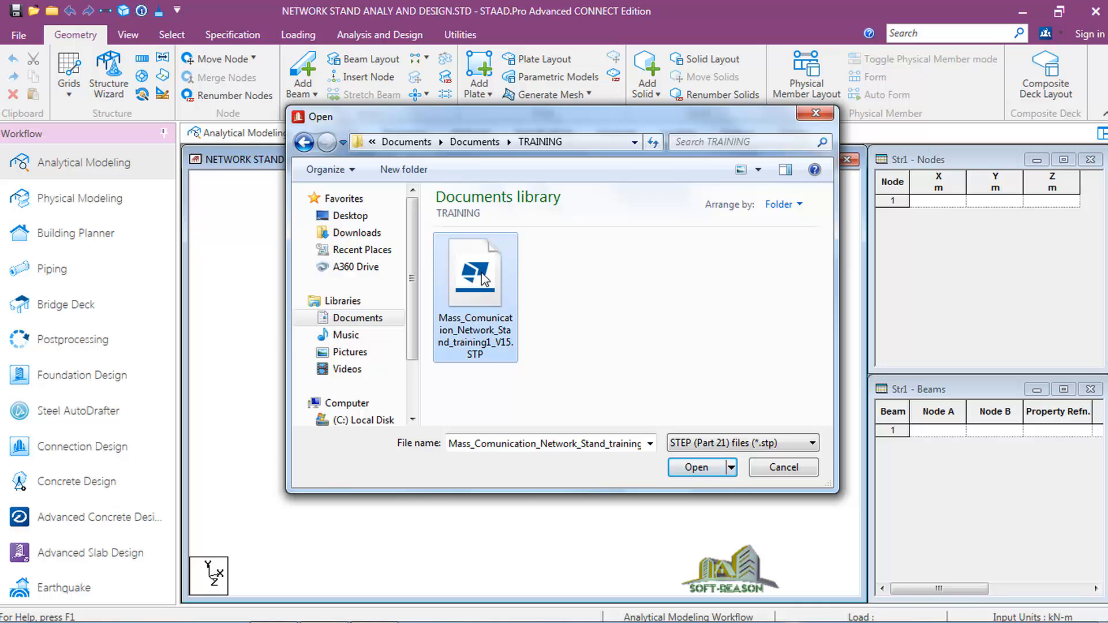
{"action": "left_click", "coordinate": [698, 469]}
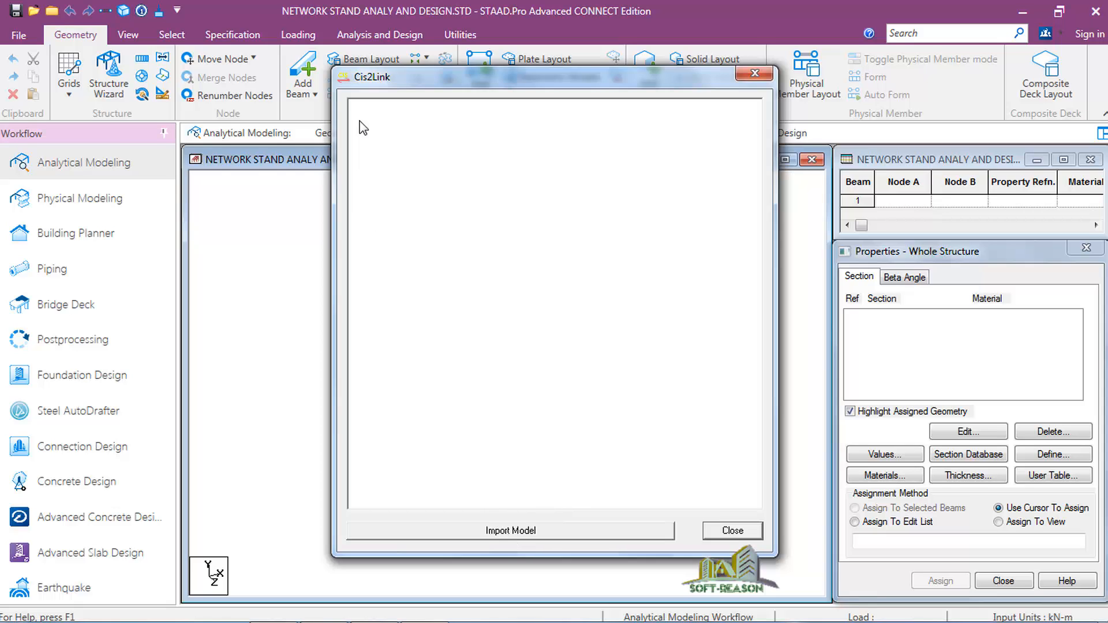
{"action": "left_click", "coordinate": [511, 530]}
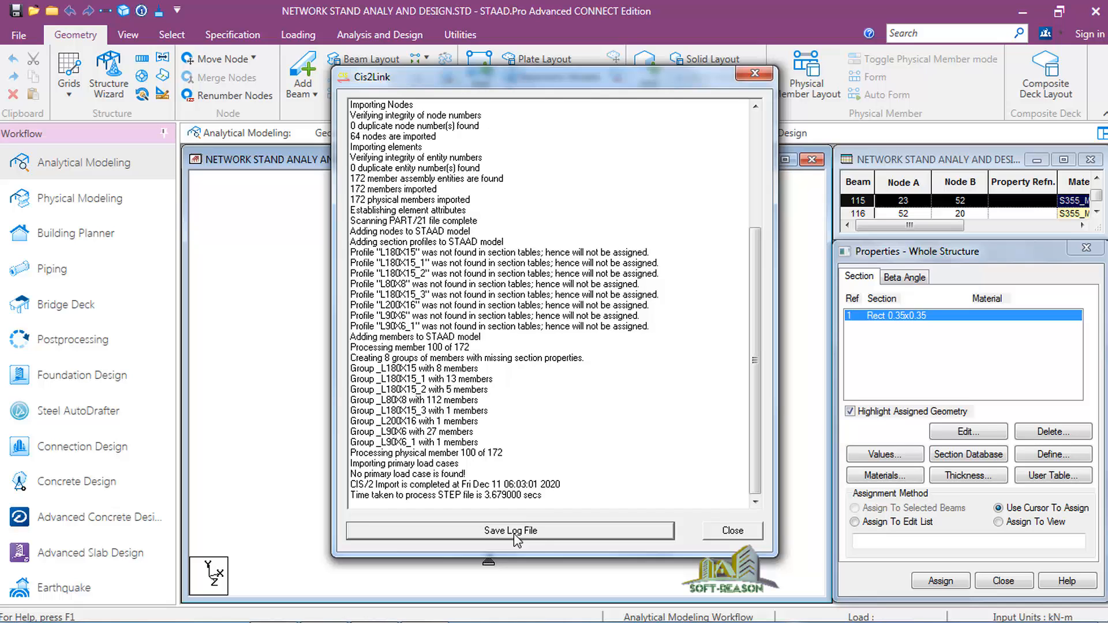
{"action": "left_click", "coordinate": [734, 532]}
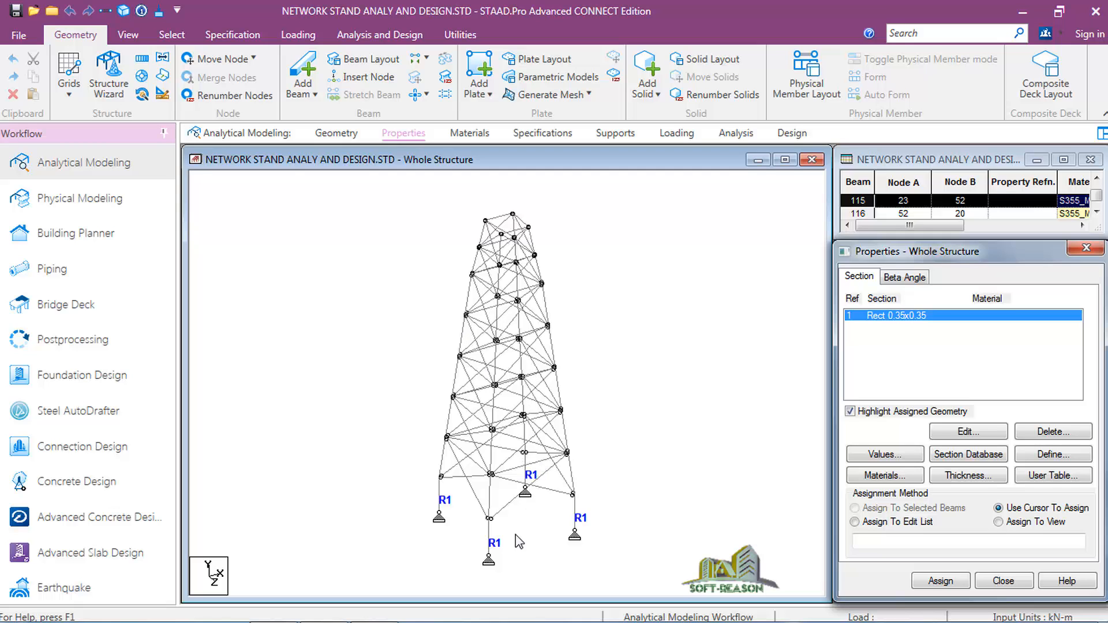
Examine the imported tower's members and their section property references, from the base bracing up to the top ring
{"action": "left_click", "coordinate": [576, 531]}
{"action": "scroll", "coordinate": [585, 537], "scroll_direction": "up", "scroll_amount": 3}
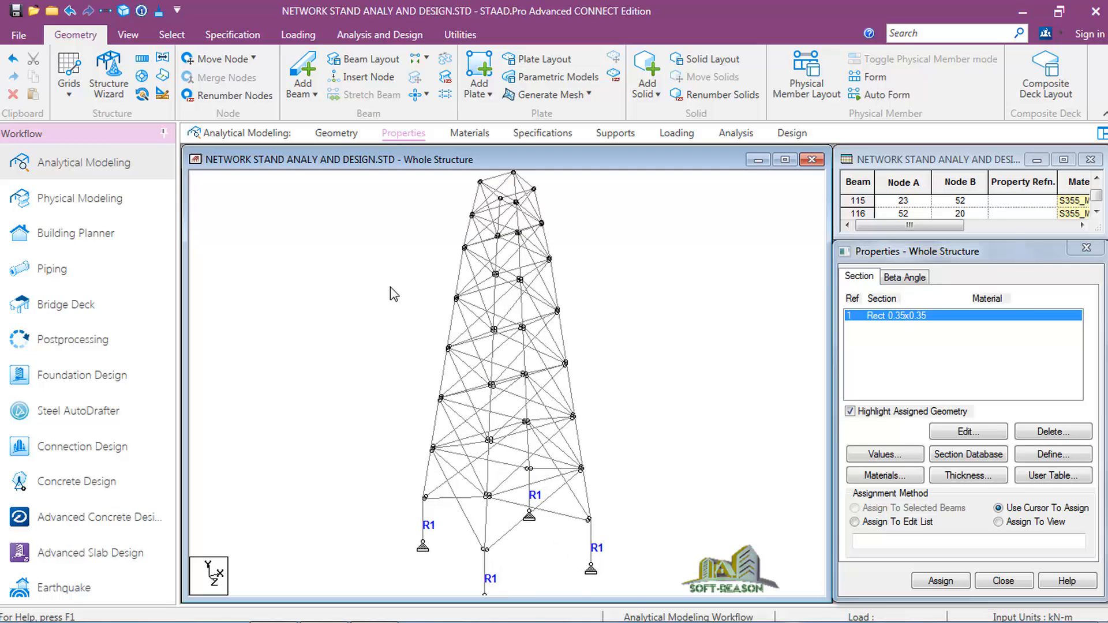
{"action": "scroll", "coordinate": [523, 465], "scroll_direction": "down", "scroll_amount": 3}
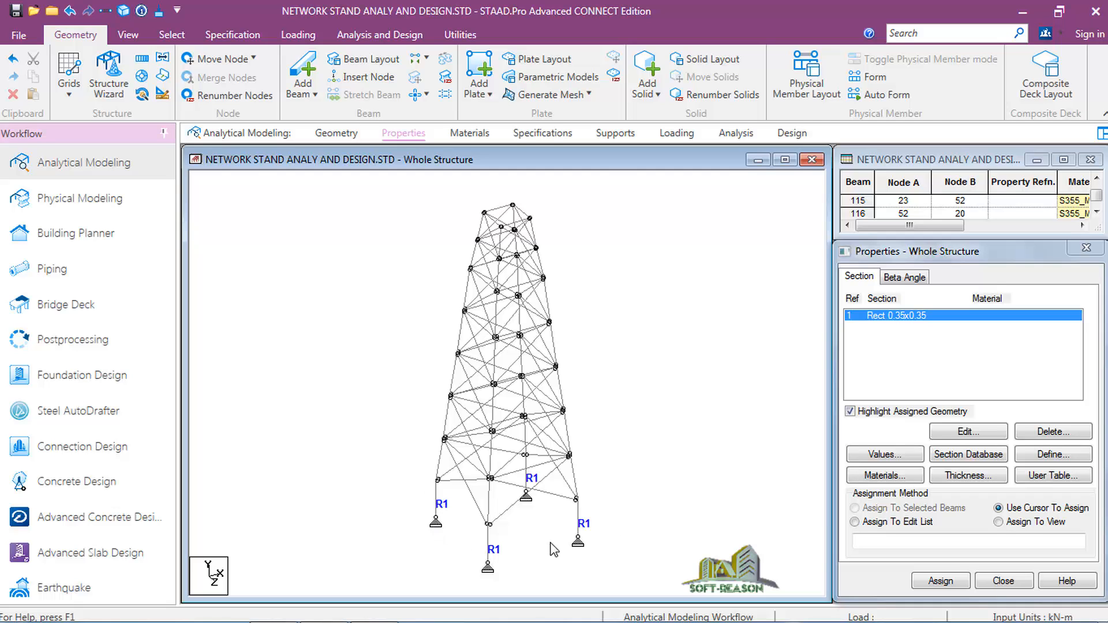
{"action": "left_click", "coordinate": [475, 376]}
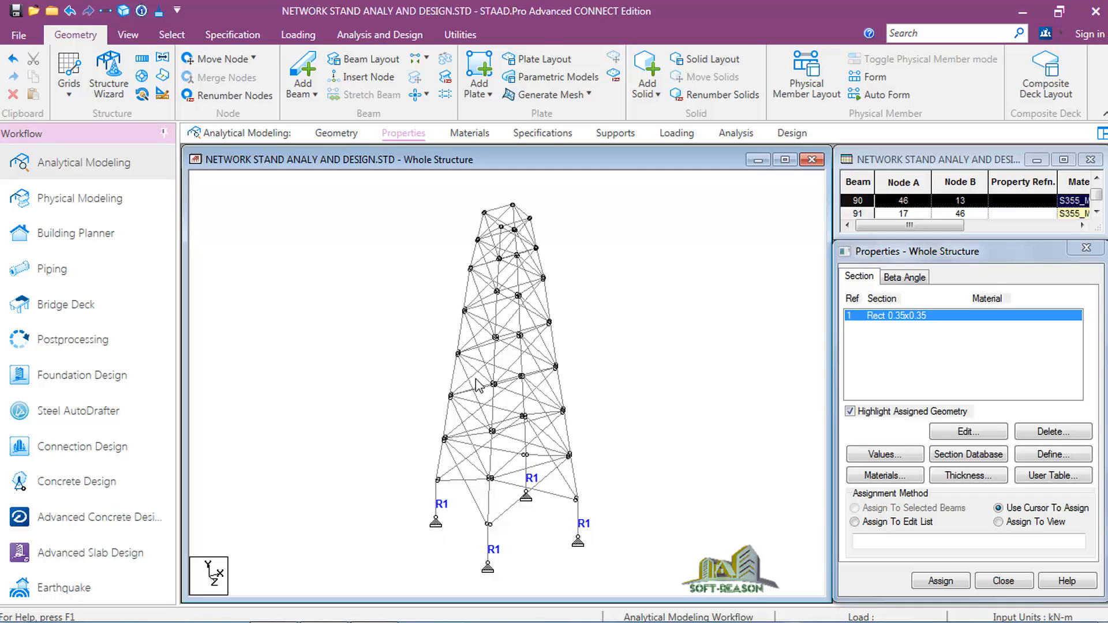
{"action": "left_click", "coordinate": [477, 343]}
{"action": "left_click", "coordinate": [530, 375]}
{"action": "left_click", "coordinate": [531, 407]}
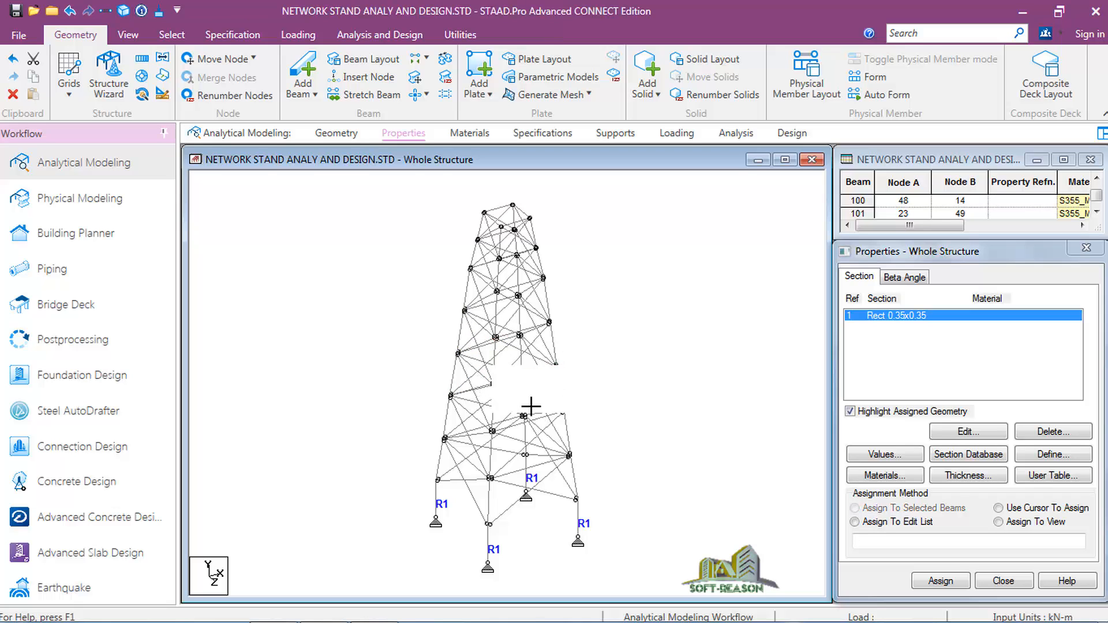
{"action": "left_click", "coordinate": [515, 429]}
{"action": "left_click", "coordinate": [506, 465]}
{"action": "left_click", "coordinate": [461, 459]}
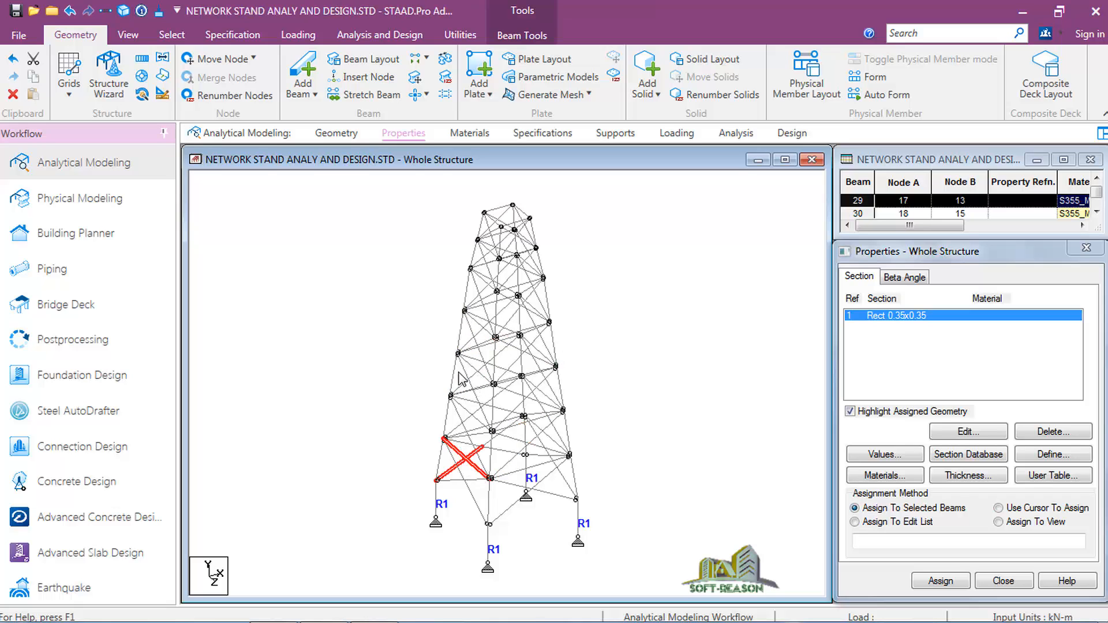
{"action": "left_click", "coordinate": [460, 375]}
{"action": "left_click", "coordinate": [503, 310]}
{"action": "left_click", "coordinate": [498, 243]}
{"action": "left_click", "coordinate": [505, 212]}
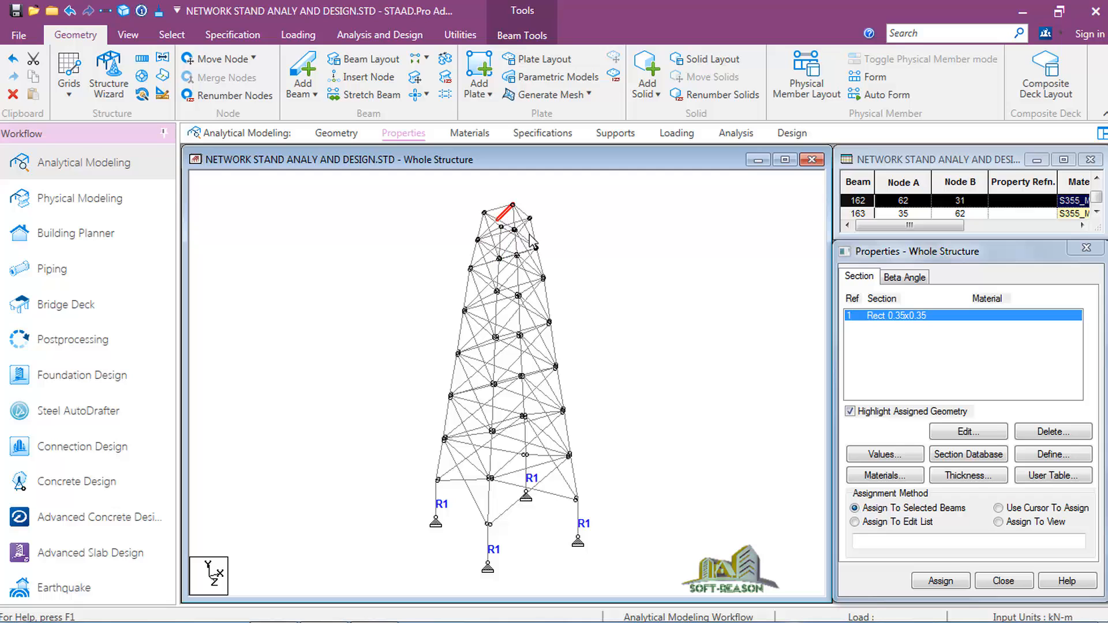
{"action": "left_click", "coordinate": [529, 234]}
{"action": "left_click", "coordinate": [503, 489]}
{"action": "left_click", "coordinate": [503, 340]}
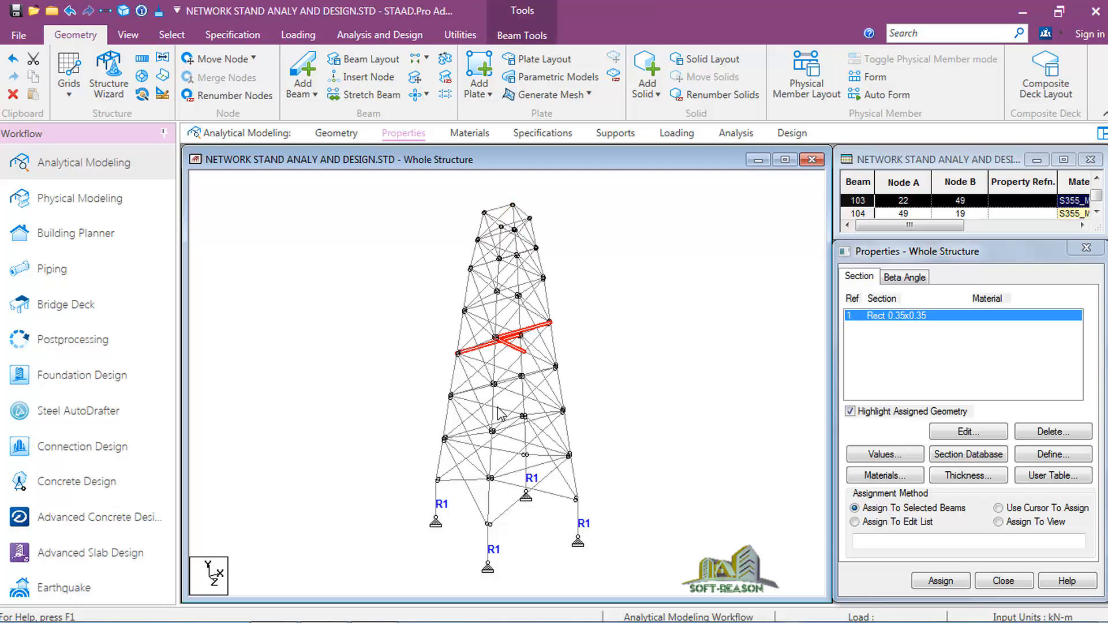
{"action": "left_click", "coordinate": [503, 453]}
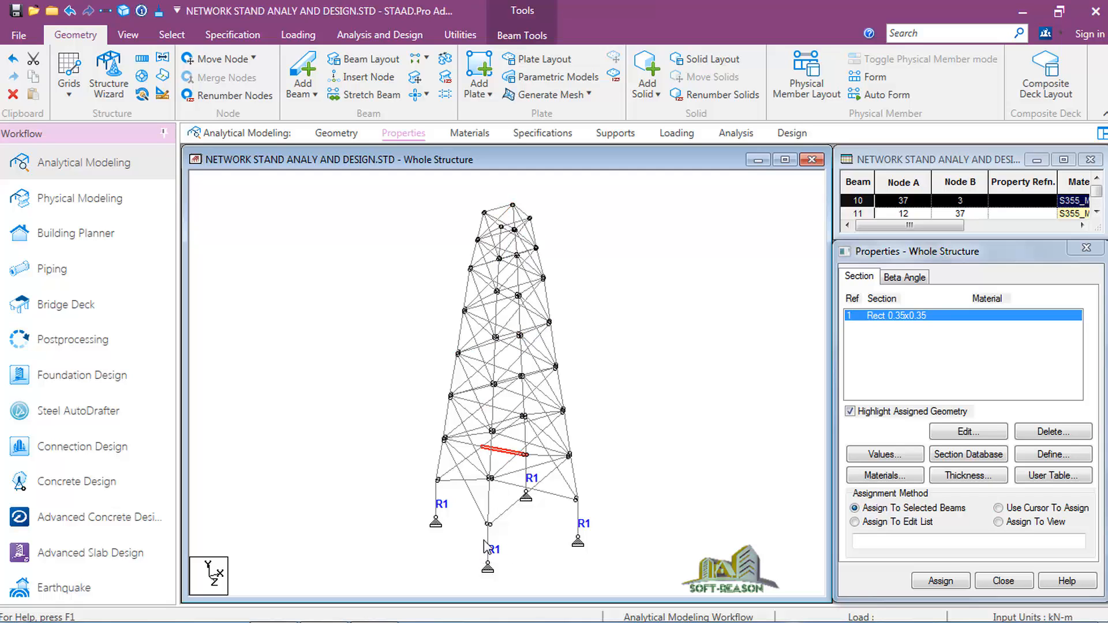
Highlight the members assigned the Rect 0.35x0.35 section, and clear the selection after checking them
{"action": "left_click", "coordinate": [879, 317]}
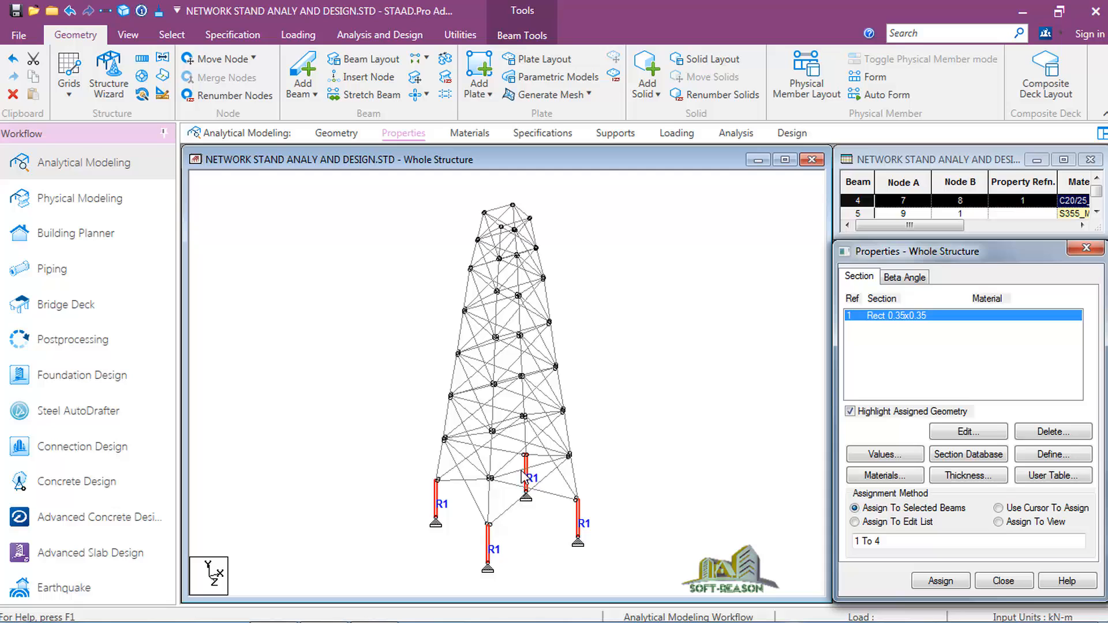
{"action": "left_click", "coordinate": [517, 303]}
{"action": "left_click", "coordinate": [673, 367]}
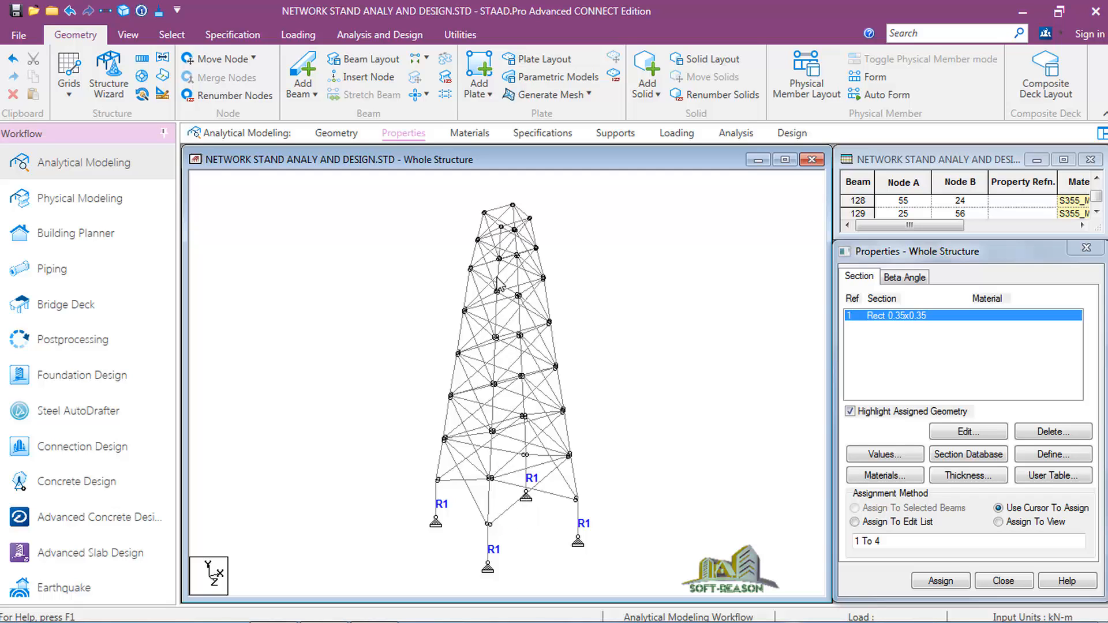
Add the British angle UA65x50x5 in STEEL as a single section from the section database to the model's properties
{"action": "scroll", "coordinate": [507, 404], "scroll_direction": "up", "scroll_amount": 1}
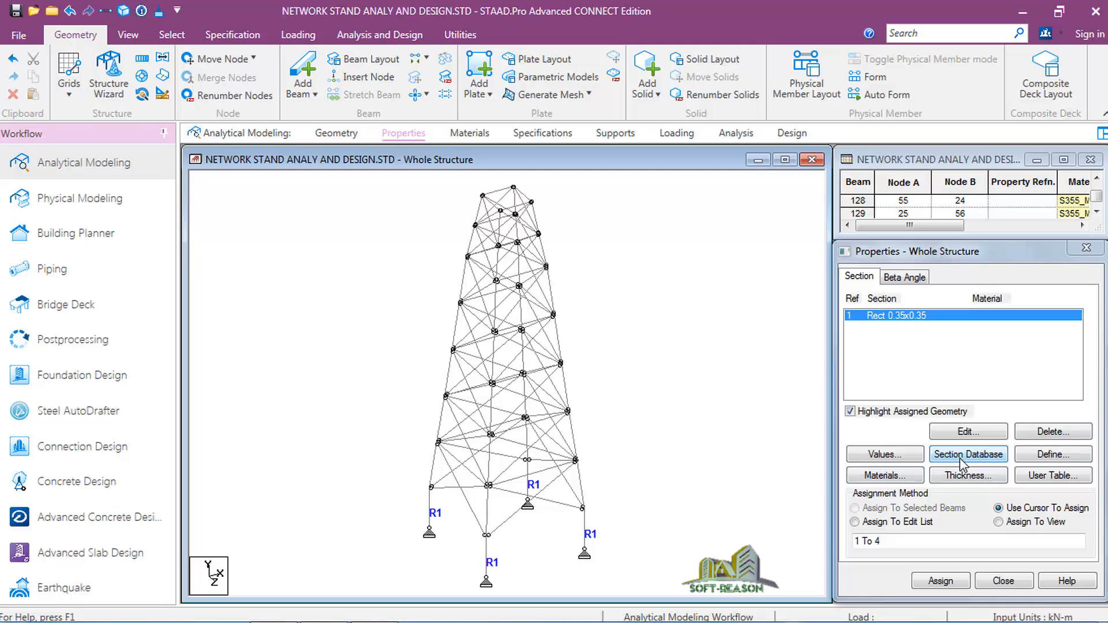
{"action": "left_click", "coordinate": [981, 460]}
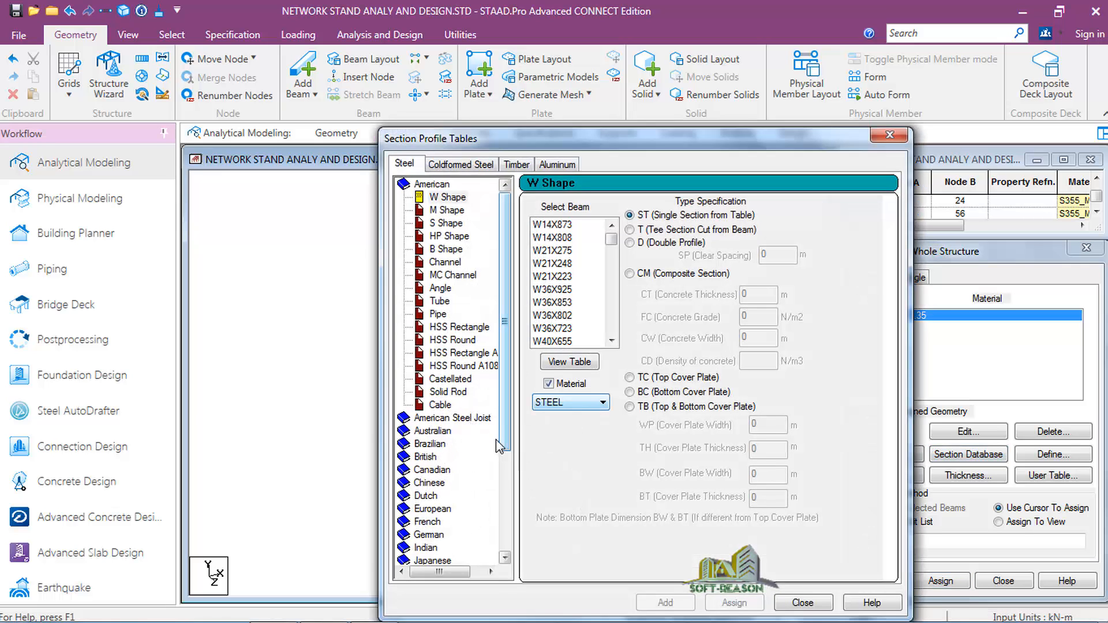
{"action": "left_click", "coordinate": [428, 458]}
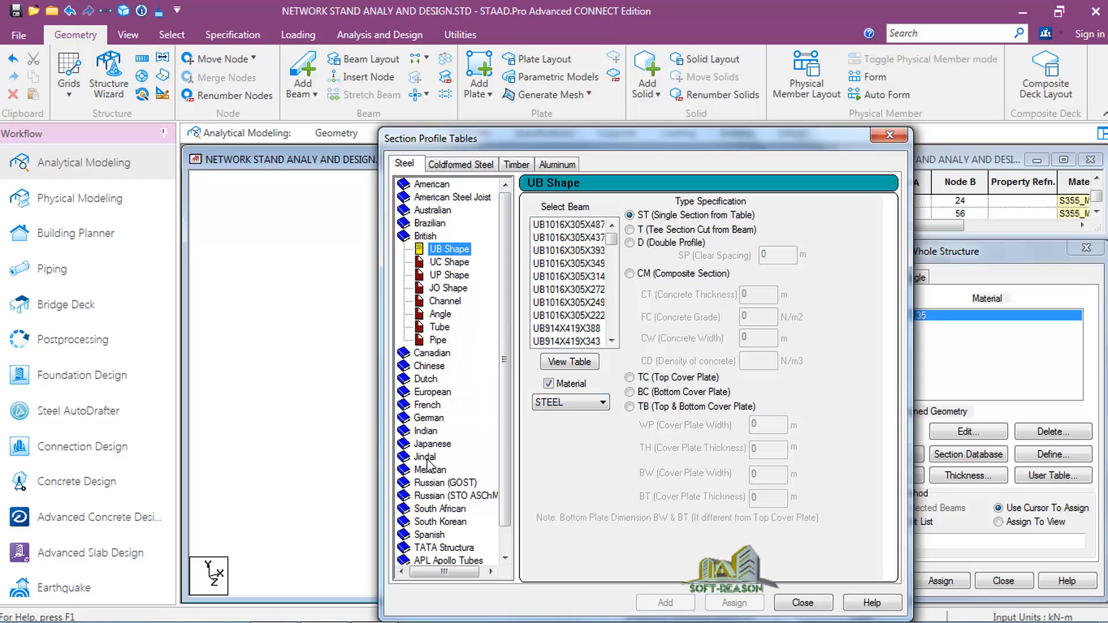
{"action": "left_click", "coordinate": [432, 316]}
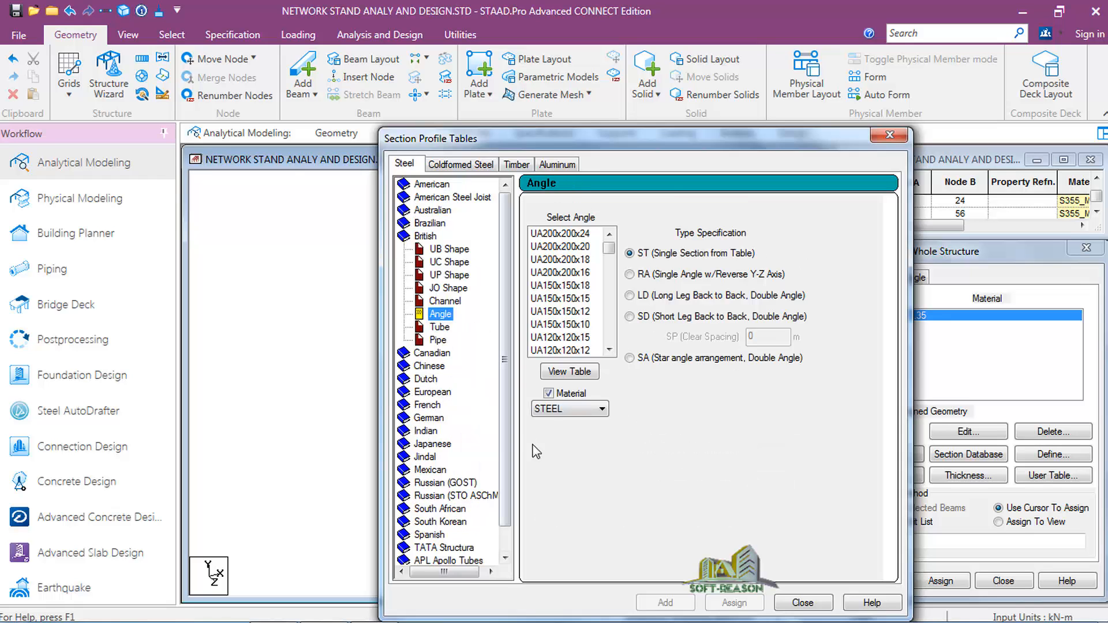
{"action": "left_click_drag", "start_coordinate": [609, 252], "coordinate": [612, 326]}
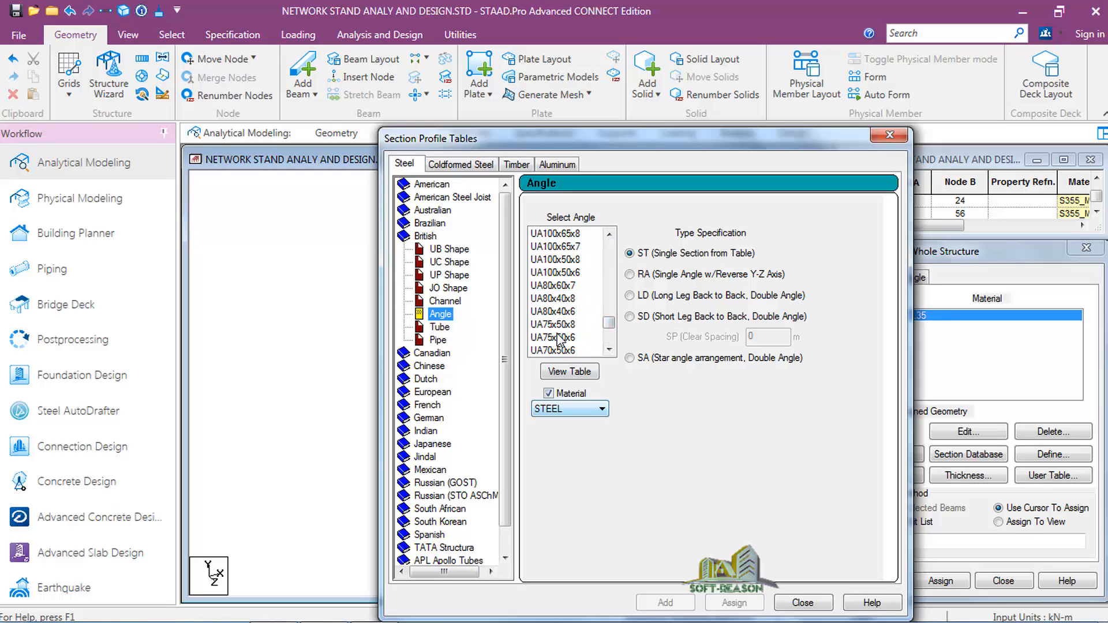
{"action": "left_click", "coordinate": [608, 349]}
{"action": "left_click", "coordinate": [608, 349]}
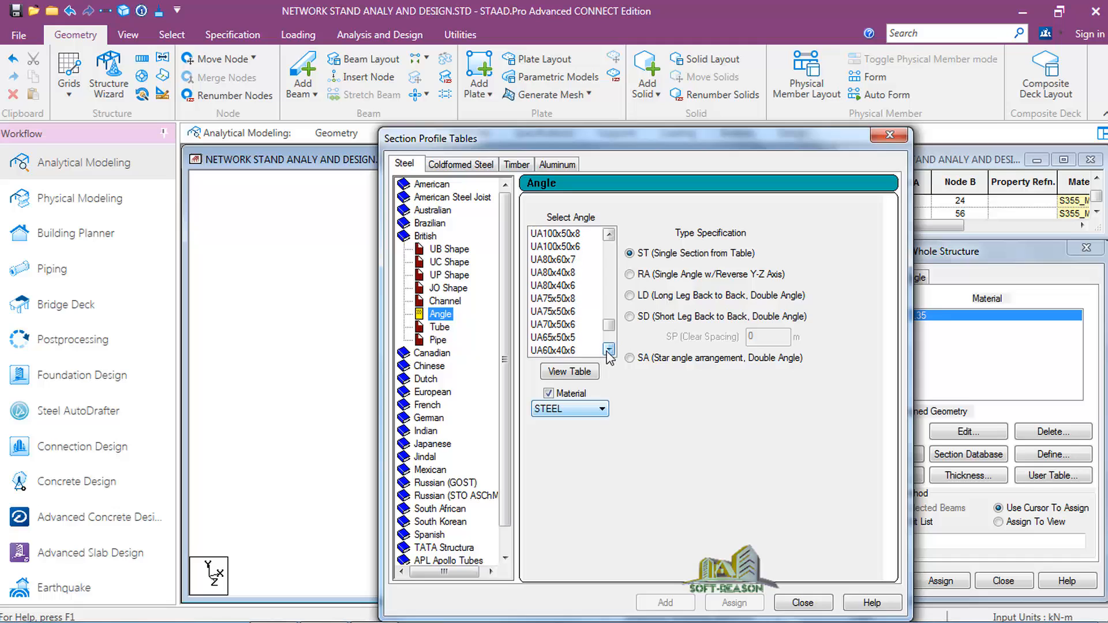
{"action": "left_click", "coordinate": [547, 338]}
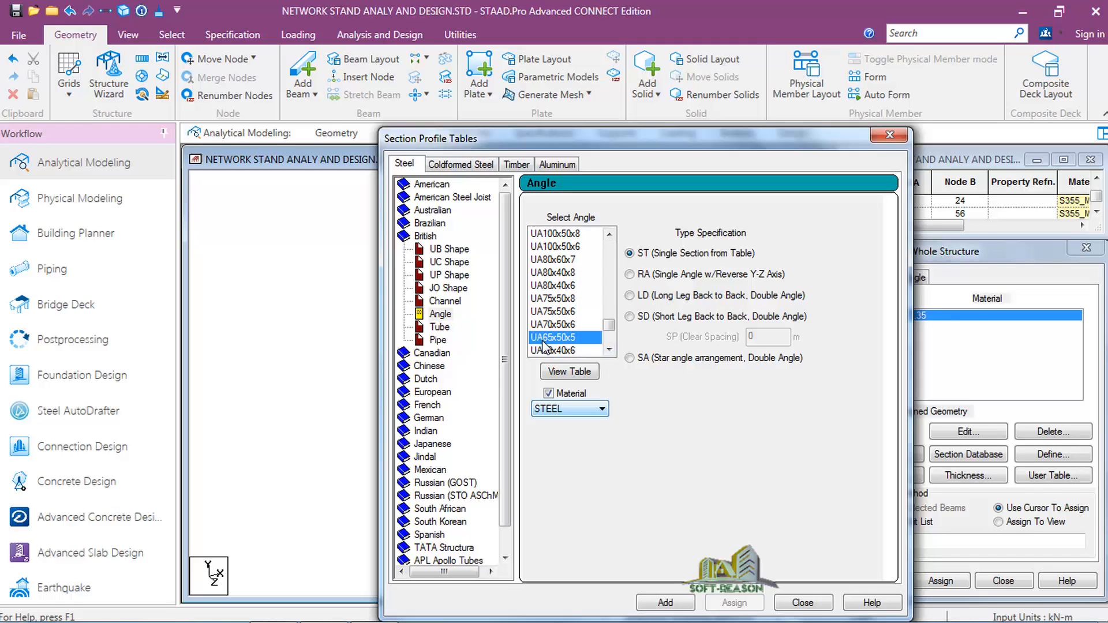
{"action": "left_click", "coordinate": [664, 603]}
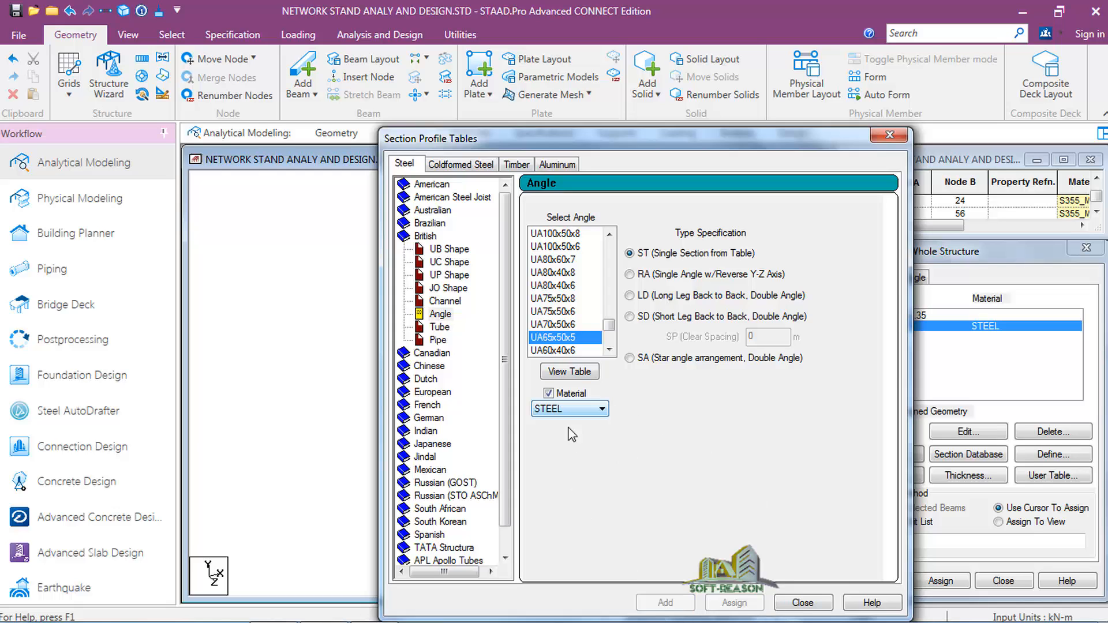
Add the British angle UA70x50x6 in STEEL to the properties and close the section profile tables
{"action": "left_click", "coordinate": [548, 324]}
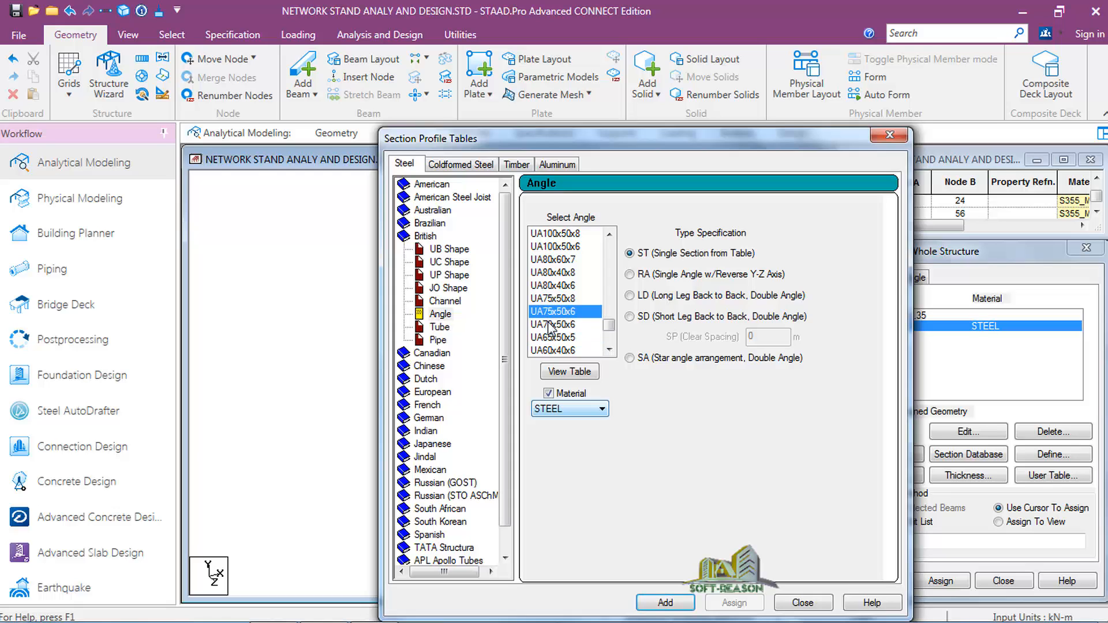
{"action": "left_click", "coordinate": [665, 603]}
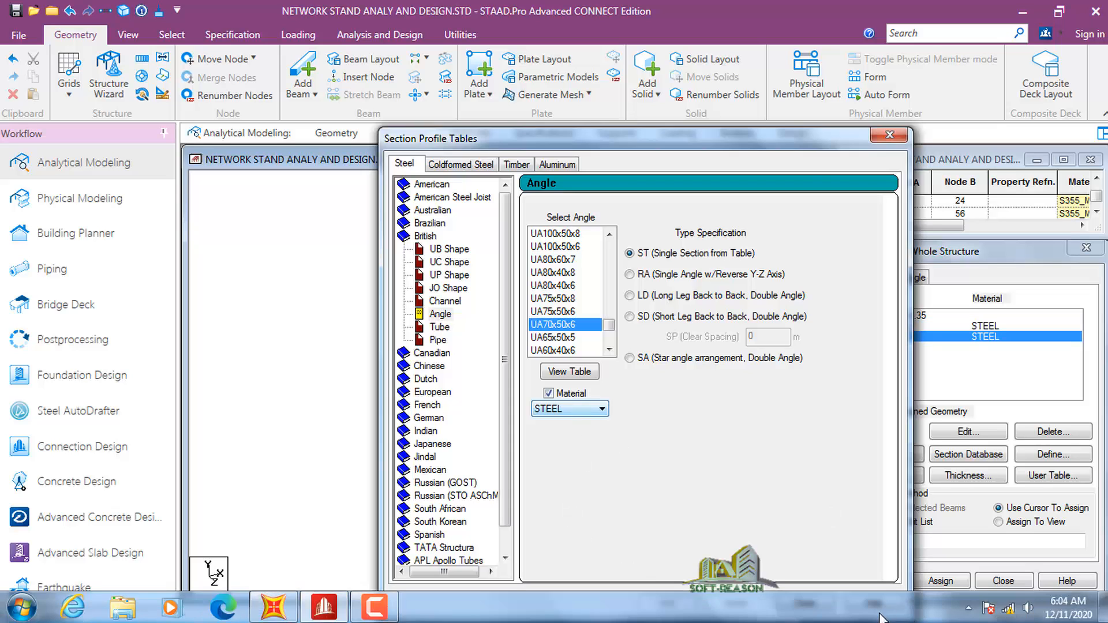
{"action": "left_click", "coordinate": [797, 602]}
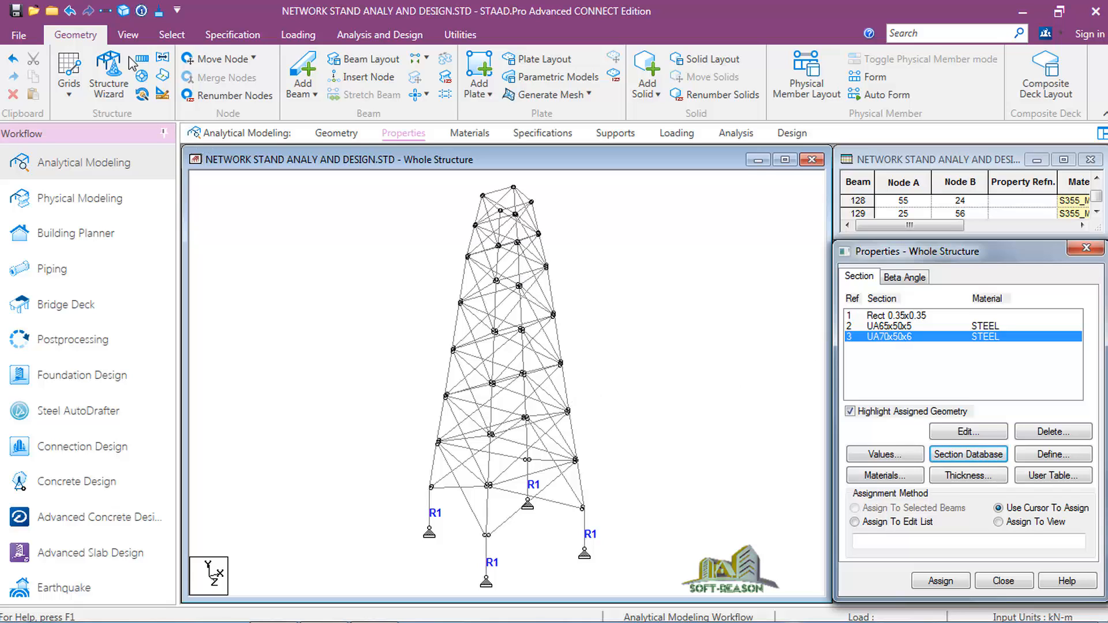
In the front elevation, select all inclined leg members on the tower's +X side above the Rect 0.35x0.35 stubs, leaving the bracing unselected
{"action": "left_click", "coordinate": [128, 35]}
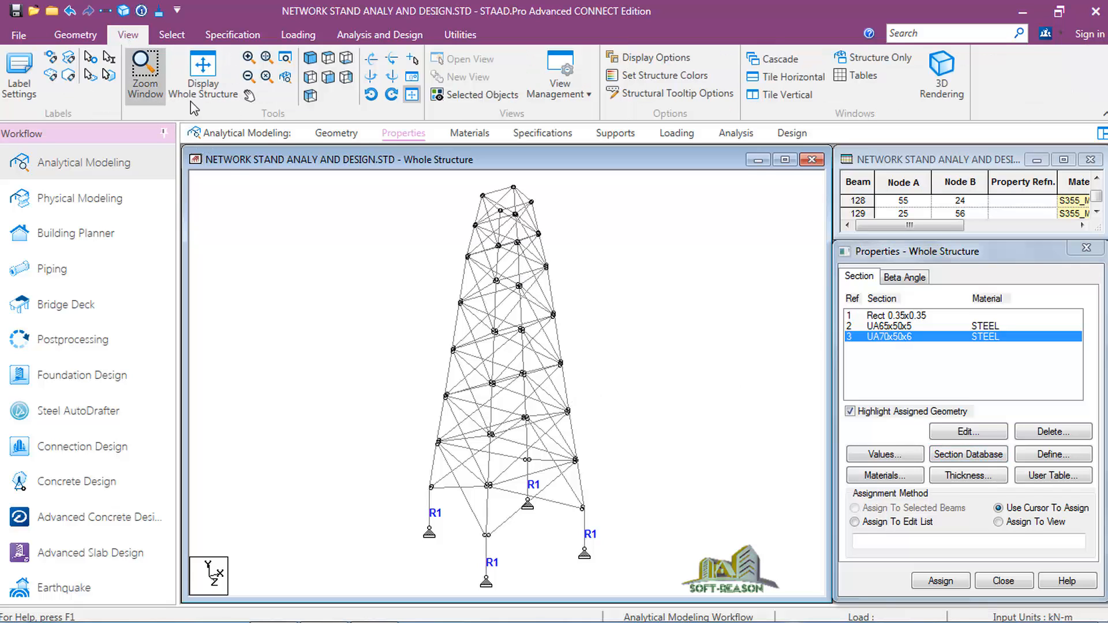
{"action": "left_click", "coordinate": [329, 79]}
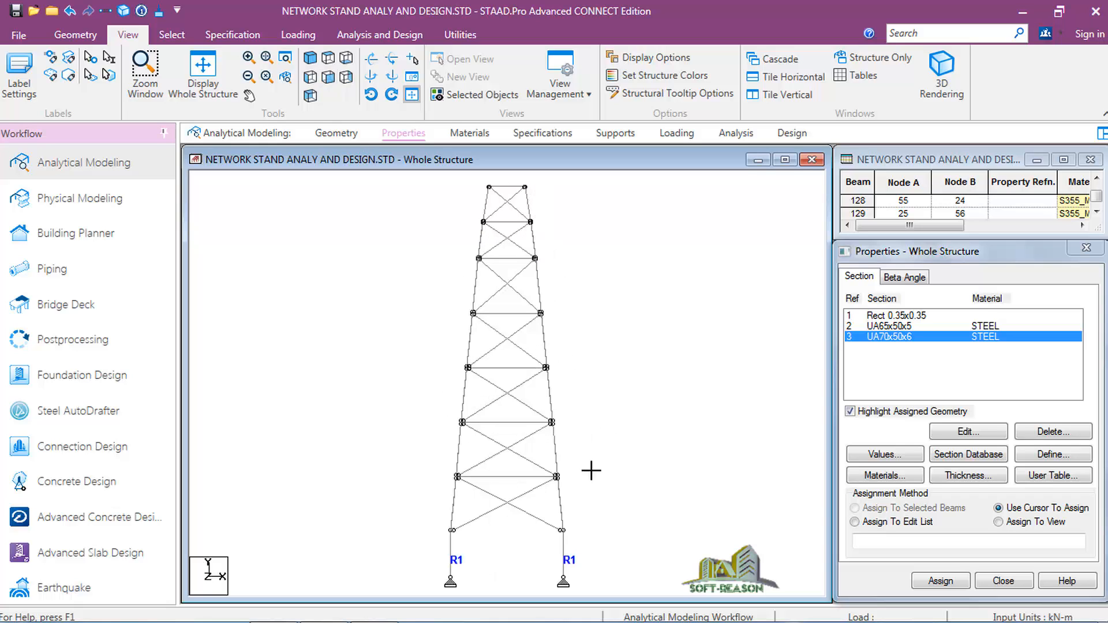
{"action": "left_click", "coordinate": [575, 542]}
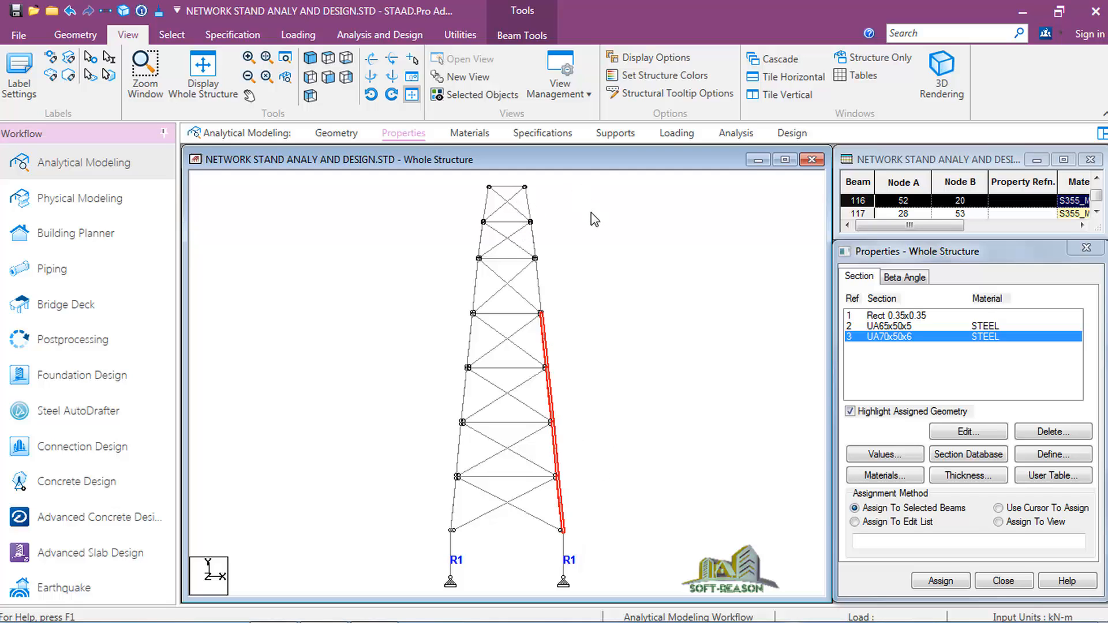
{"action": "left_click_drag", "start_coordinate": [518, 180], "coordinate": [558, 225]}
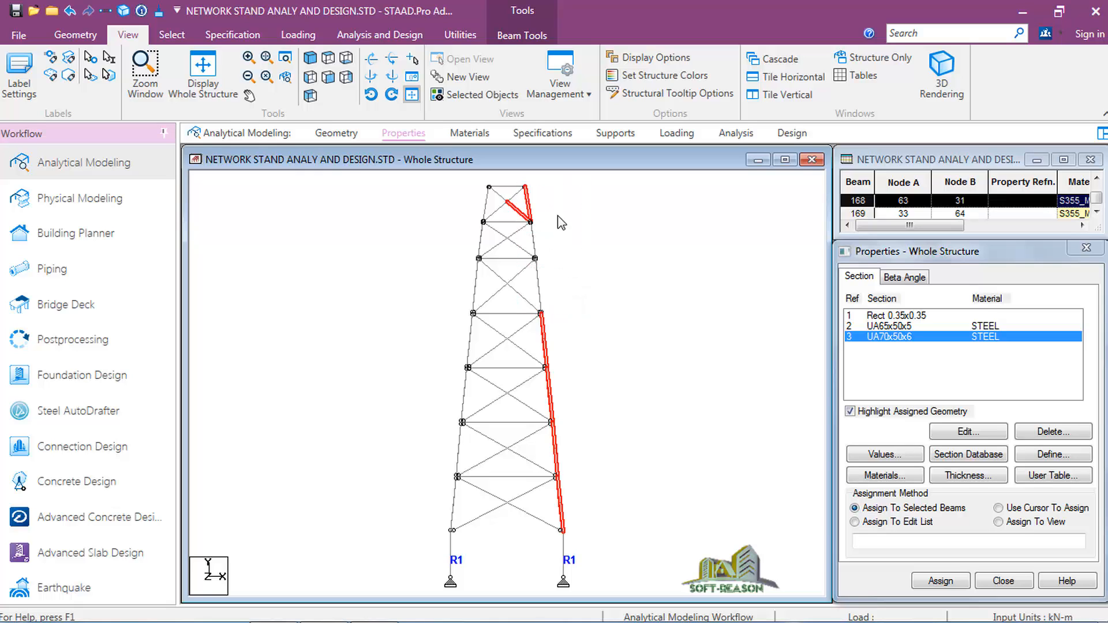
{"action": "left_click", "coordinate": [511, 208], "text": "ctrl"}
{"action": "left_click", "coordinate": [533, 242], "text": "ctrl"}
{"action": "left_click", "coordinate": [540, 292], "text": "ctrl"}
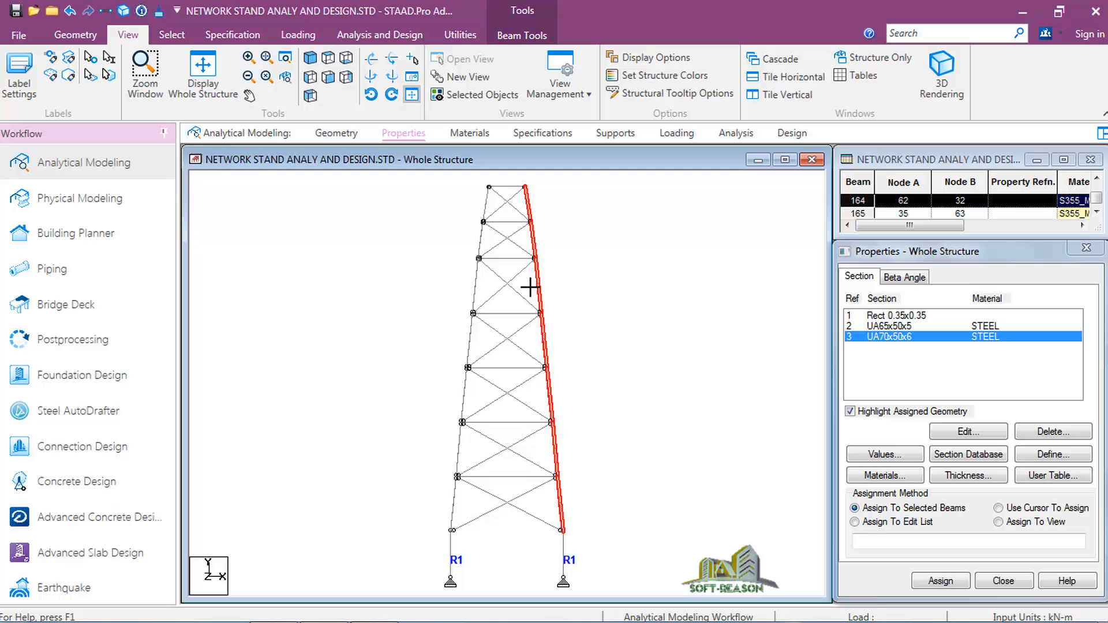
Add the inclined leg members on the tower's -X side to the selection and assign UA70x50x6 to all four legs
{"action": "left_click", "coordinate": [485, 202], "text": "ctrl"}
{"action": "left_click", "coordinate": [481, 238], "text": "ctrl"}
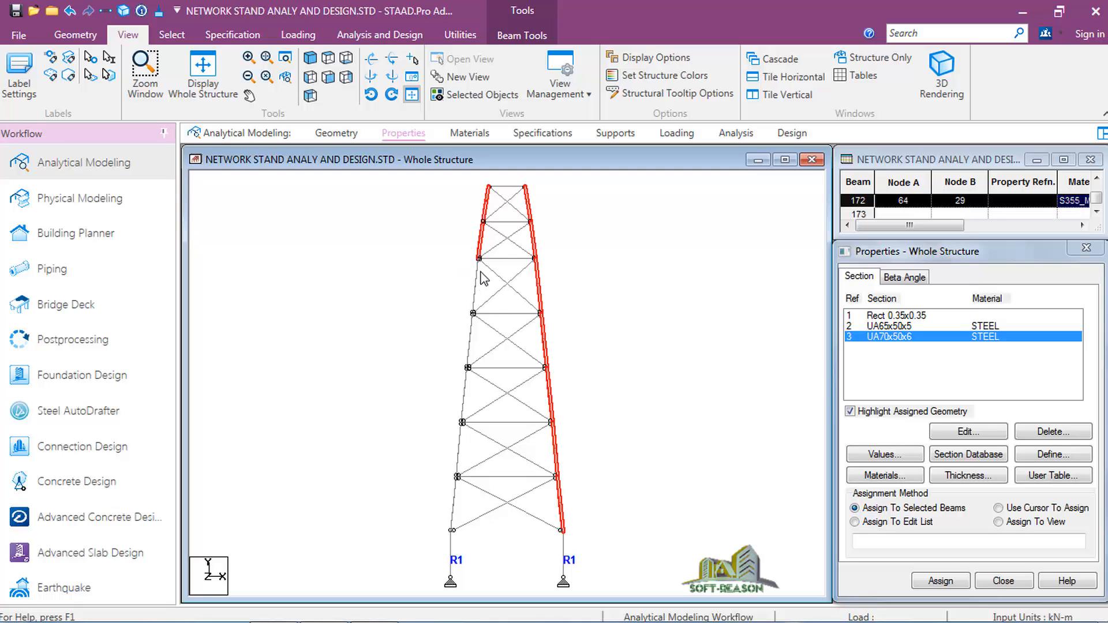
{"action": "left_click", "coordinate": [476, 288], "text": "ctrl"}
{"action": "left_click", "coordinate": [470, 341], "text": "ctrl"}
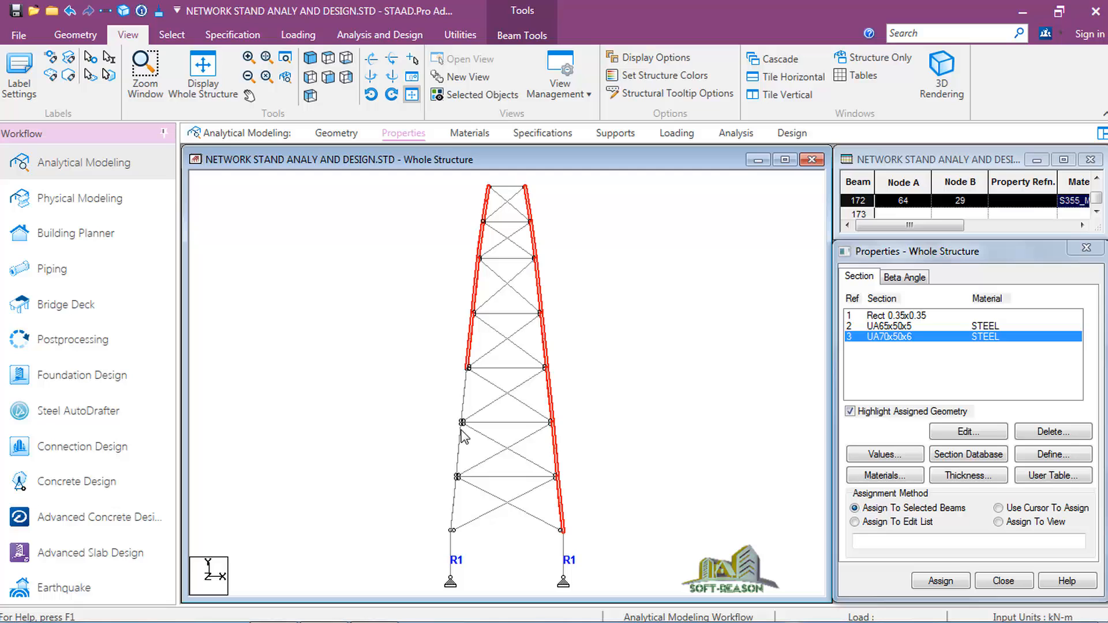
{"action": "left_click", "coordinate": [465, 395], "text": "ctrl"}
{"action": "left_click", "coordinate": [460, 449], "text": "ctrl"}
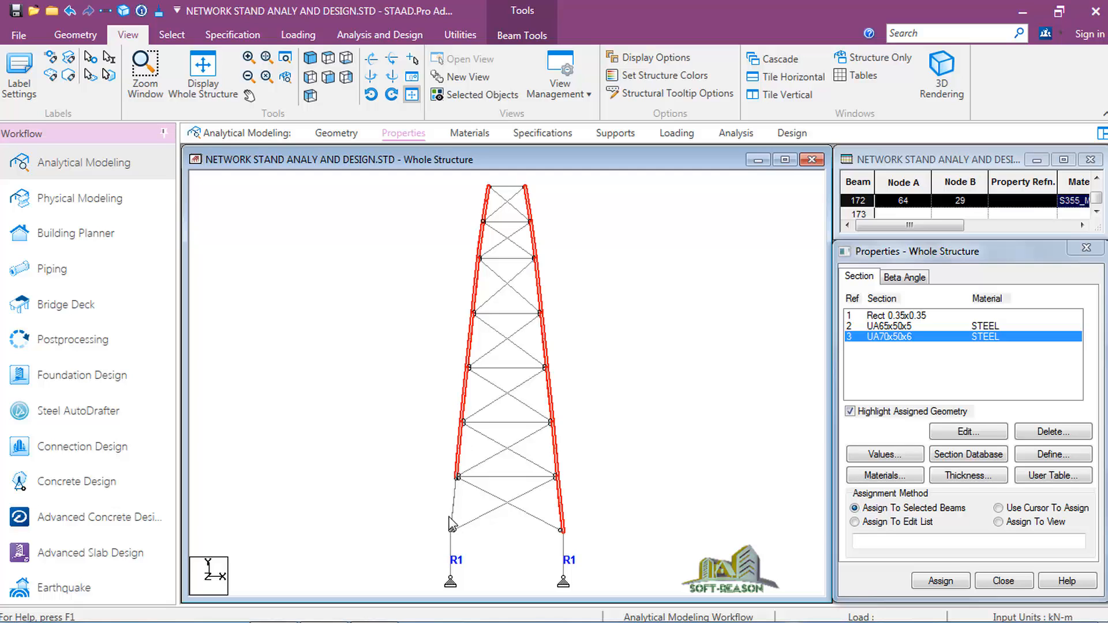
{"action": "left_click", "coordinate": [450, 523], "text": "ctrl"}
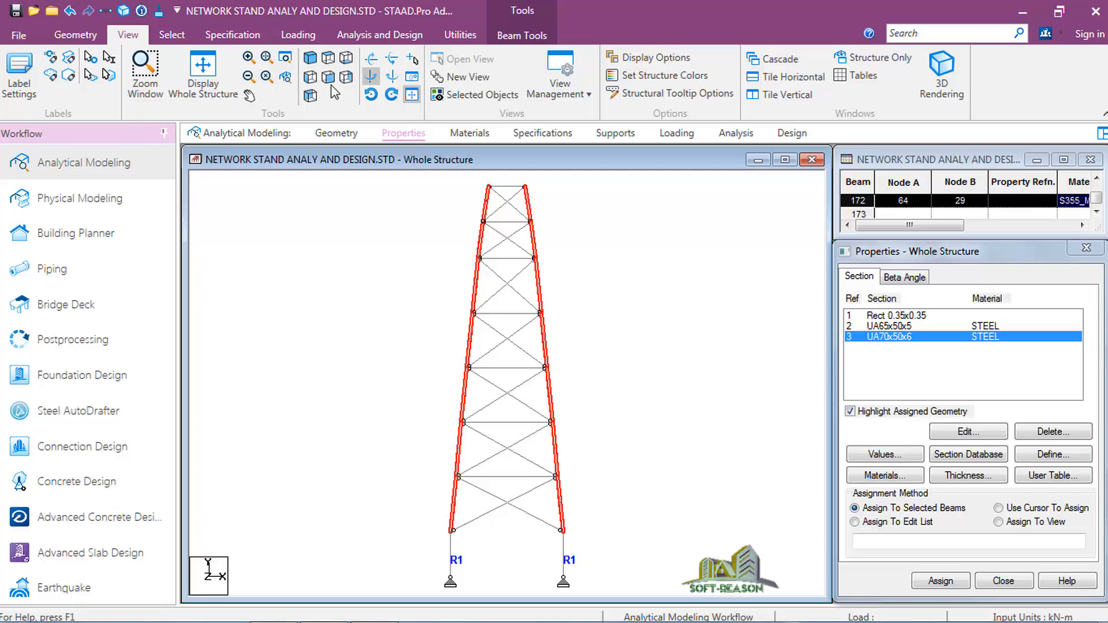
{"action": "left_click", "coordinate": [310, 58]}
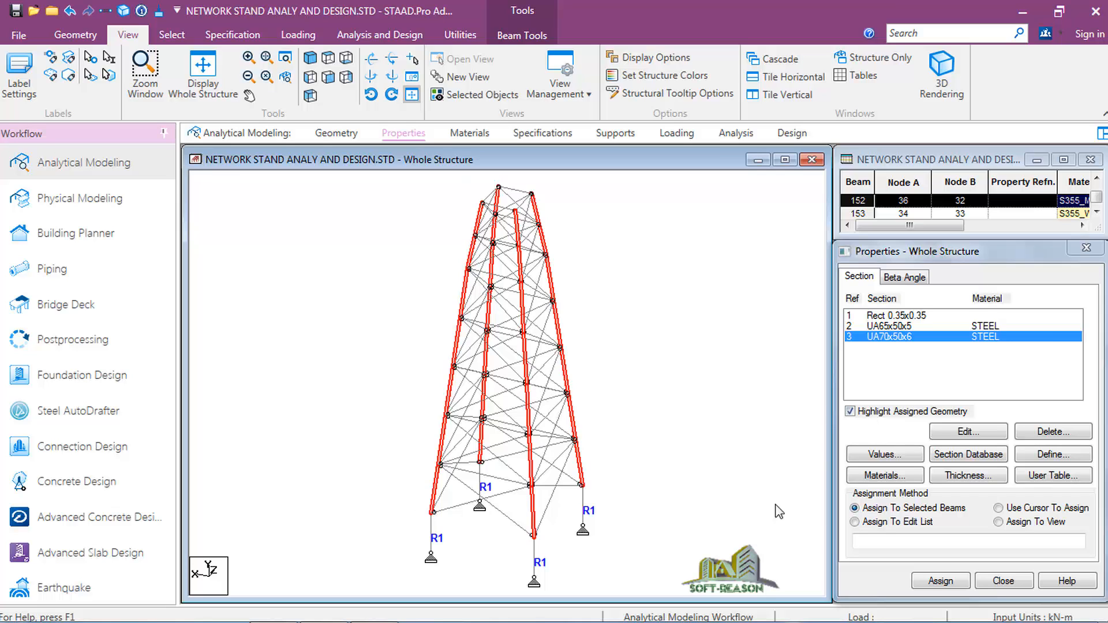
{"action": "left_click", "coordinate": [941, 580]}
{"action": "left_click", "coordinate": [961, 469]}
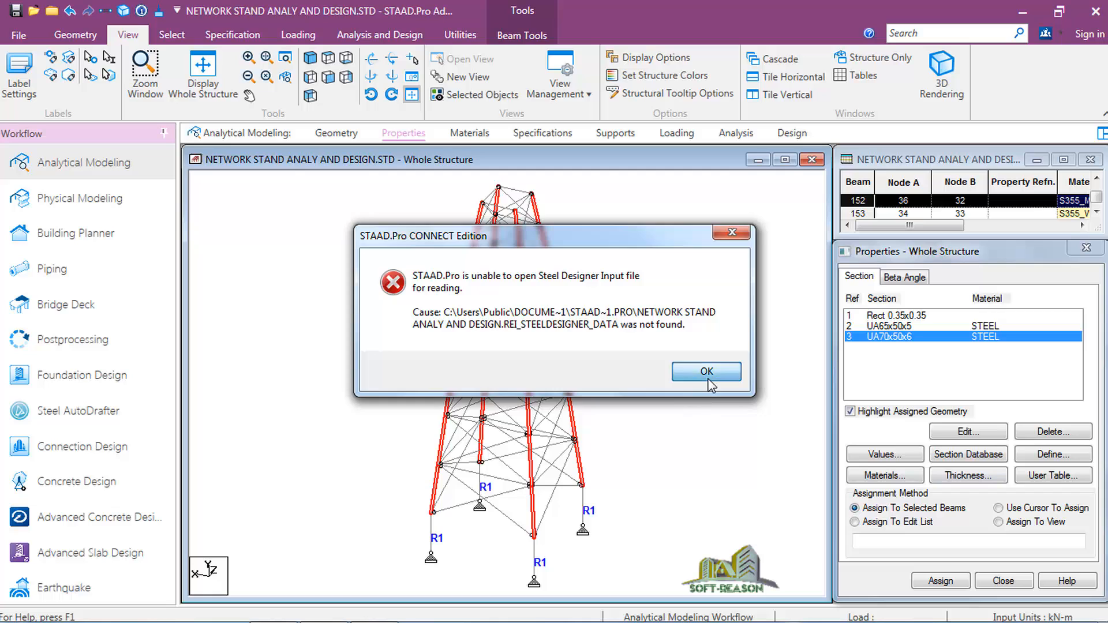
{"action": "left_click", "coordinate": [705, 380]}
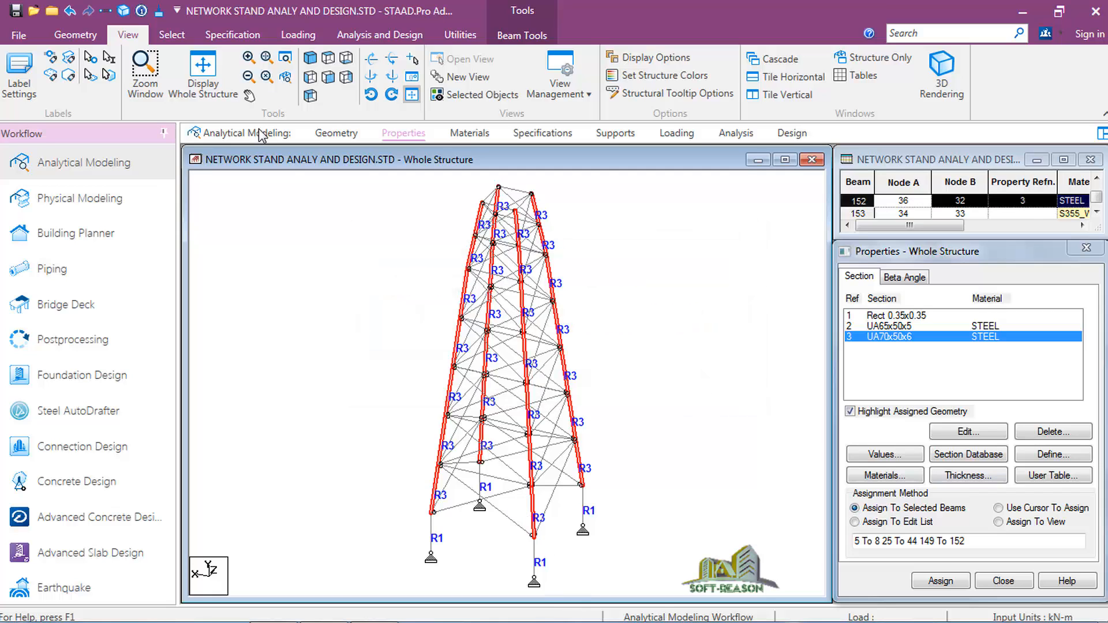
Select all beams parallel to X and Z and assign UA65x50x5 to these horizontal ring members
{"action": "left_click", "coordinate": [310, 57]}
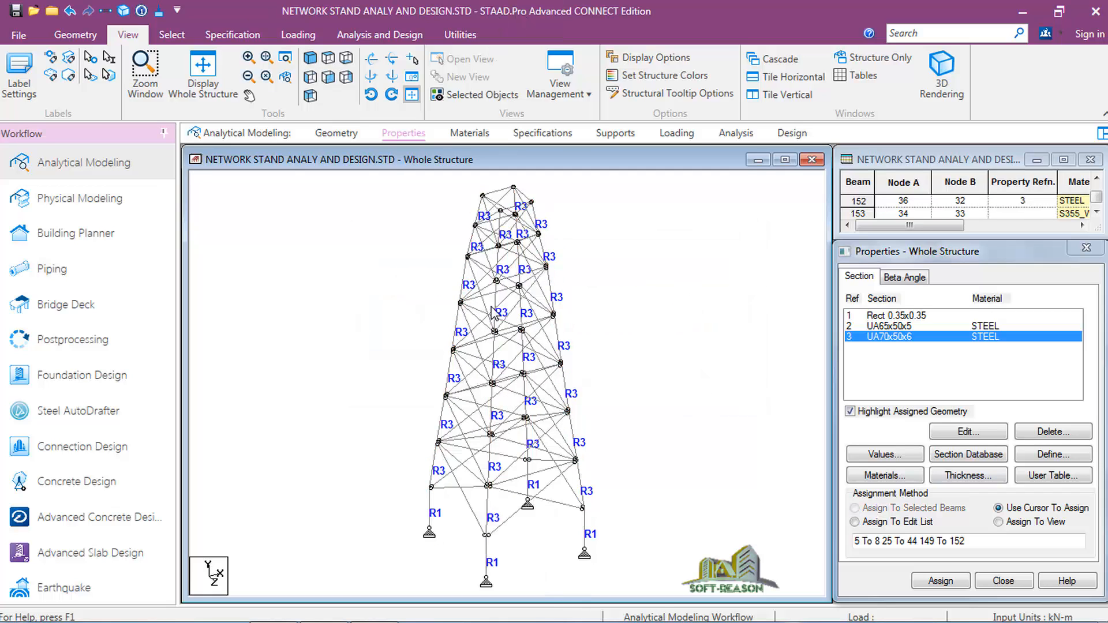
{"action": "left_click", "coordinate": [170, 35]}
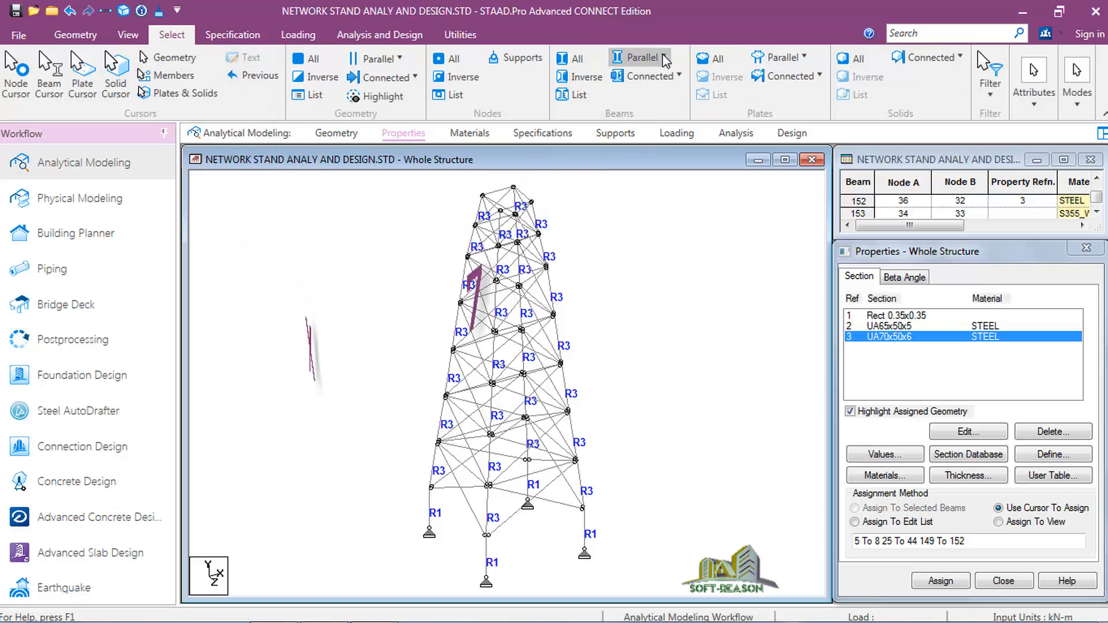
{"action": "left_click", "coordinate": [639, 57]}
{"action": "left_click", "coordinate": [642, 82]}
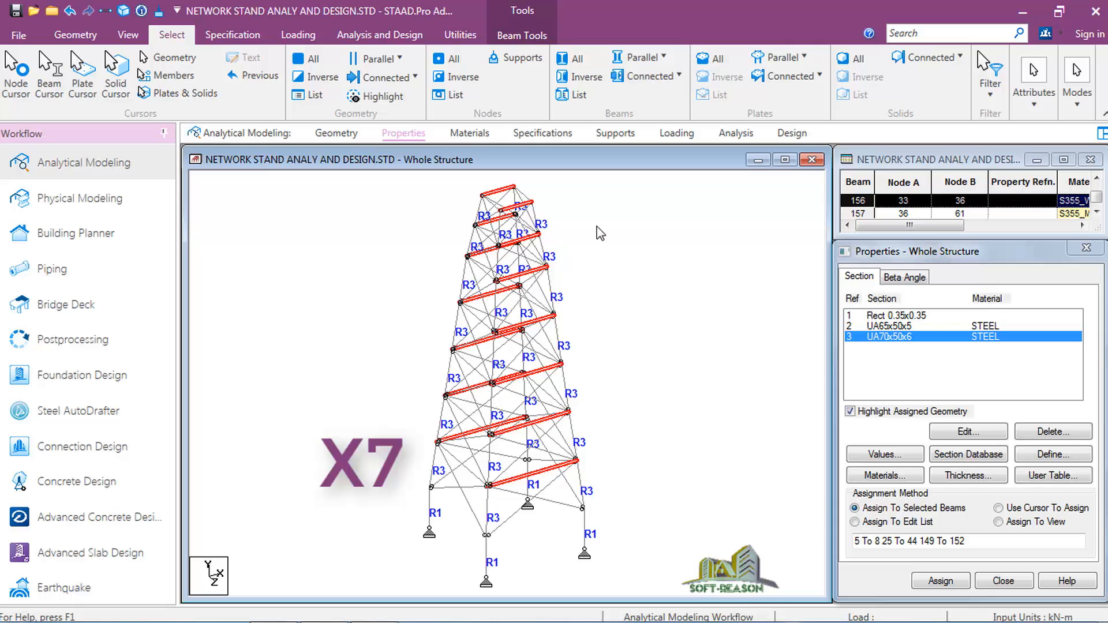
{"action": "left_click", "coordinate": [898, 327]}
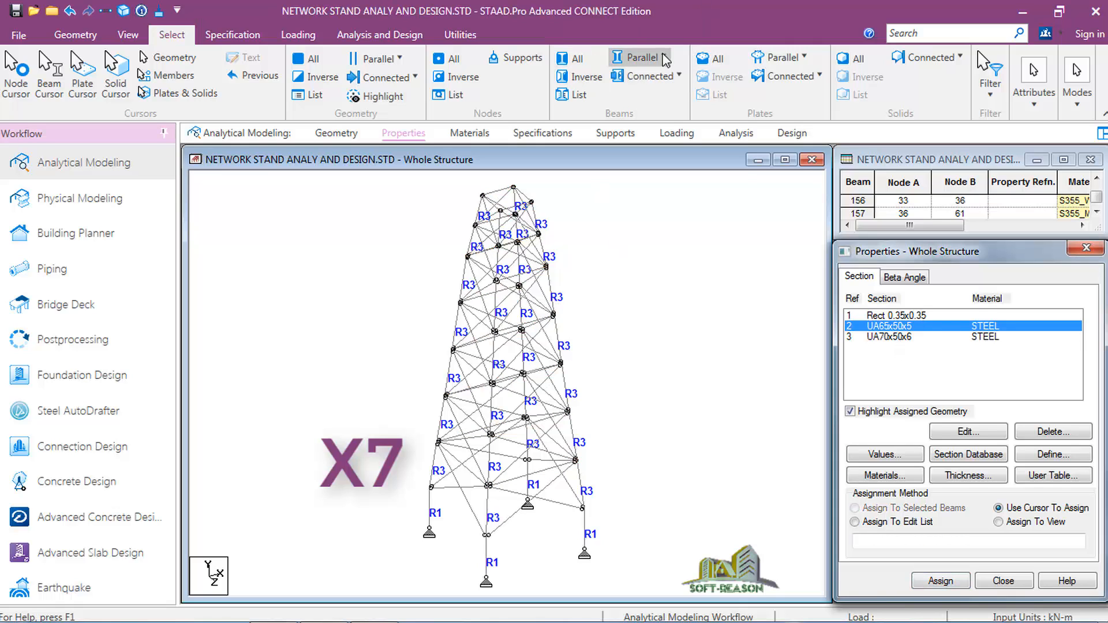
{"action": "left_click", "coordinate": [639, 57]}
{"action": "left_click", "coordinate": [646, 82]}
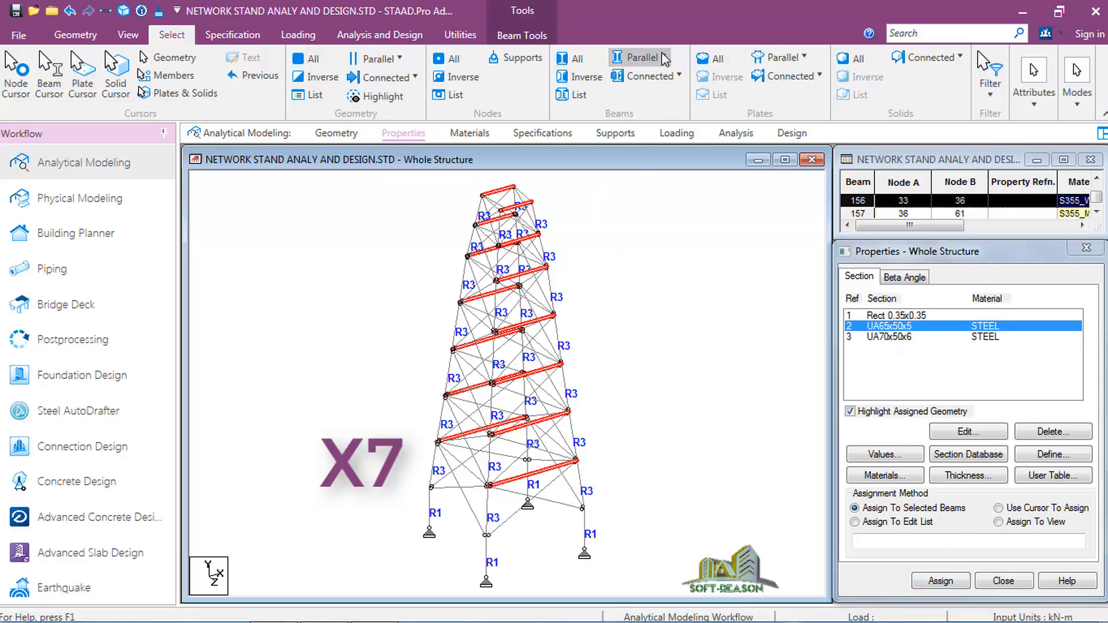
{"action": "left_click", "coordinate": [639, 57]}
{"action": "left_click", "coordinate": [649, 125]}
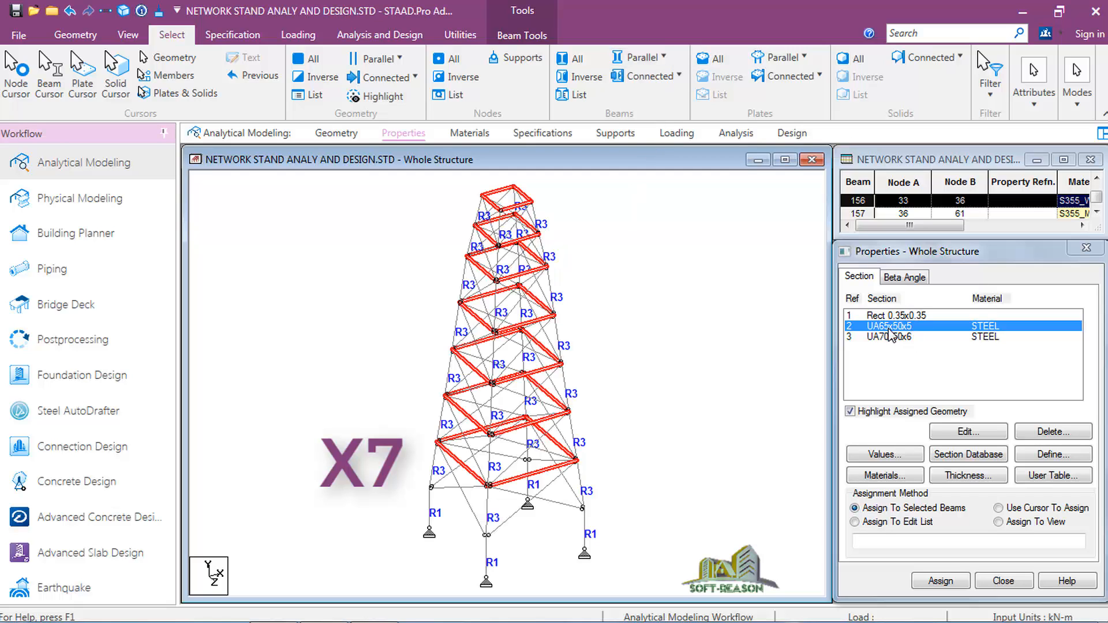
{"action": "left_click", "coordinate": [941, 581]}
{"action": "left_click", "coordinate": [913, 462]}
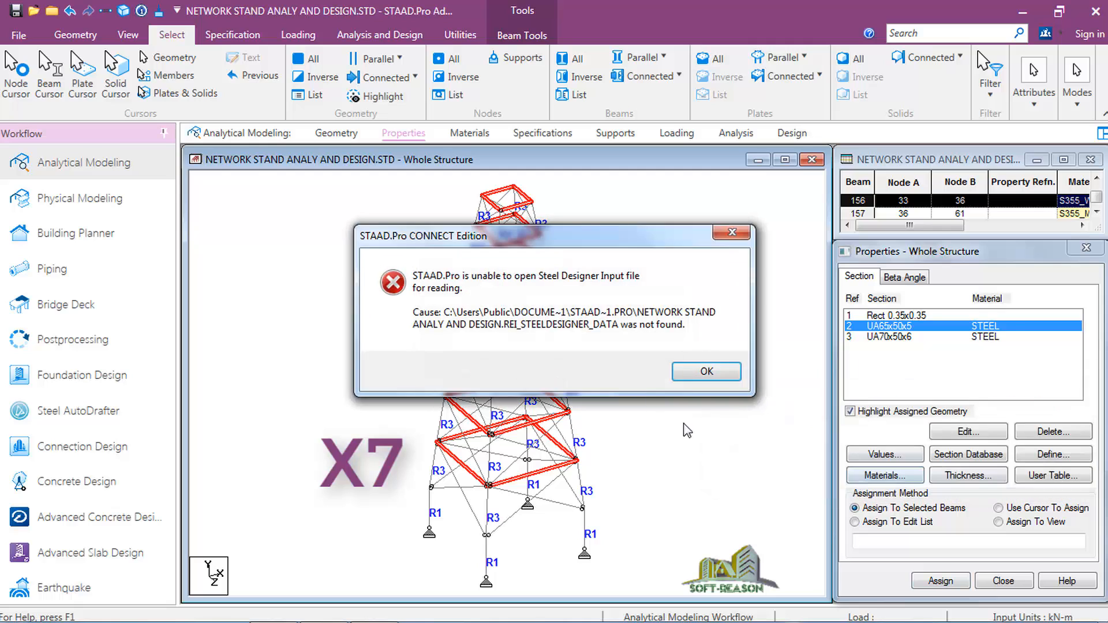
{"action": "left_click", "coordinate": [706, 372]}
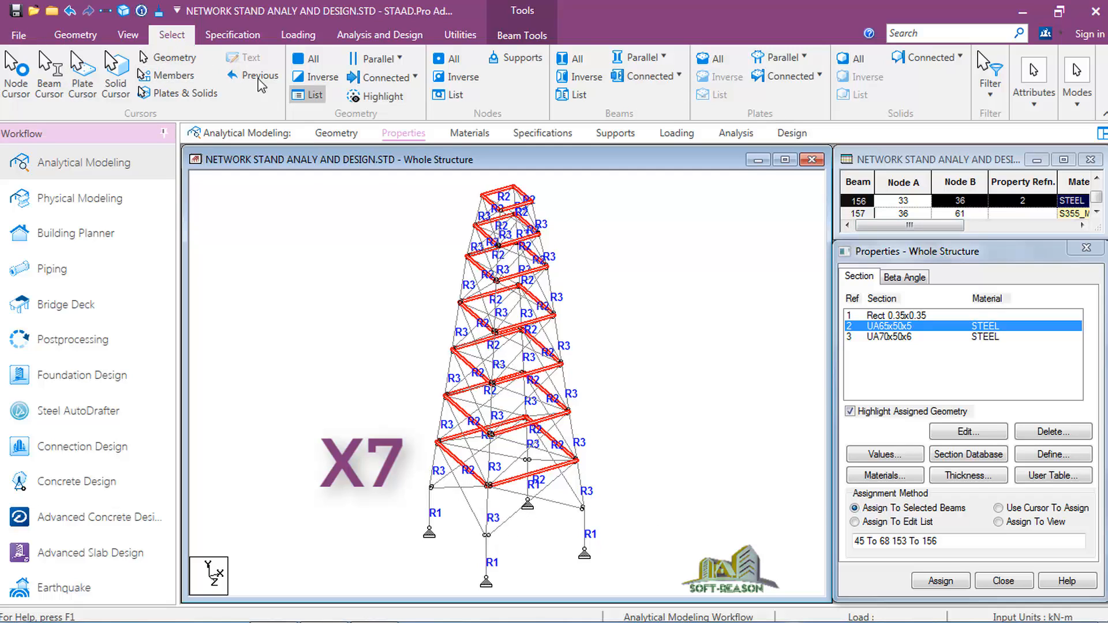
Select the diagonal X-bracing of all seven tower panels in the front elevation and assign UA65x50x5 to it
{"action": "left_click", "coordinate": [129, 35]}
{"action": "left_click", "coordinate": [323, 283]}
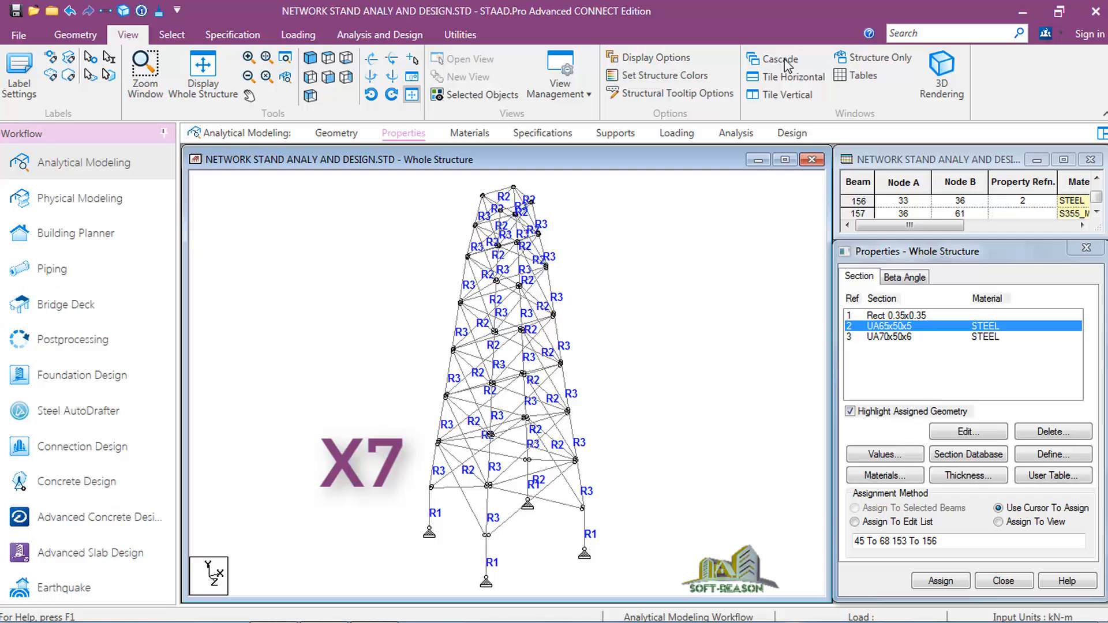
{"action": "left_click", "coordinate": [328, 77]}
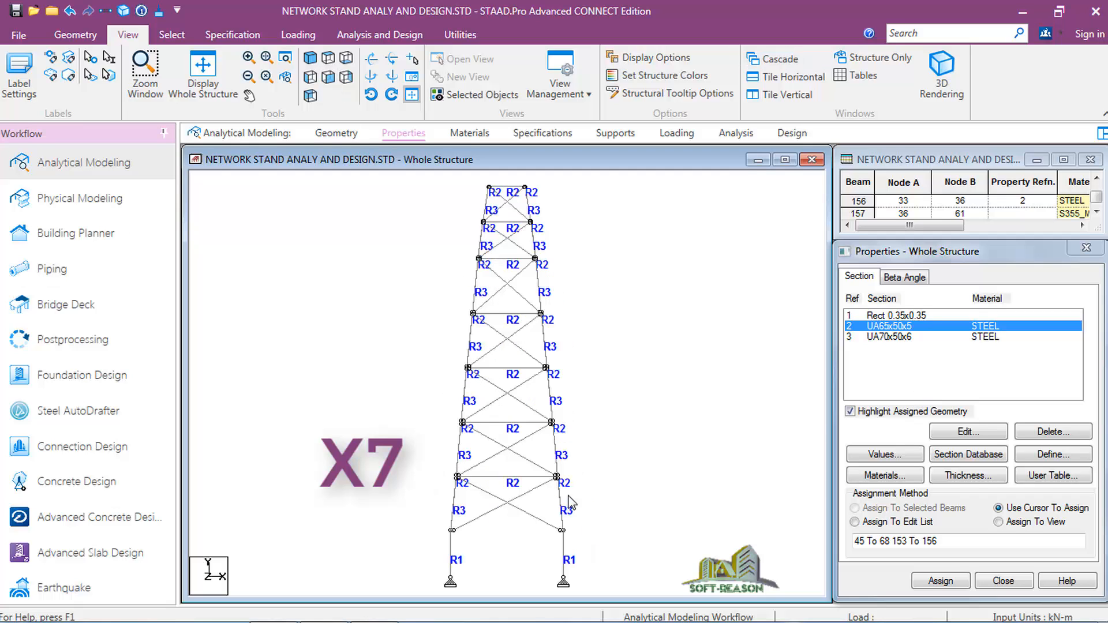
{"action": "left_click", "coordinate": [507, 205]}
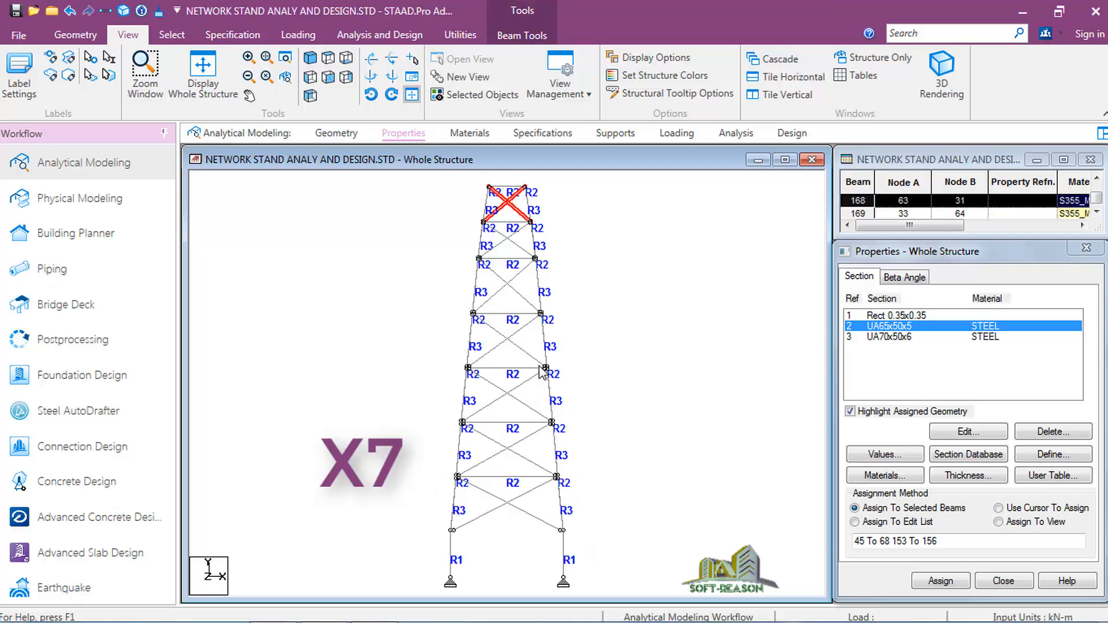
{"action": "left_click", "coordinate": [507, 242], "text": "ctrl"}
{"action": "left_click", "coordinate": [508, 286], "text": "ctrl"}
{"action": "left_click", "coordinate": [509, 344], "text": "ctrl"}
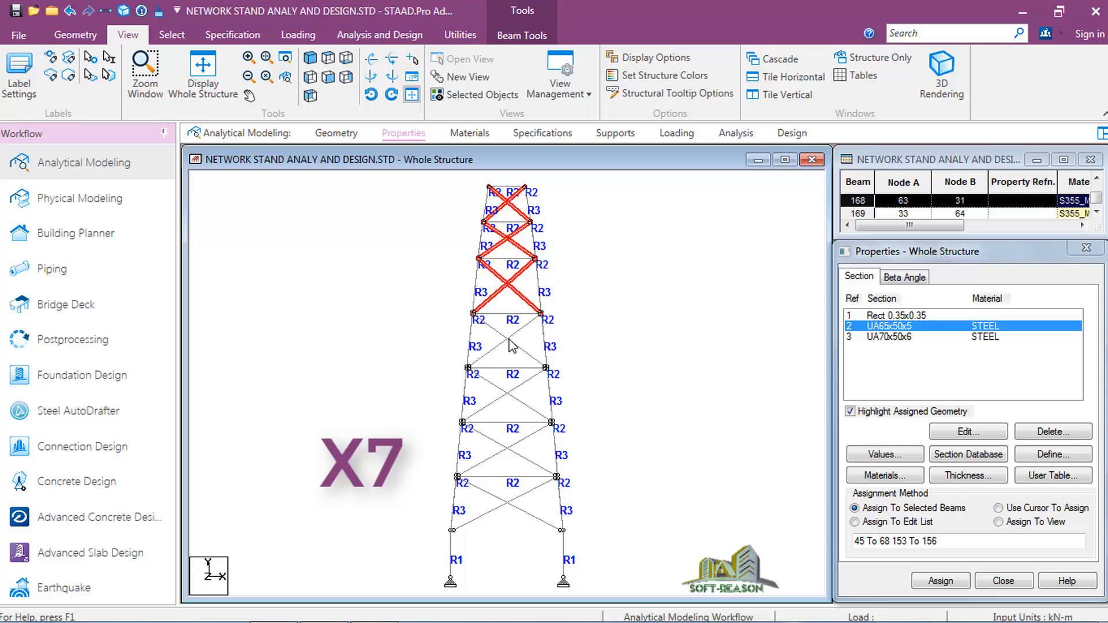
{"action": "left_click", "coordinate": [509, 398], "text": "ctrl"}
{"action": "left_click", "coordinate": [519, 461], "text": "ctrl"}
{"action": "left_click", "coordinate": [502, 515], "text": "ctrl"}
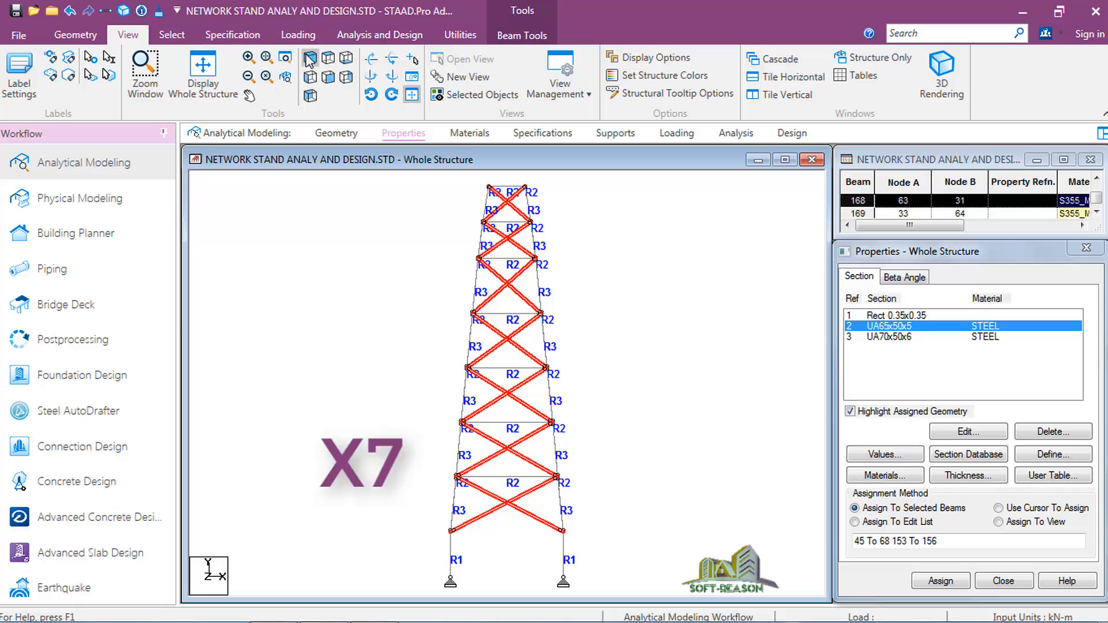
{"action": "left_click", "coordinate": [310, 76]}
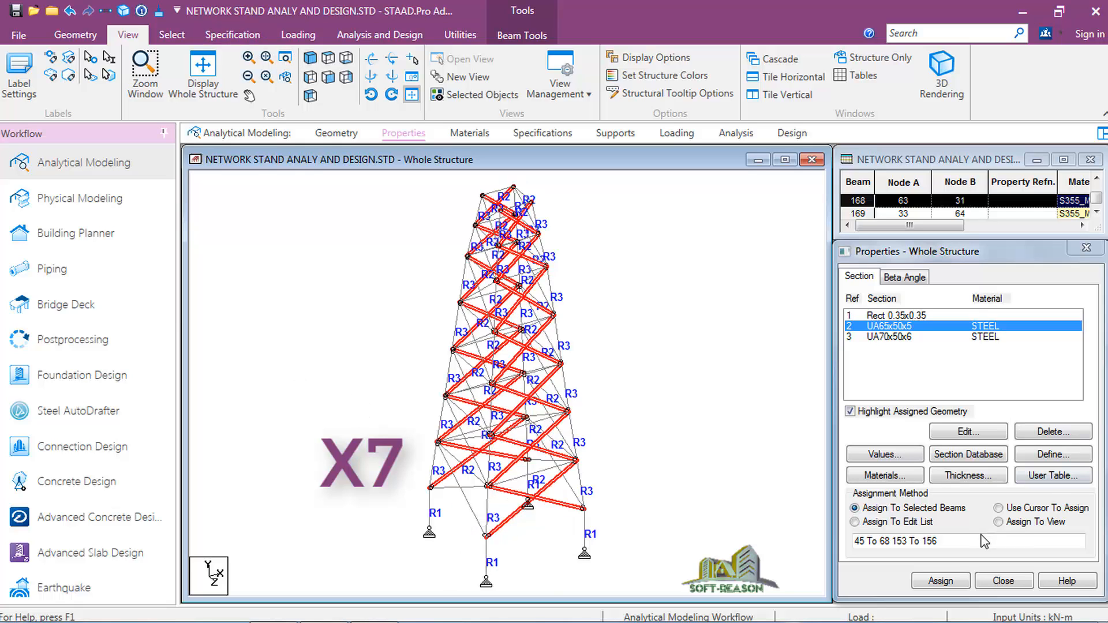
{"action": "left_click", "coordinate": [941, 581]}
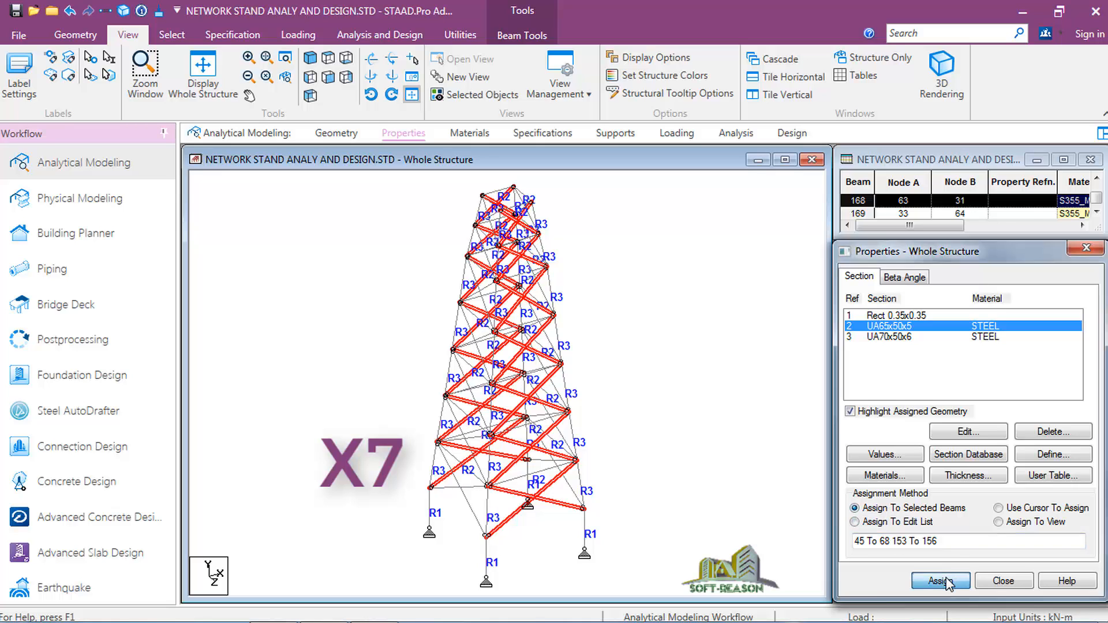
{"action": "left_click", "coordinate": [983, 464]}
{"action": "left_click", "coordinate": [678, 375]}
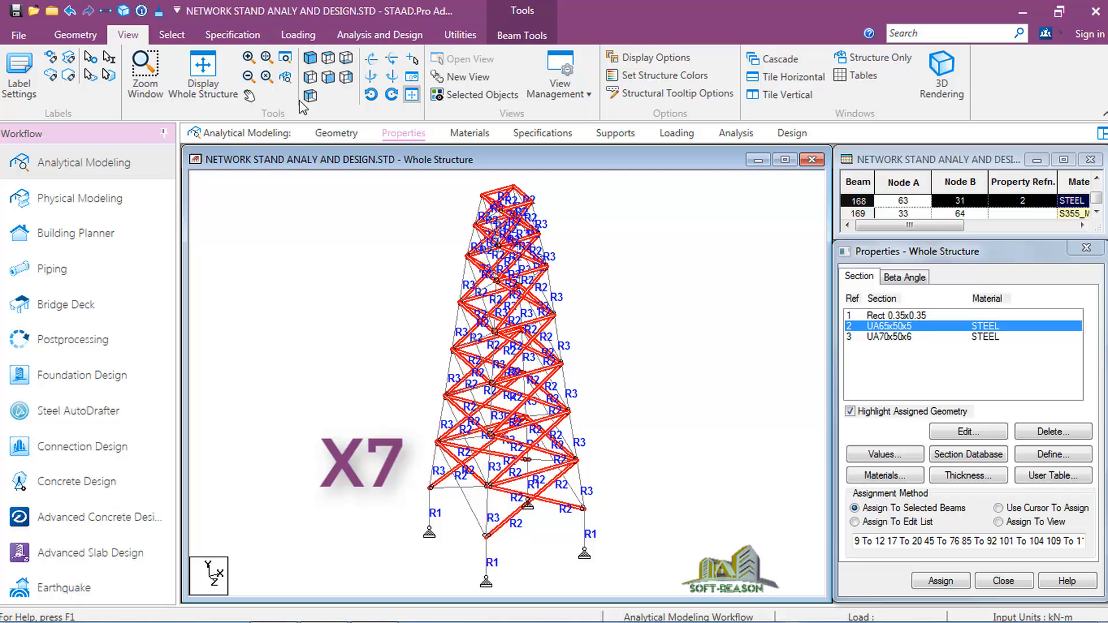
Select all members with a missing property, the bracing on the tower's side faces, and assign UA65x50x5 to them
{"action": "left_click", "coordinate": [328, 77]}
{"action": "left_click", "coordinate": [325, 75]}
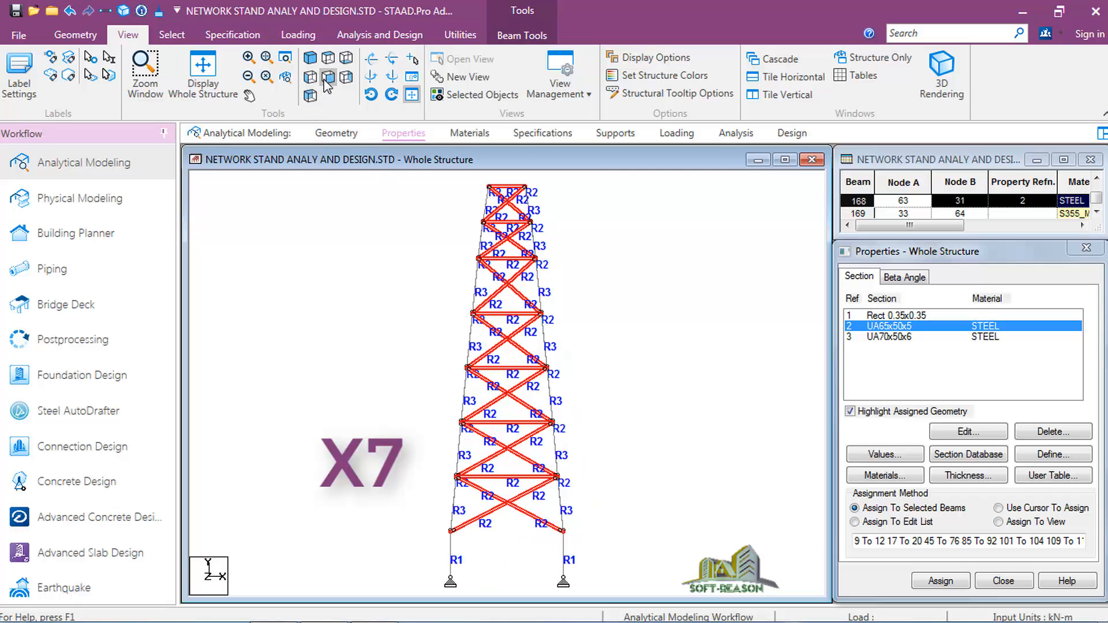
{"action": "left_click", "coordinate": [651, 293]}
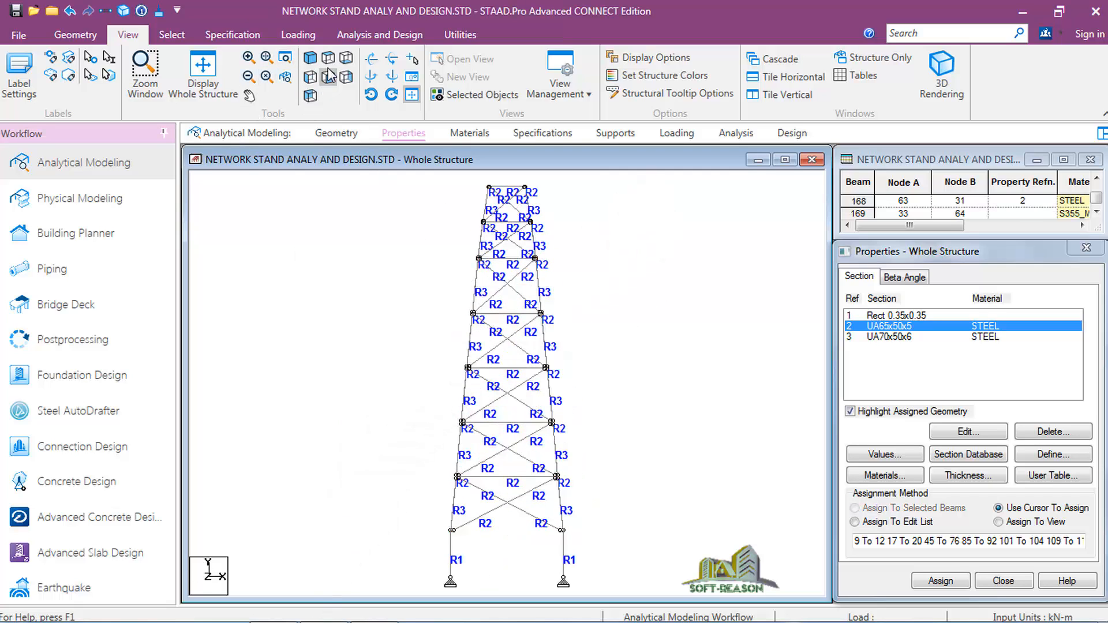
{"action": "left_click", "coordinate": [169, 37]}
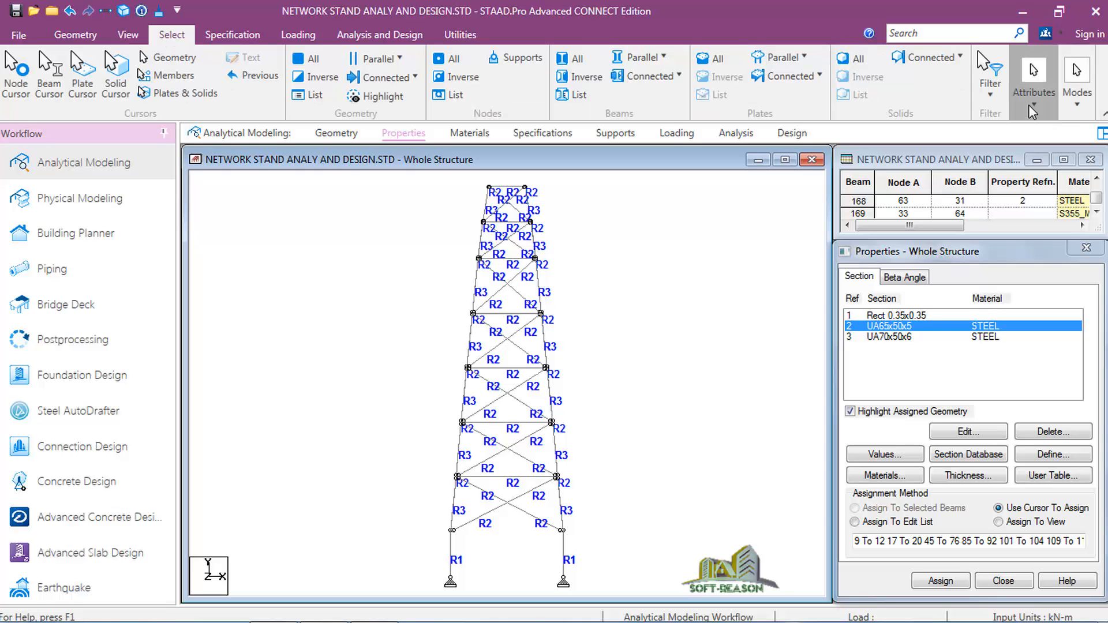
{"action": "left_click", "coordinate": [1033, 78]}
{"action": "left_click", "coordinate": [1097, 174]}
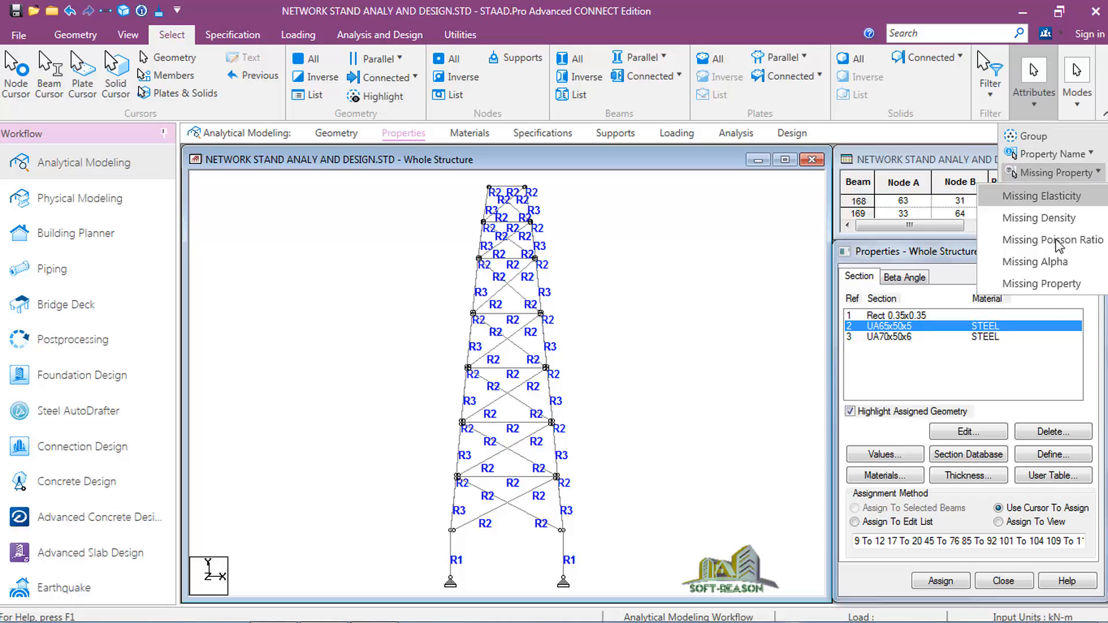
{"action": "left_click", "coordinate": [1048, 285]}
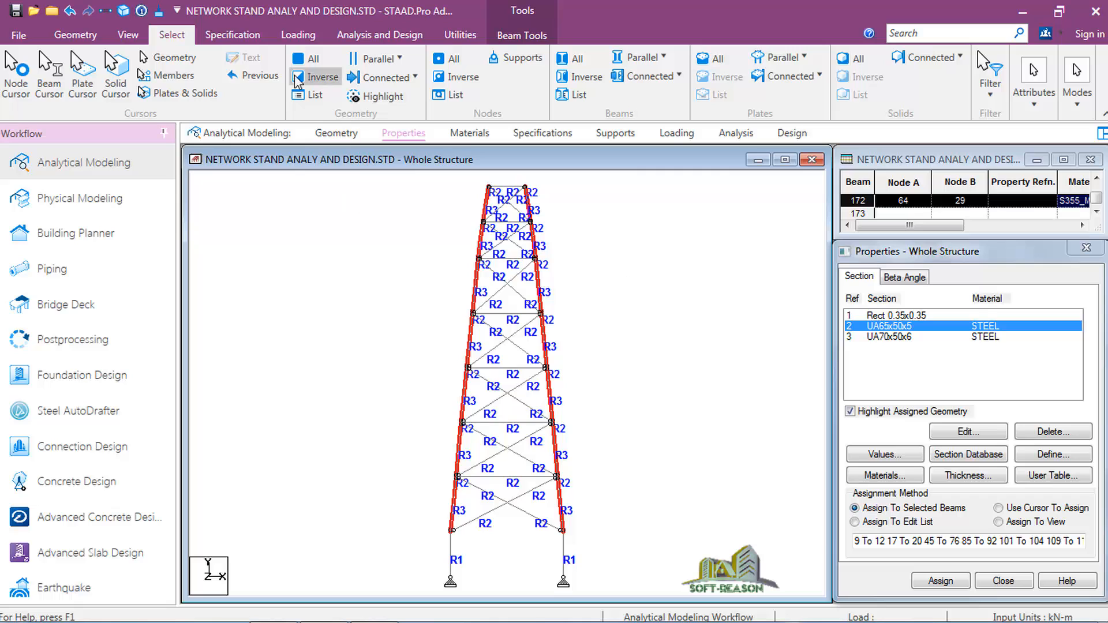
{"action": "left_click", "coordinate": [128, 36]}
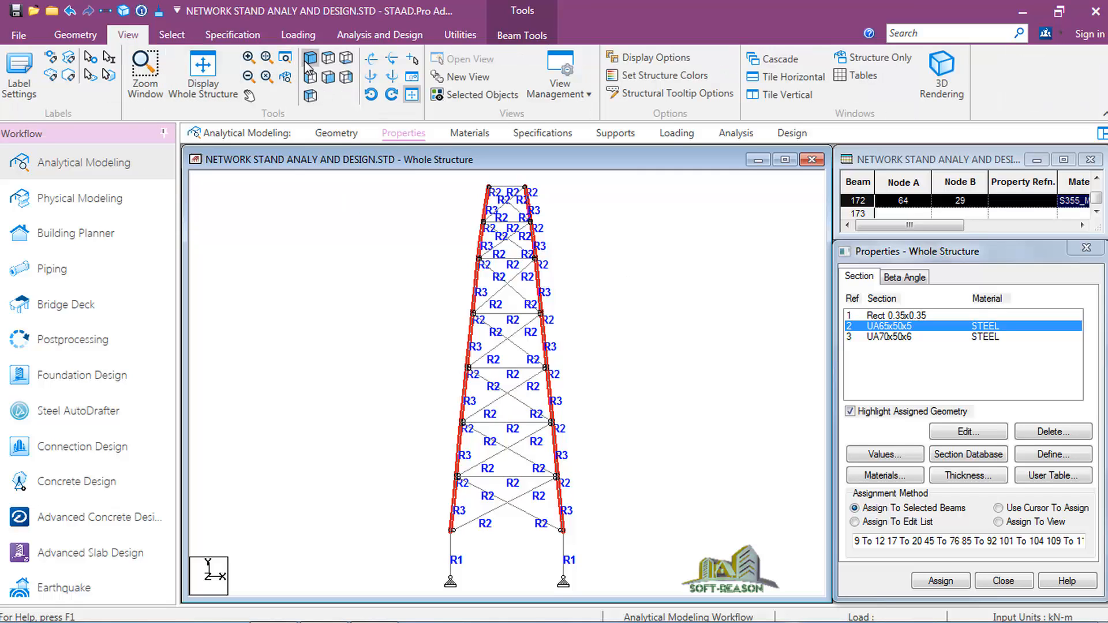
{"action": "left_click", "coordinate": [310, 76]}
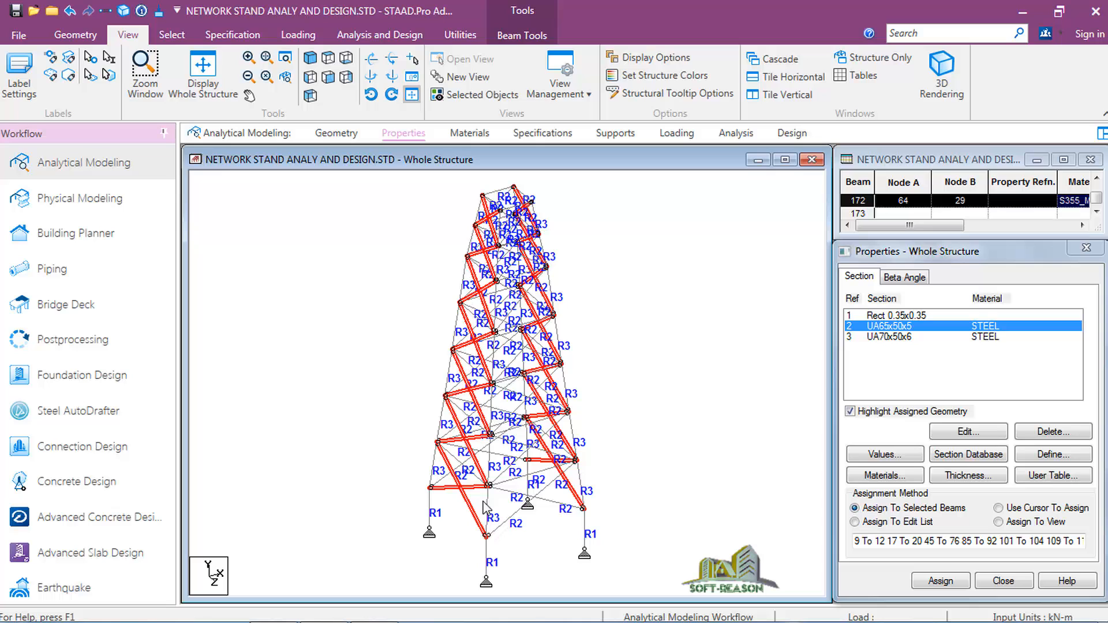
{"action": "left_click", "coordinate": [951, 587]}
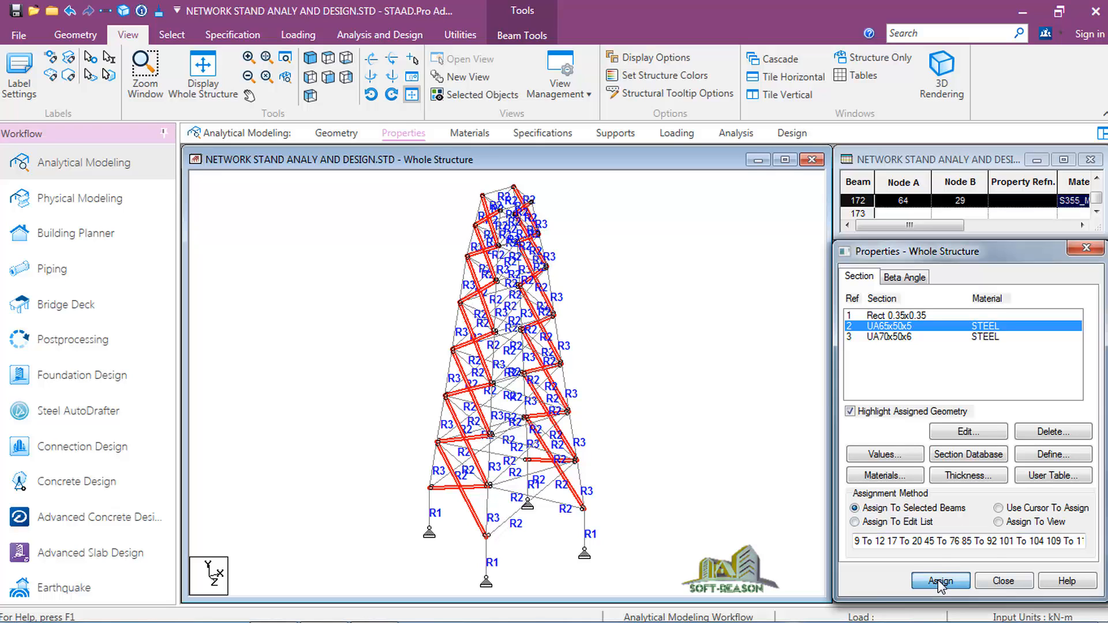
{"action": "left_click", "coordinate": [958, 470]}
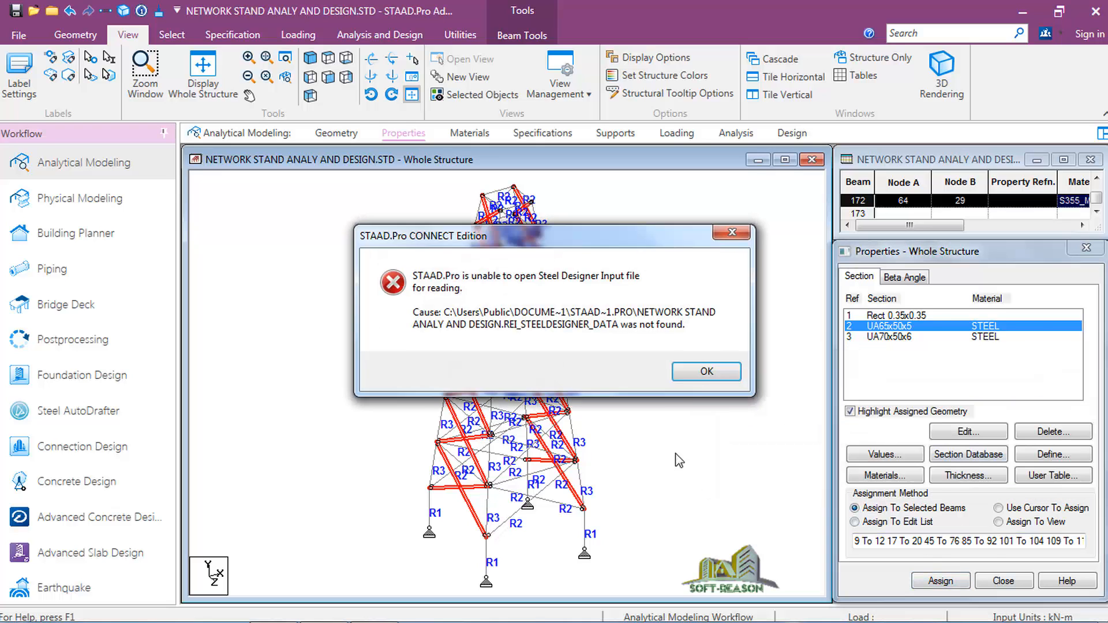
{"action": "left_click", "coordinate": [704, 371]}
Open a 3D rendering of the tower, rotate it to examine the assigned sections, and close the rendered view
{"action": "scroll", "coordinate": [583, 307], "scroll_direction": "up", "scroll_amount": 4}
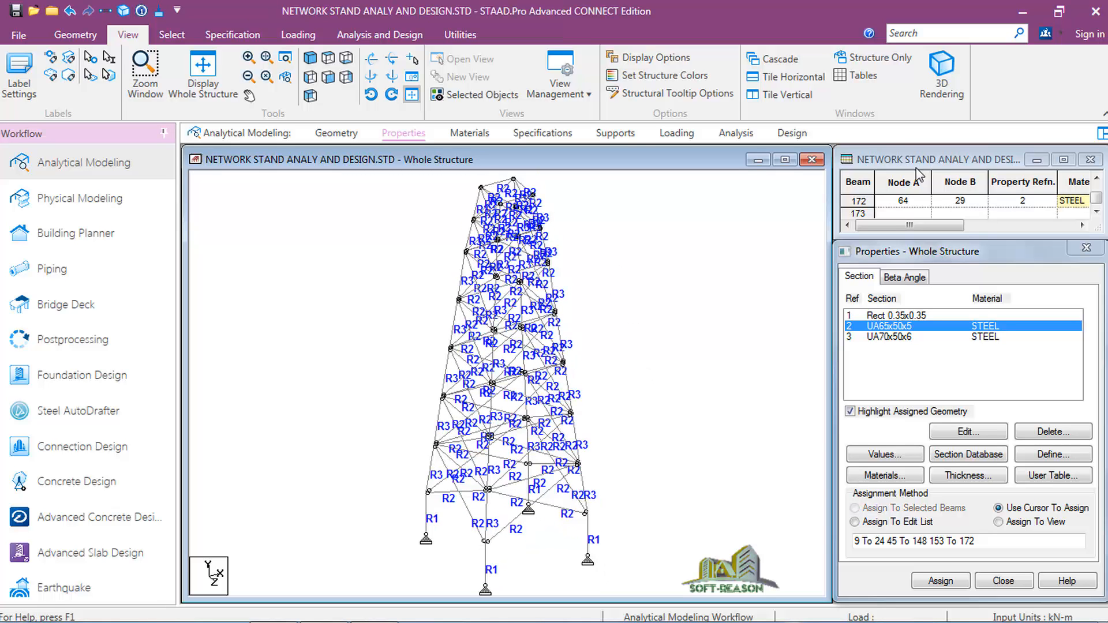
{"action": "left_click", "coordinate": [942, 70]}
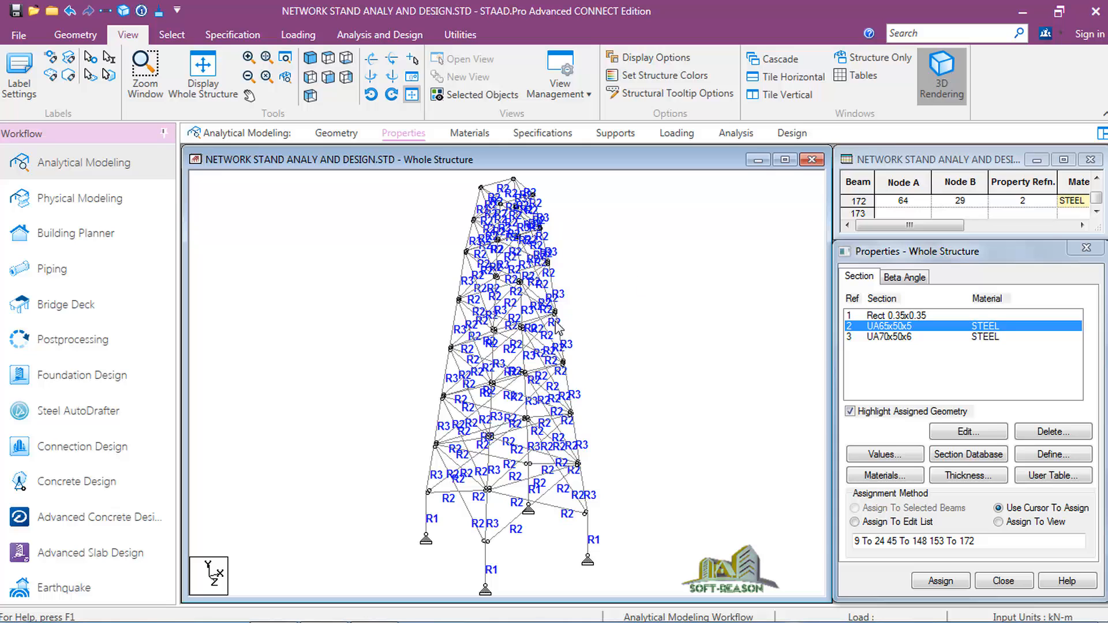
{"action": "left_click_drag", "start_coordinate": [687, 395], "coordinate": [621, 425]}
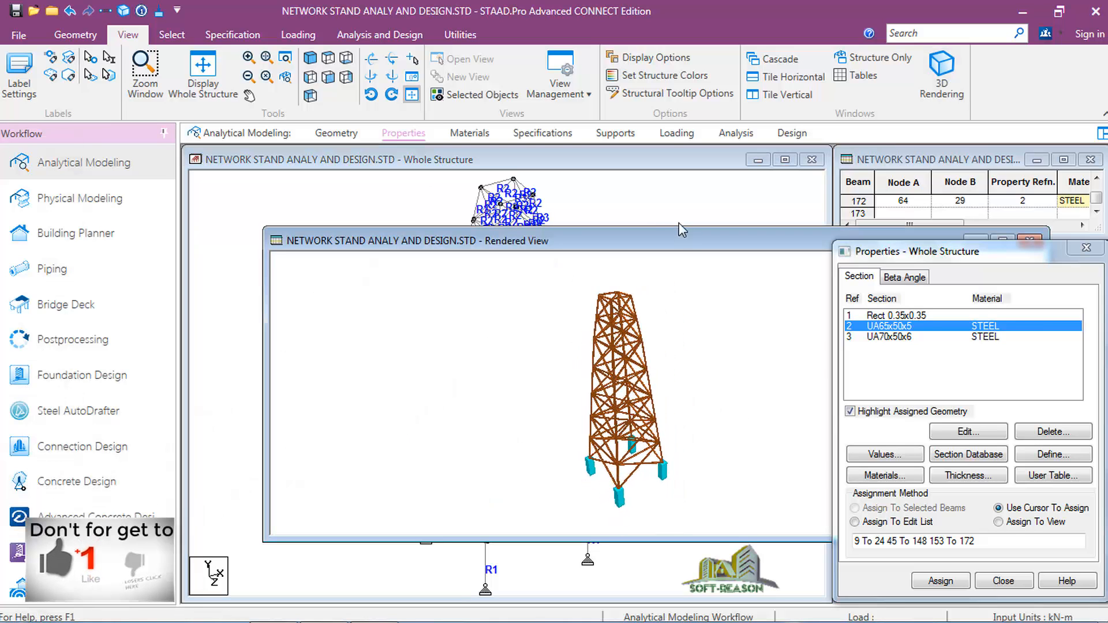
{"action": "left_click_drag", "start_coordinate": [685, 247], "coordinate": [531, 249]}
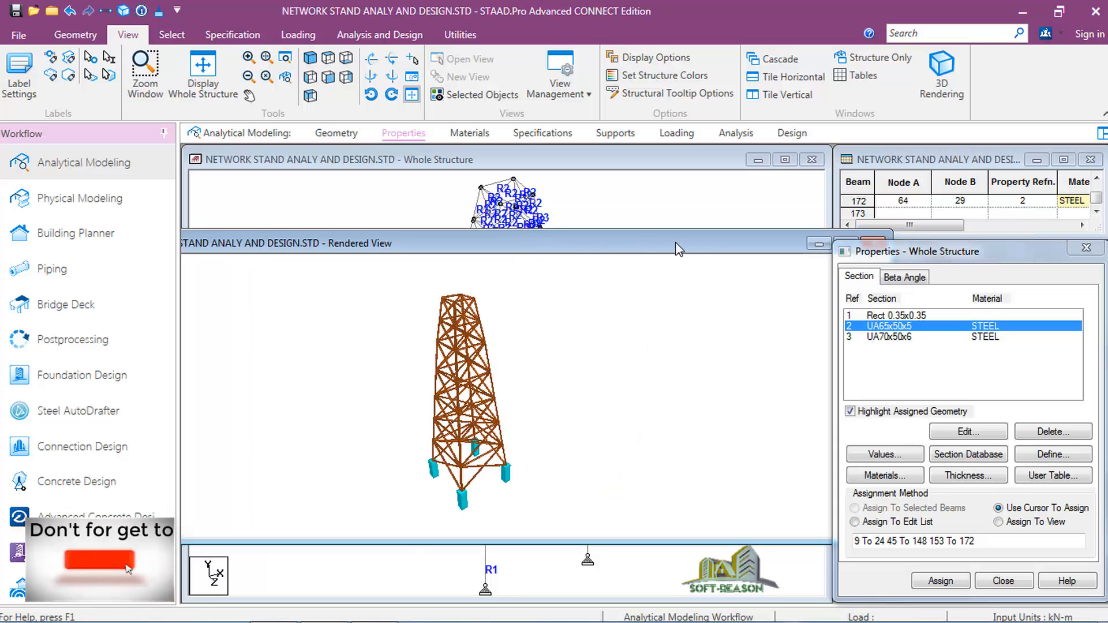
{"action": "left_click_drag", "start_coordinate": [678, 245], "coordinate": [537, 245]}
{"action": "left_click", "coordinate": [725, 240]}
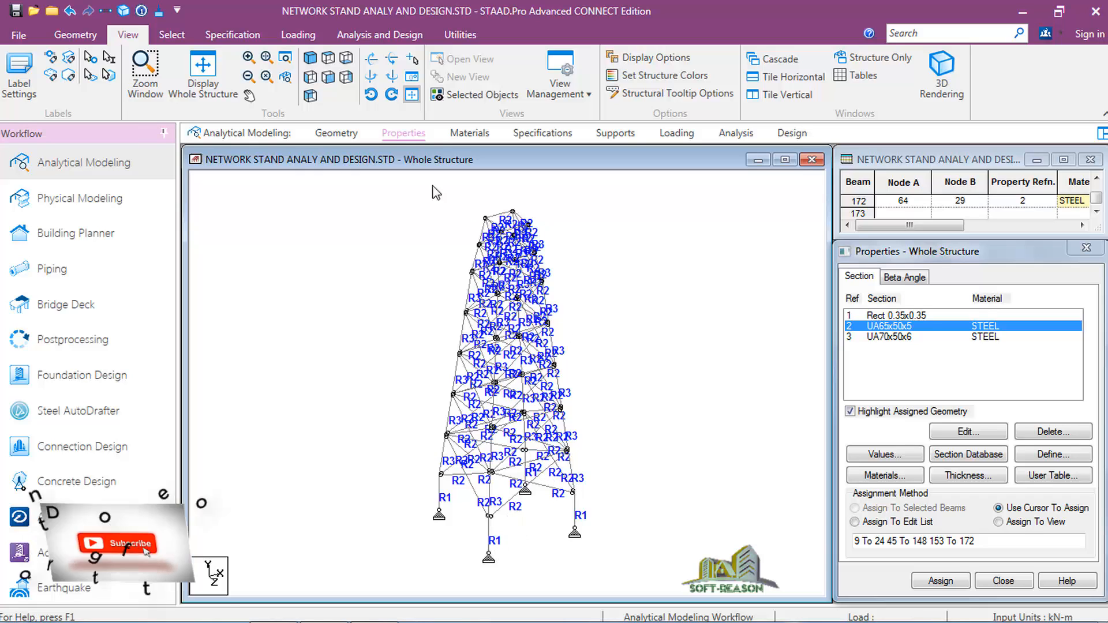
Under the load cases details, add primary load case 1 with loading type Dead and the title LL
{"action": "left_click", "coordinate": [687, 135]}
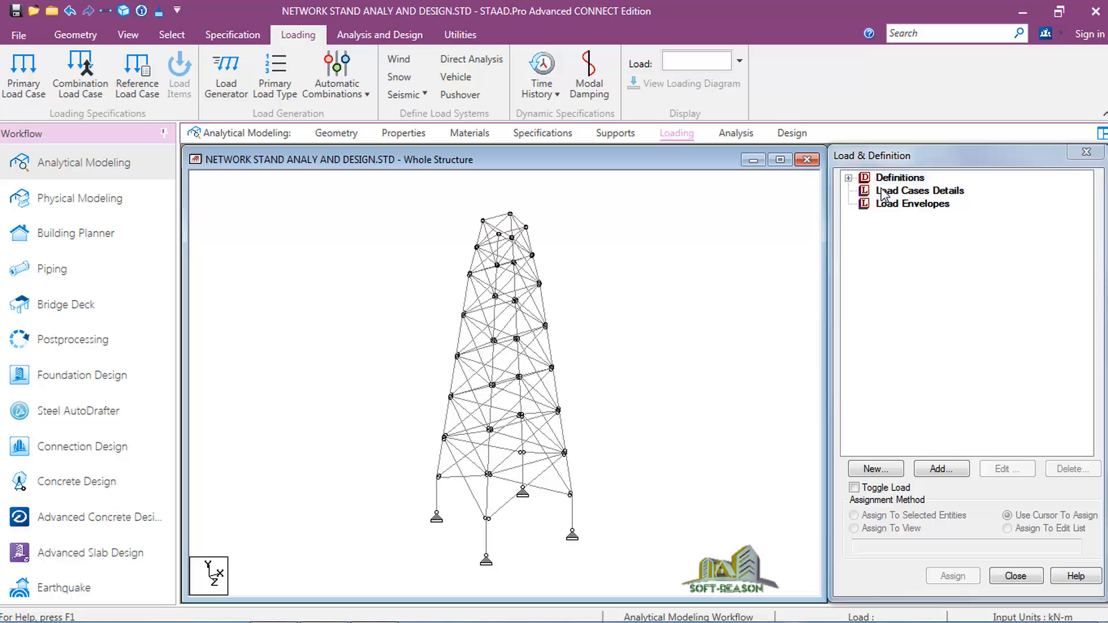
{"action": "left_click", "coordinate": [882, 192]}
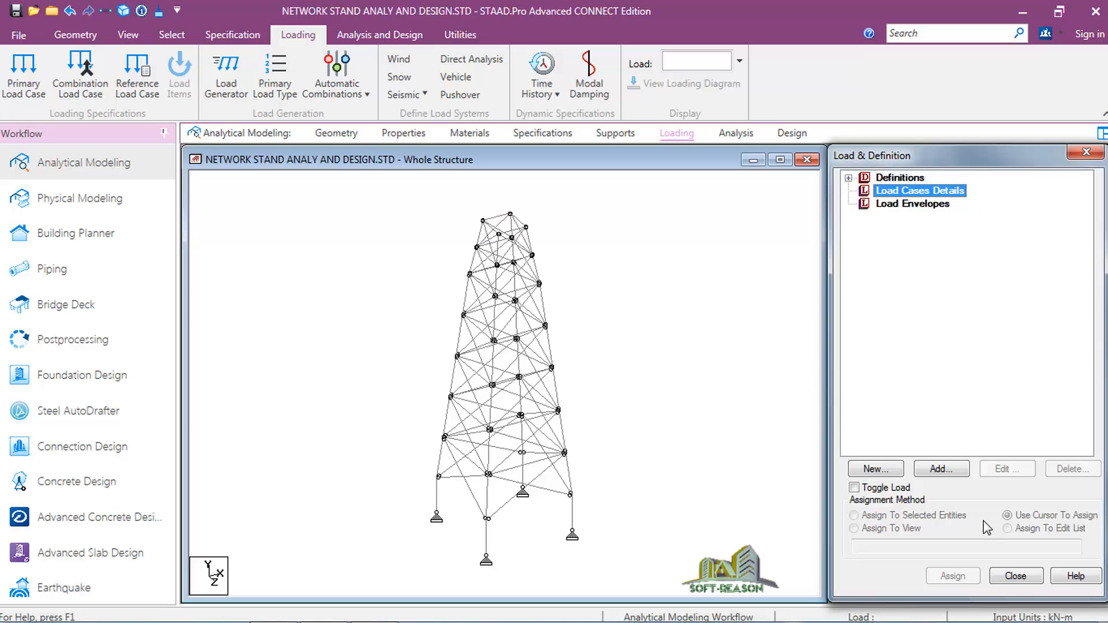
{"action": "left_click", "coordinate": [941, 469]}
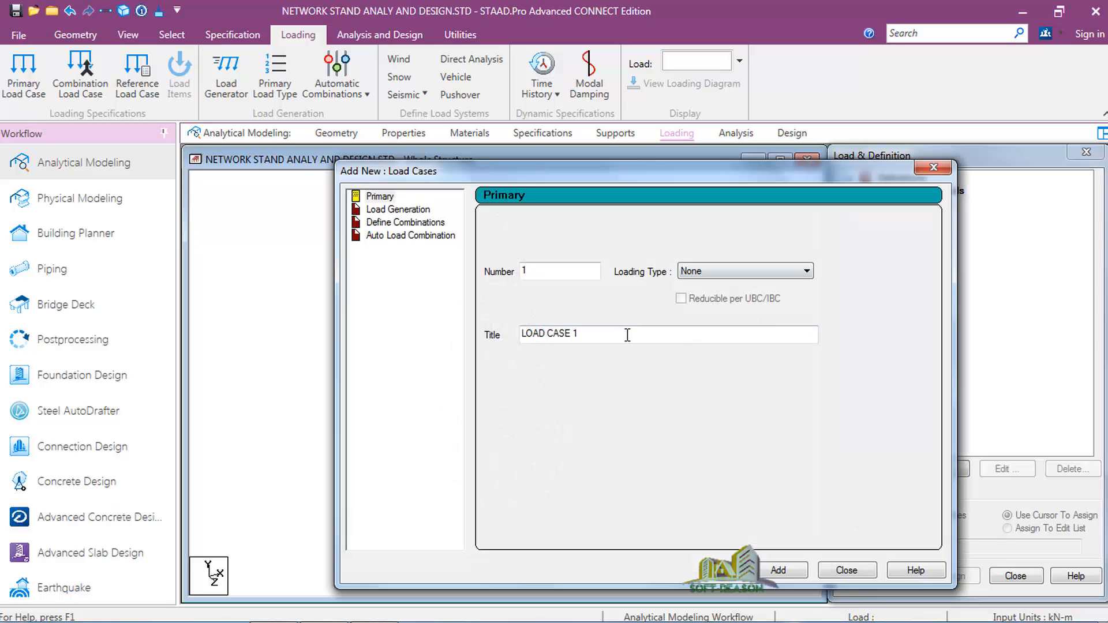
{"action": "left_click_drag", "start_coordinate": [628, 335], "coordinate": [519, 353]}
{"action": "left_click", "coordinate": [736, 272]}
{"action": "left_click", "coordinate": [704, 282]}
{"action": "left_click_drag", "start_coordinate": [597, 336], "coordinate": [432, 353]}
{"action": "type", "text": "LL"}
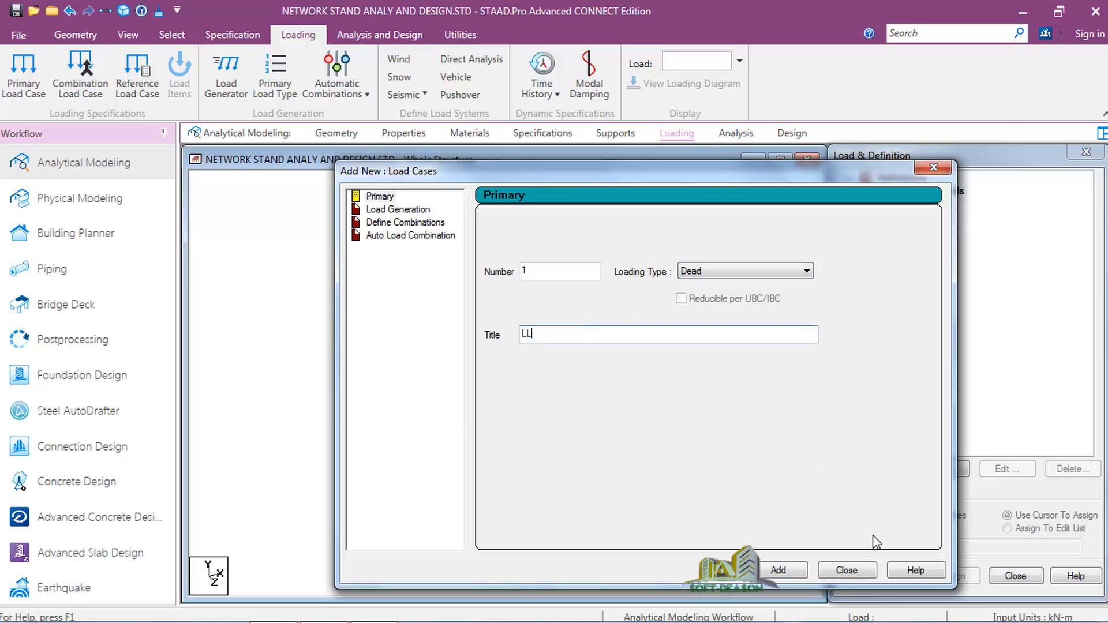
{"action": "left_click", "coordinate": [777, 570]}
Add primary load case 2 with loading type Live and the title LL
{"action": "left_click", "coordinate": [806, 271]}
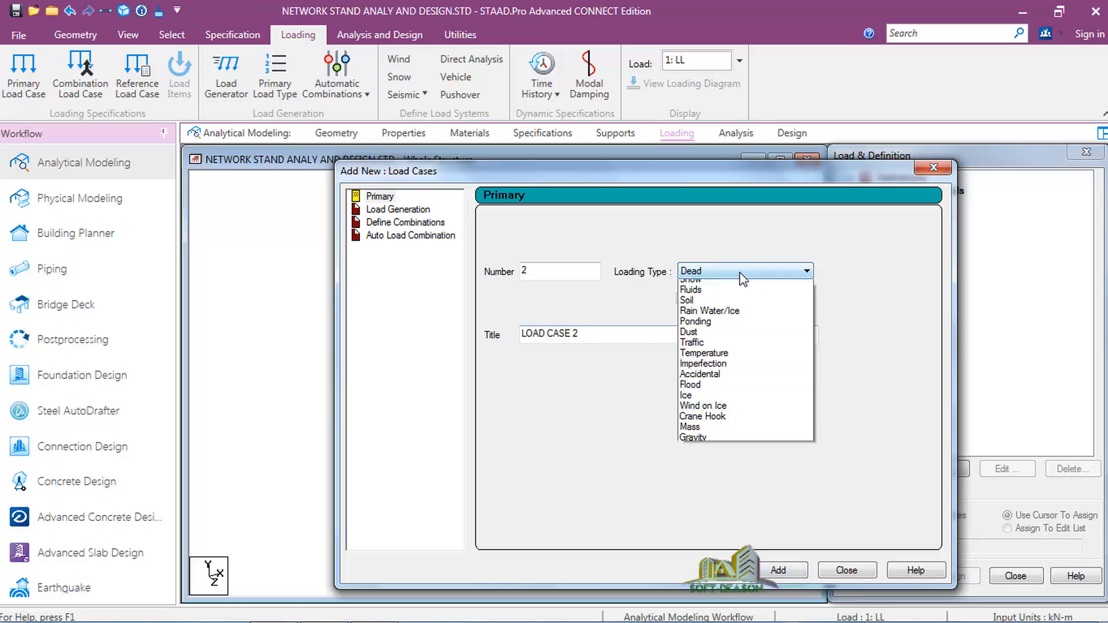
{"action": "left_click", "coordinate": [688, 296]}
{"action": "left_click_drag", "start_coordinate": [596, 336], "coordinate": [464, 356]}
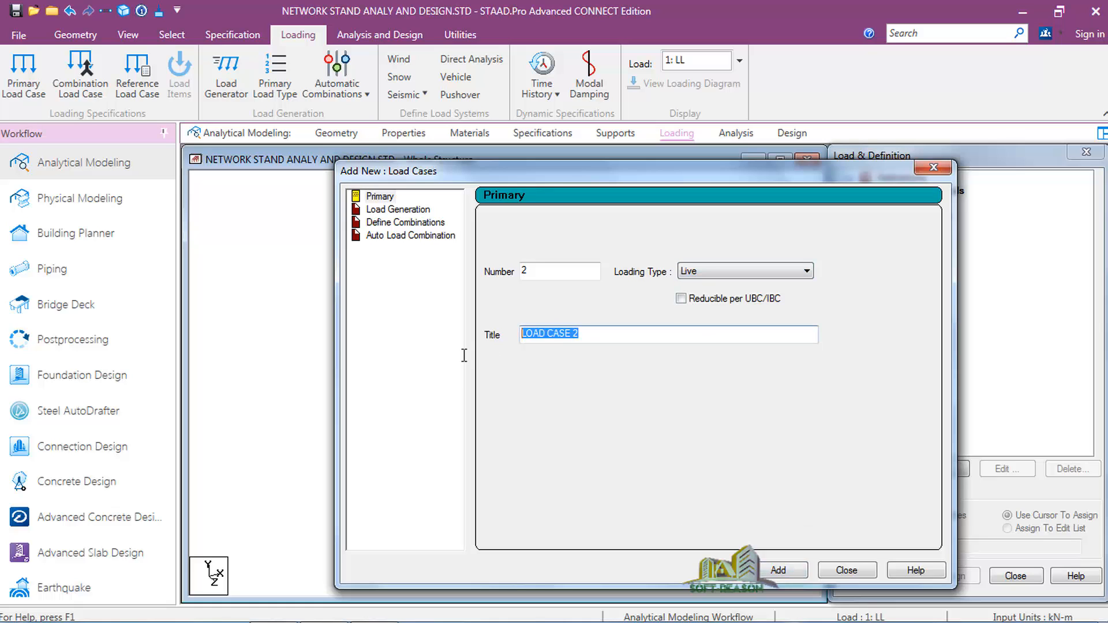
{"action": "type", "text": "LL"}
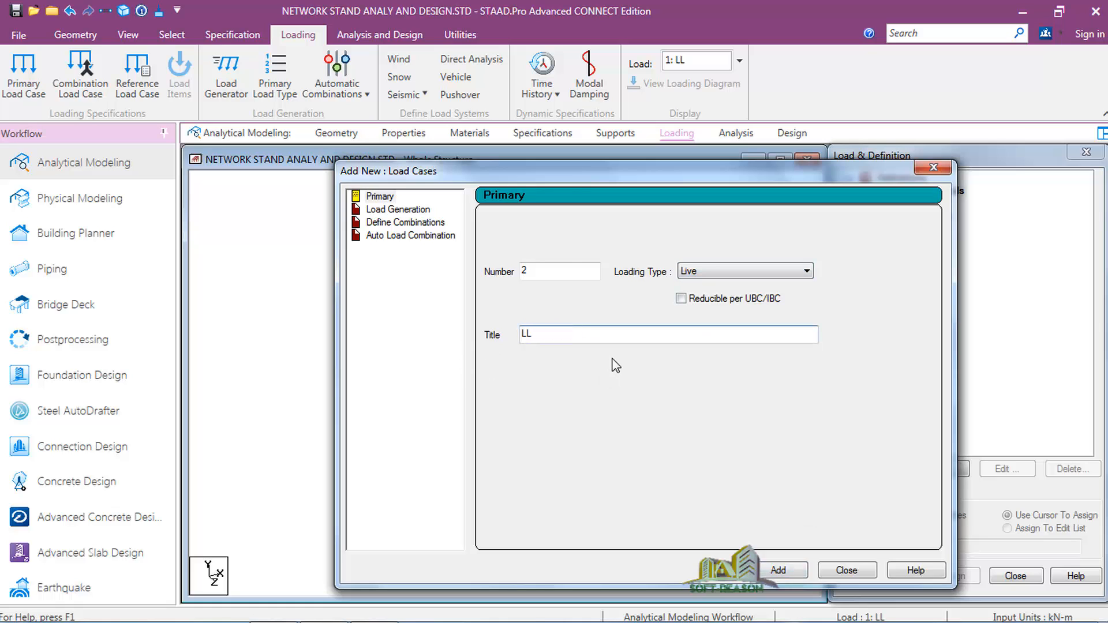
{"action": "left_click", "coordinate": [776, 574]}
Add primary load case 3 with loading type Wind and the title WL, and finish adding load cases
{"action": "left_click", "coordinate": [738, 271]}
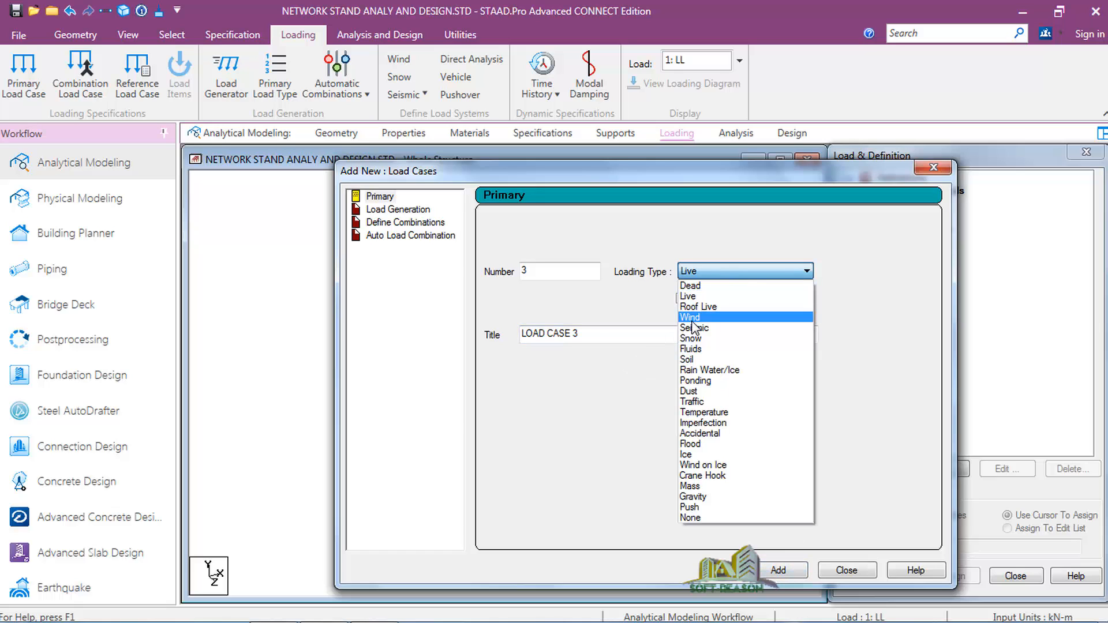
{"action": "left_click", "coordinate": [691, 317]}
{"action": "left_click_drag", "start_coordinate": [586, 334], "coordinate": [490, 354]}
{"action": "type", "text": "WL"}
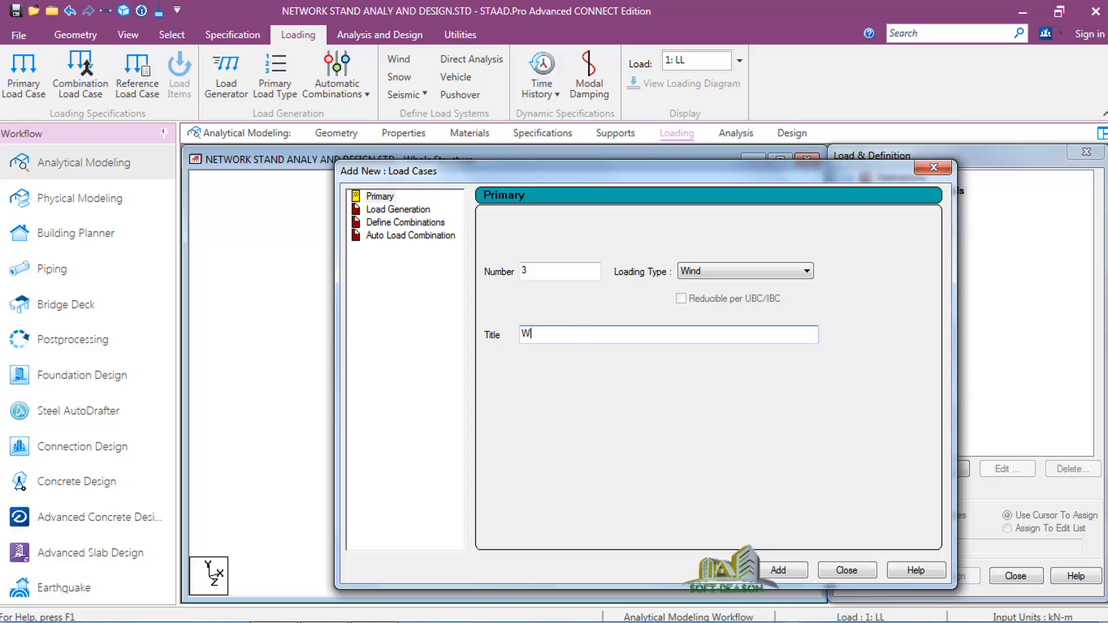
{"action": "left_click", "coordinate": [780, 571]}
{"action": "left_click", "coordinate": [847, 570]}
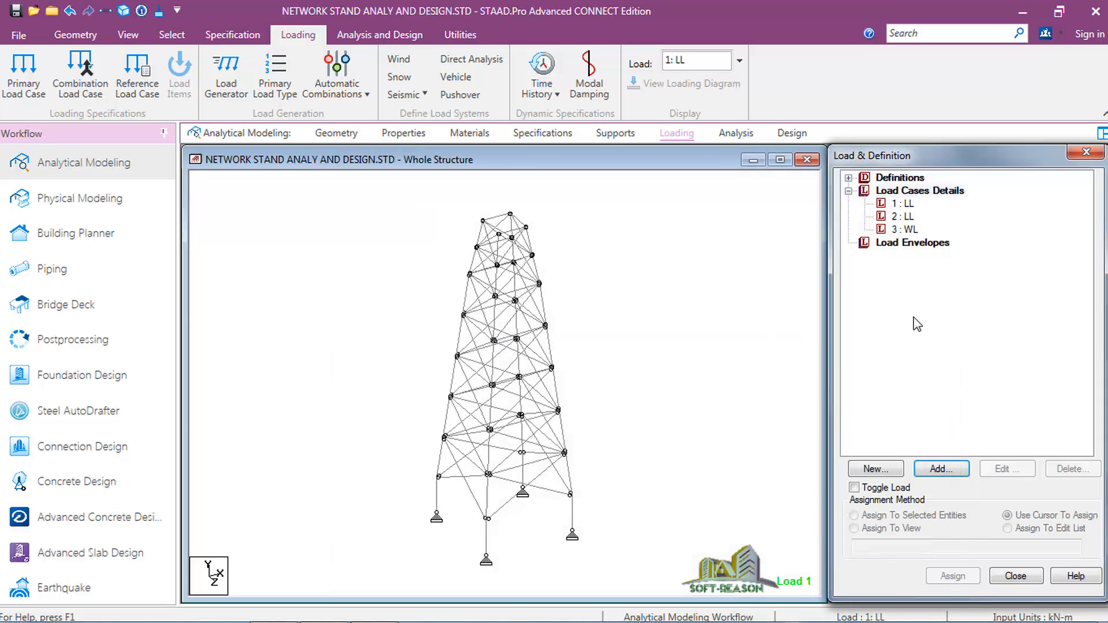
{"action": "left_click", "coordinate": [902, 203]}
{"action": "left_click", "coordinate": [948, 470]}
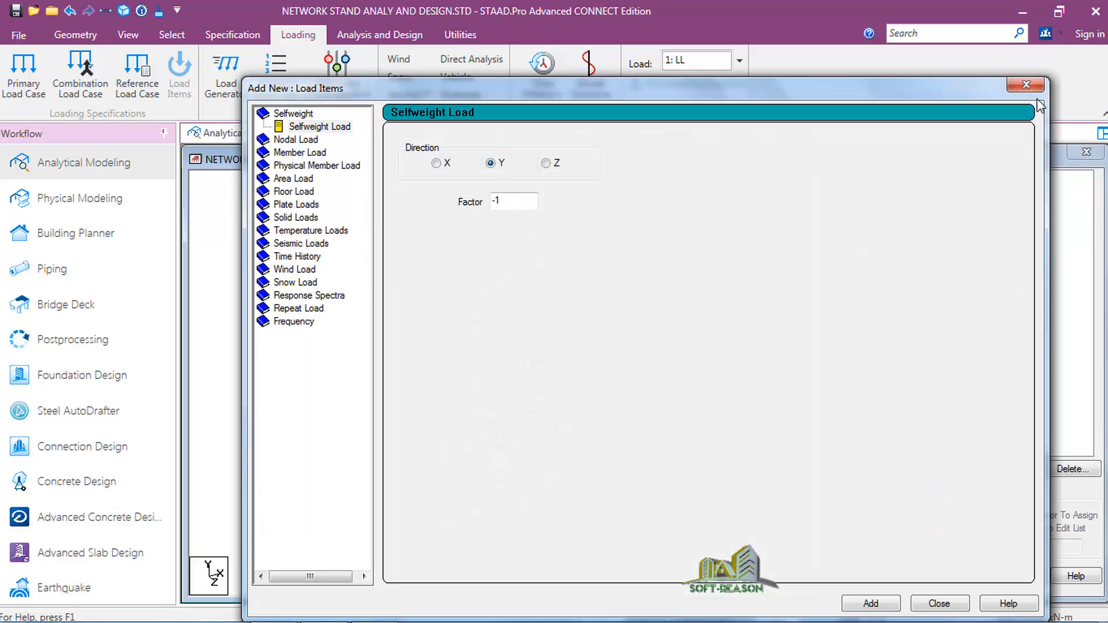
{"action": "left_click", "coordinate": [1026, 84]}
{"action": "left_click", "coordinate": [923, 192]}
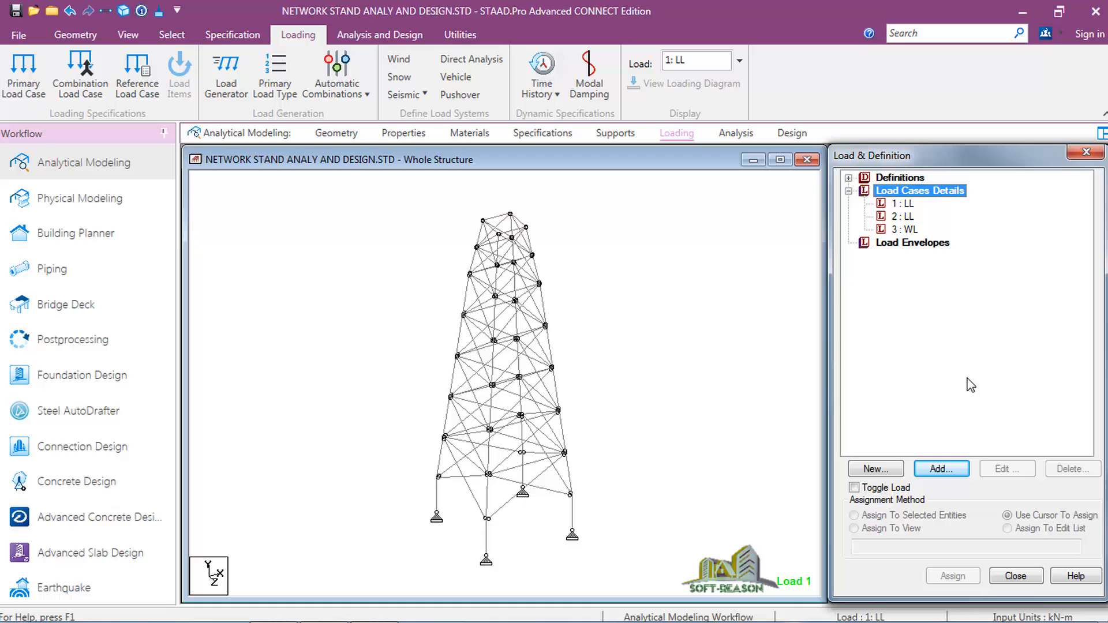
{"action": "left_click", "coordinate": [942, 474]}
{"action": "left_click", "coordinate": [700, 273]}
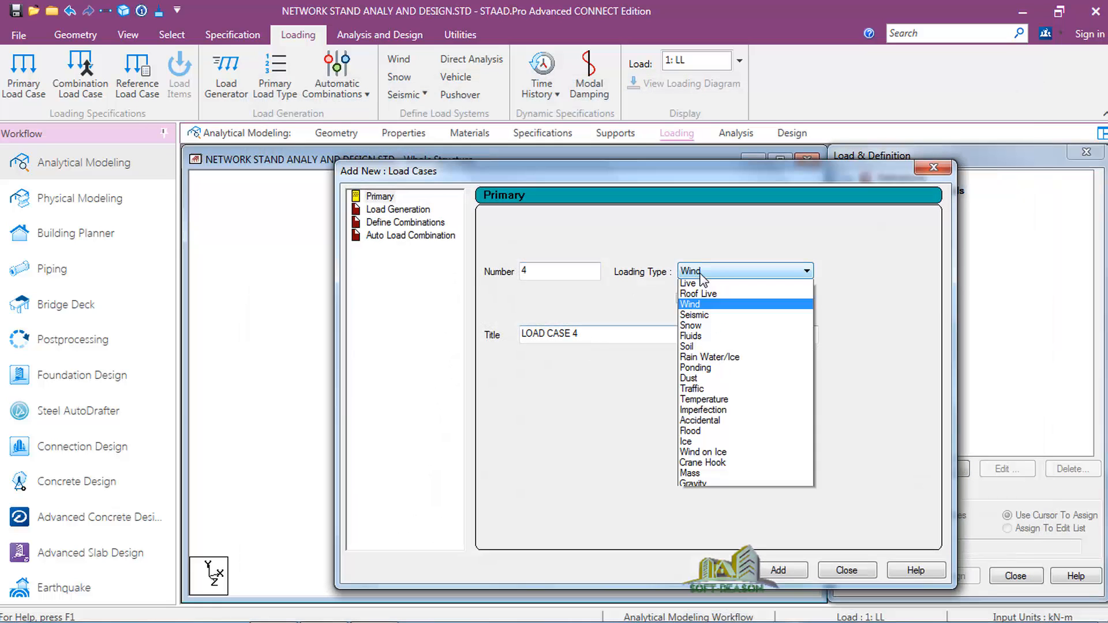
{"action": "scroll", "coordinate": [701, 279], "scroll_direction": "up", "scroll_amount": 2}
{"action": "left_click", "coordinate": [693, 286]}
{"action": "left_click_drag", "start_coordinate": [579, 333], "coordinate": [498, 350]}
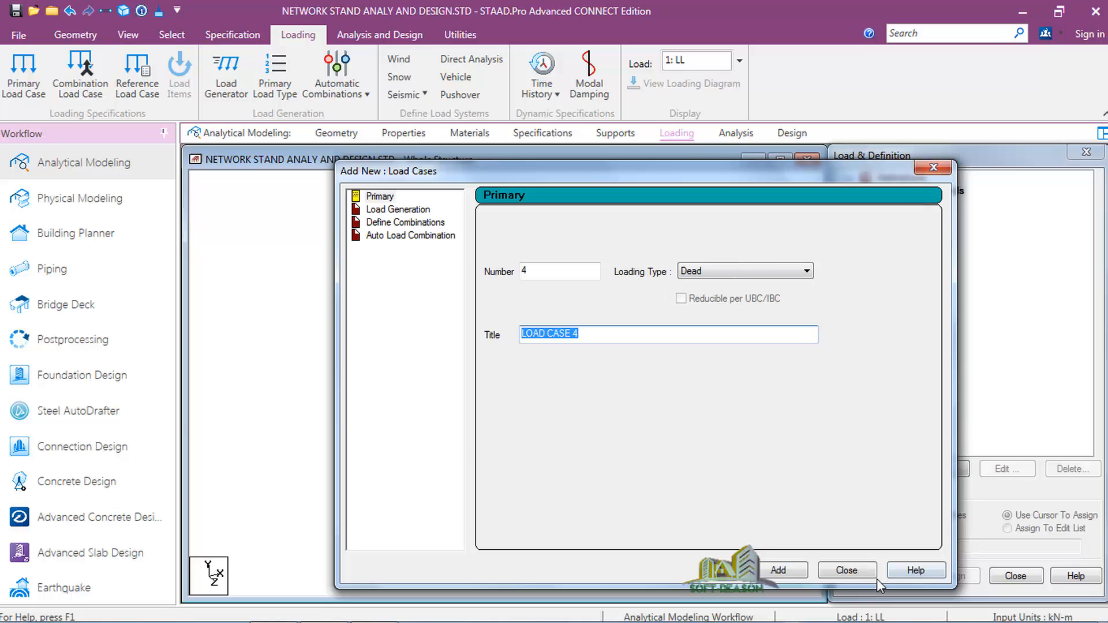
{"action": "left_click", "coordinate": [846, 570]}
Change the title of primary load case 1 to DL
{"action": "left_click", "coordinate": [897, 205]}
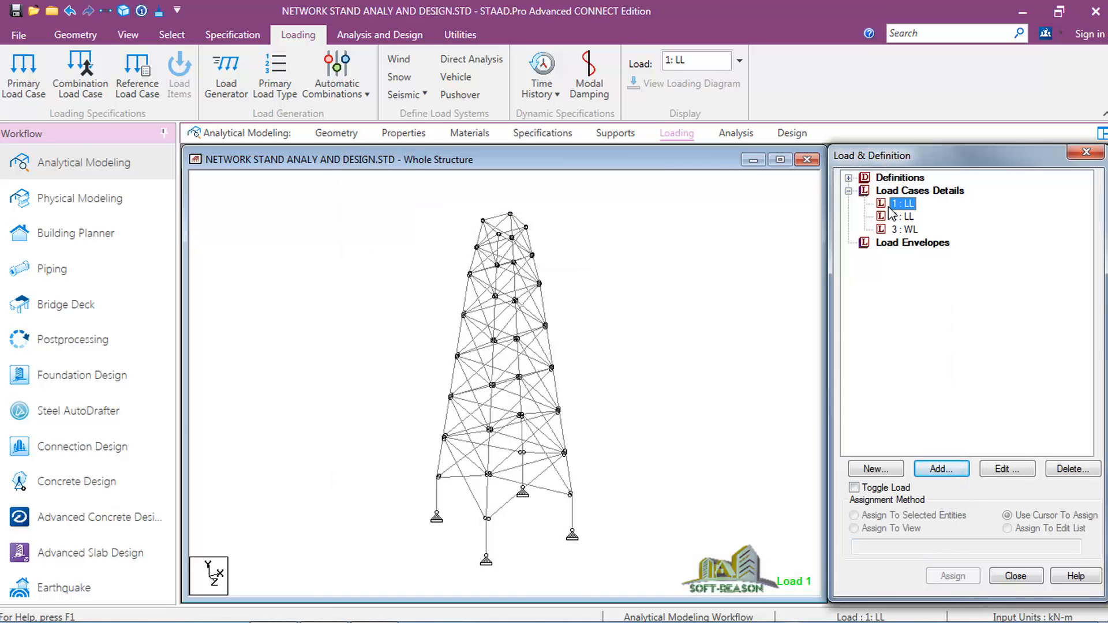
{"action": "left_click", "coordinate": [1003, 470]}
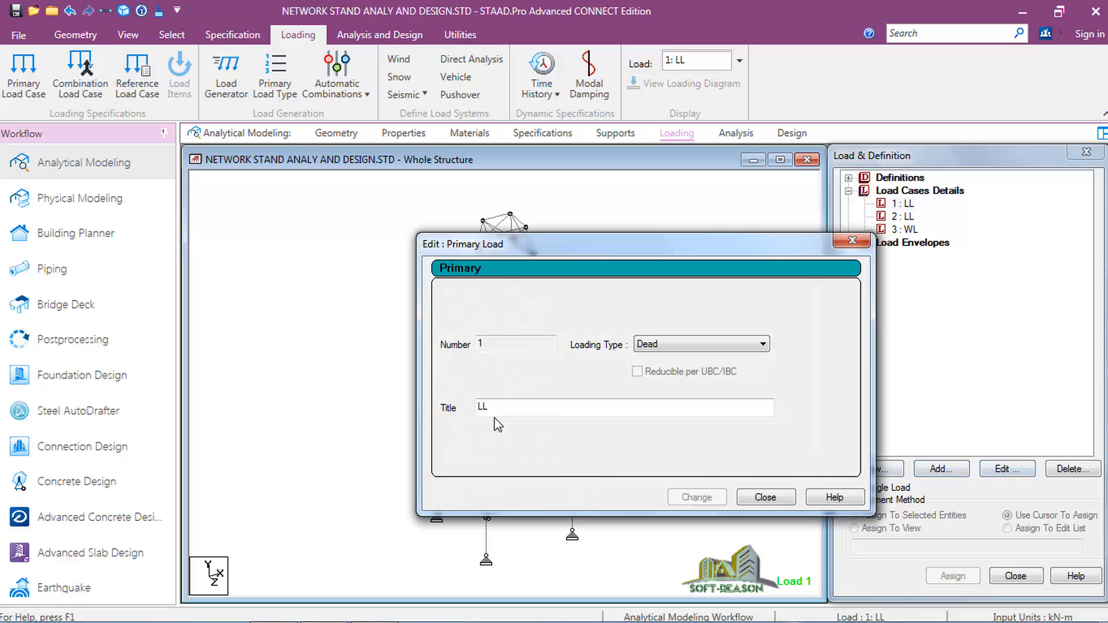
{"action": "type", "text": "DL"}
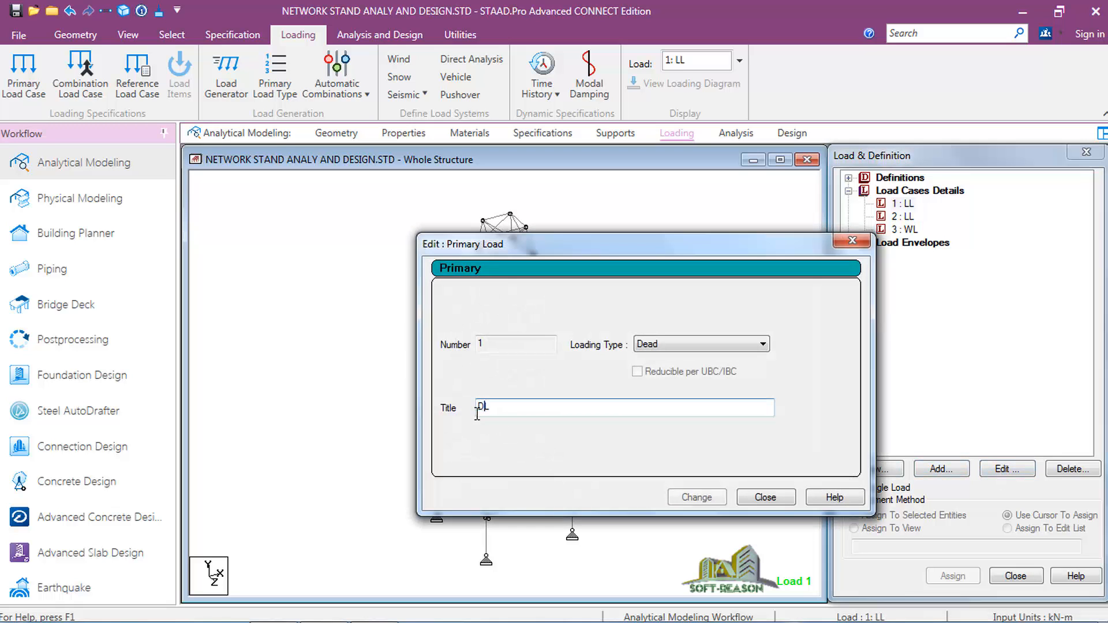
{"action": "left_click", "coordinate": [692, 499]}
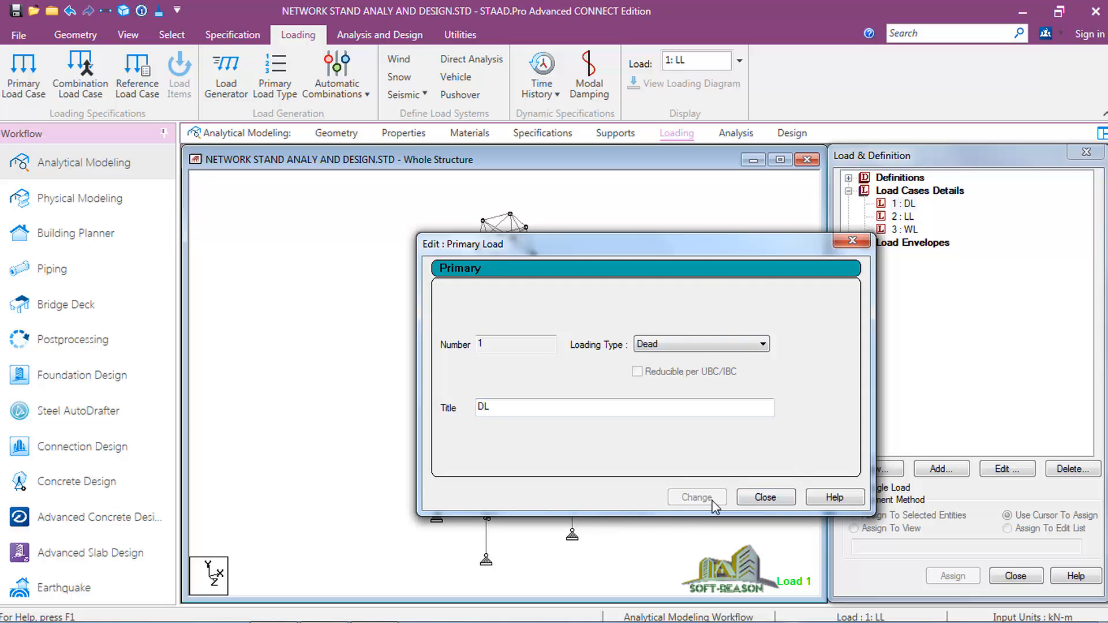
{"action": "left_click", "coordinate": [753, 499]}
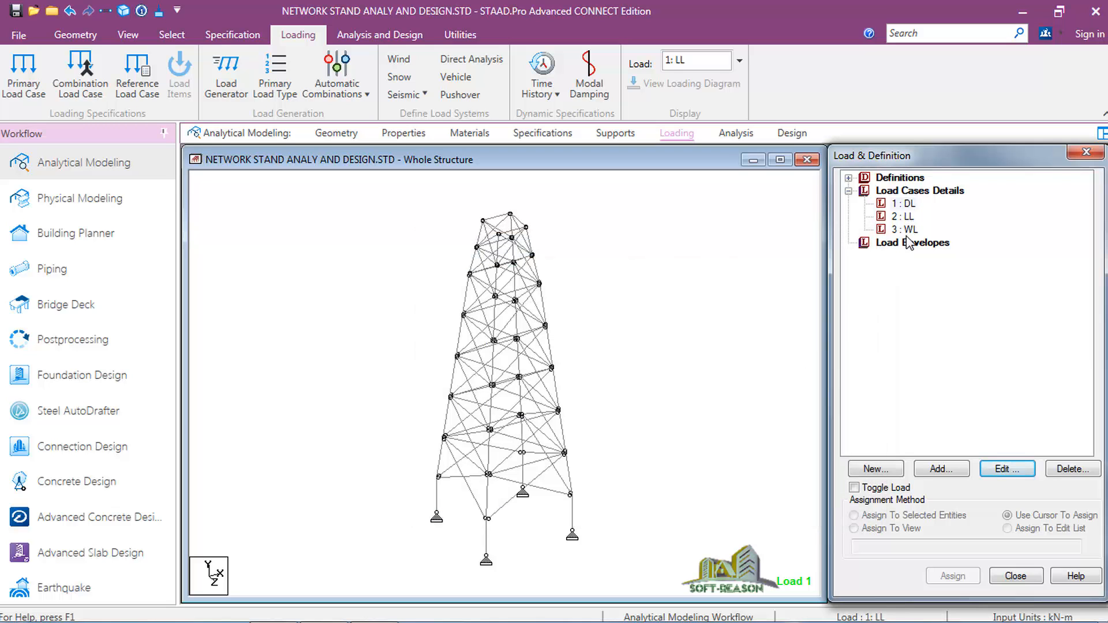
{"action": "left_click", "coordinate": [891, 179]}
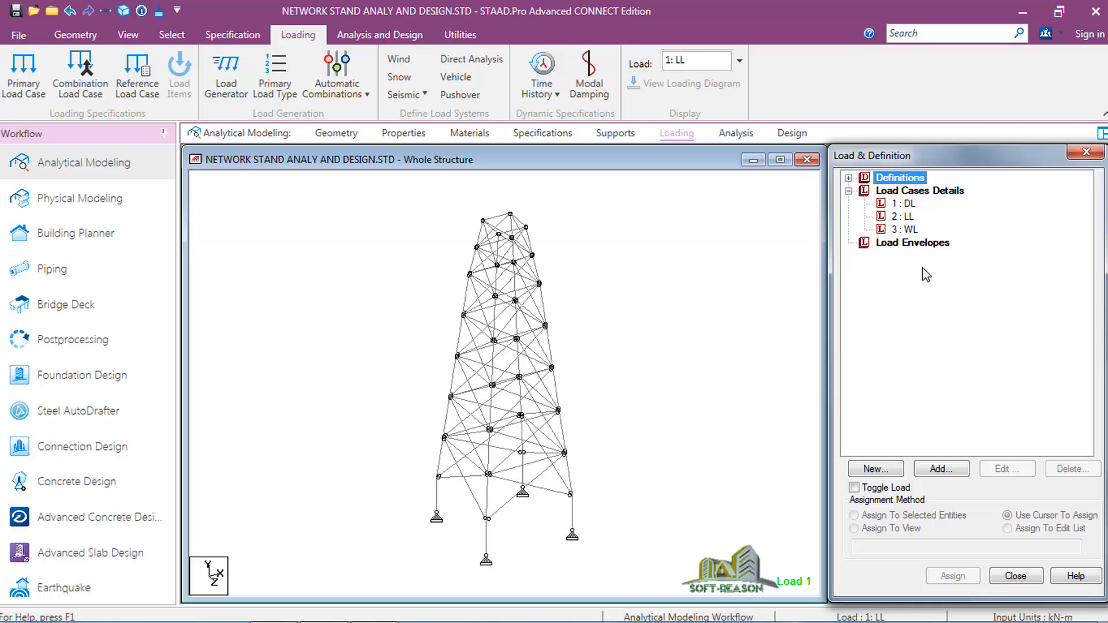
{"action": "left_click", "coordinate": [941, 469]}
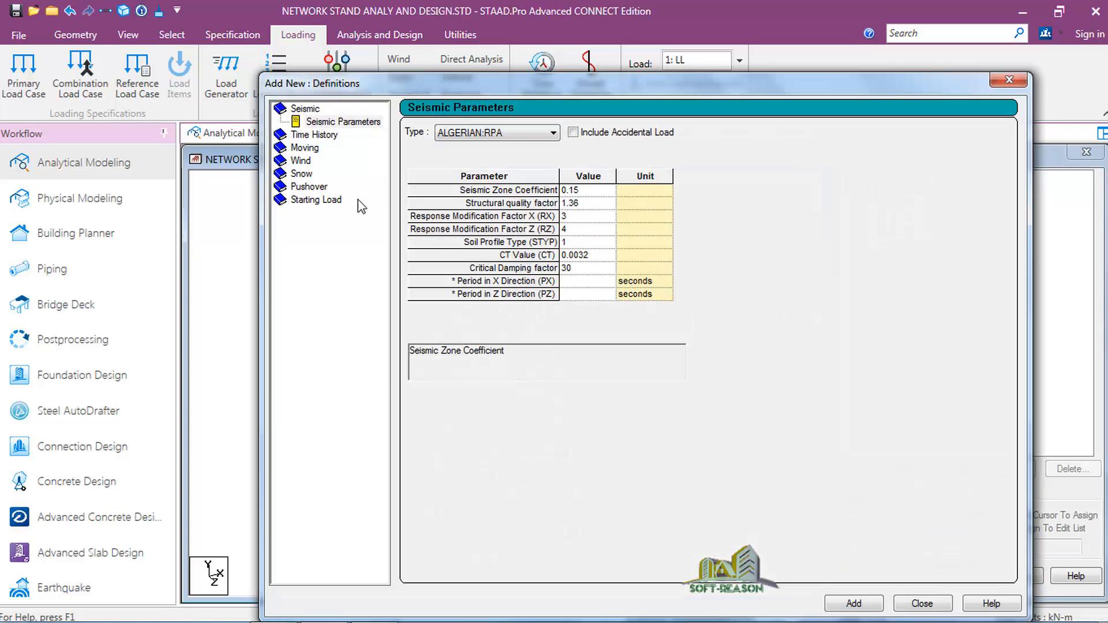
{"action": "left_click", "coordinate": [298, 161]}
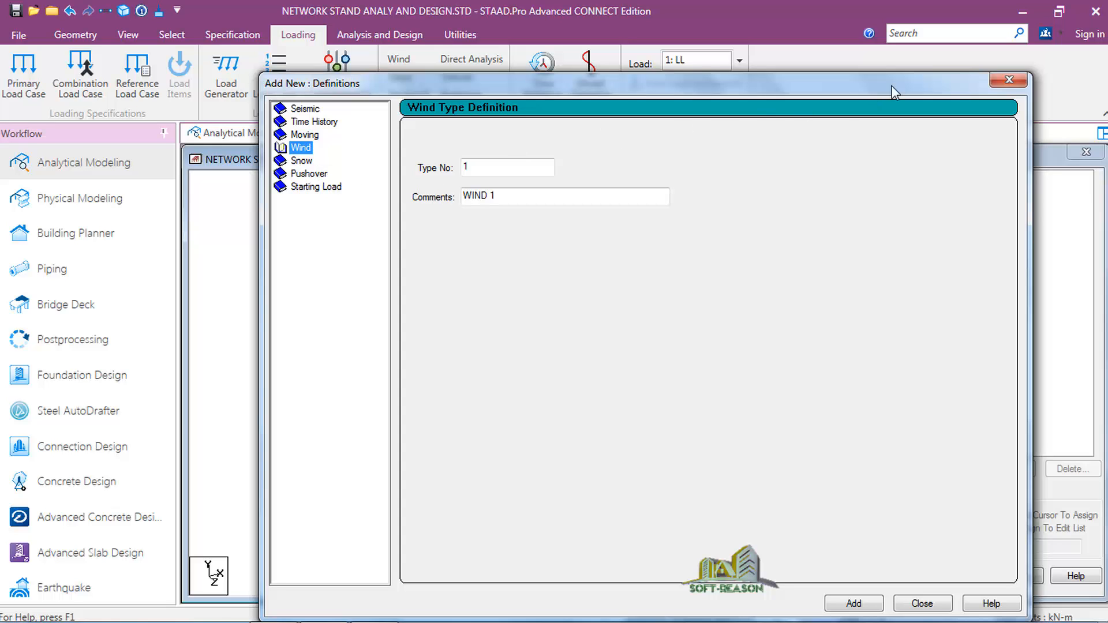
{"action": "left_click", "coordinate": [1010, 79]}
Add a wind definition with type number 1 and the comment WIND 1
{"action": "left_click", "coordinate": [894, 180]}
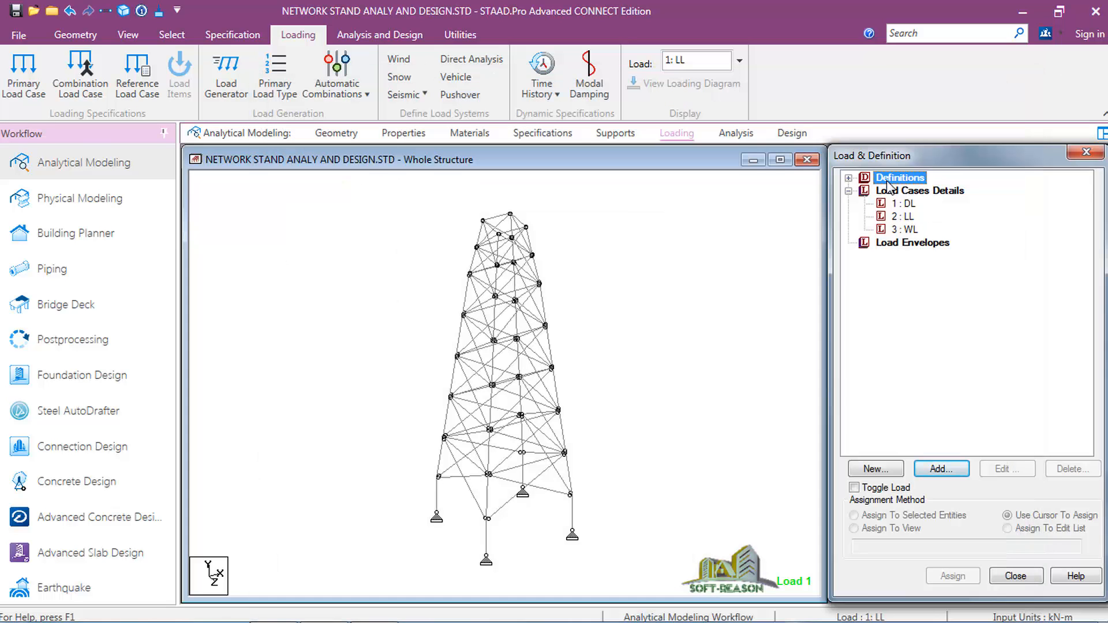
{"action": "left_click", "coordinate": [941, 469]}
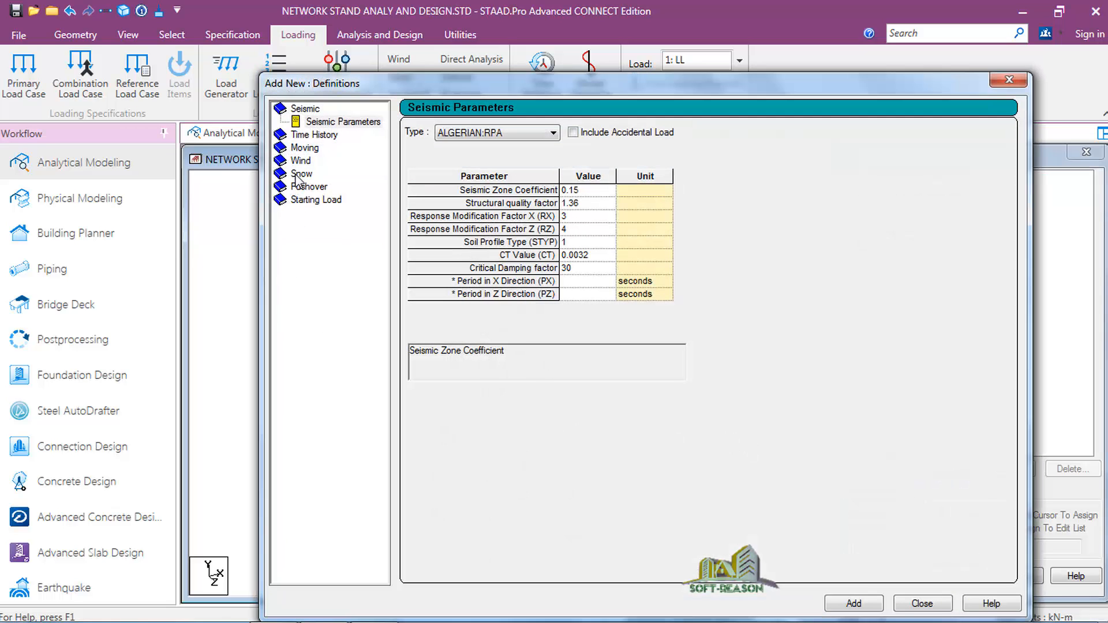
{"action": "left_click", "coordinate": [295, 163]}
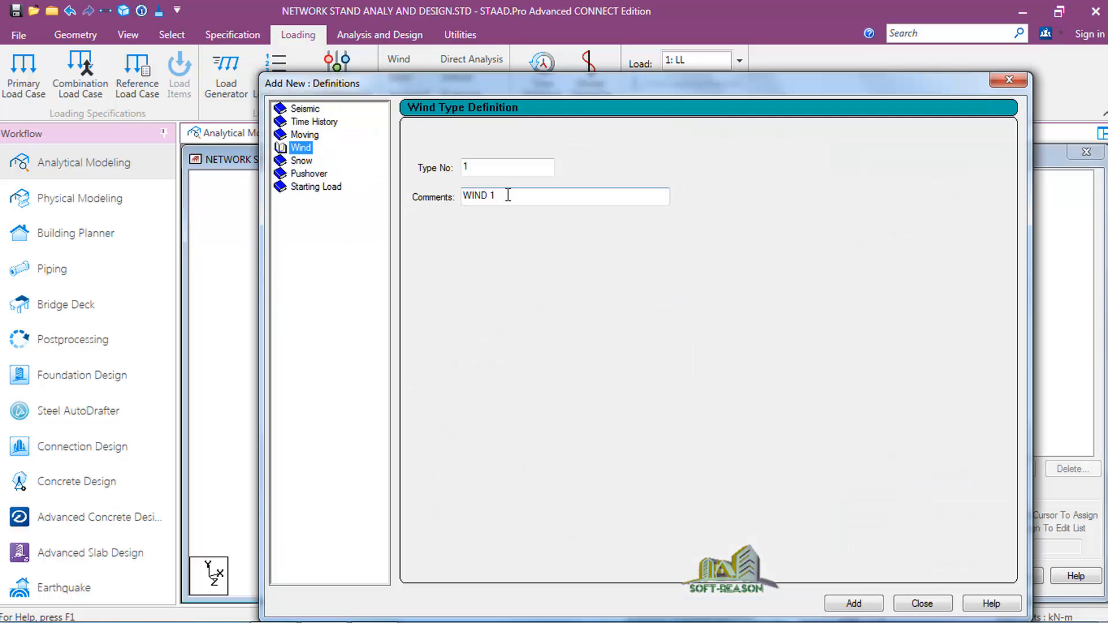
{"action": "left_click", "coordinate": [854, 604]}
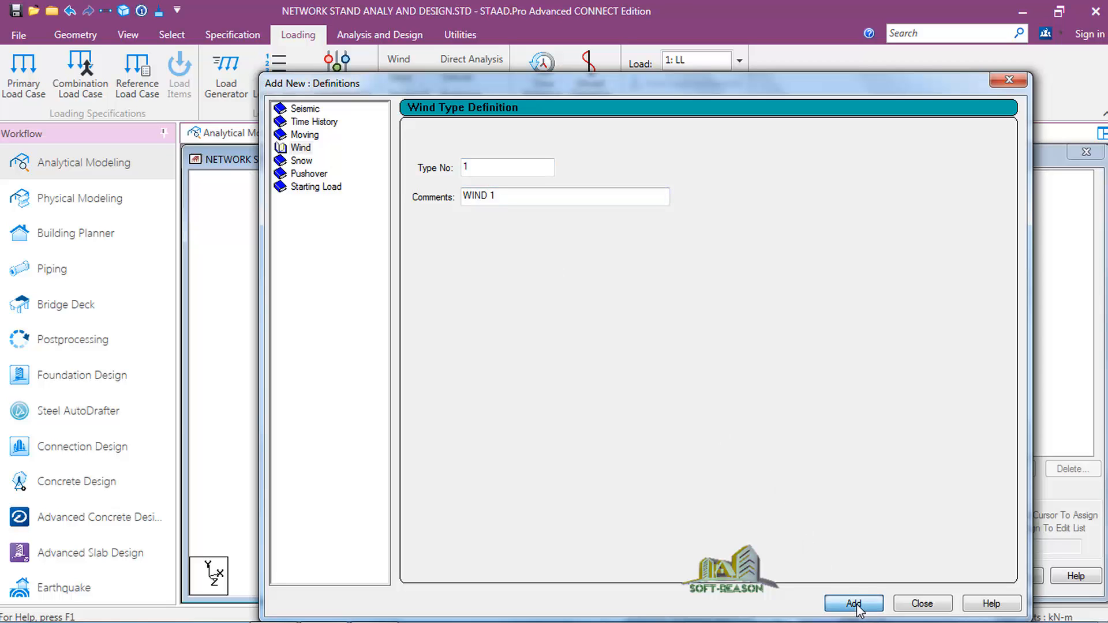
{"action": "left_click", "coordinate": [922, 604]}
For wind type 1, fill the custom intensity table's ten heights with 2, 3, 4, 5, 6, 7, 8, 9, 10.5 and 11 m
{"action": "left_click", "coordinate": [946, 230]}
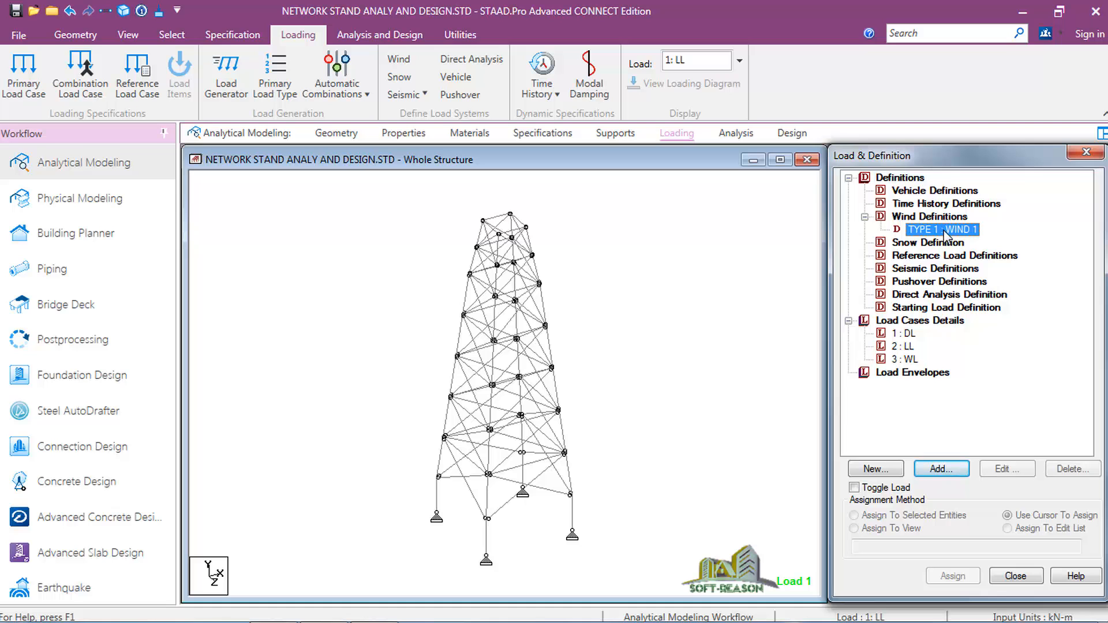
{"action": "left_click", "coordinate": [942, 469]}
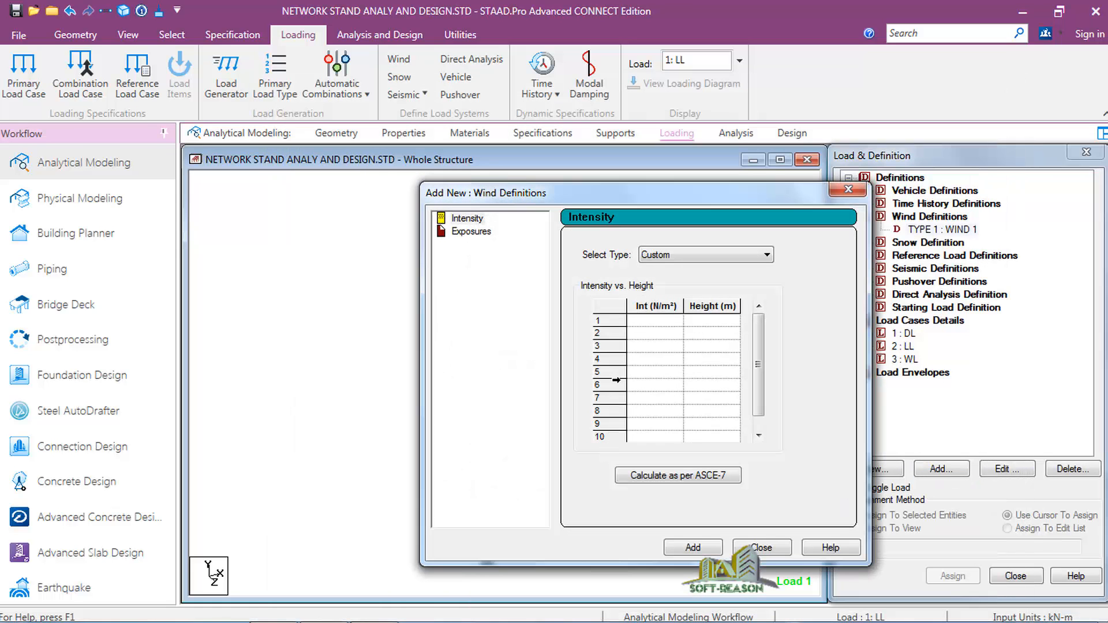
{"action": "left_click_drag", "start_coordinate": [703, 189], "coordinate": [548, 180]}
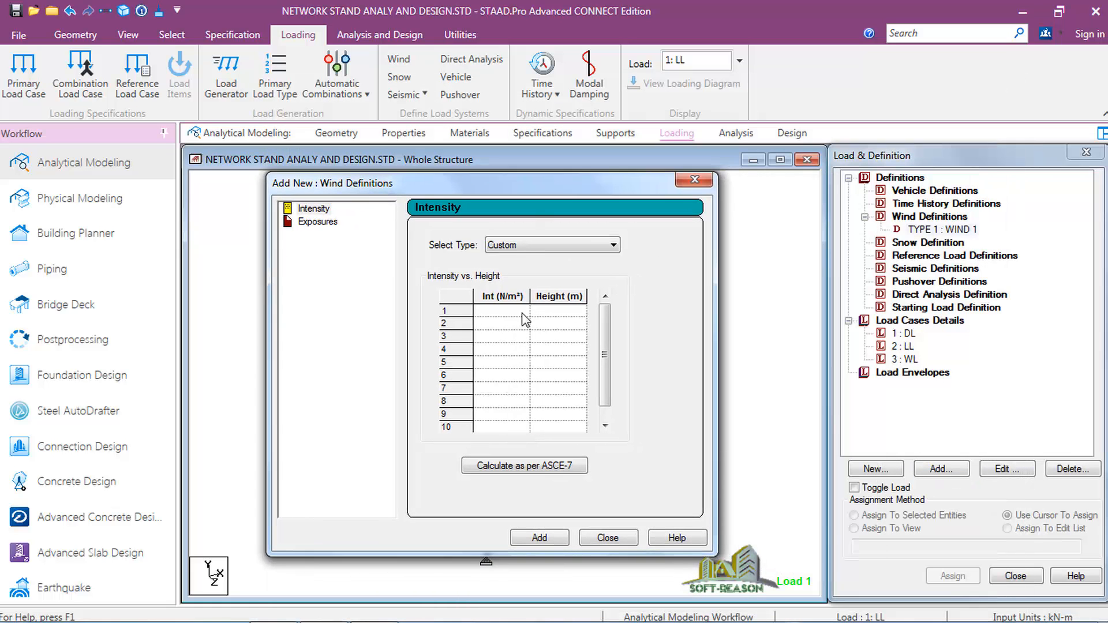
{"action": "left_click", "coordinate": [552, 313]}
{"action": "type", "text": "2"}
{"action": "left_click", "coordinate": [556, 326]}
{"action": "type", "text": "3"}
{"action": "left_click", "coordinate": [550, 337]}
{"action": "type", "text": "4"}
{"action": "left_click", "coordinate": [546, 351]}
{"action": "type", "text": "5"}
{"action": "left_click", "coordinate": [546, 364]}
{"action": "type", "text": "6"}
{"action": "type", "text": "7"}
{"action": "left_click", "coordinate": [553, 390]}
{"action": "type", "text": "8"}
{"action": "left_click", "coordinate": [542, 402]}
{"action": "type", "text": "9"}
{"action": "left_click", "coordinate": [541, 414]}
{"action": "type", "text": "10.5"}
{"action": "left_click", "coordinate": [545, 427]}
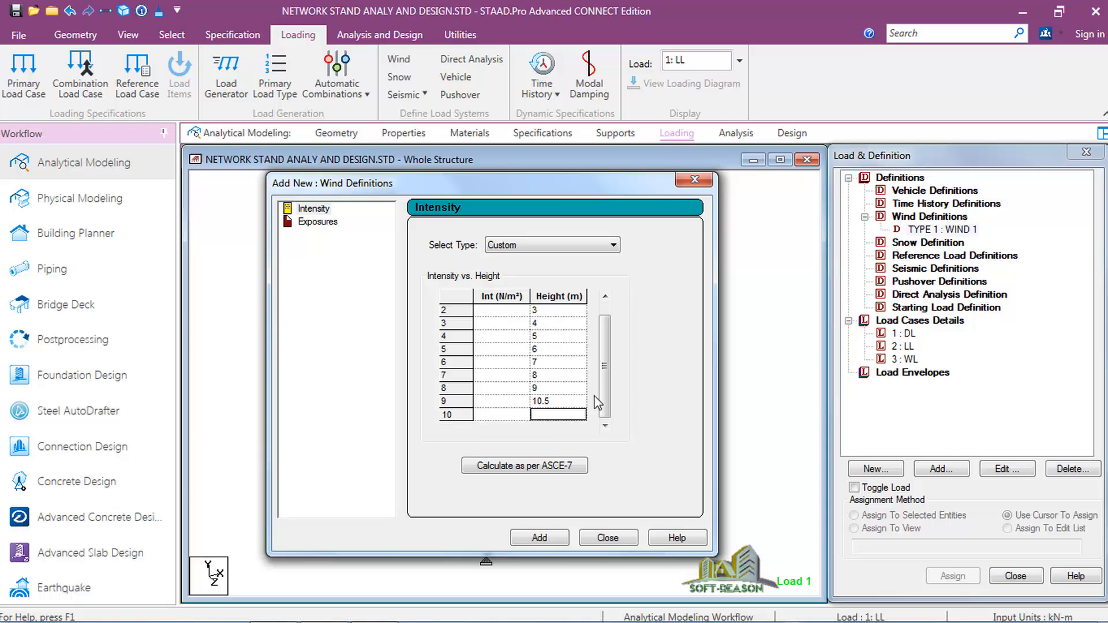
{"action": "type", "text": "11"}
{"action": "scroll", "coordinate": [604, 331], "scroll_direction": "up", "scroll_amount": 1}
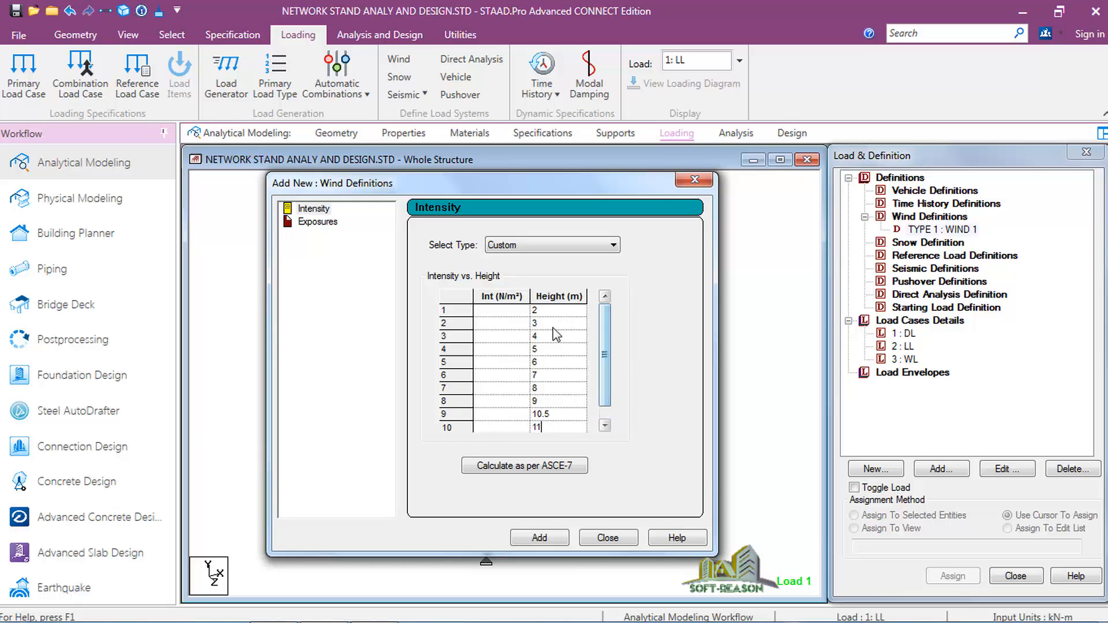
Enter wind intensities of 0.2, 0.8 and 2 N/m² for the 2, 3 and 4 m heights
{"action": "left_click", "coordinate": [497, 315]}
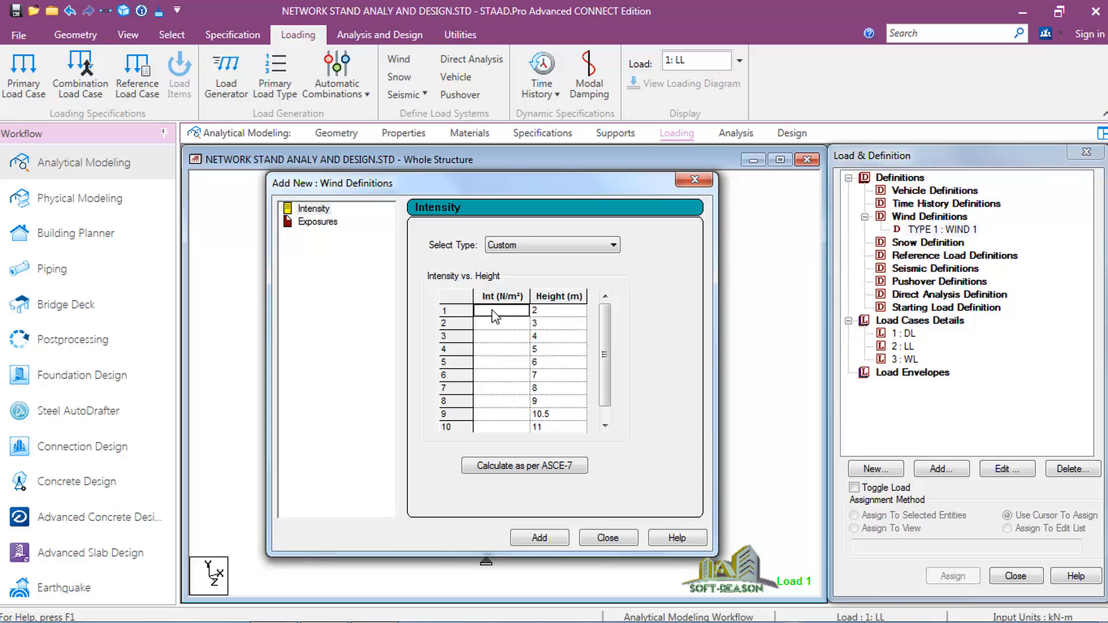
{"action": "type", "text": "0.2"}
{"action": "left_click", "coordinate": [484, 324]}
{"action": "type", "text": "0"}
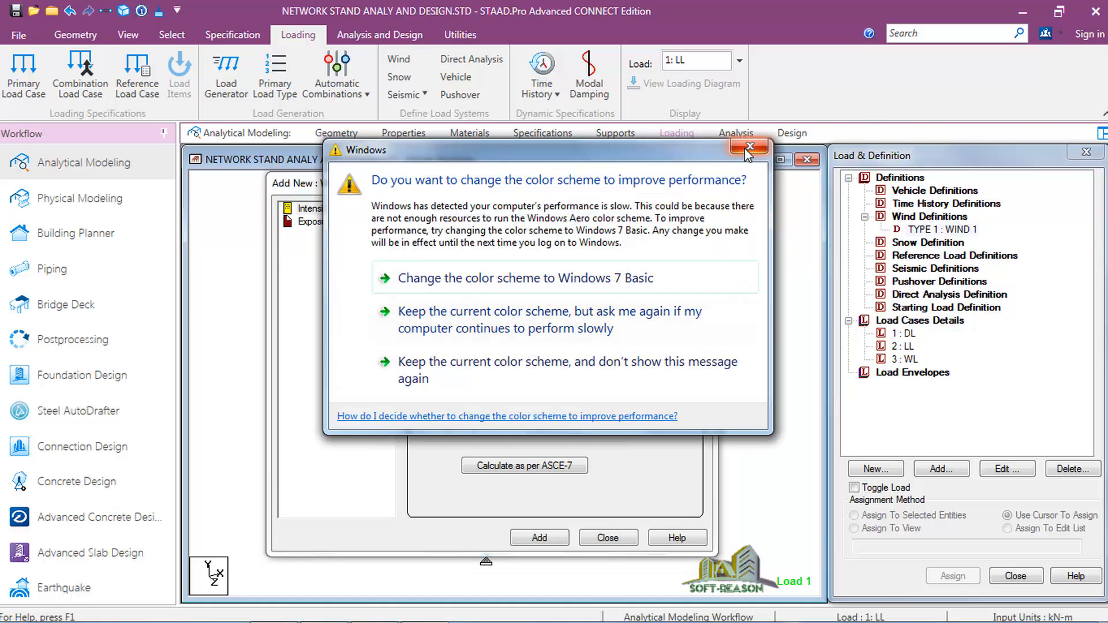
{"action": "left_click", "coordinate": [749, 149]}
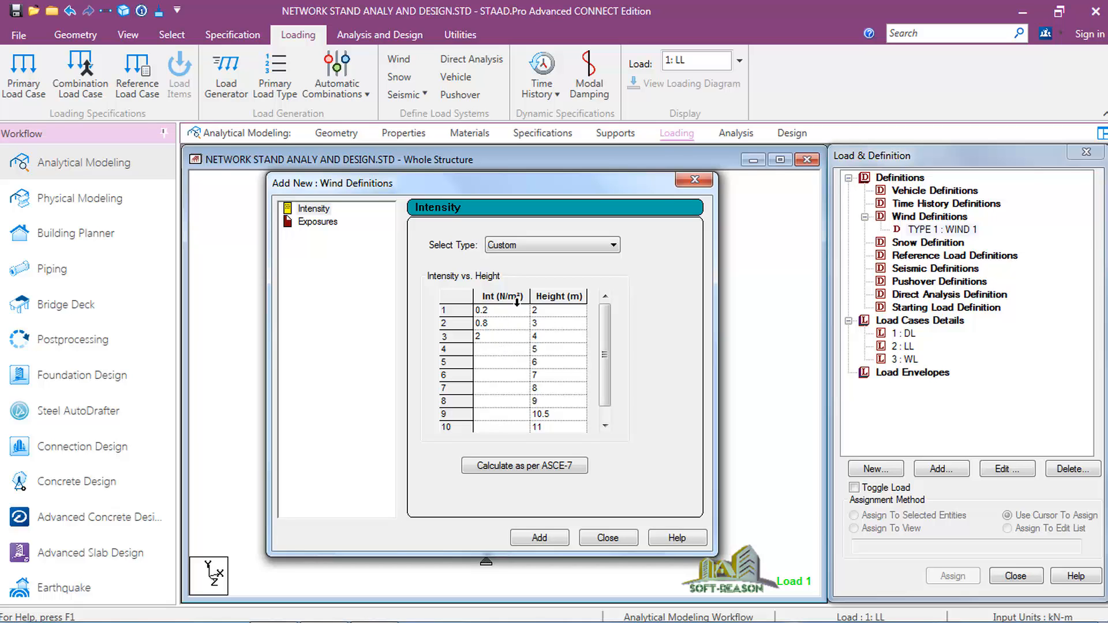
Enter wind intensities of 2.5 and 3 N/m² for the 5 m and 6 m heights
{"action": "left_click", "coordinate": [496, 346]}
{"action": "type", "text": "2.5"}
{"action": "left_click", "coordinate": [503, 364]}
{"action": "type", "text": "3"}
{"action": "left_click", "coordinate": [498, 374]}
Correct the wind intensities at the 5 m and 6 m heights to 2.1 and 2.2 N/m²
{"action": "double_click", "coordinate": [486, 363]}
{"action": "double_click", "coordinate": [488, 349]}
{"action": "type", "text": "1"}
{"action": "left_click", "coordinate": [485, 364]}
{"action": "left_click_drag", "start_coordinate": [481, 362], "coordinate": [475, 367]}
{"action": "type", "text": "2"}
Enter intensities of 2.4, 2.5, 2.6, 2.66 and 2.8 N/m² for the 7, 8, 9, 10.5 and 11 m heights, and add the intensity definition
{"action": "left_click", "coordinate": [489, 376]}
{"action": "type", "text": "2"}
{"action": "left_click", "coordinate": [492, 391]}
{"action": "type", "text": "2"}
{"action": "left_click", "coordinate": [497, 403]}
{"action": "type", "text": "2."}
{"action": "left_click", "coordinate": [487, 415]}
{"action": "type", "text": "2"}
{"action": "left_click", "coordinate": [510, 427]}
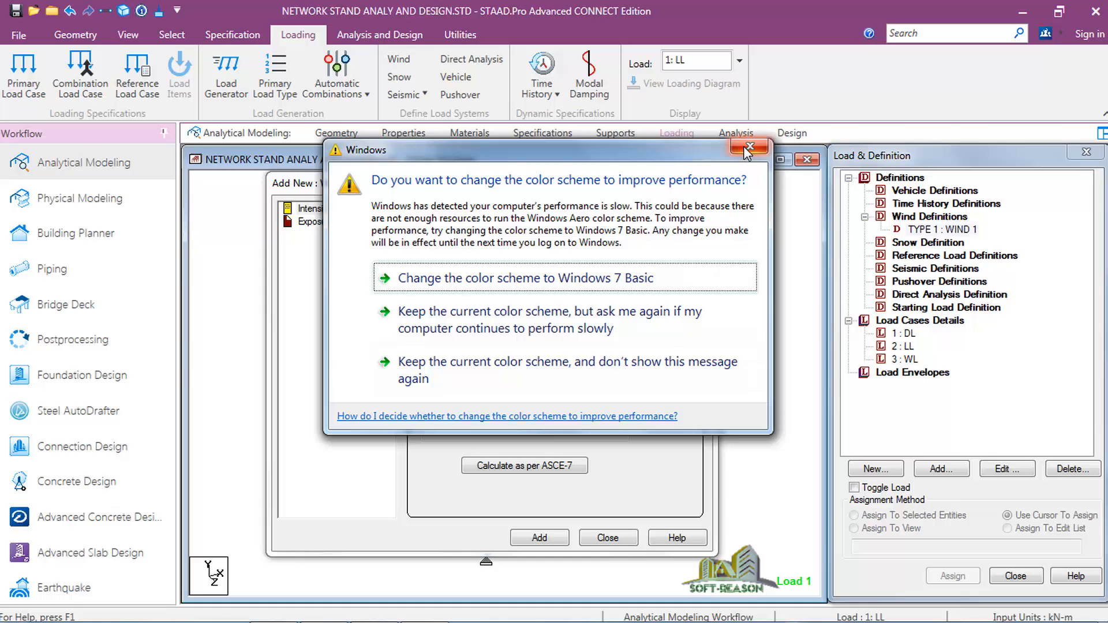
{"action": "left_click", "coordinate": [749, 147]}
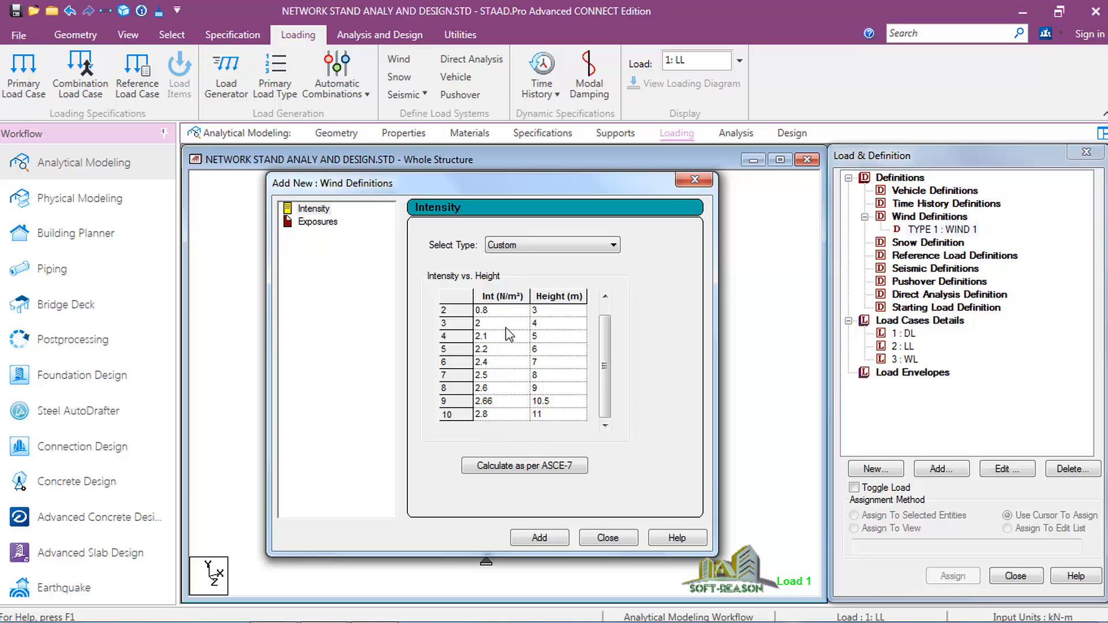
{"action": "left_click", "coordinate": [538, 539]}
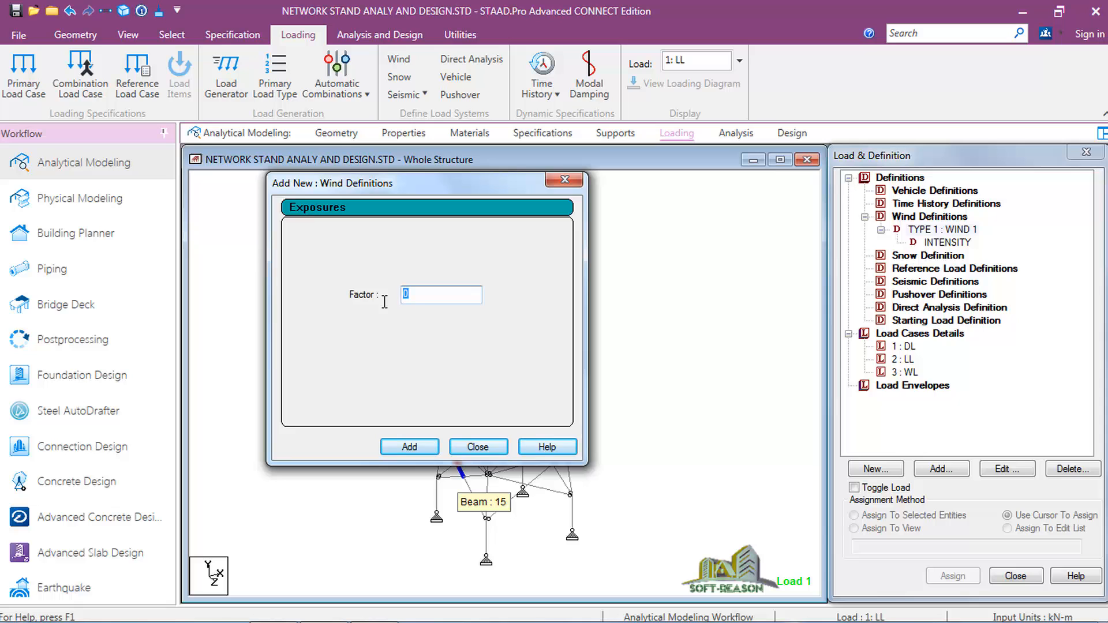
Add an exposure with a factor of 1 to wind type 1 and finish the wind definition
{"action": "type", "text": "1"}
{"action": "left_click", "coordinate": [404, 446]}
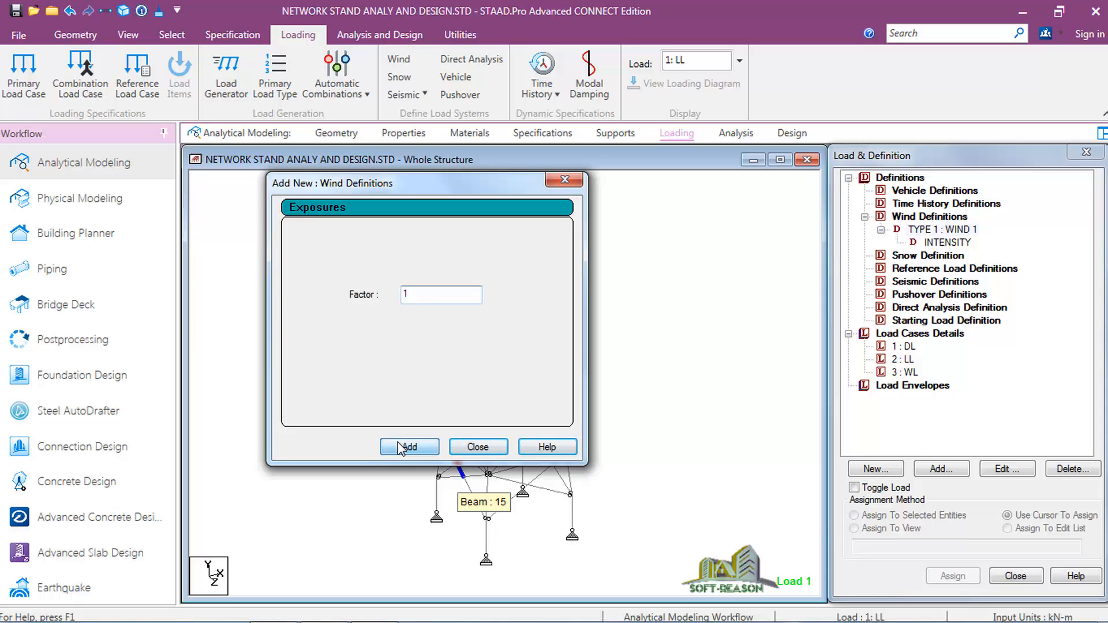
{"action": "left_click", "coordinate": [487, 447]}
Assign the wind exposure of factor 1 to the whole tower in view
{"action": "left_click", "coordinate": [941, 256]}
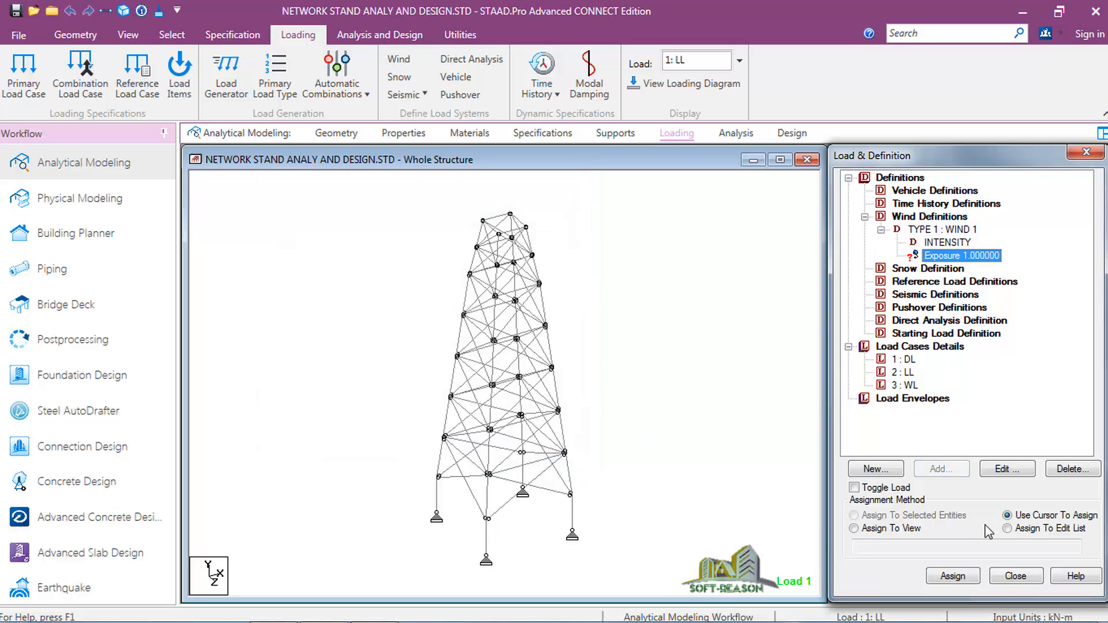
{"action": "left_click", "coordinate": [854, 529]}
{"action": "left_click", "coordinate": [953, 576]}
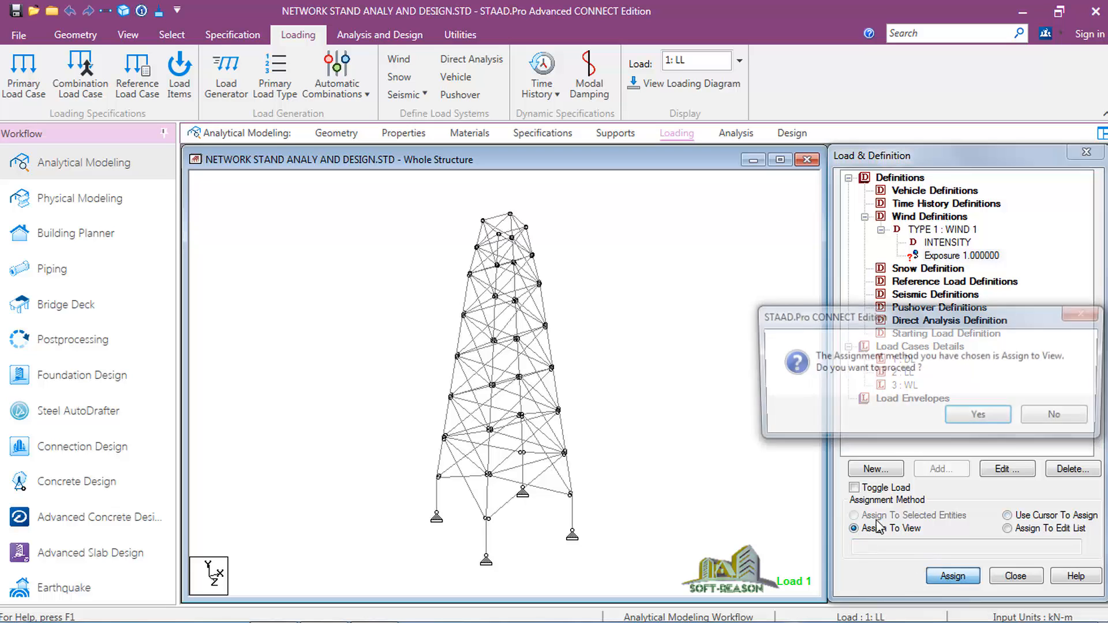
{"action": "left_click", "coordinate": [924, 416]}
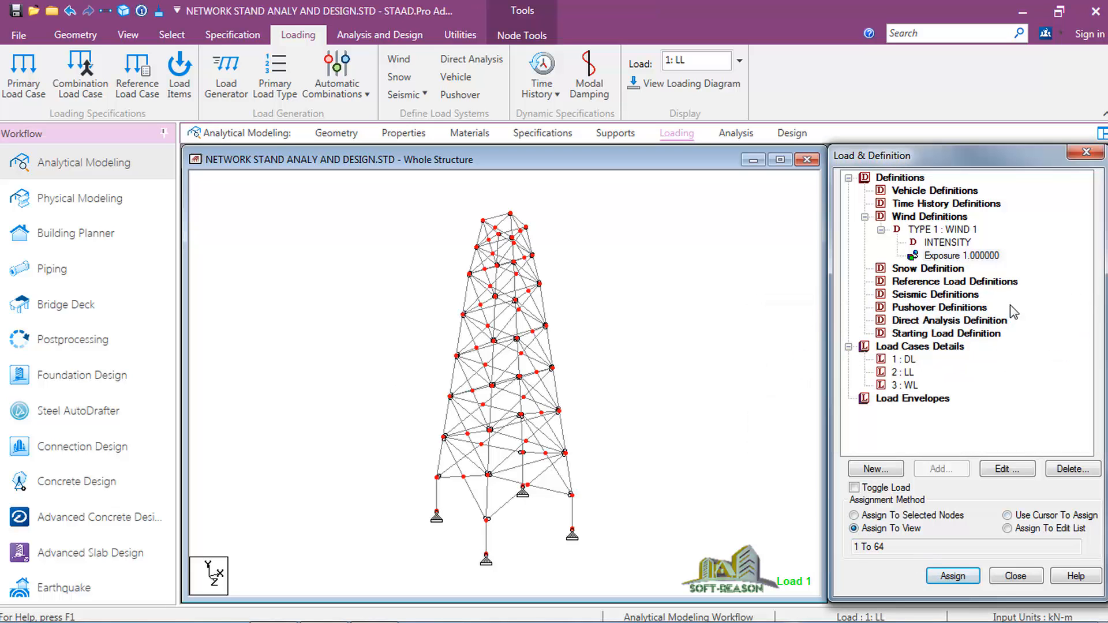
Add a selfweight load in the Y direction with factor -1 to the DL load case
{"action": "left_click", "coordinate": [904, 359]}
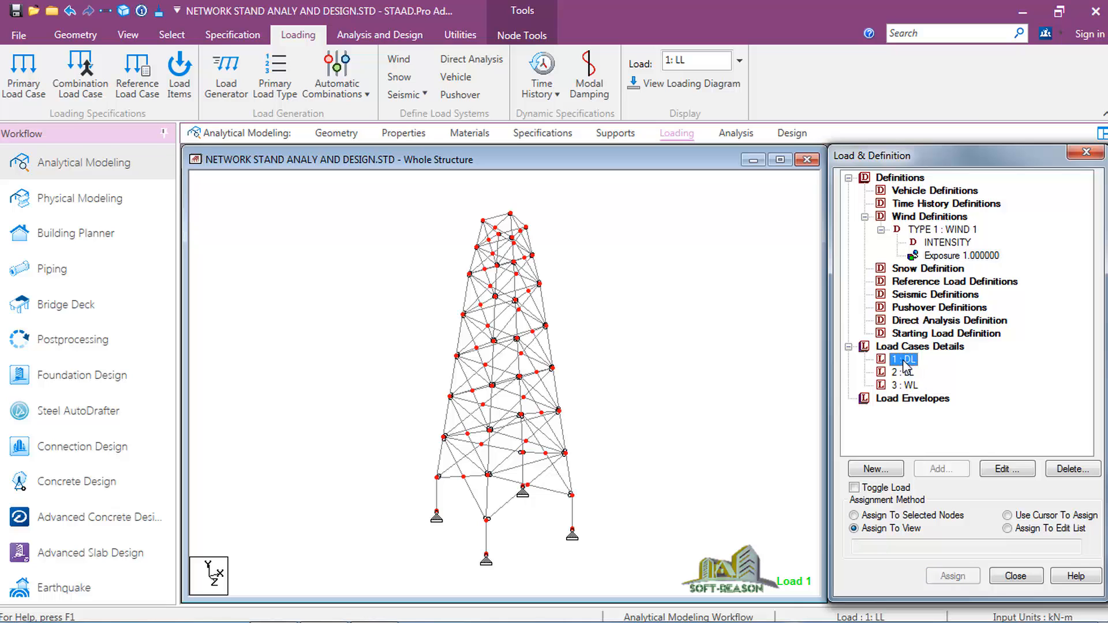
{"action": "left_click", "coordinate": [929, 470]}
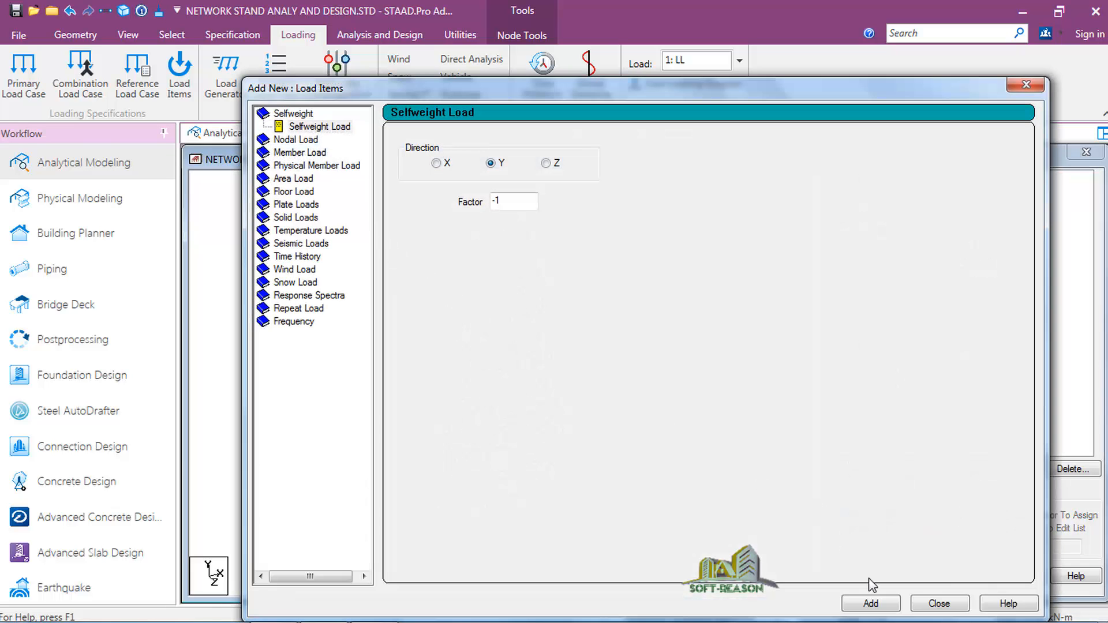
{"action": "left_click", "coordinate": [881, 609]}
Add a uniform member force of -1.4 N/m in the GY direction to the DL load case and finish adding load items
{"action": "left_click", "coordinate": [288, 154]}
{"action": "left_click", "coordinate": [538, 182]}
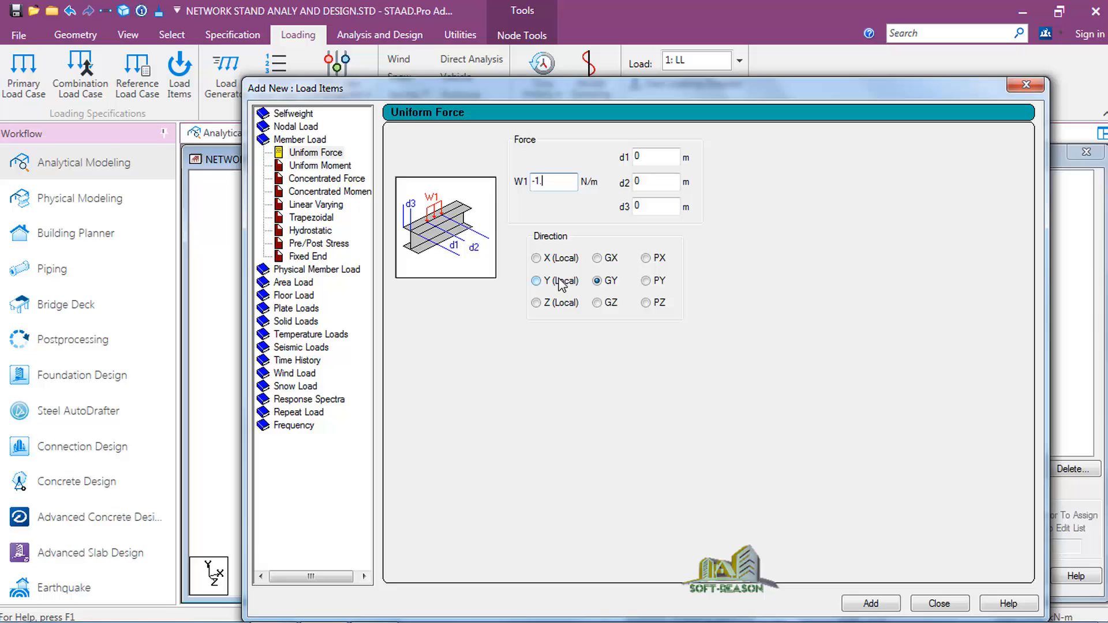
{"action": "left_click", "coordinate": [870, 603]}
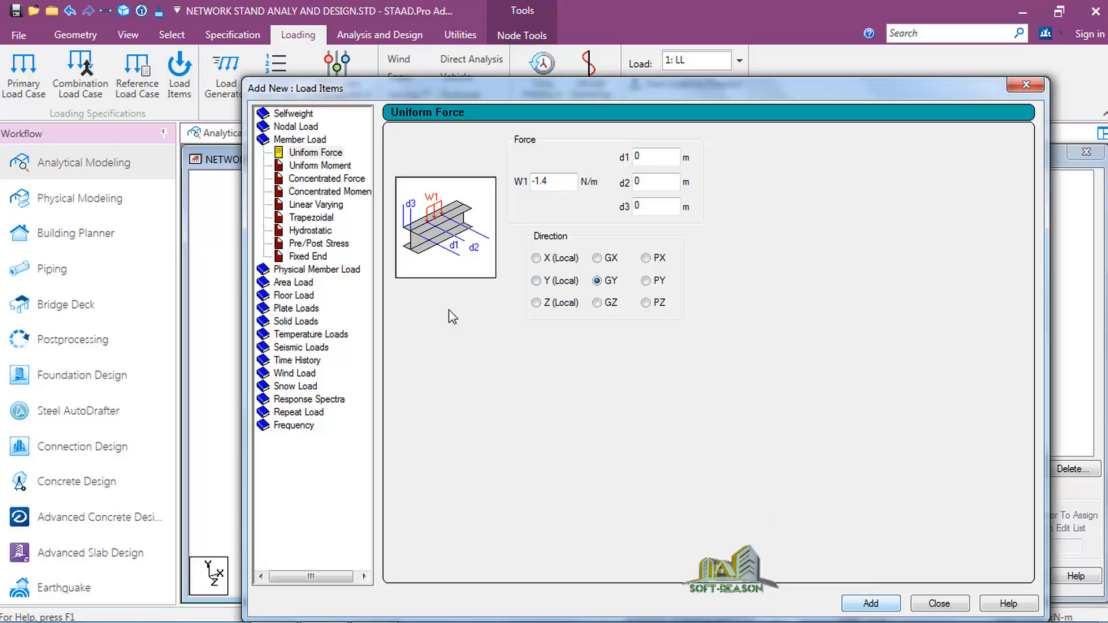
{"action": "left_click", "coordinate": [947, 608]}
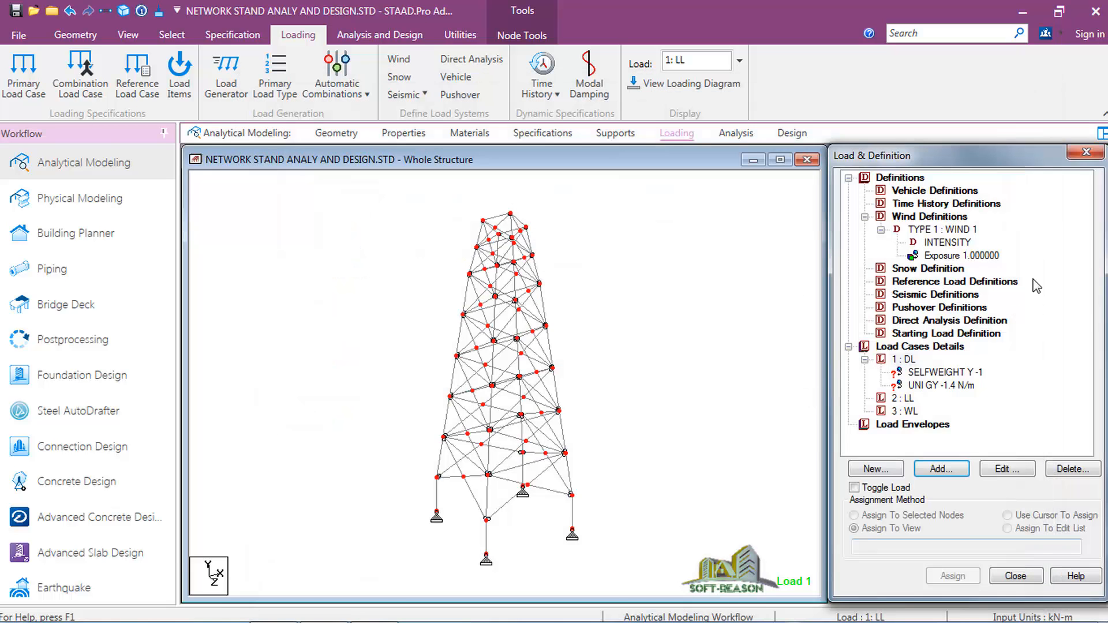
Add a uniform member force of 1.22 N/m in the GY direction to the LL load case
{"action": "left_click", "coordinate": [910, 409]}
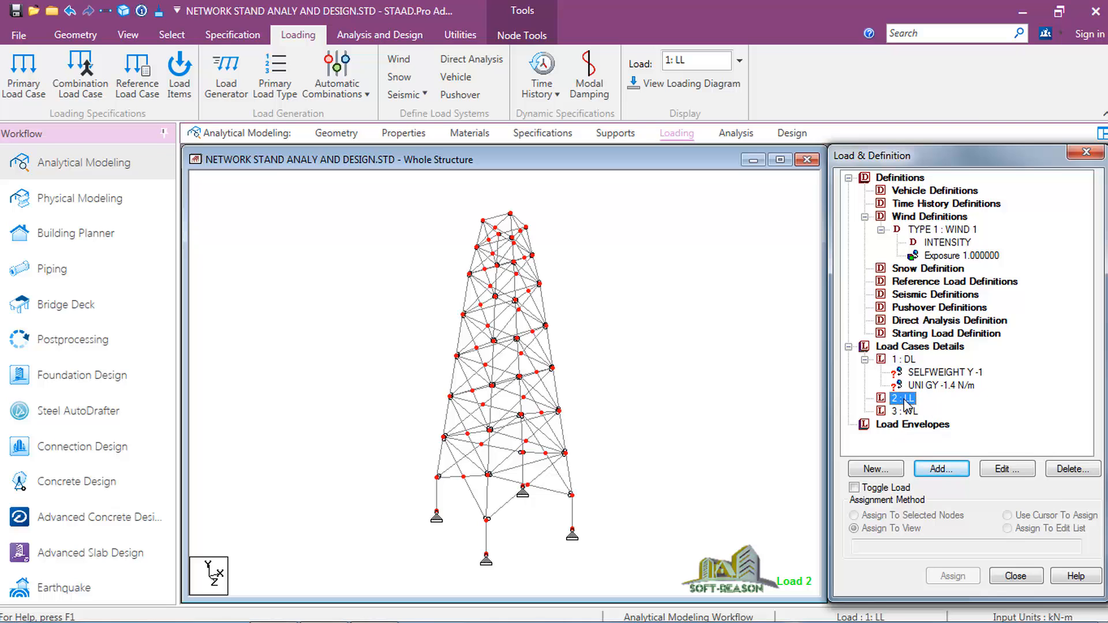
{"action": "left_click", "coordinate": [941, 469]}
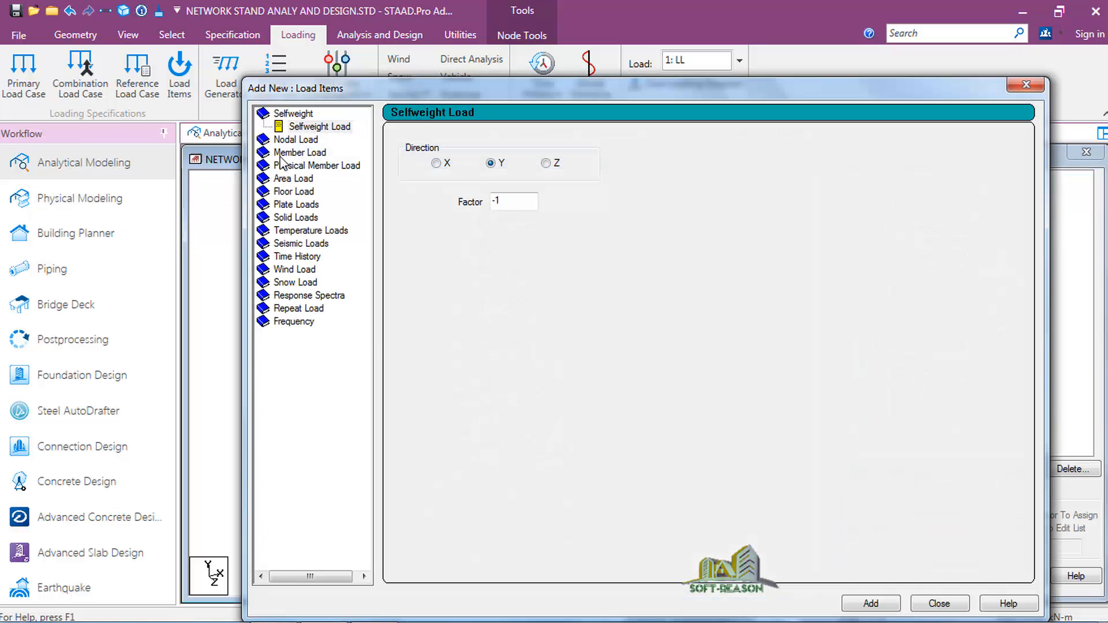
{"action": "left_click", "coordinate": [282, 155]}
{"action": "key", "text": "Tab"}
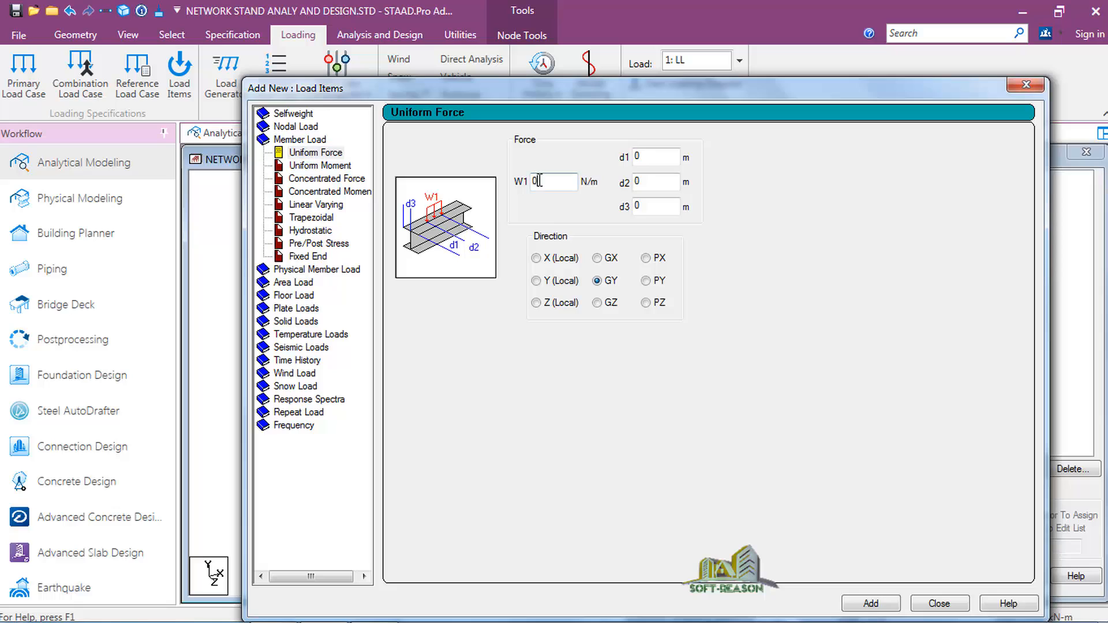
{"action": "type", "text": "1.22"}
{"action": "left_click", "coordinate": [894, 605]}
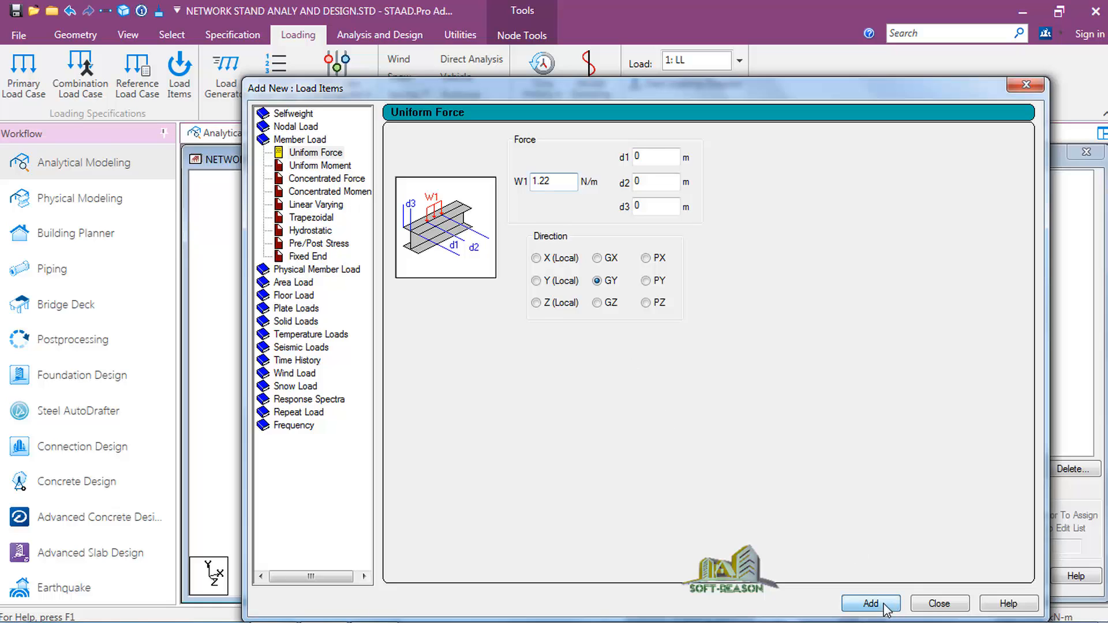
{"action": "left_click", "coordinate": [939, 603]}
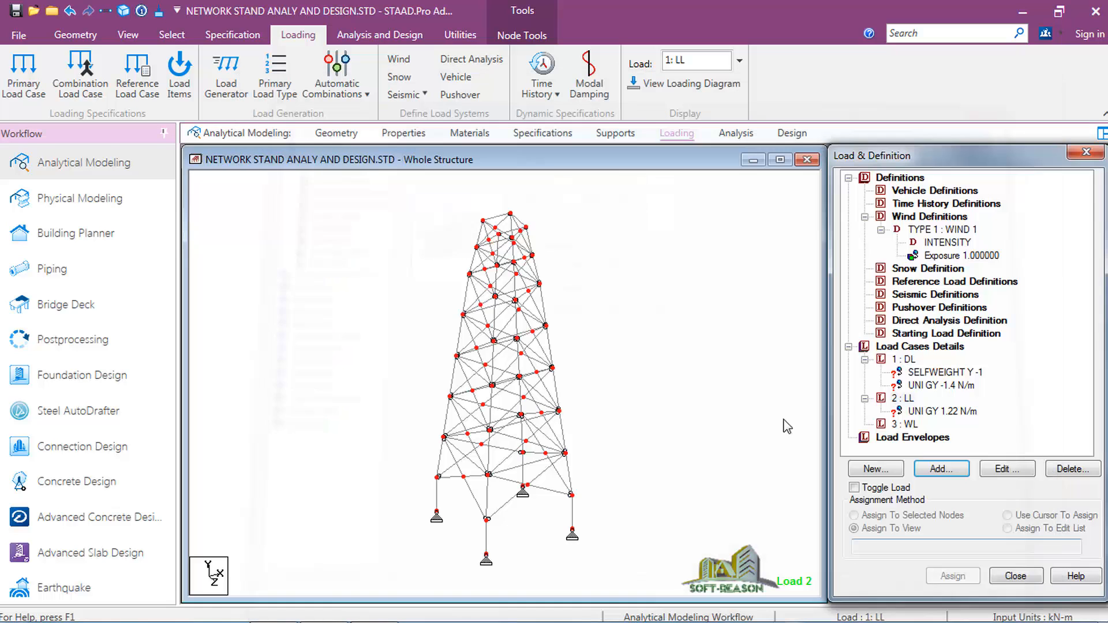
Assign the DL selfweight load of factor -1 to the whole tower in view
{"action": "left_click", "coordinate": [929, 373]}
{"action": "left_click", "coordinate": [952, 576]}
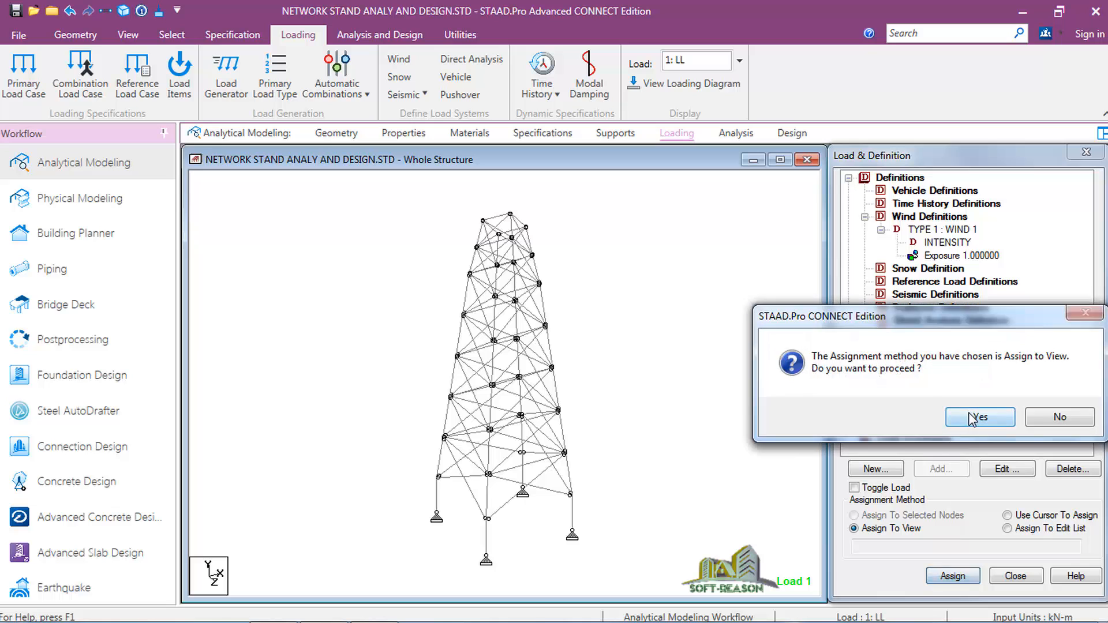
{"action": "left_click", "coordinate": [976, 412]}
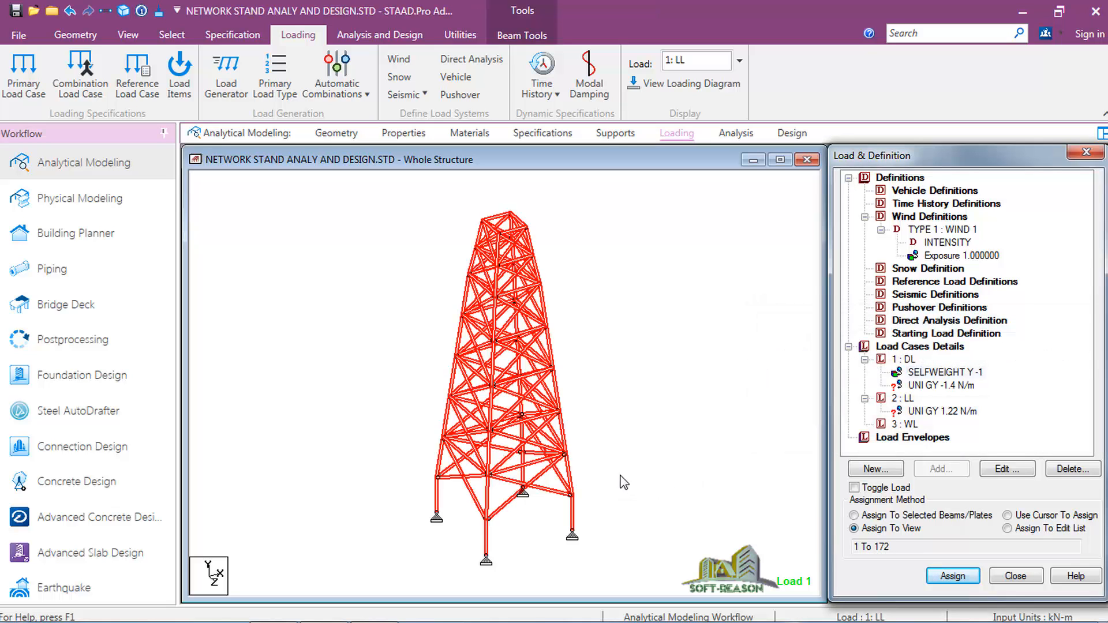
Assign the DL uniform force of -1.4 N/m to all horizontal beams parallel to X and Z, using the selected-beams assignment method
{"action": "left_click", "coordinate": [929, 386]}
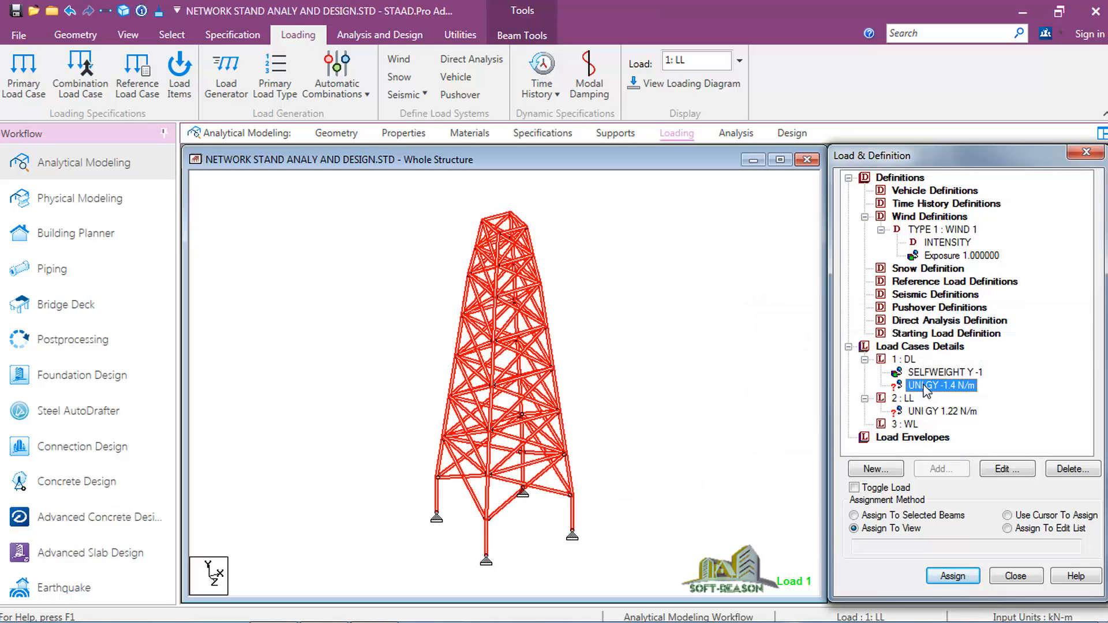
{"action": "left_click", "coordinate": [677, 387]}
{"action": "left_click", "coordinate": [926, 386]}
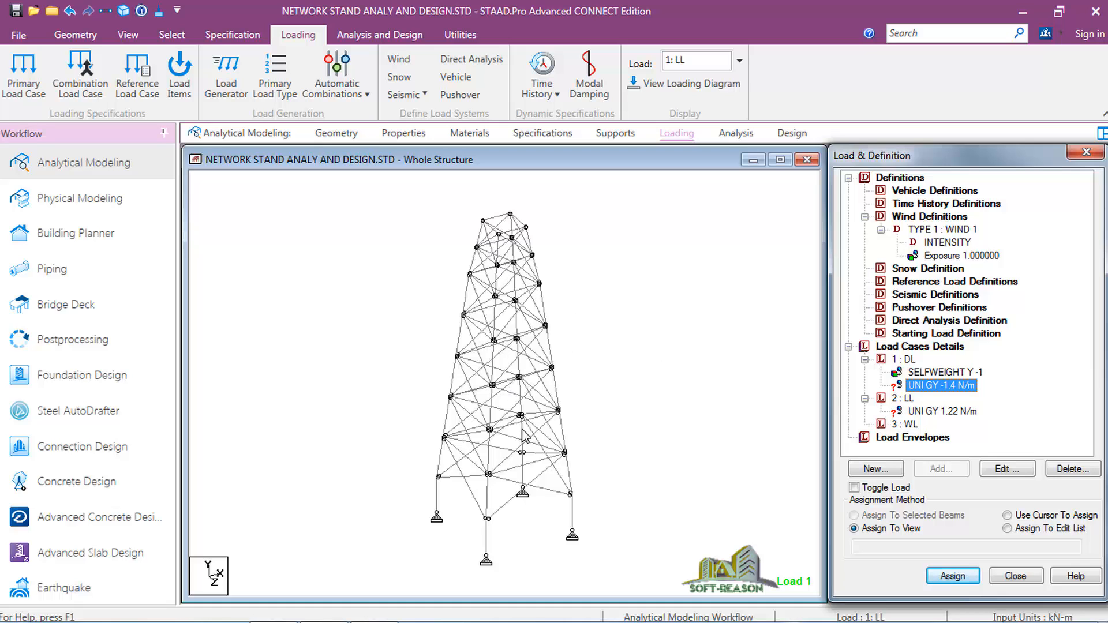
{"action": "left_click", "coordinate": [178, 41]}
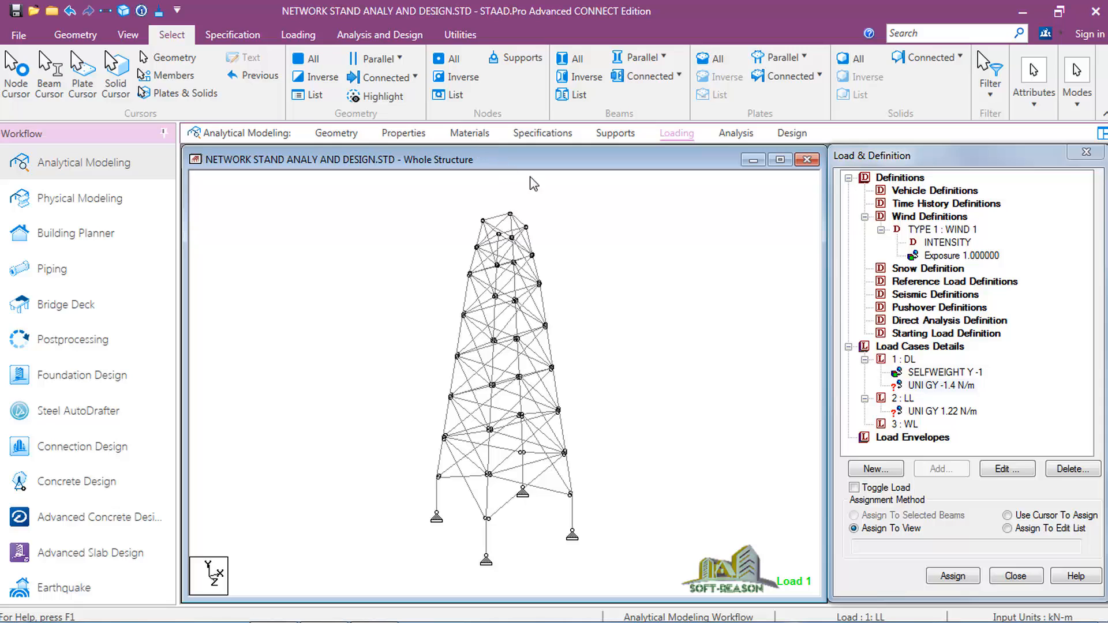
{"action": "left_click", "coordinate": [642, 57]}
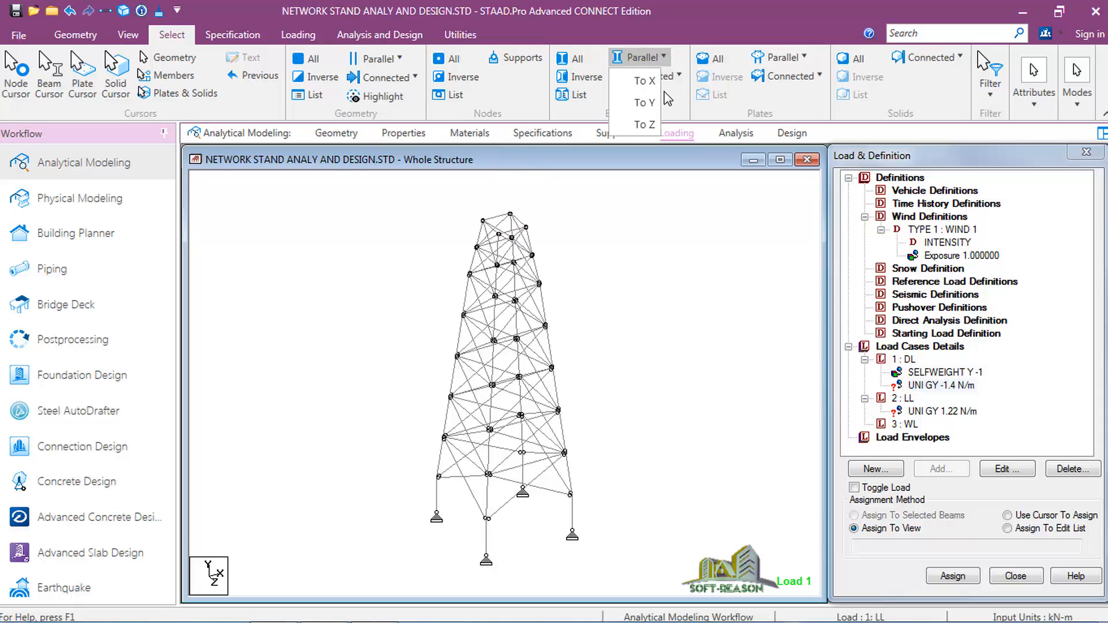
{"action": "left_click", "coordinate": [651, 81]}
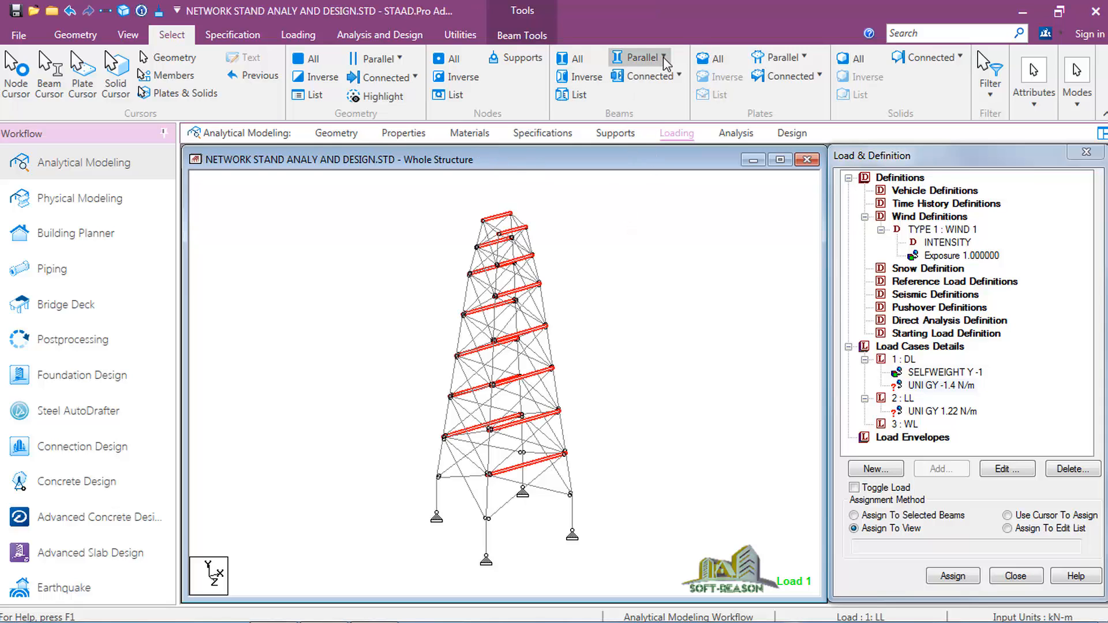
{"action": "left_click", "coordinate": [639, 57]}
{"action": "left_click", "coordinate": [644, 125]}
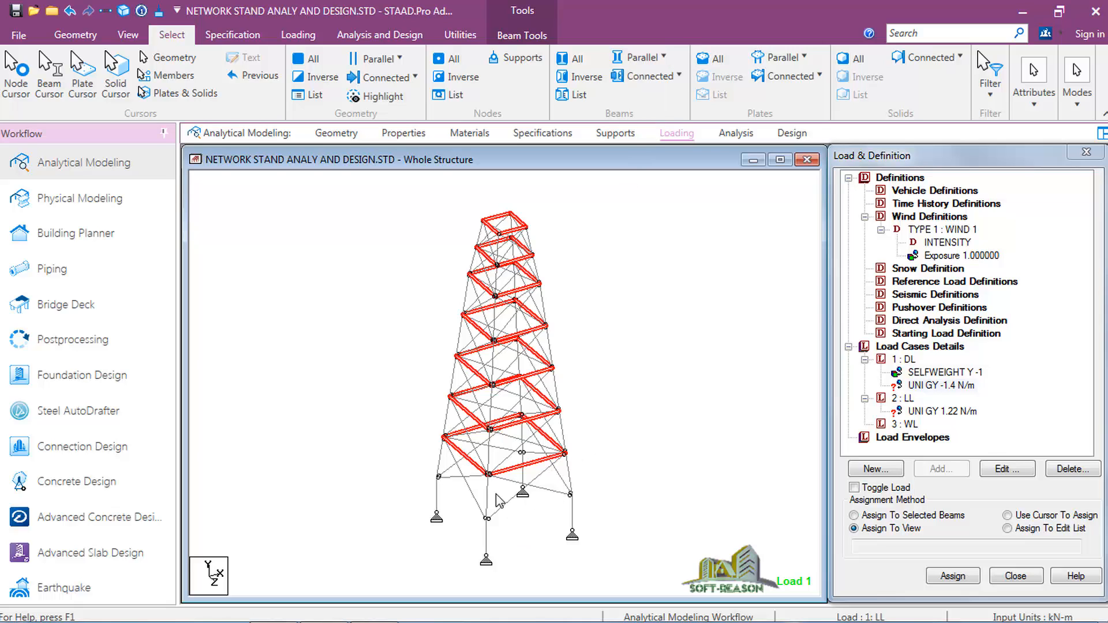
{"action": "left_click", "coordinate": [932, 386]}
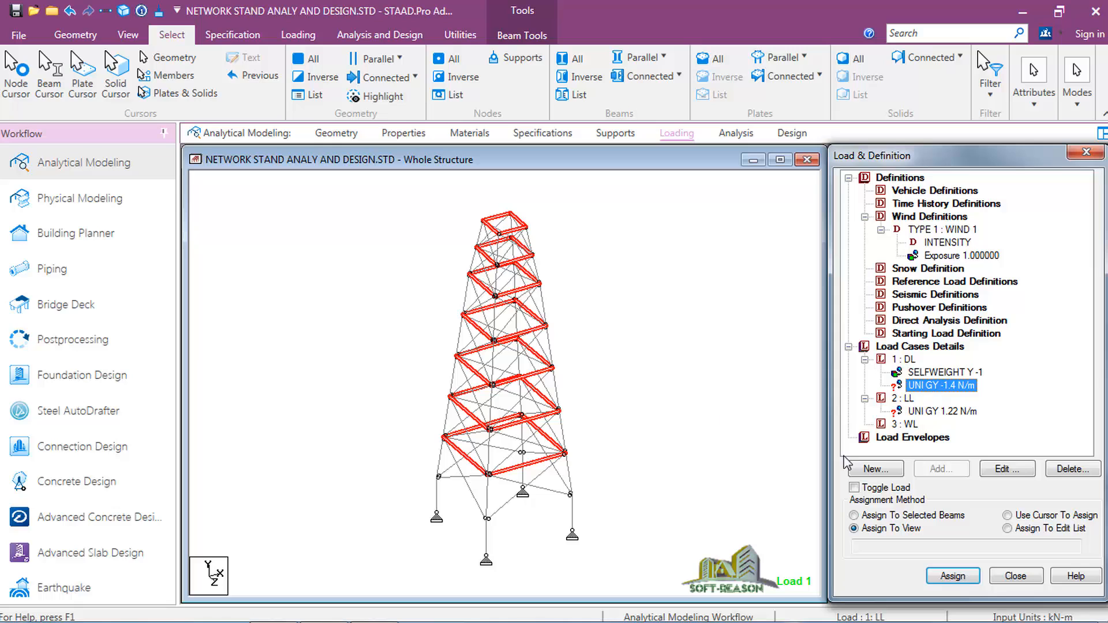
{"action": "left_click", "coordinate": [871, 517]}
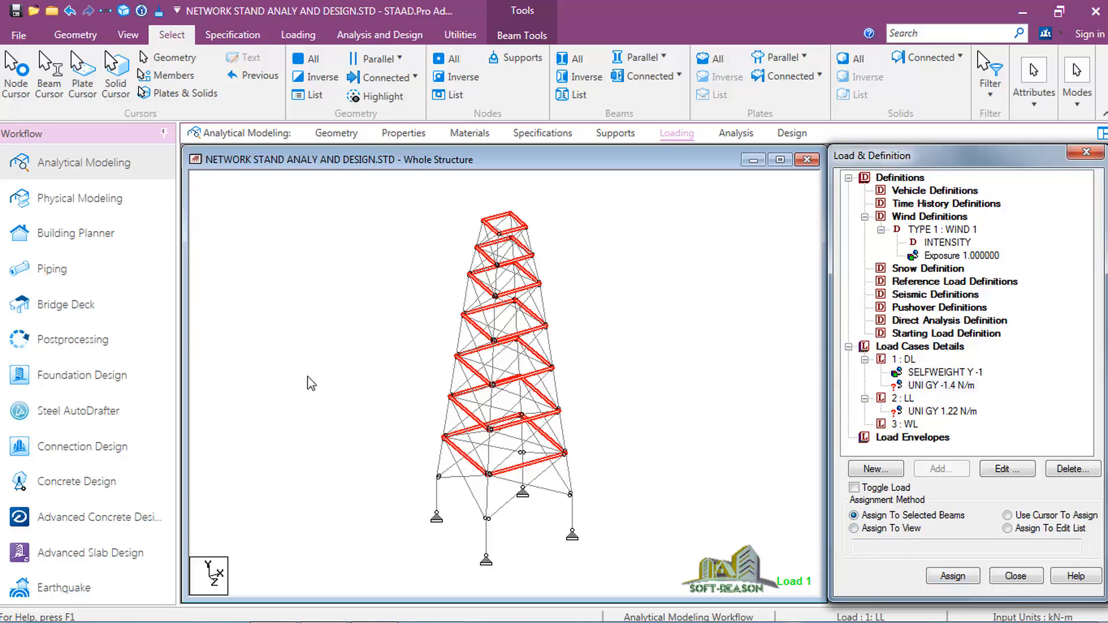
{"action": "left_click", "coordinate": [952, 576]}
{"action": "left_click", "coordinate": [910, 421]}
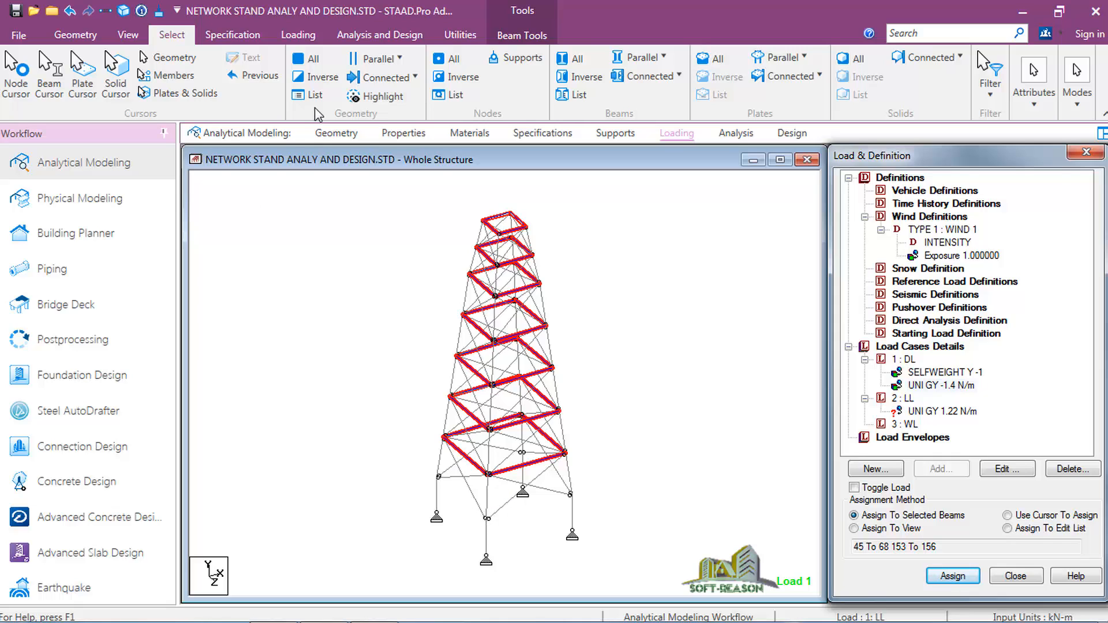
Assign the DL uniform force of -1.4 N/m to the diagonal braces in all seven panels of the tower's front view
{"action": "left_click", "coordinate": [131, 35]}
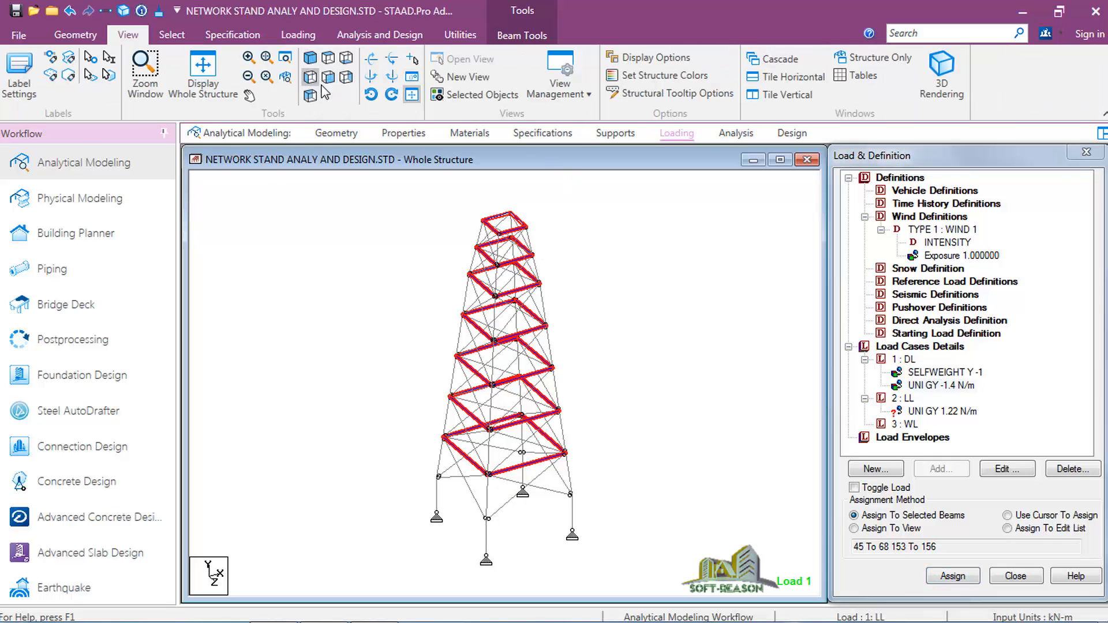
{"action": "left_click", "coordinate": [328, 77]}
{"action": "left_click", "coordinate": [505, 234]}
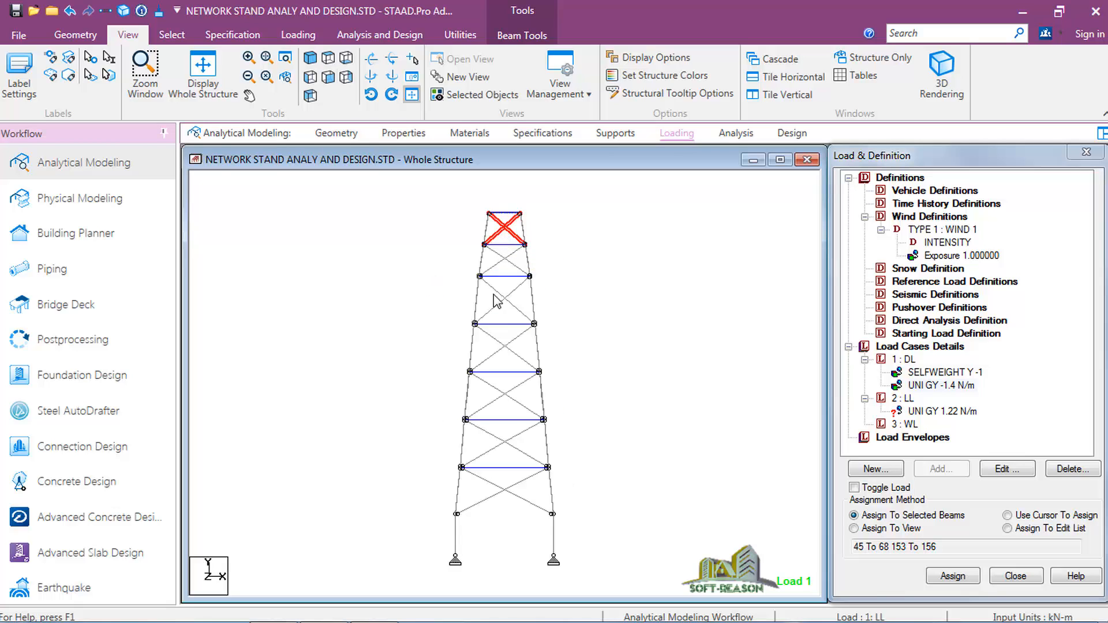
{"action": "left_click", "coordinate": [505, 263], "text": "ctrl"}
{"action": "left_click", "coordinate": [507, 307], "text": "ctrl"}
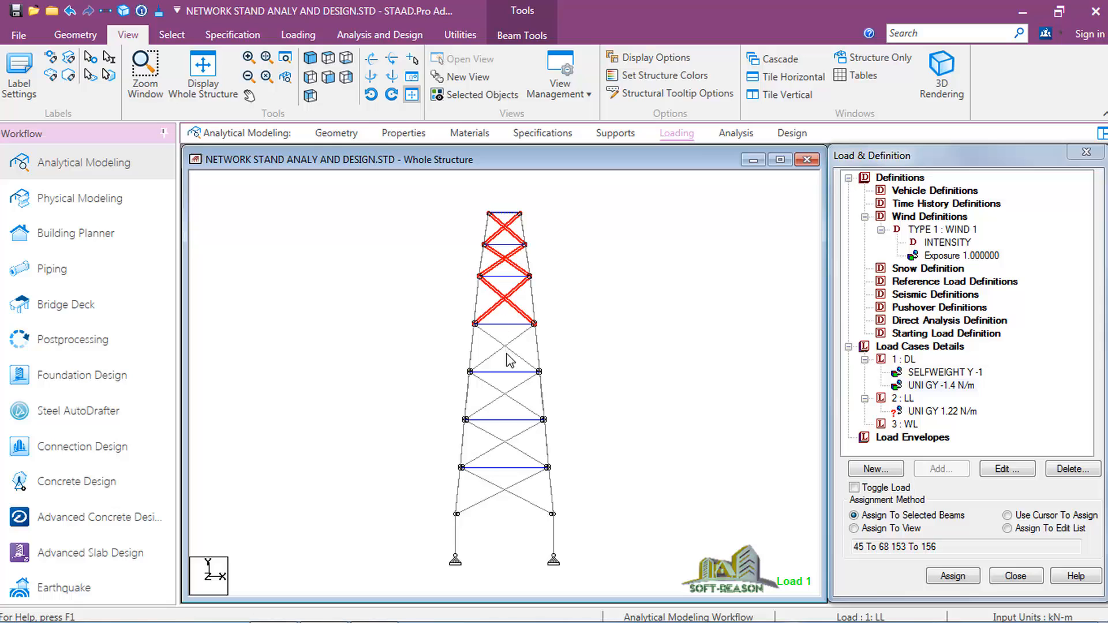
{"action": "left_click", "coordinate": [507, 353], "text": "ctrl"}
{"action": "left_click", "coordinate": [506, 397], "text": "ctrl"}
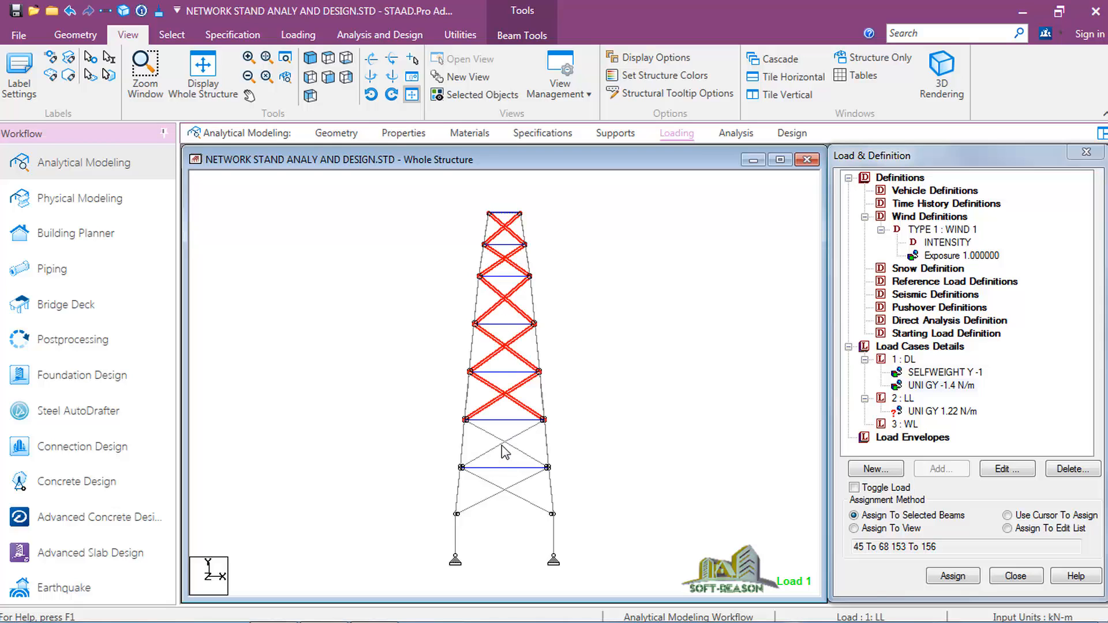
{"action": "left_click", "coordinate": [502, 446], "text": "ctrl"}
{"action": "left_click", "coordinate": [506, 490], "text": "ctrl"}
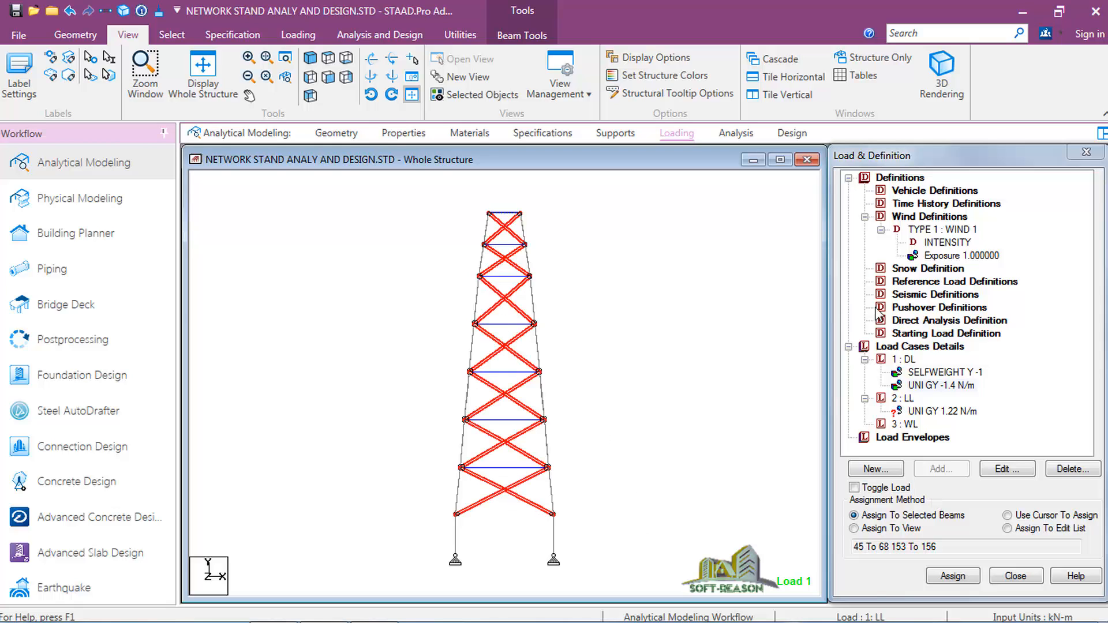
{"action": "left_click", "coordinate": [952, 576]}
{"action": "left_click", "coordinate": [961, 421]}
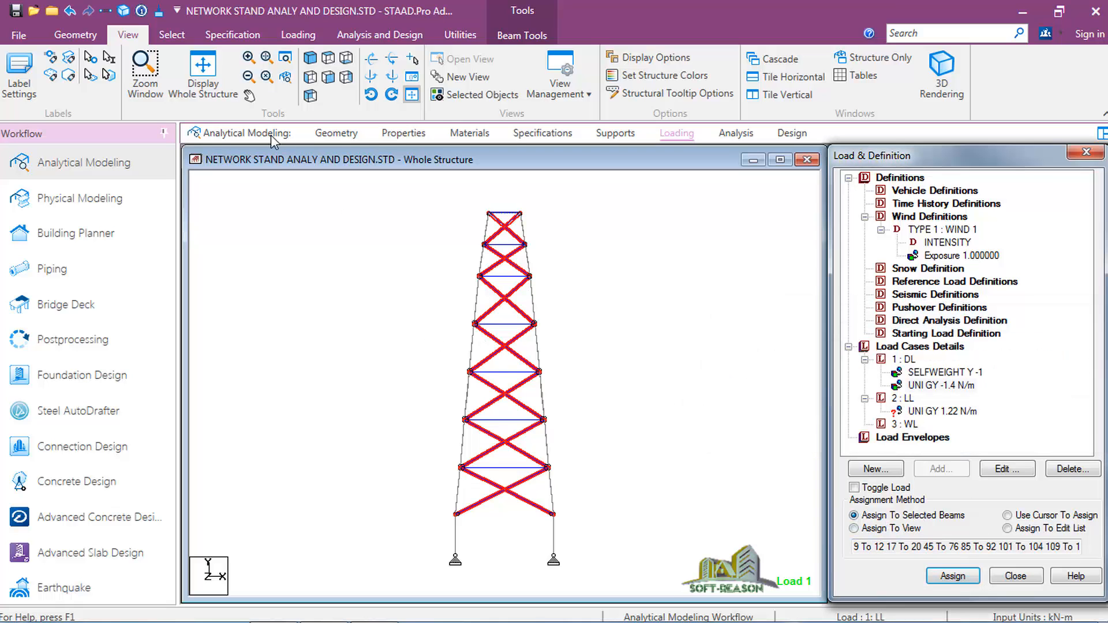
Assign the DL uniform force of -1.4 N/m to the diagonal braces in all seven panels of the tower's side view
{"action": "left_click", "coordinate": [310, 95]}
{"action": "left_click", "coordinate": [575, 289]}
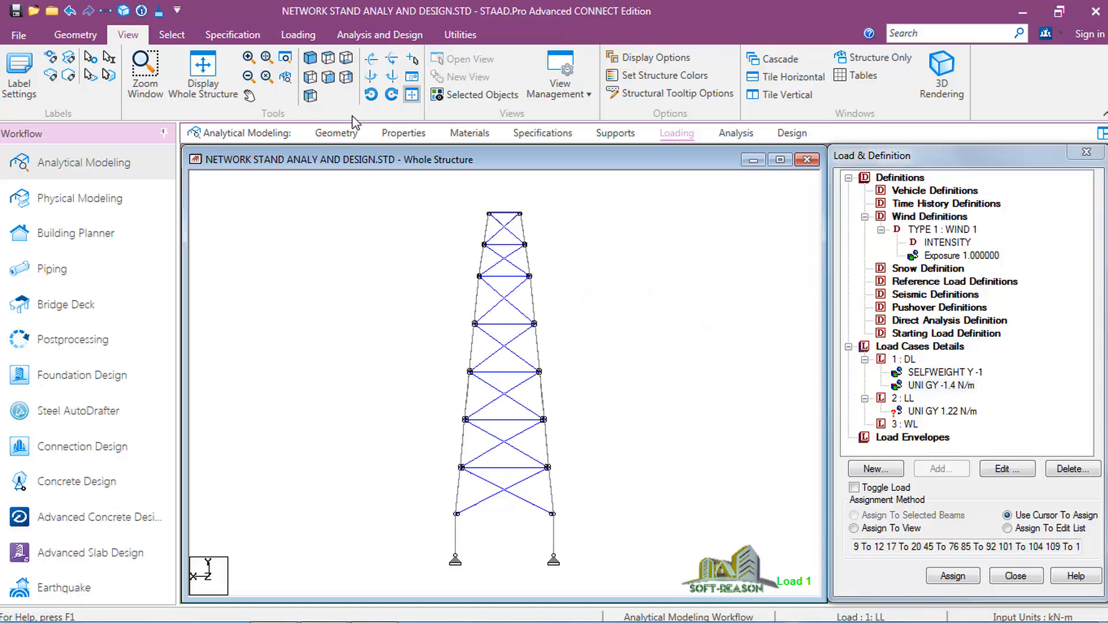
{"action": "left_click", "coordinate": [349, 78]}
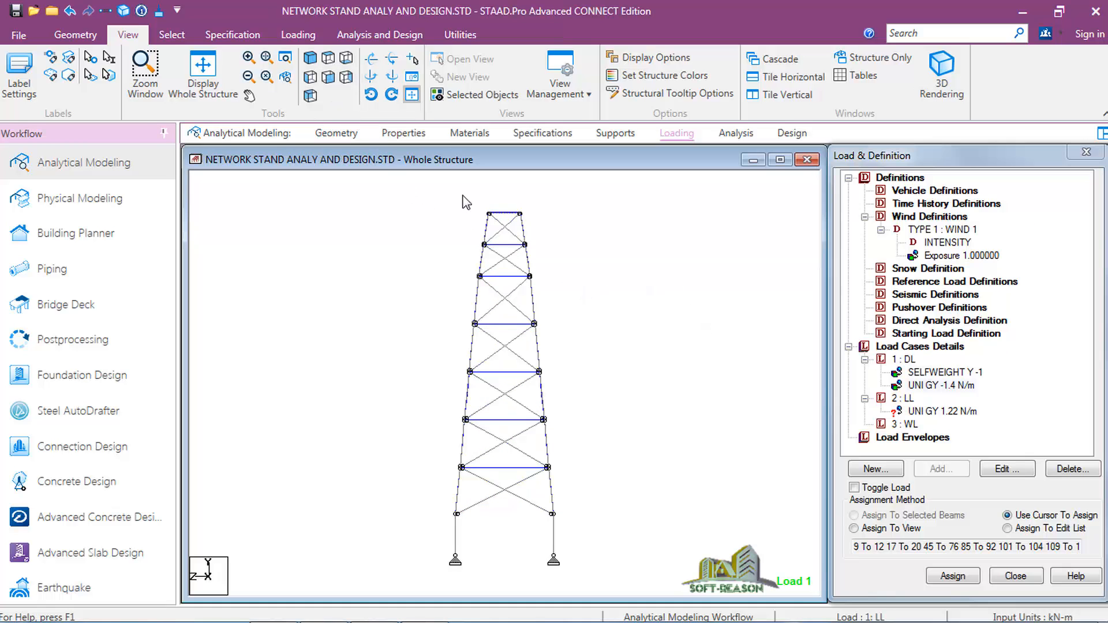
{"action": "left_click", "coordinate": [505, 229]}
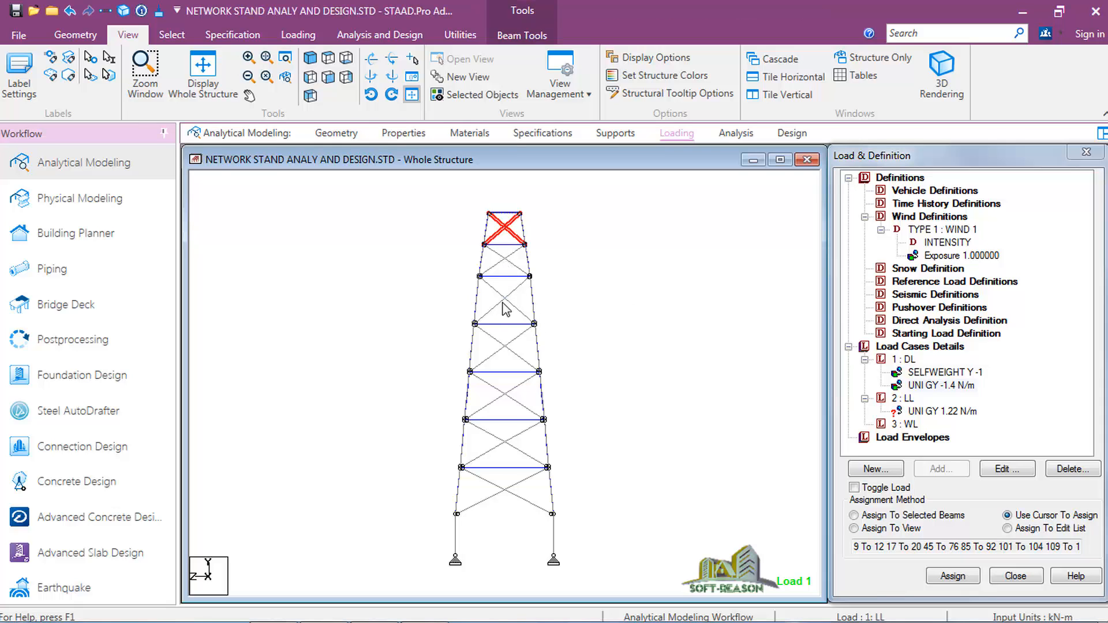
{"action": "left_click", "coordinate": [505, 258], "text": "ctrl"}
{"action": "left_click", "coordinate": [503, 300], "text": "ctrl"}
{"action": "left_click", "coordinate": [508, 348], "text": "ctrl"}
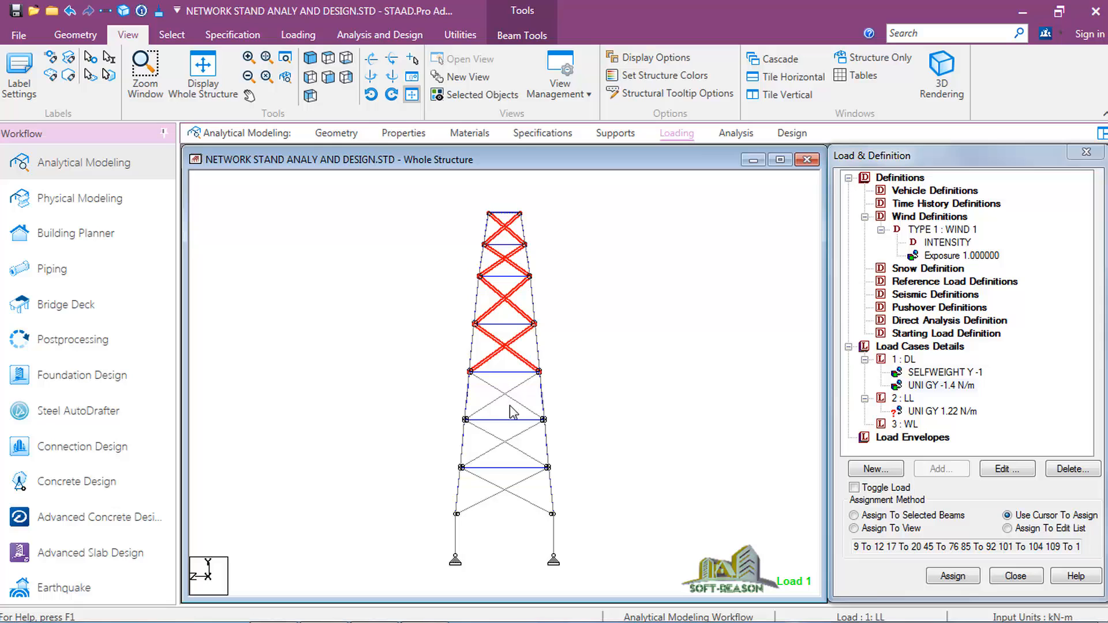
{"action": "left_click", "coordinate": [505, 396], "text": "ctrl"}
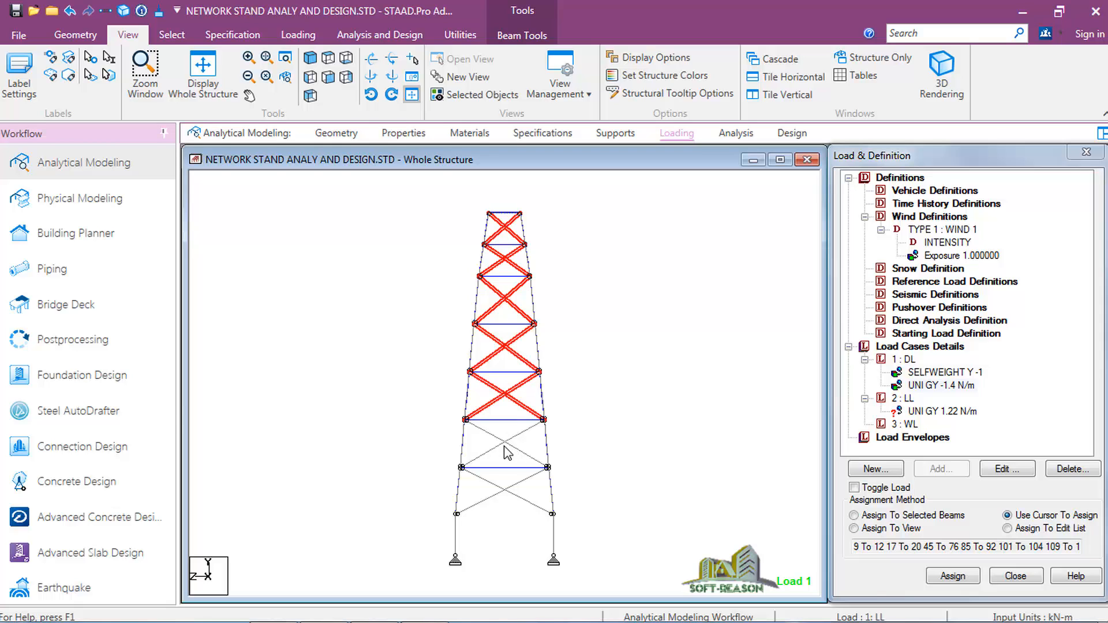
{"action": "left_click", "coordinate": [507, 453], "text": "ctrl"}
{"action": "left_click", "coordinate": [505, 492], "text": "ctrl"}
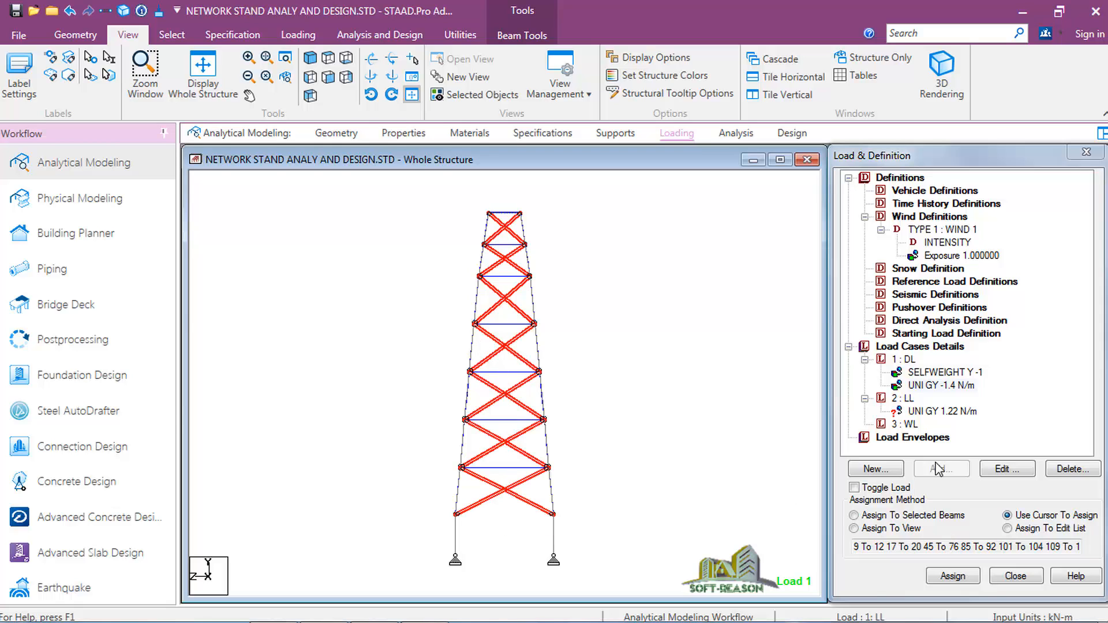
{"action": "left_click", "coordinate": [857, 516]}
{"action": "left_click", "coordinate": [953, 576]}
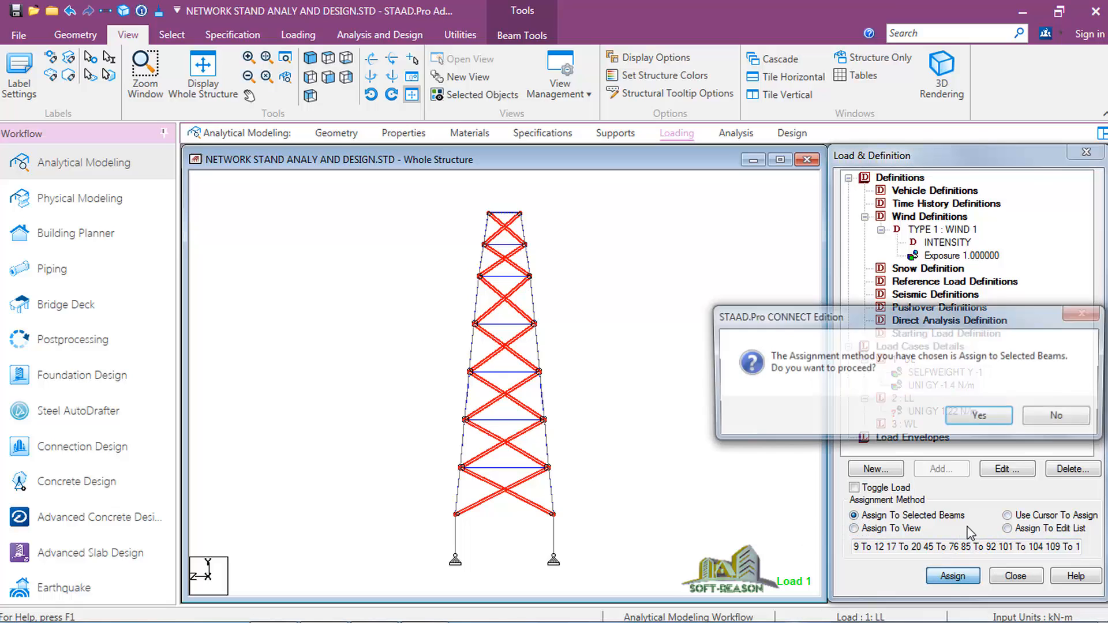
{"action": "left_click", "coordinate": [916, 414]}
{"action": "left_click", "coordinate": [534, 314]}
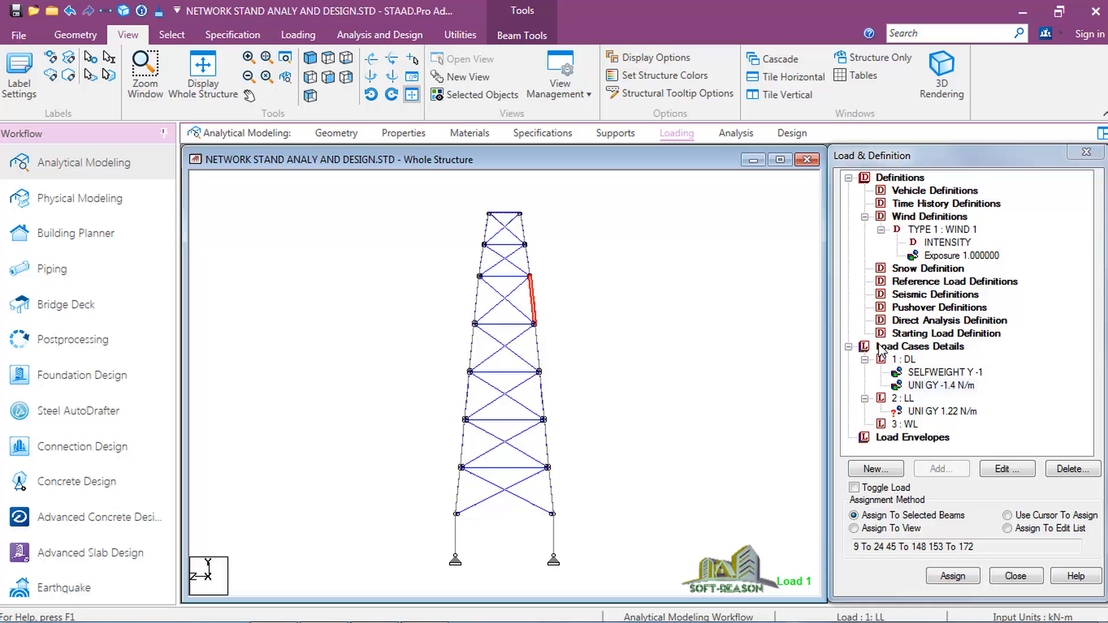
Assign the LL uniform force of 1.22 N/m to all beams parallel to X and Z, using the selected-beams assignment method
{"action": "left_click", "coordinate": [923, 412]}
{"action": "left_click", "coordinate": [698, 337]}
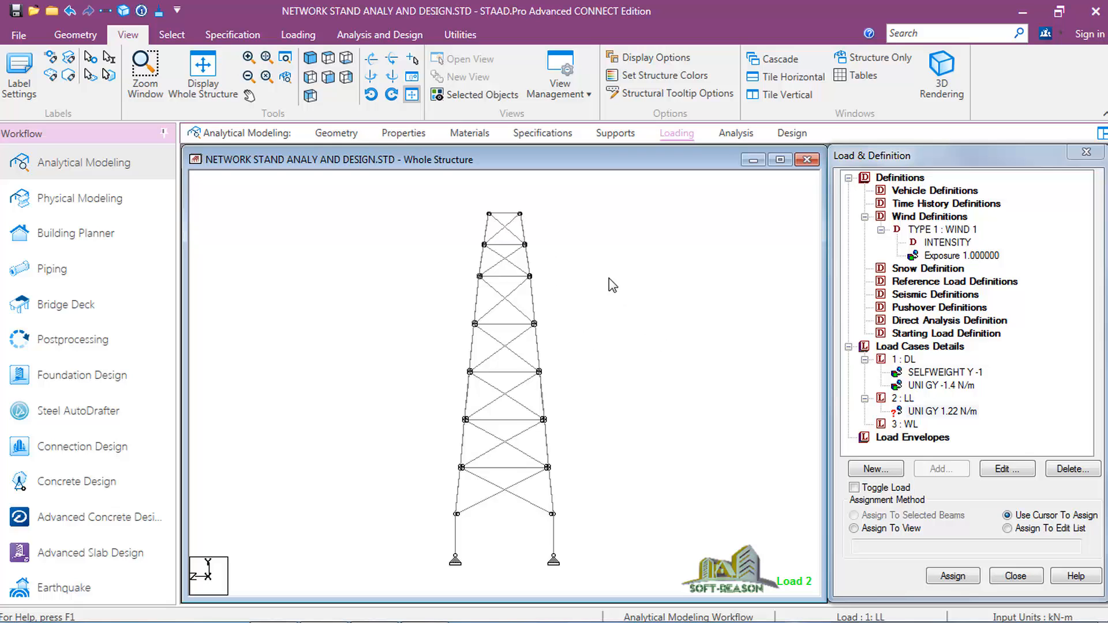
{"action": "left_click_drag", "start_coordinate": [605, 182], "coordinate": [650, 365]}
{"action": "left_click", "coordinate": [310, 58]}
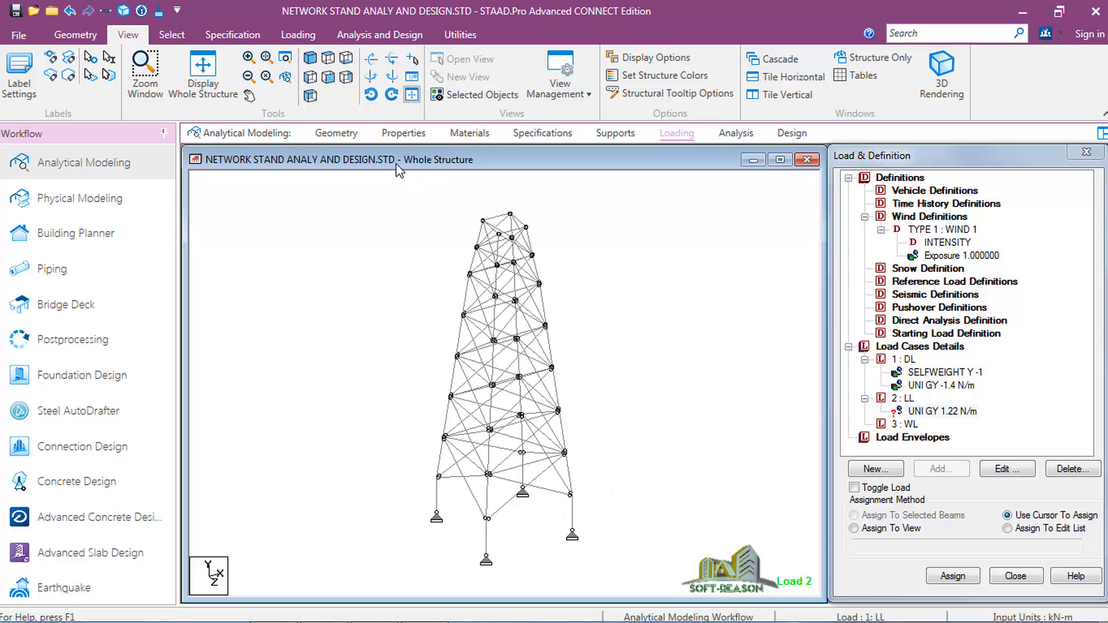
{"action": "left_click", "coordinate": [172, 35]}
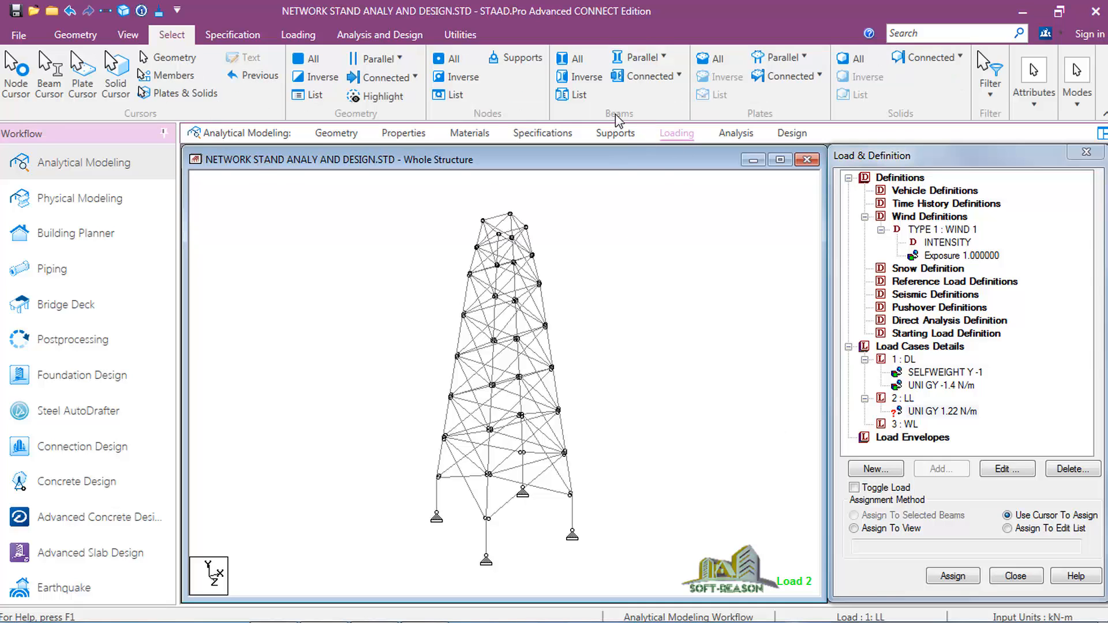
{"action": "left_click", "coordinate": [663, 57]}
{"action": "left_click", "coordinate": [645, 81]}
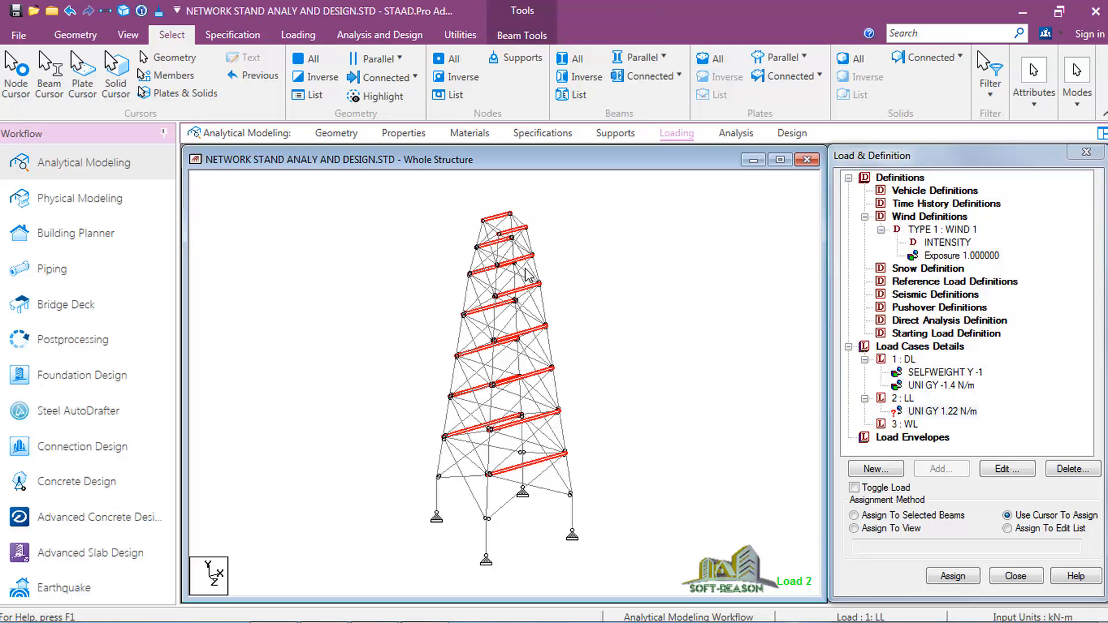
{"action": "left_click", "coordinate": [664, 57]}
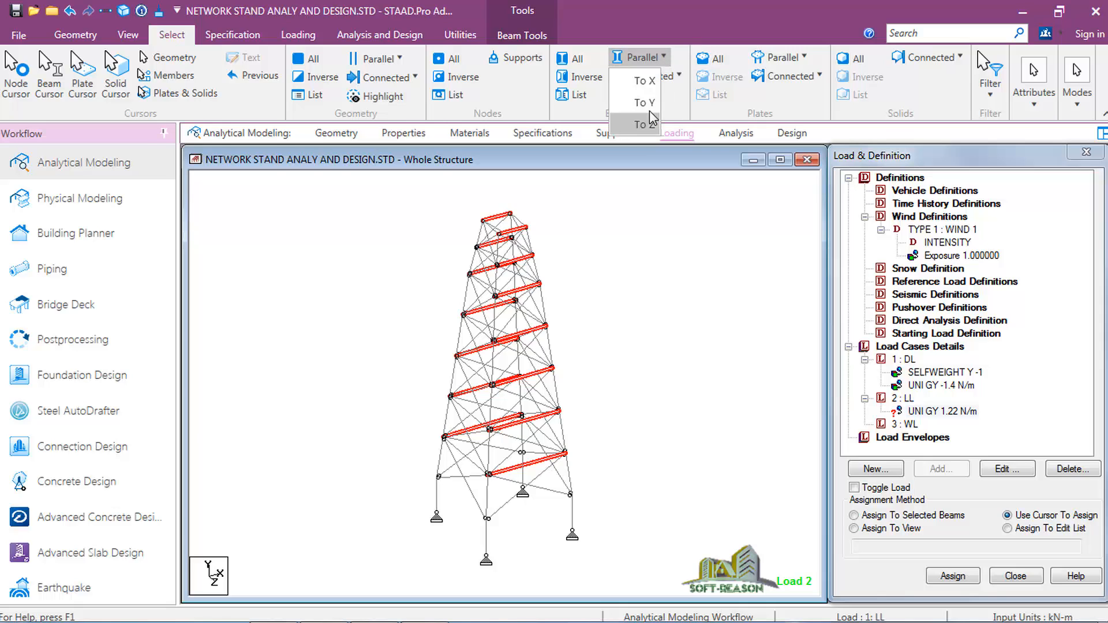
{"action": "left_click", "coordinate": [650, 126]}
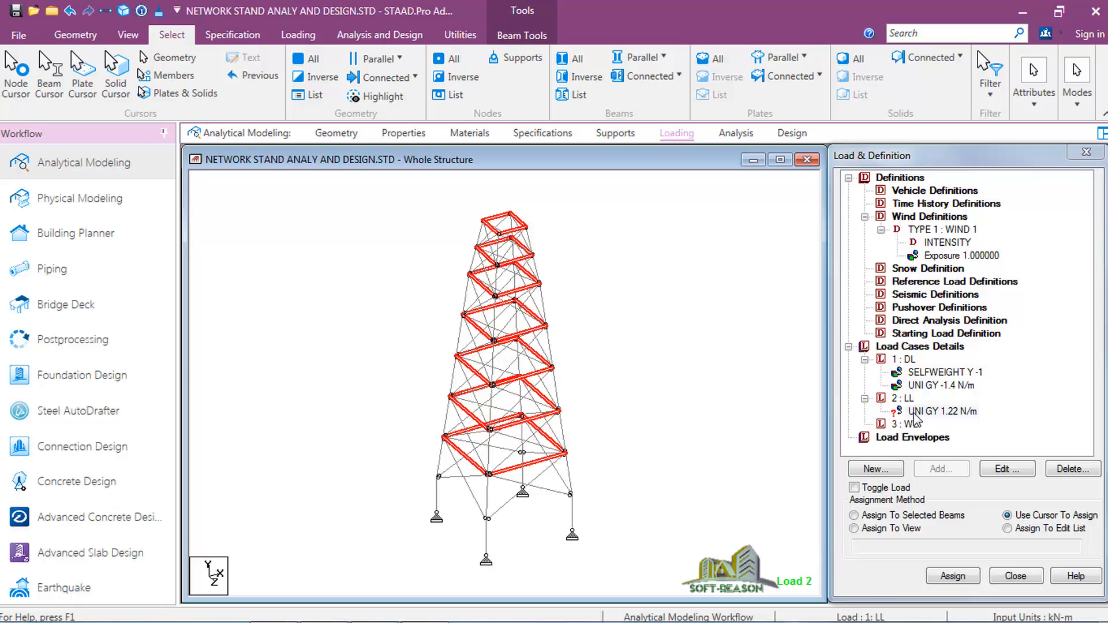
{"action": "left_click", "coordinate": [958, 578]}
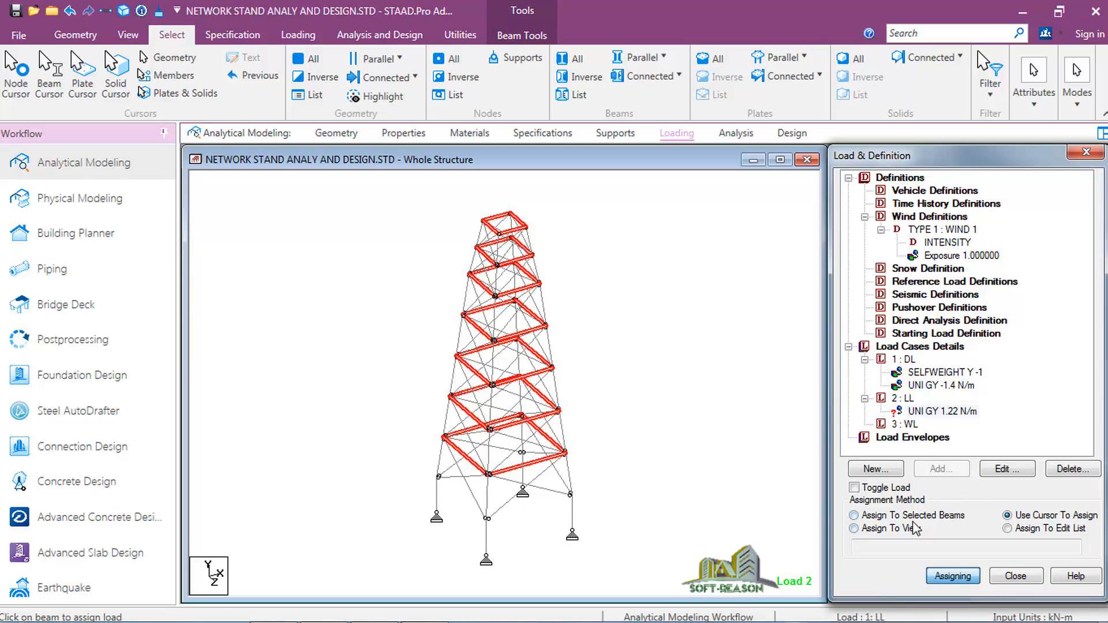
{"action": "left_click", "coordinate": [871, 517]}
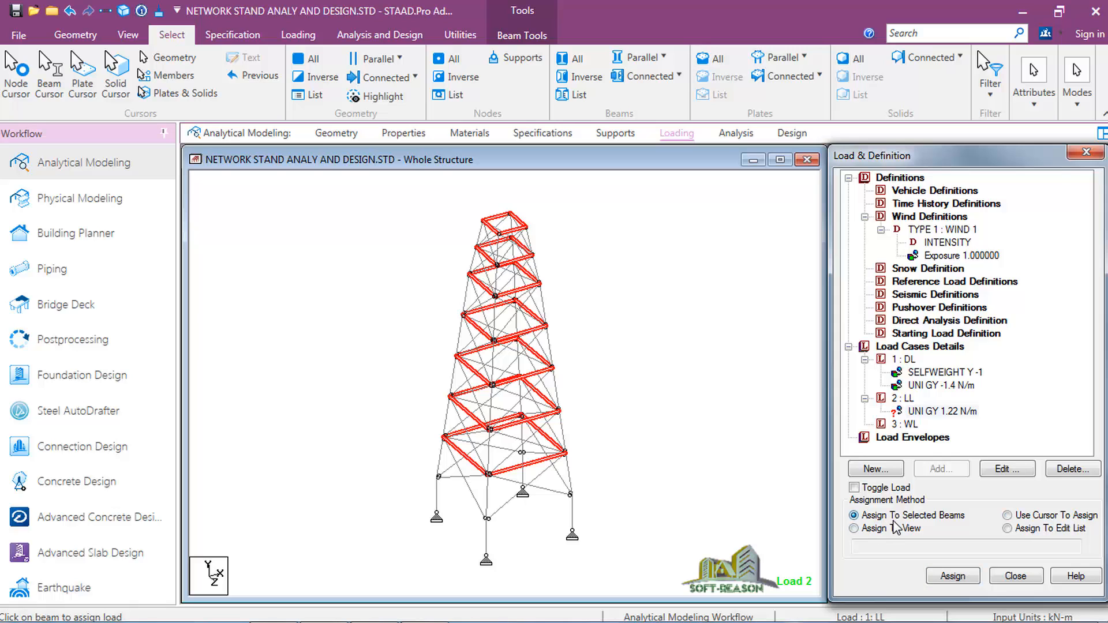
{"action": "left_click", "coordinate": [953, 576]}
{"action": "left_click", "coordinate": [926, 417]}
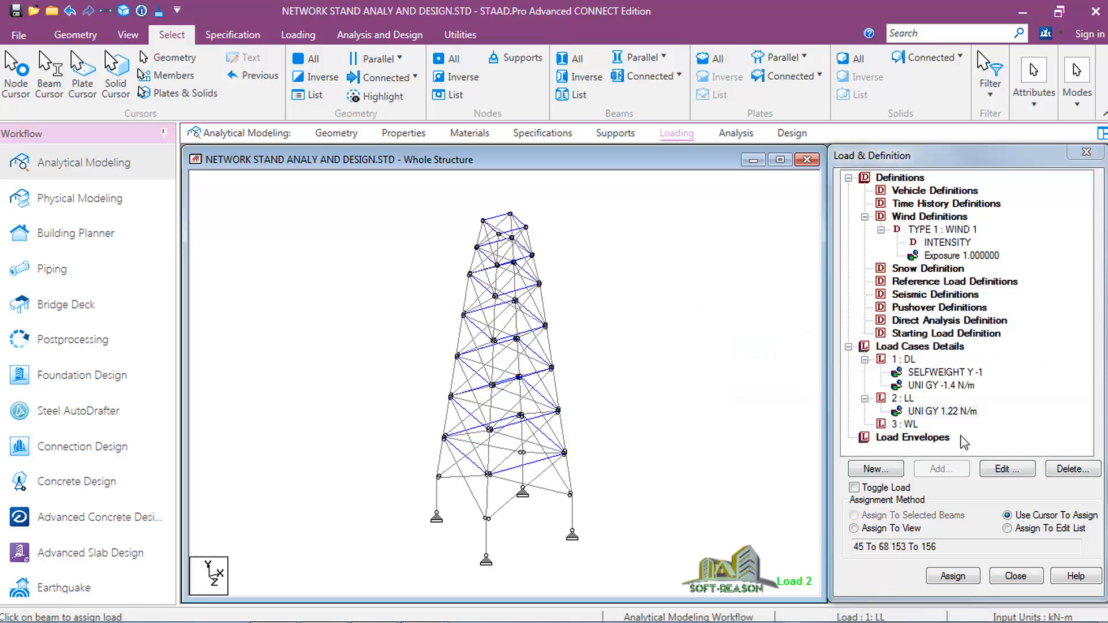
Add a type 1 wind load to the WL case on the X windward face, factor 1, with a Y range of 2 to 11 m
{"action": "left_click", "coordinate": [900, 422]}
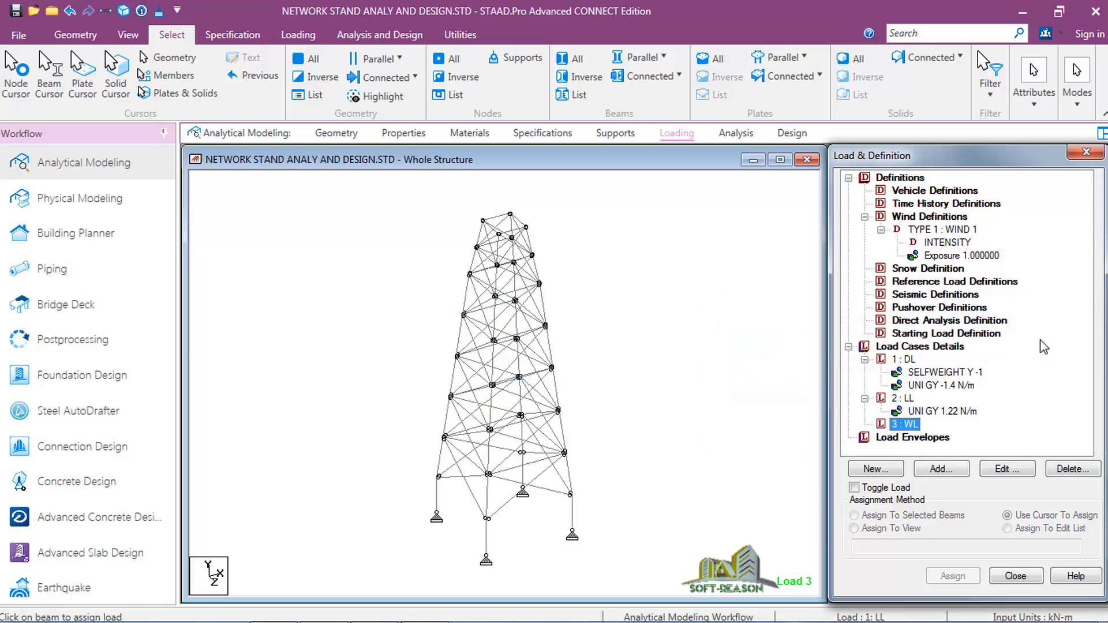
{"action": "left_click", "coordinate": [943, 470]}
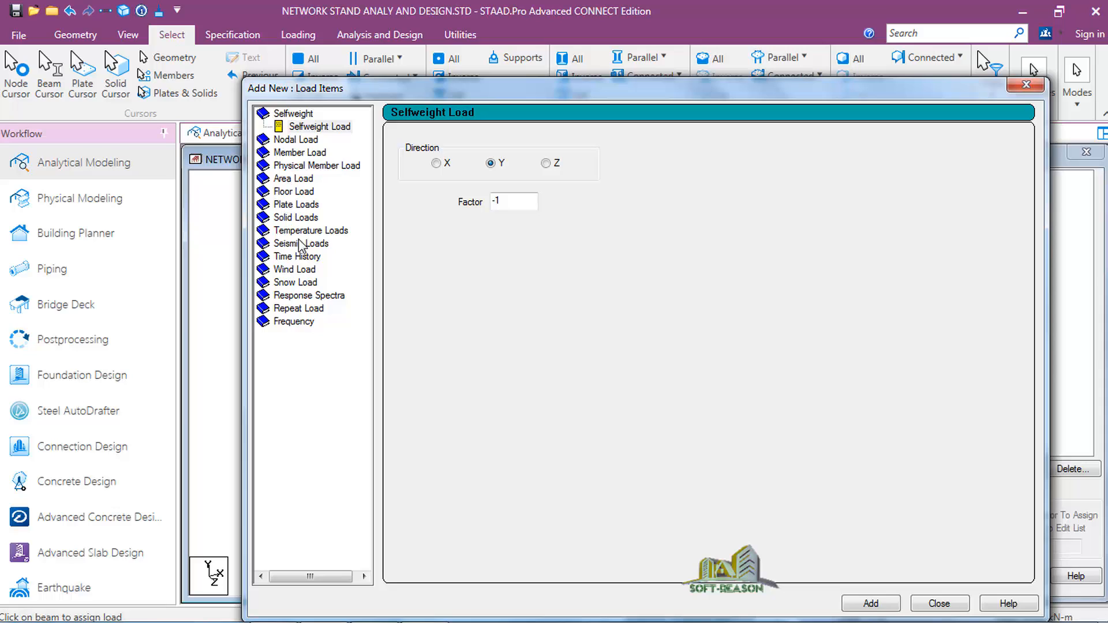
{"action": "left_click", "coordinate": [293, 271]}
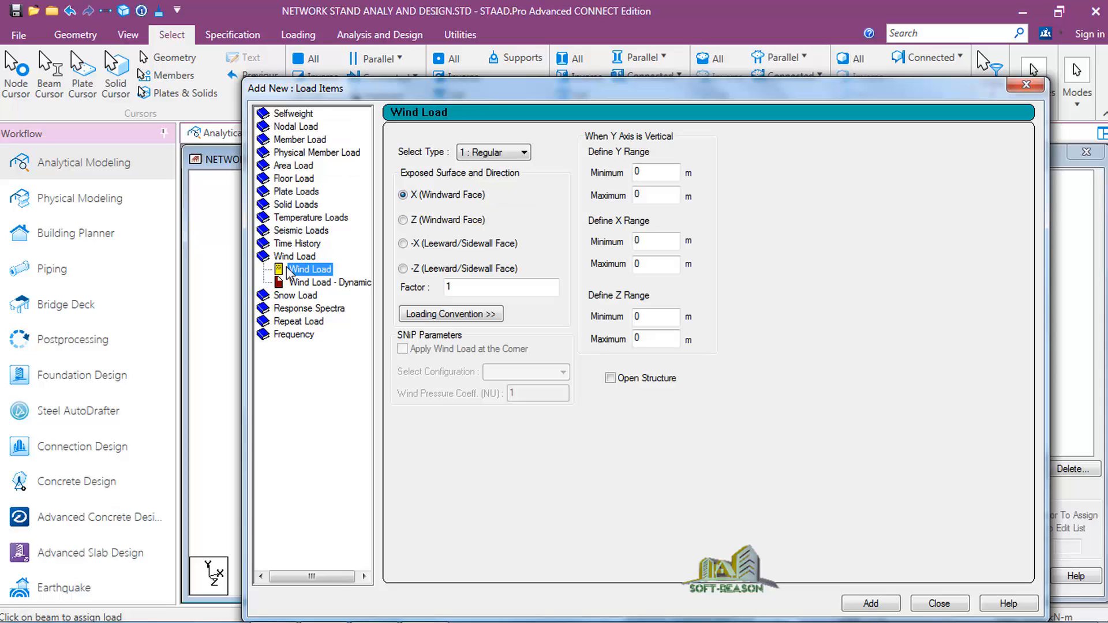
{"action": "left_click", "coordinate": [636, 173]}
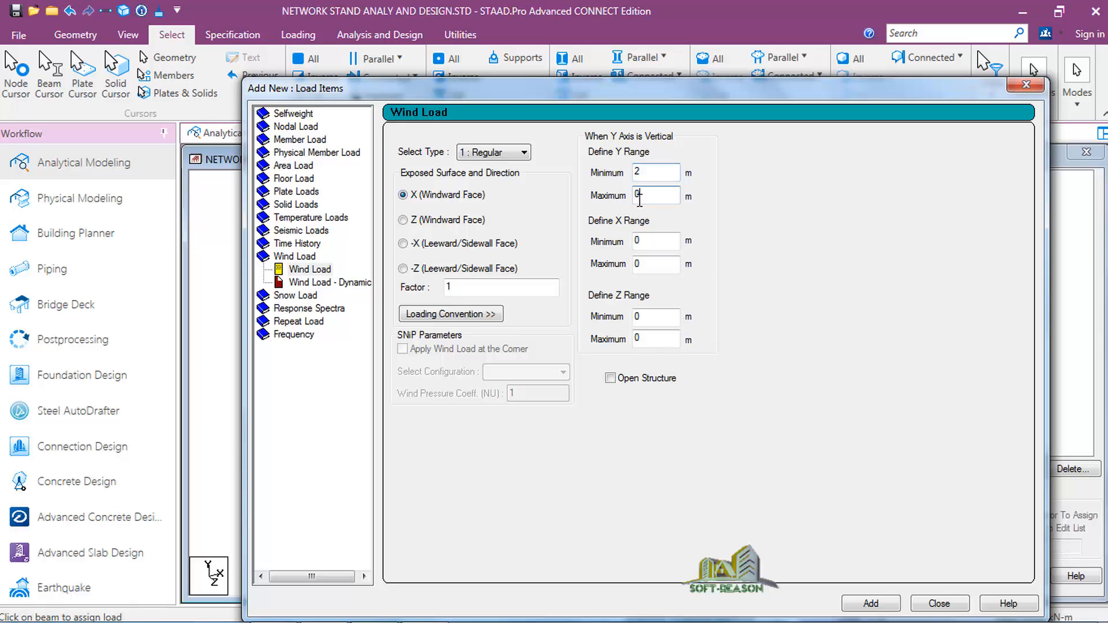
{"action": "left_click", "coordinate": [638, 196]}
{"action": "type", "text": "11"}
{"action": "left_click", "coordinate": [871, 603]}
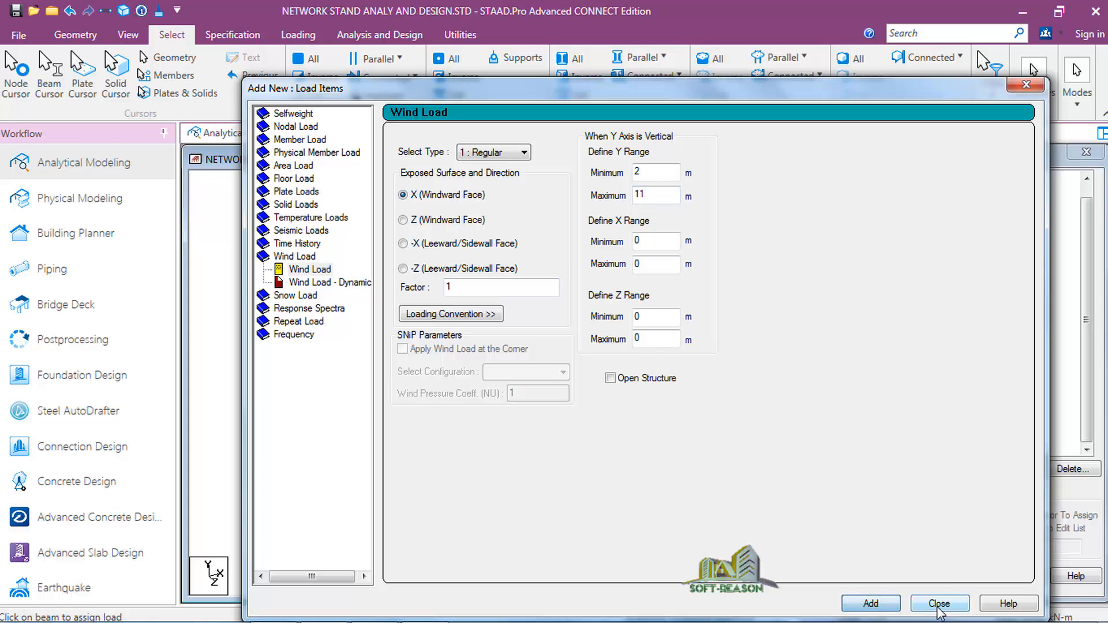
{"action": "left_click", "coordinate": [939, 603]}
{"action": "left_click", "coordinate": [953, 427]}
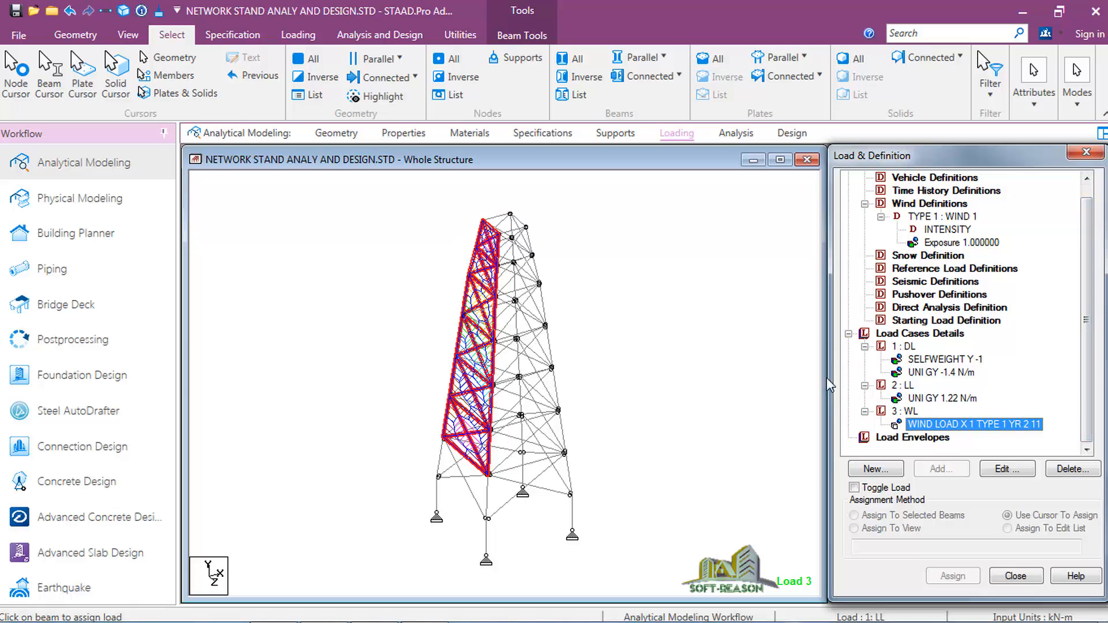
Generate automatic load combinations from the primary load cases using the BS:5950 code
{"action": "left_click", "coordinate": [924, 334]}
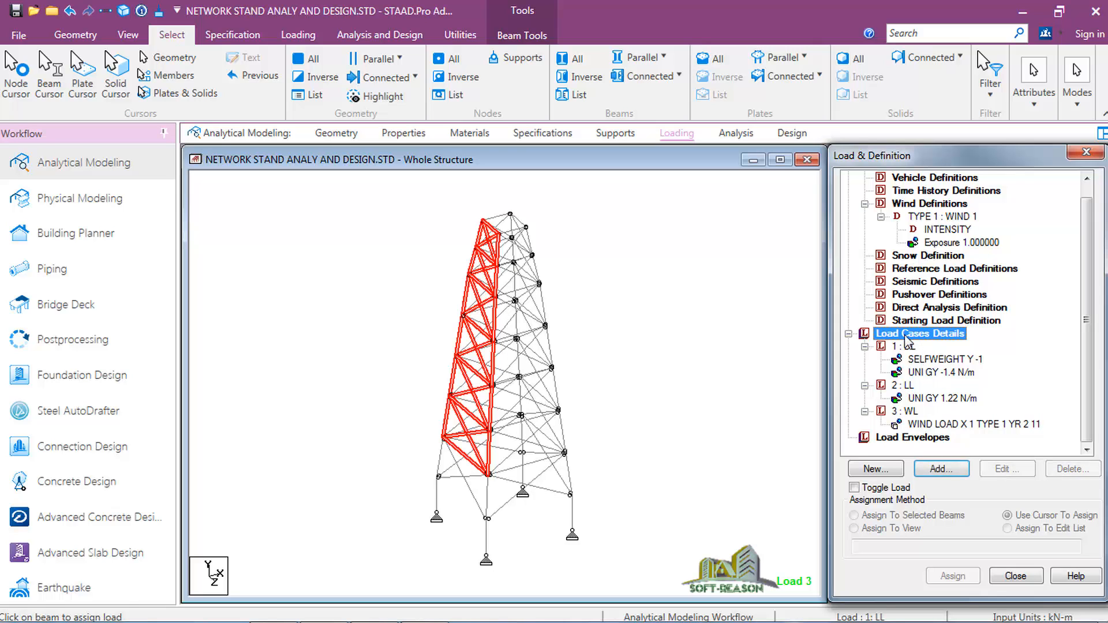
{"action": "left_click", "coordinate": [939, 469]}
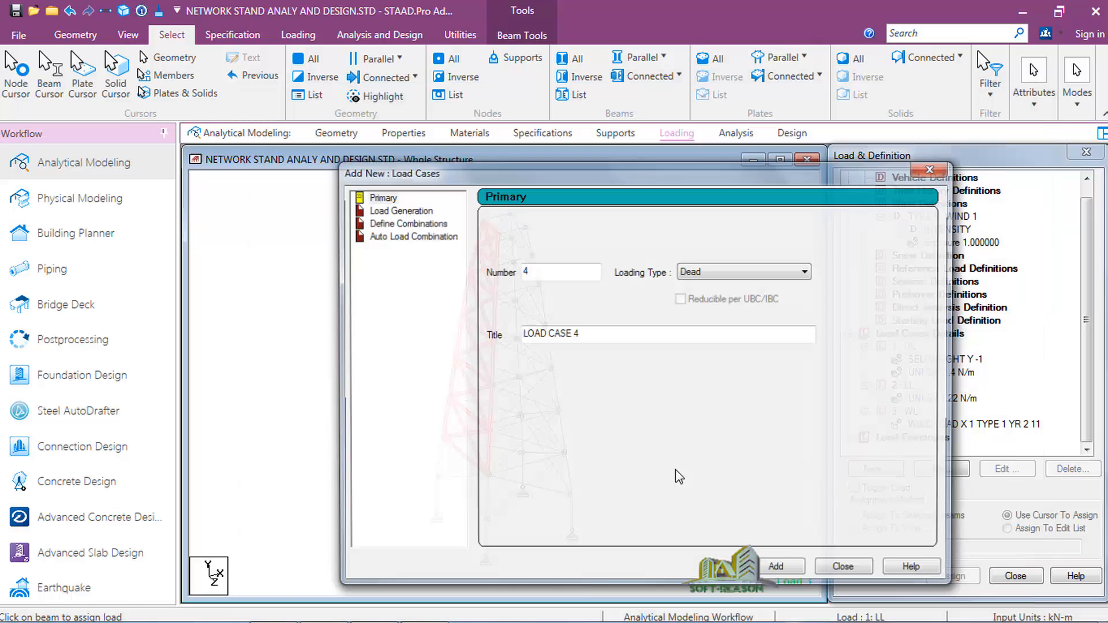
{"action": "left_click", "coordinate": [385, 236]}
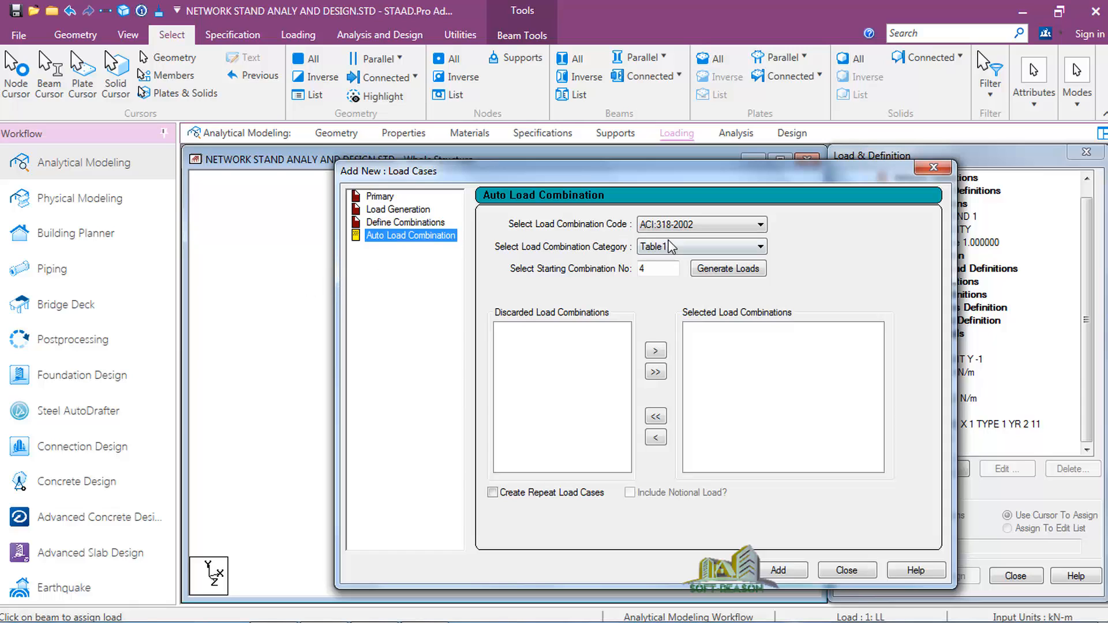
{"action": "left_click", "coordinate": [689, 224]}
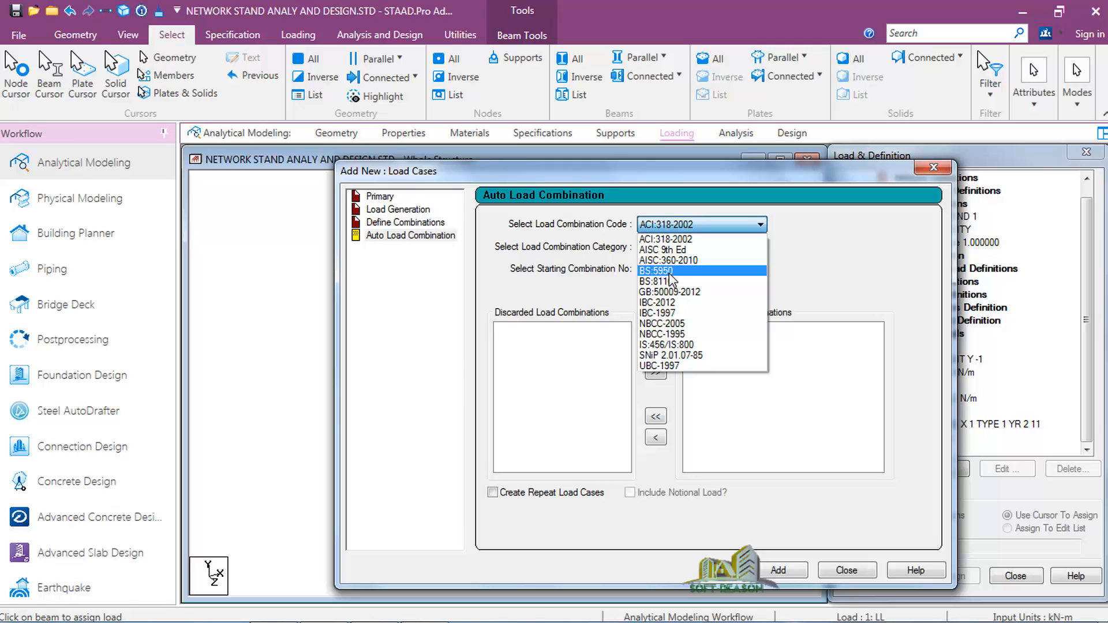
{"action": "left_click", "coordinate": [669, 273]}
{"action": "left_click", "coordinate": [728, 269]}
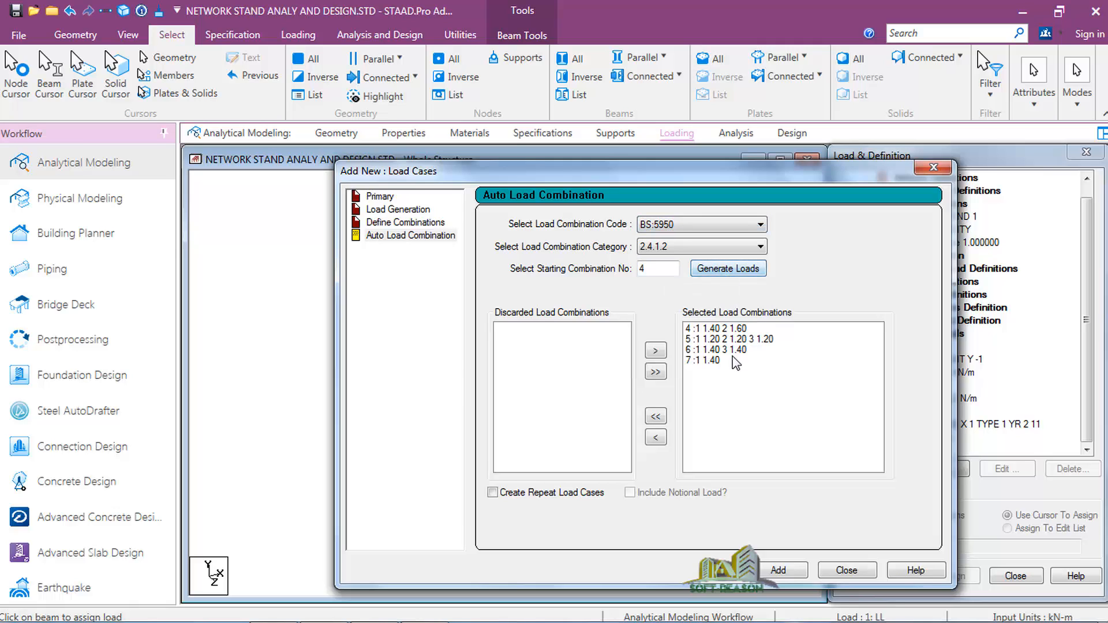
Discard generated combinations 7, 6 and 4, and add only combination 5 with factor 1.20 on all three load cases
{"action": "left_click", "coordinate": [700, 365]}
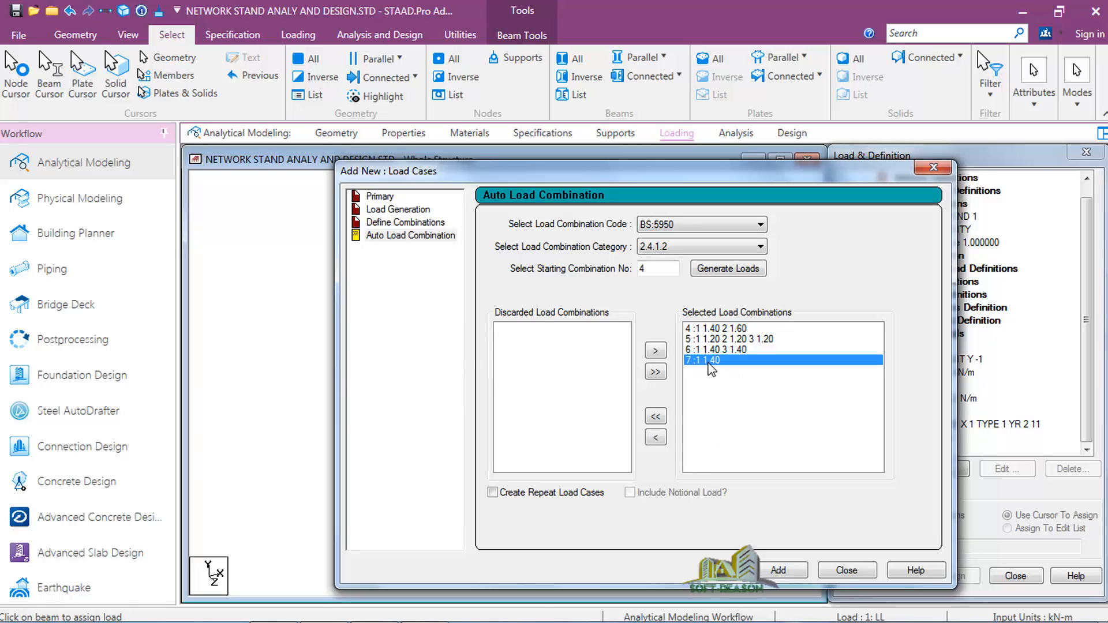
{"action": "left_click", "coordinate": [655, 438]}
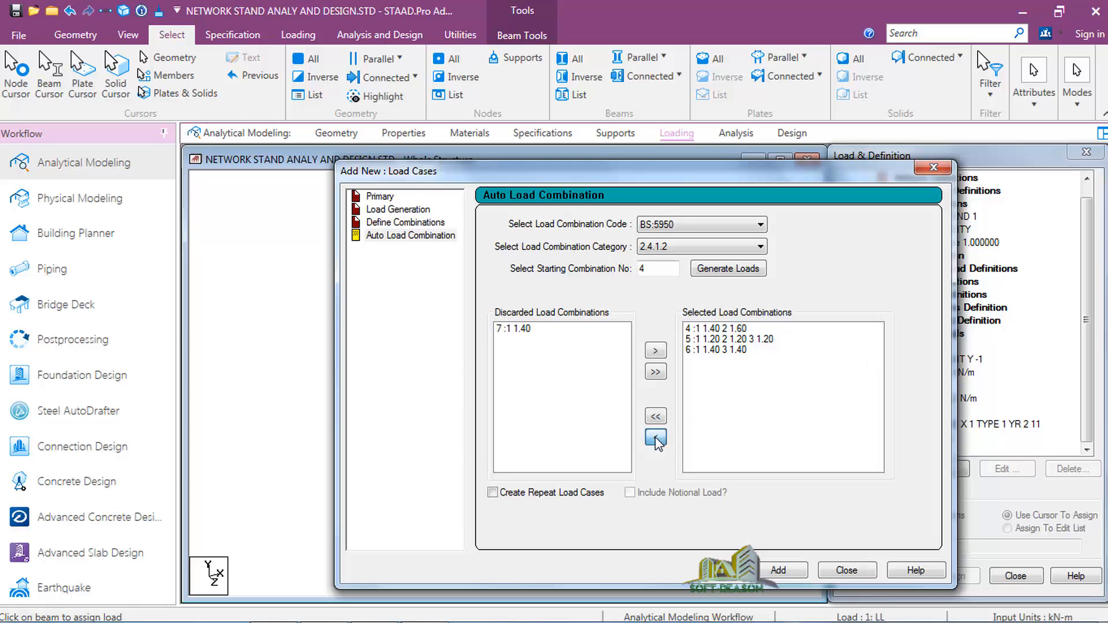
{"action": "left_click", "coordinate": [721, 350]}
{"action": "left_click", "coordinate": [656, 438]}
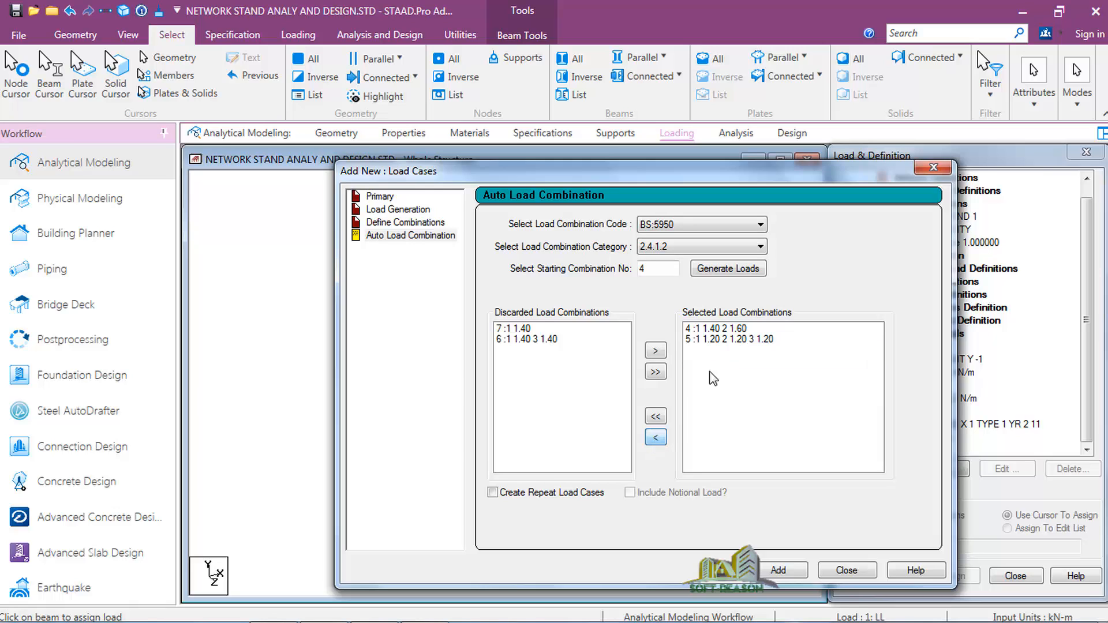
{"action": "left_click", "coordinate": [725, 341]}
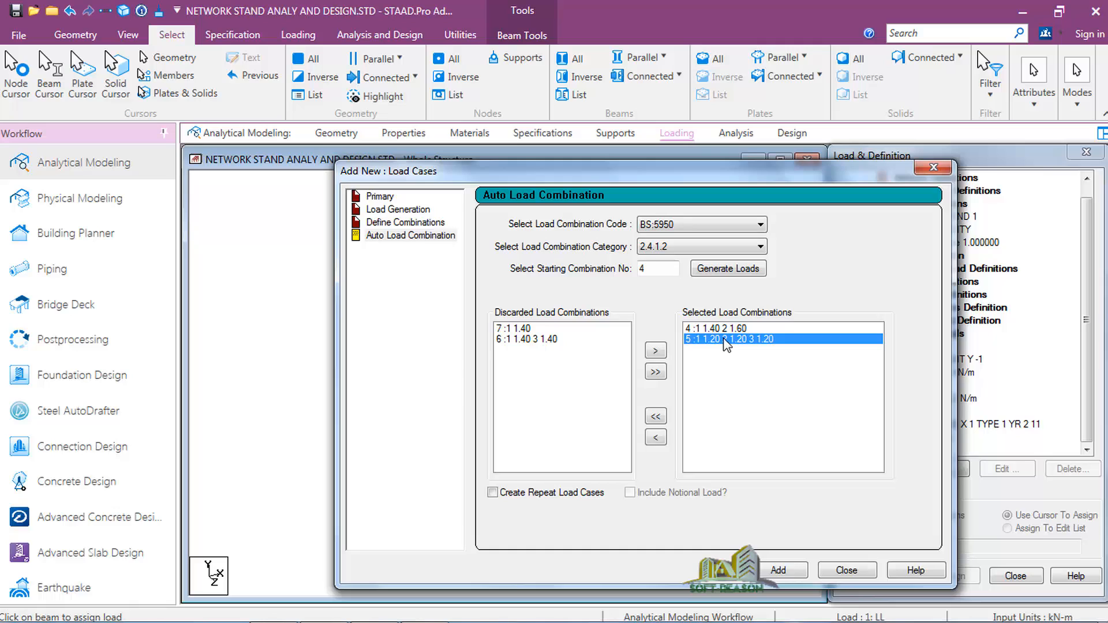
{"action": "left_click", "coordinate": [724, 329]}
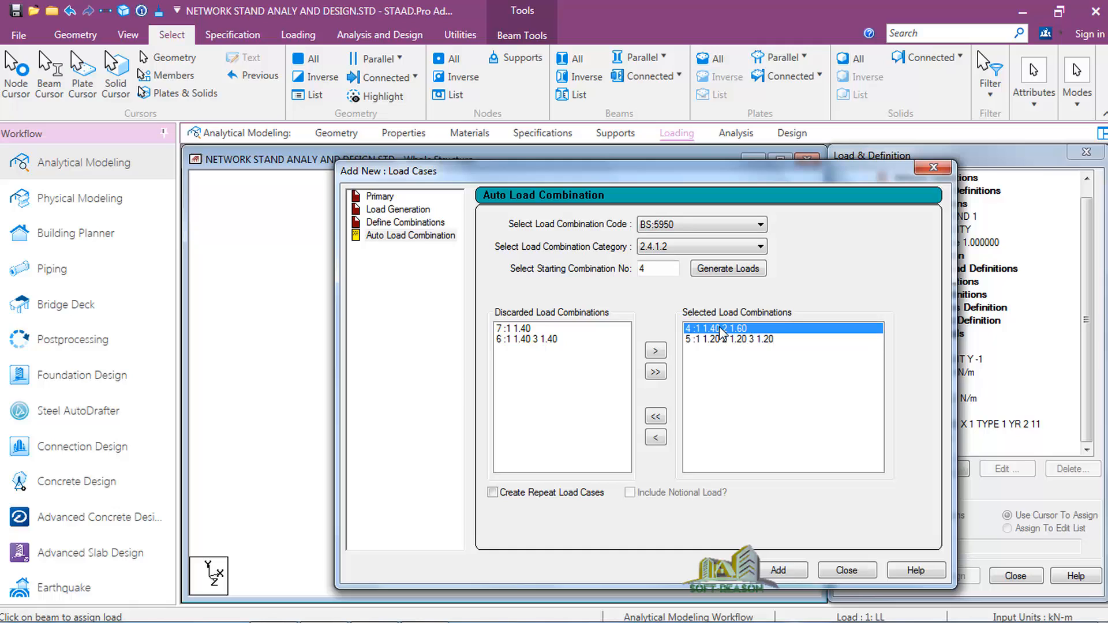
{"action": "left_click", "coordinate": [655, 438]}
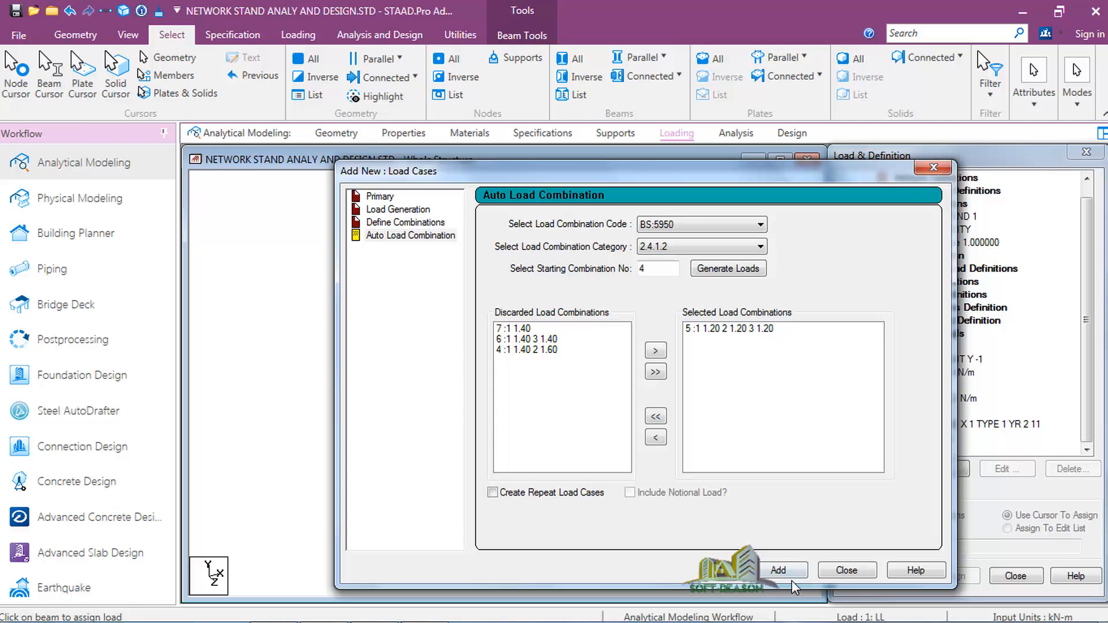
{"action": "left_click", "coordinate": [780, 572]}
{"action": "left_click", "coordinate": [845, 570]}
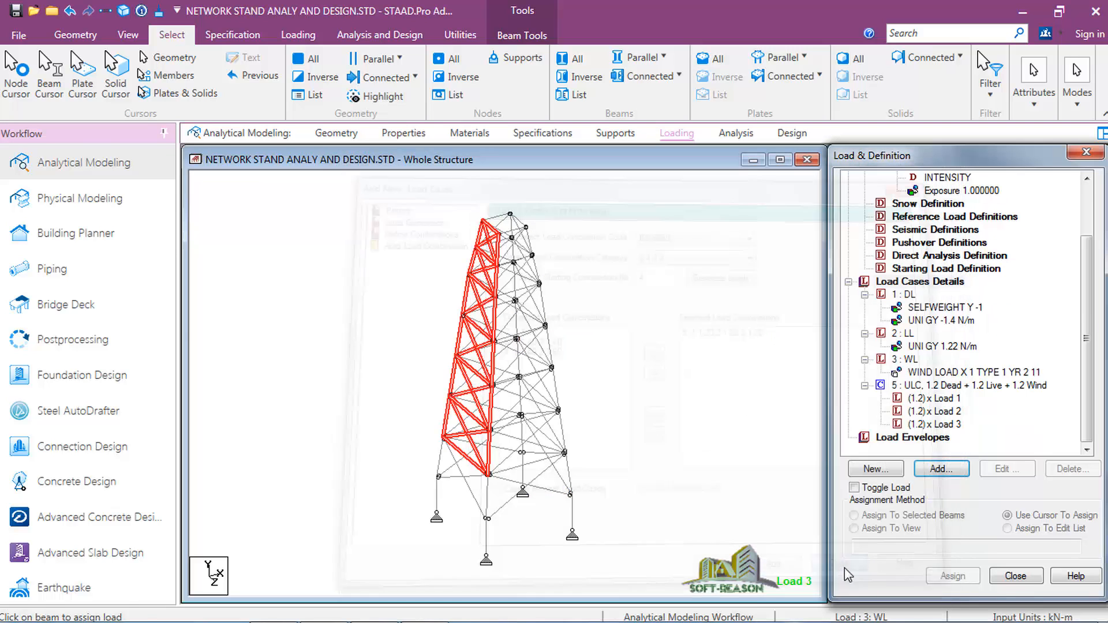
Review the load components of the 1.2 Dead + 1.2 Live + 1.2 Wind combination on the tower
{"action": "left_click", "coordinate": [932, 400]}
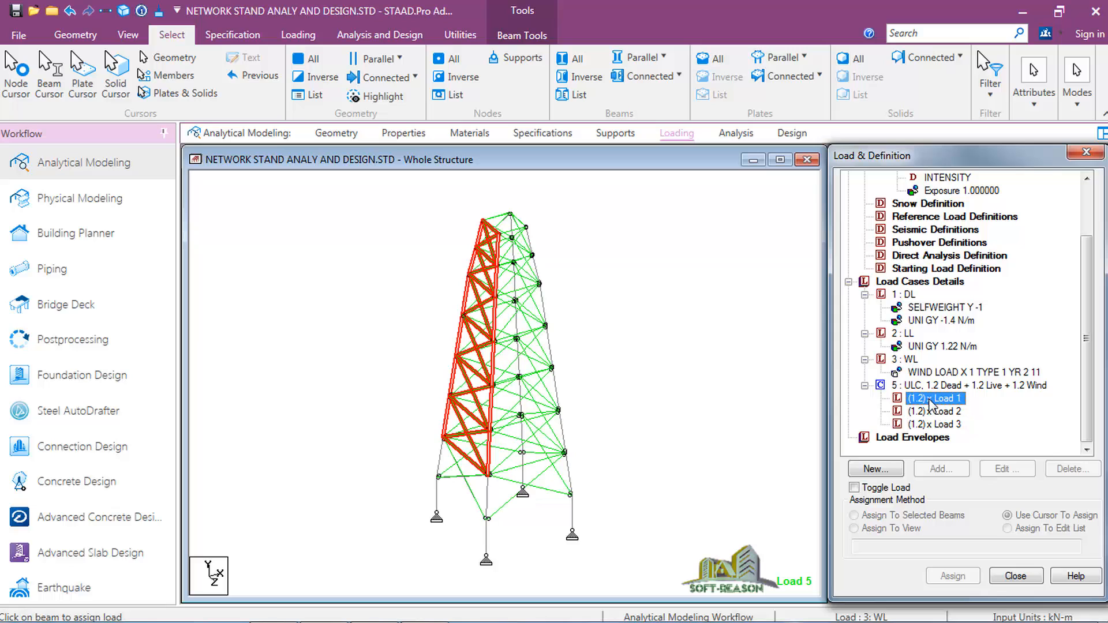
{"action": "left_click", "coordinate": [930, 424]}
{"action": "left_click", "coordinate": [938, 398]}
{"action": "left_click", "coordinate": [940, 385]}
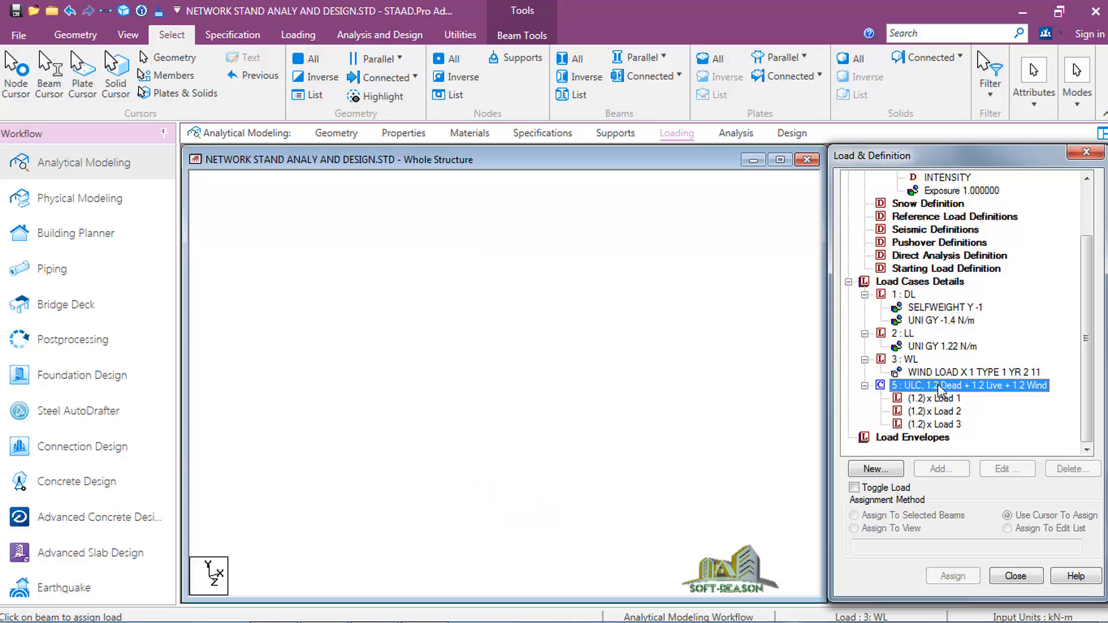
{"action": "left_click", "coordinate": [931, 399]}
{"action": "left_click", "coordinate": [934, 425]}
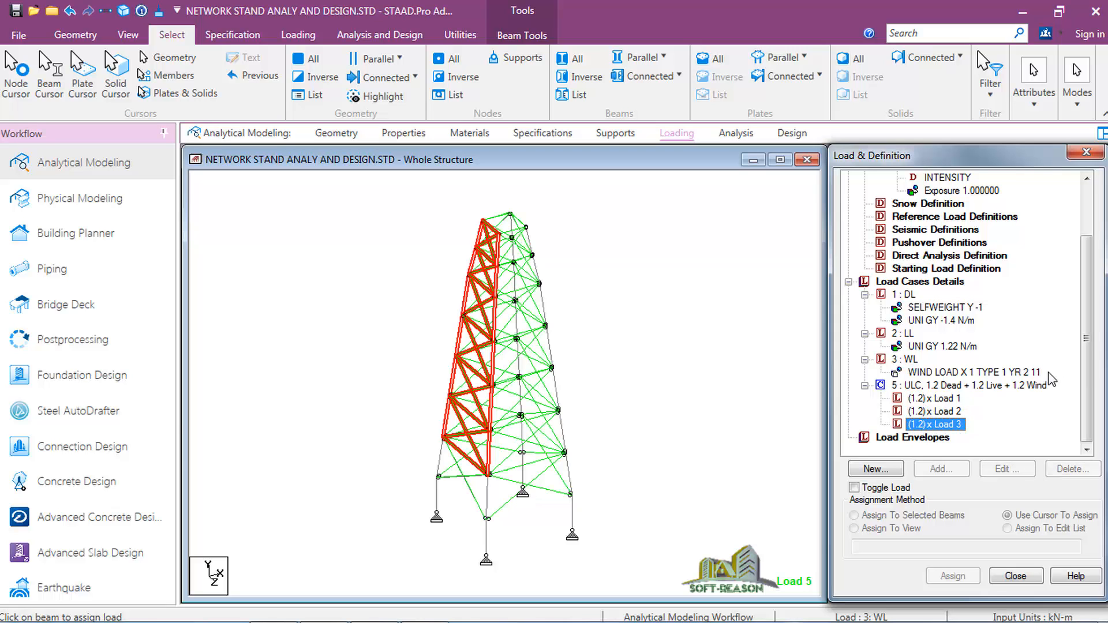
{"action": "mouse_move", "coordinate": [1090, 384]}
{"action": "left_mouse_down"}
{"action": "mouse_move", "coordinate": [1088, 337]}
{"action": "mouse_move", "coordinate": [1089, 384]}
{"action": "left_mouse_up"}
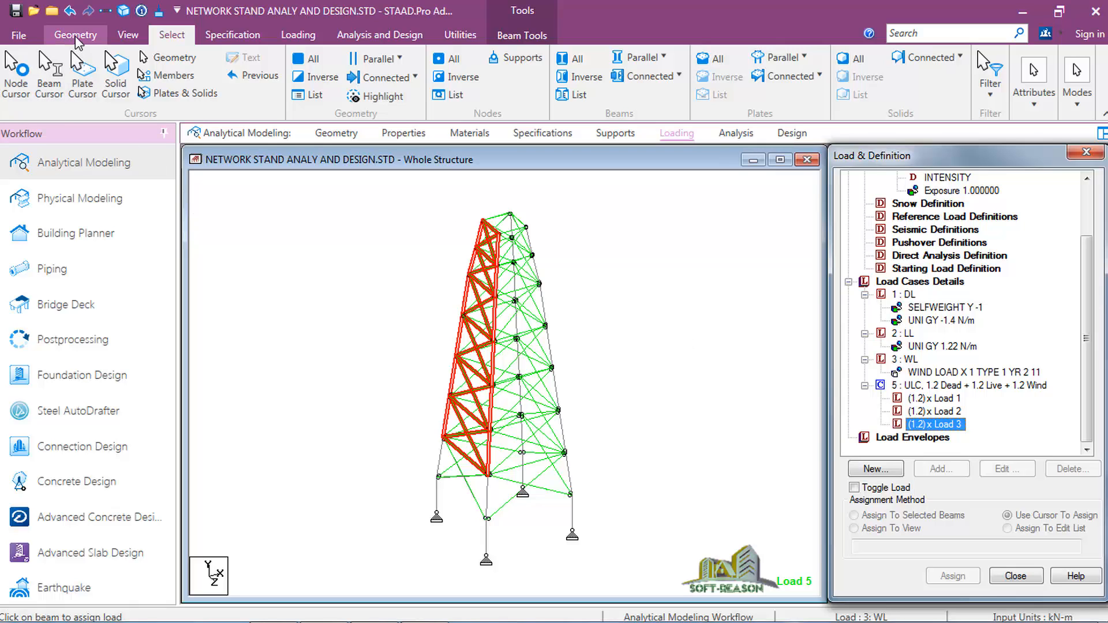
Inspect the selected tower face in a 3D rendered view, close the rendering and clear the member selection
{"action": "left_click", "coordinate": [128, 35]}
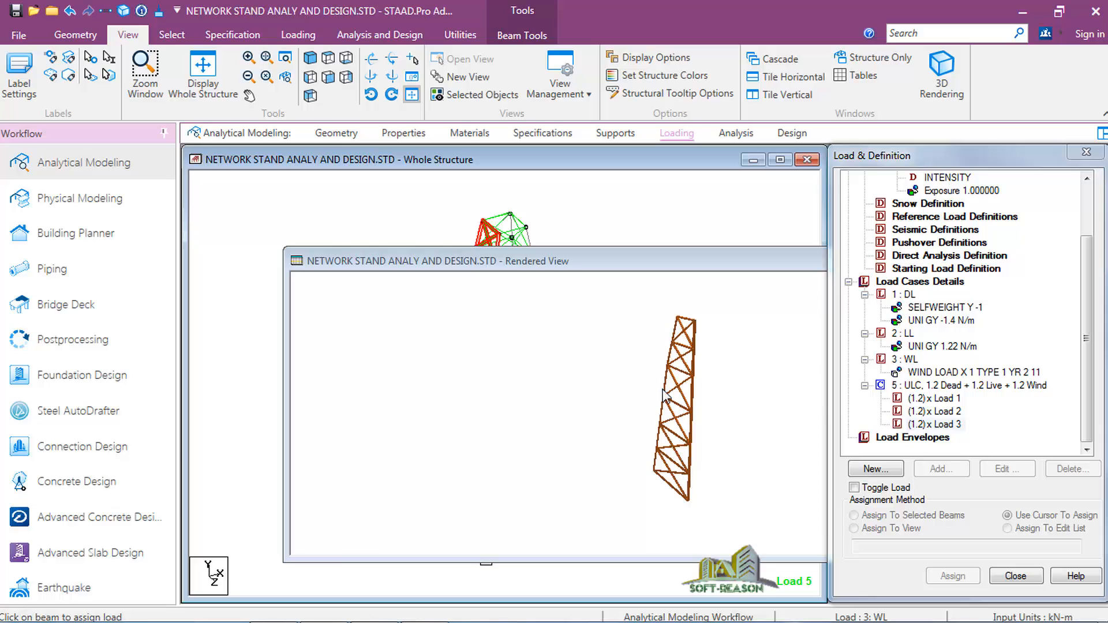
{"action": "left_click_drag", "start_coordinate": [661, 261], "coordinate": [249, 317]}
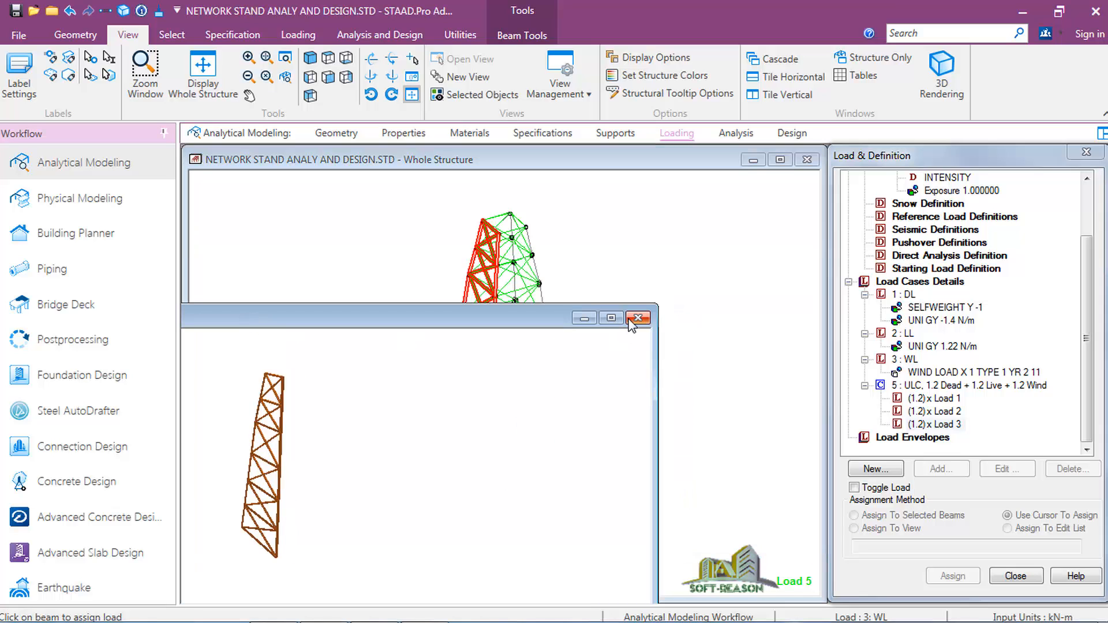
{"action": "left_click", "coordinate": [629, 318]}
{"action": "left_click", "coordinate": [600, 290]}
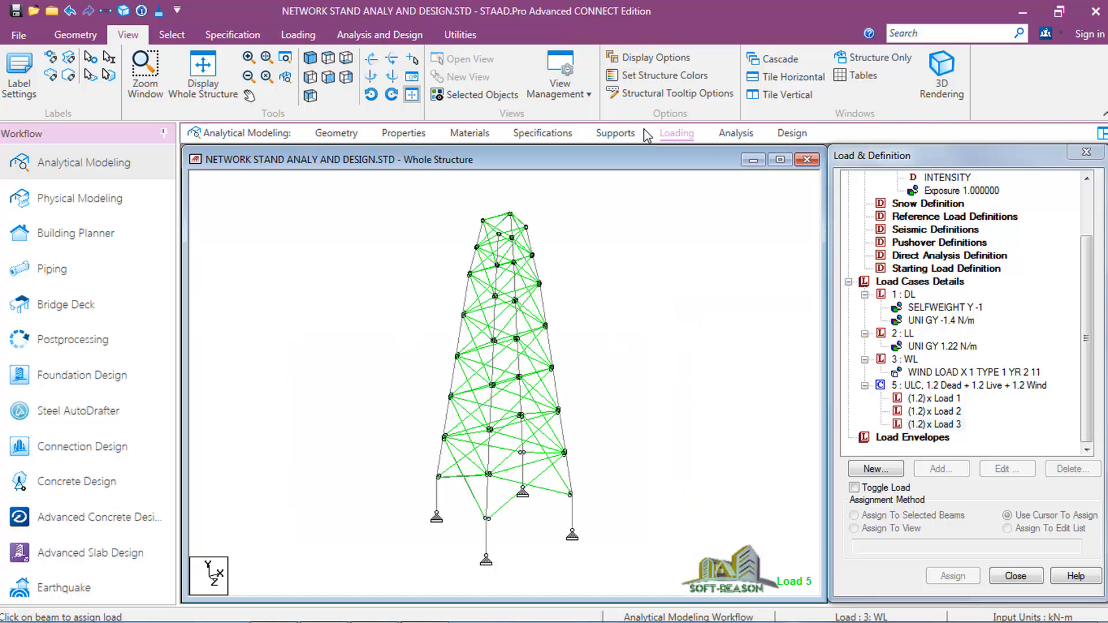
Add a Perform Analysis command with the No Print option to the model's analysis commands
{"action": "left_click", "coordinate": [735, 134]}
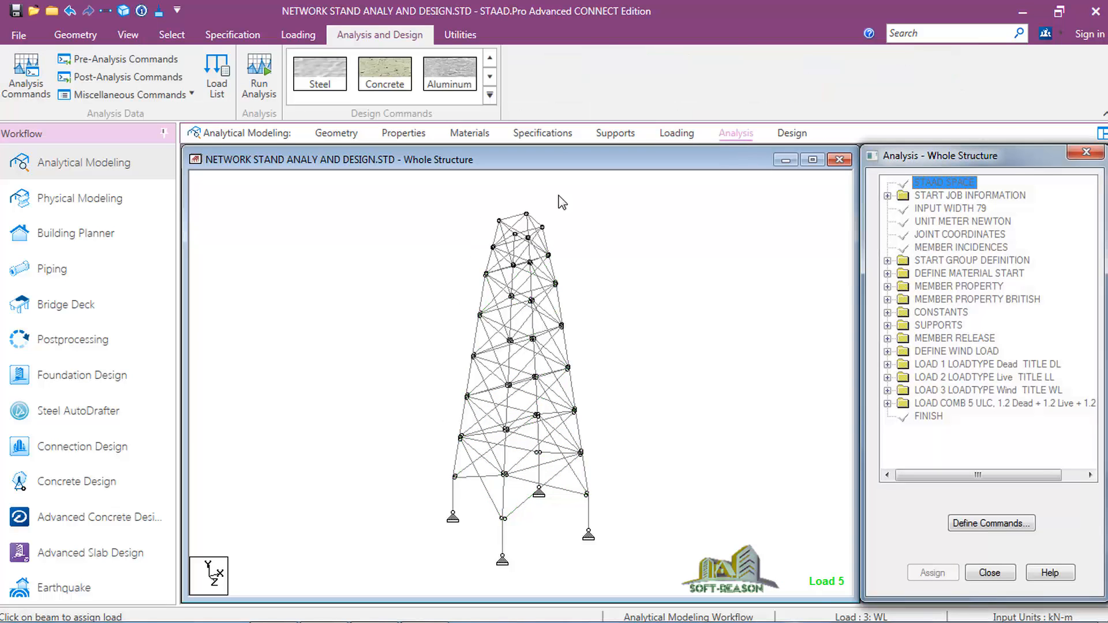
{"action": "left_click", "coordinate": [25, 97]}
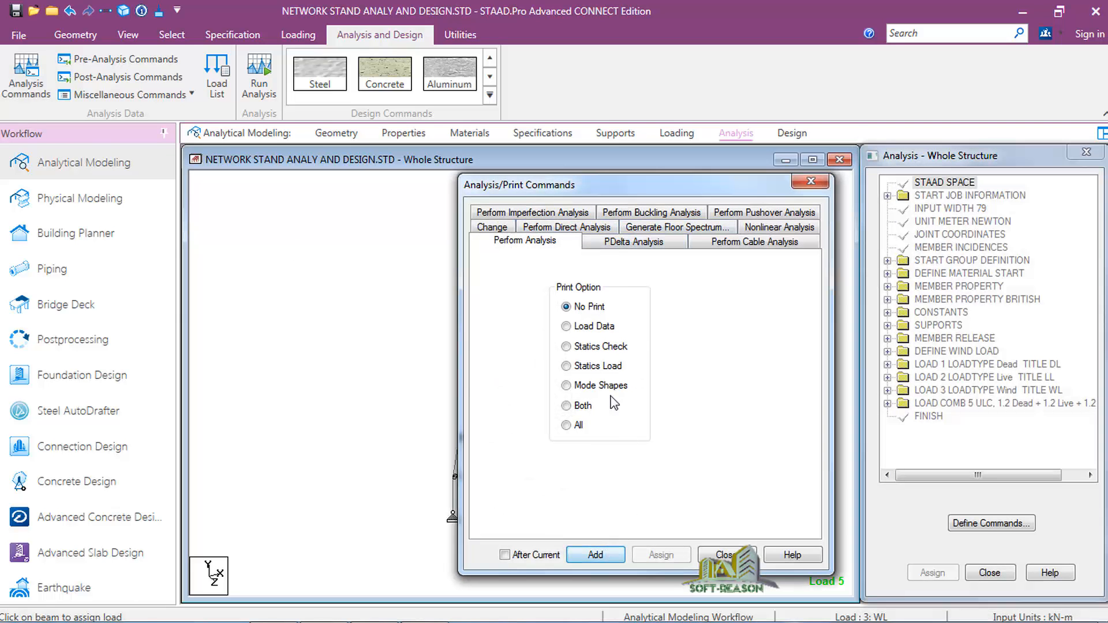
{"action": "left_click", "coordinate": [595, 557]}
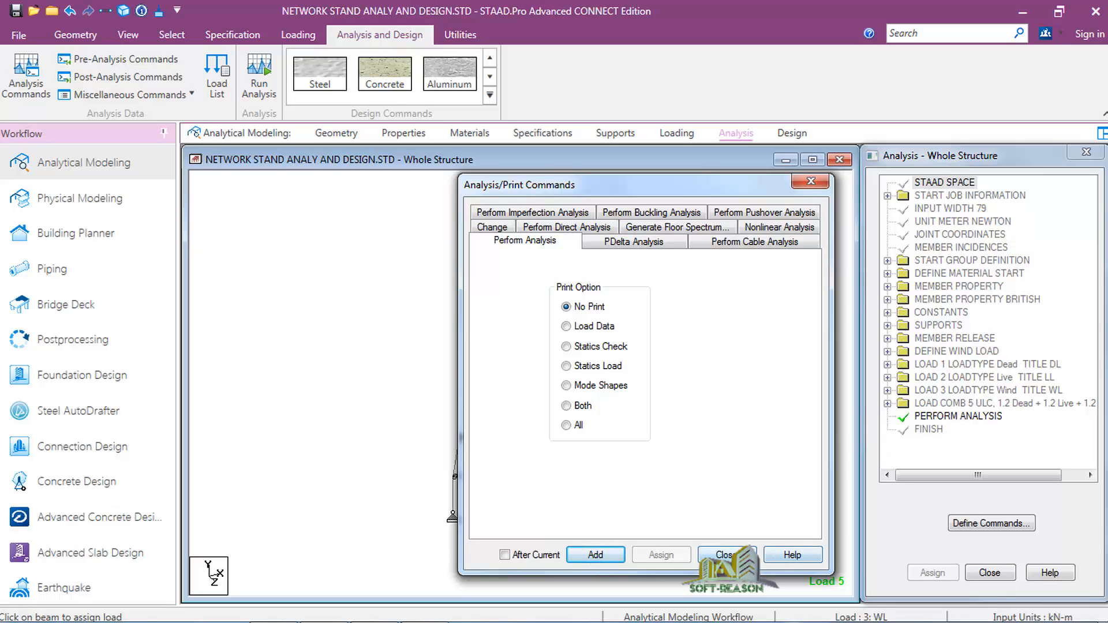
{"action": "left_click", "coordinate": [724, 555]}
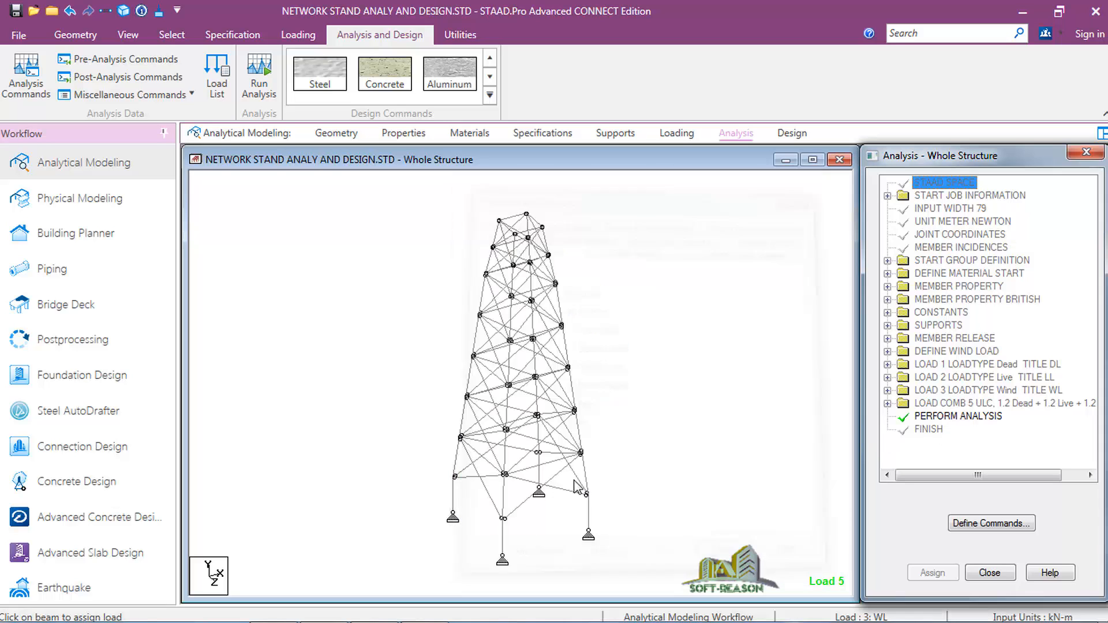
Define a load list containing load cases DL, LL, WL and combination 5
{"action": "left_click", "coordinate": [213, 100]}
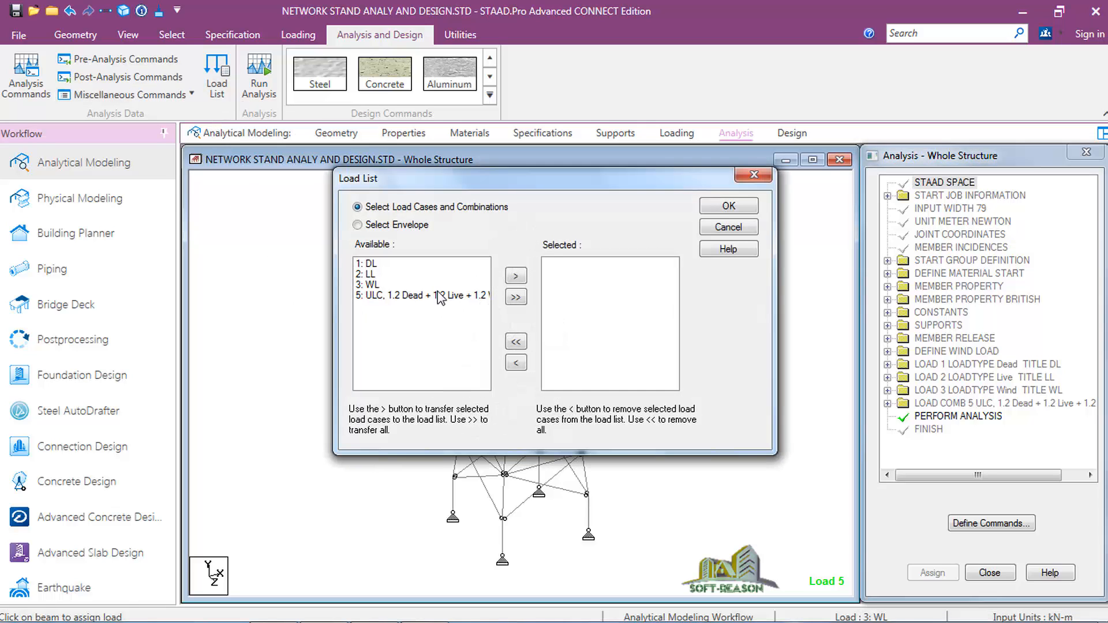
{"action": "left_click", "coordinate": [515, 298]}
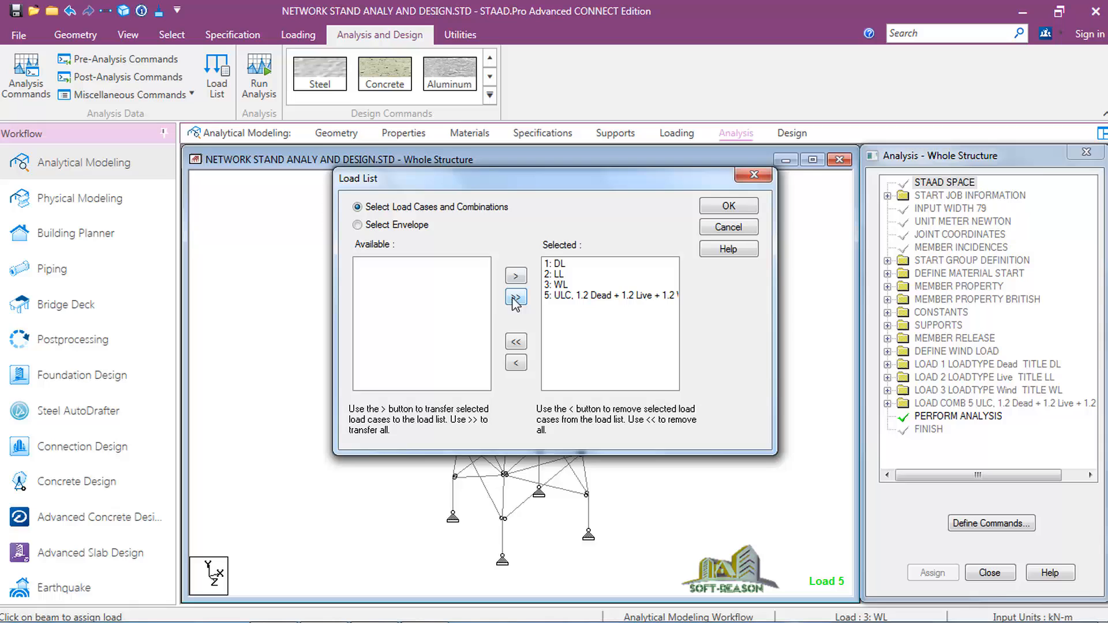
{"action": "left_click", "coordinate": [729, 207]}
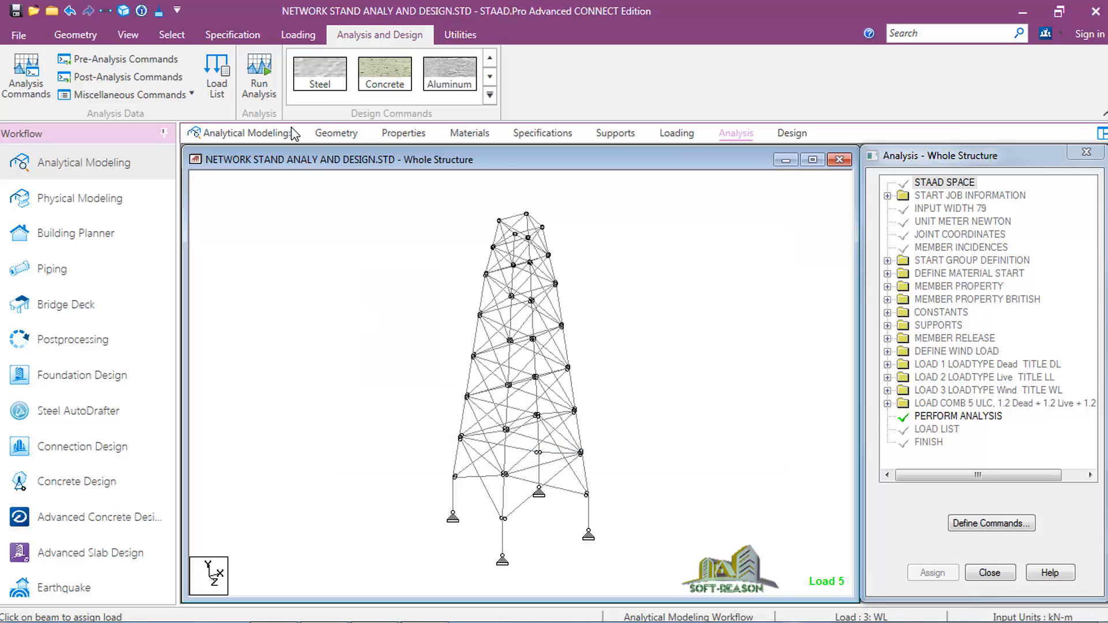
Save the structure, run the analysis and proceed to Post Processing Mode
{"action": "left_click", "coordinate": [259, 87]}
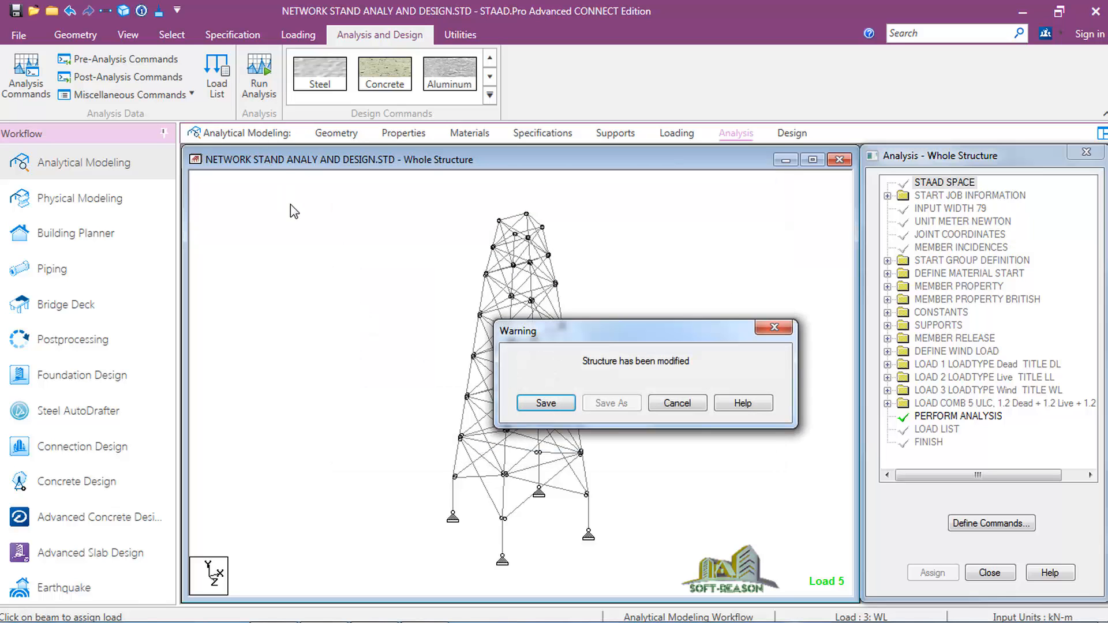
{"action": "left_click", "coordinate": [548, 407]}
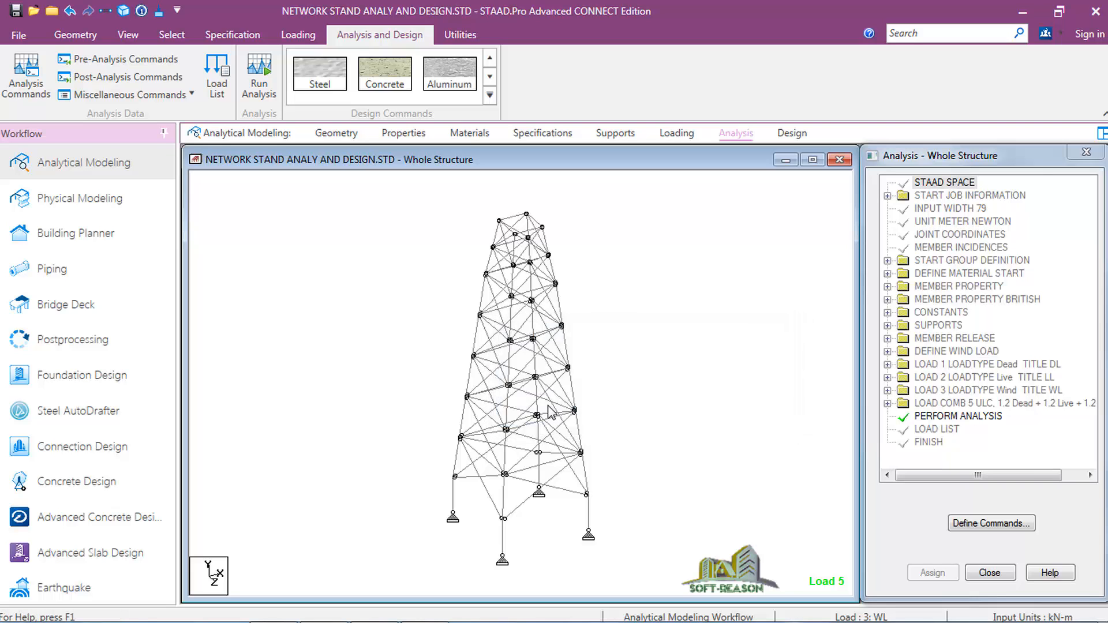
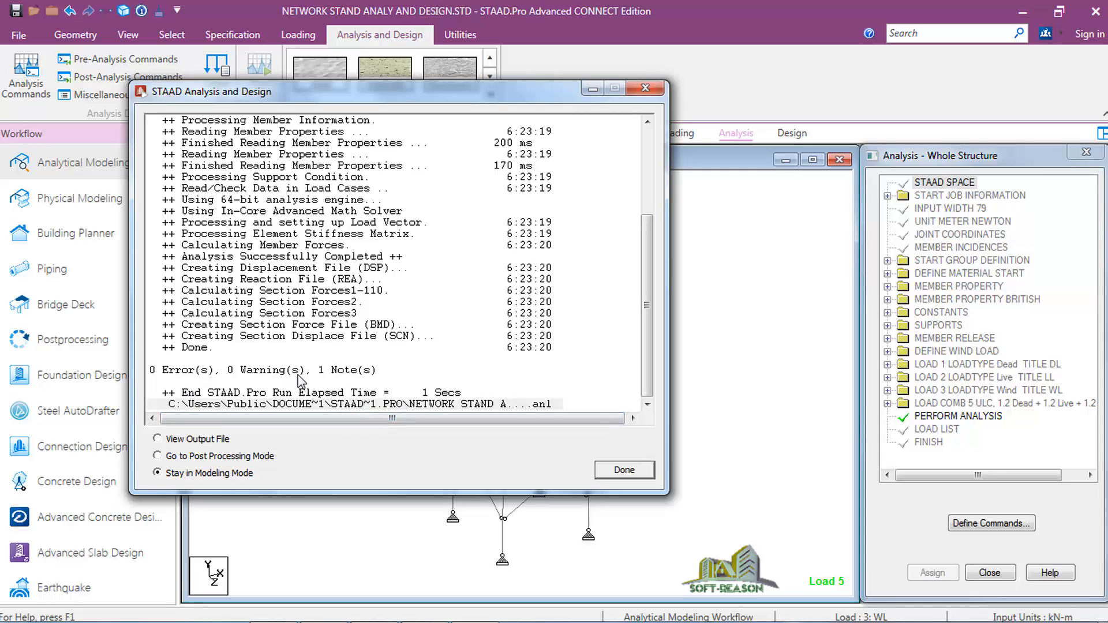
{"action": "left_click", "coordinate": [158, 456]}
{"action": "left_click", "coordinate": [622, 469]}
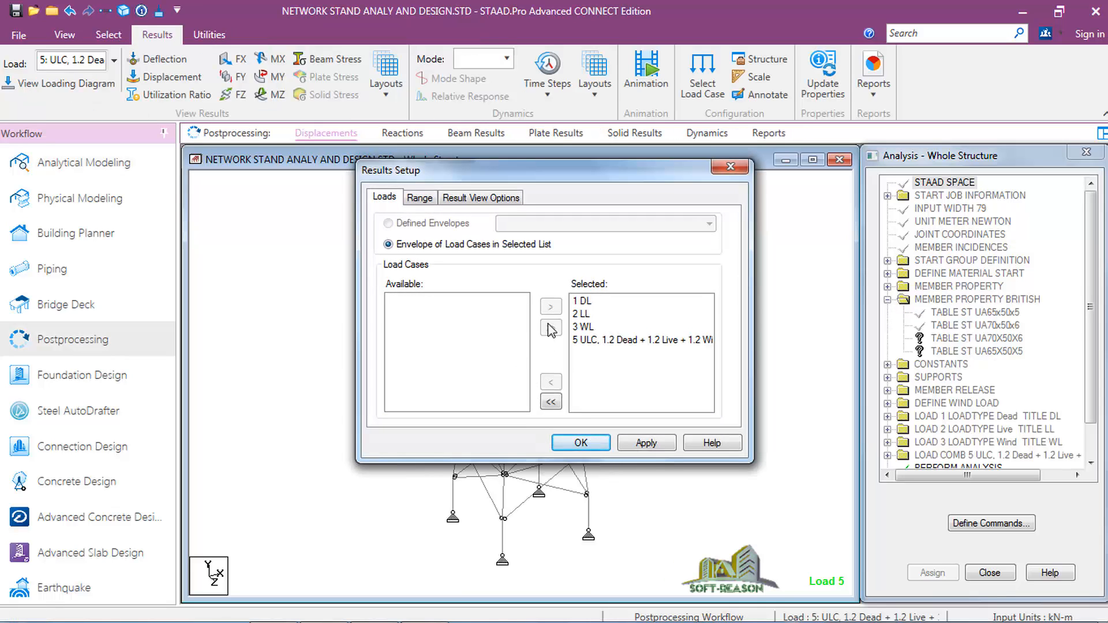
{"action": "left_click", "coordinate": [551, 402]}
{"action": "left_click", "coordinate": [460, 342]}
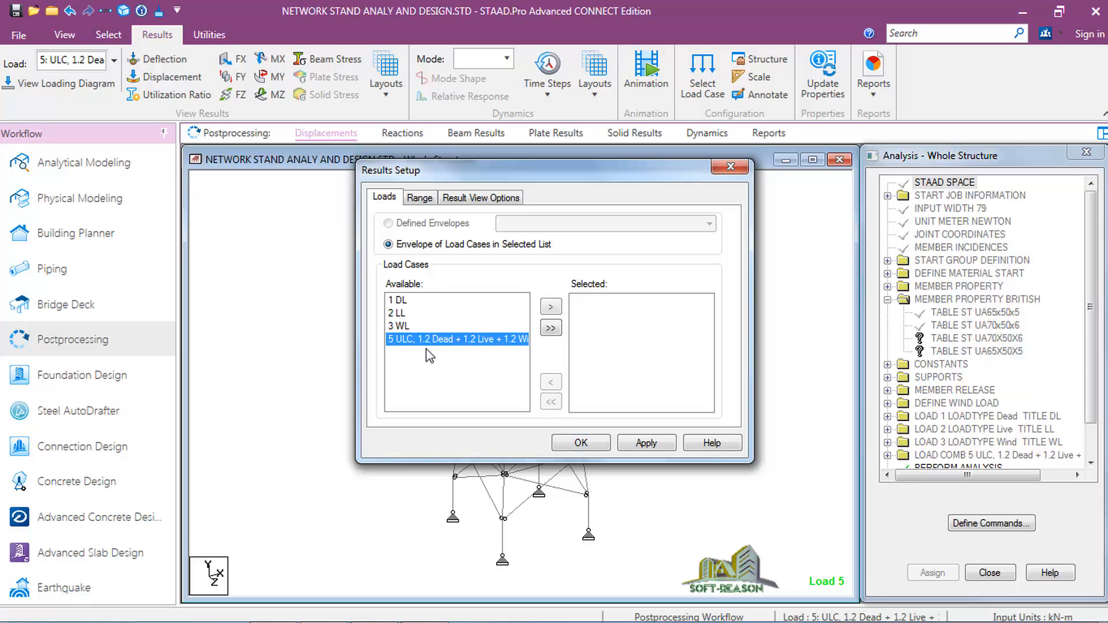
{"action": "left_click", "coordinate": [551, 306]}
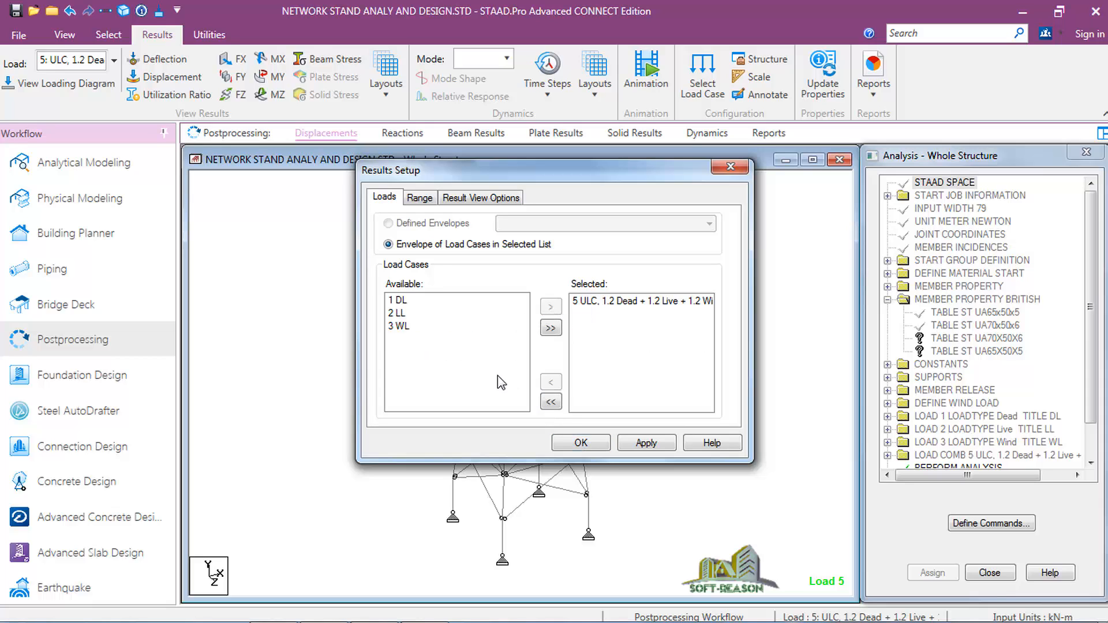
{"action": "left_click", "coordinate": [551, 327]}
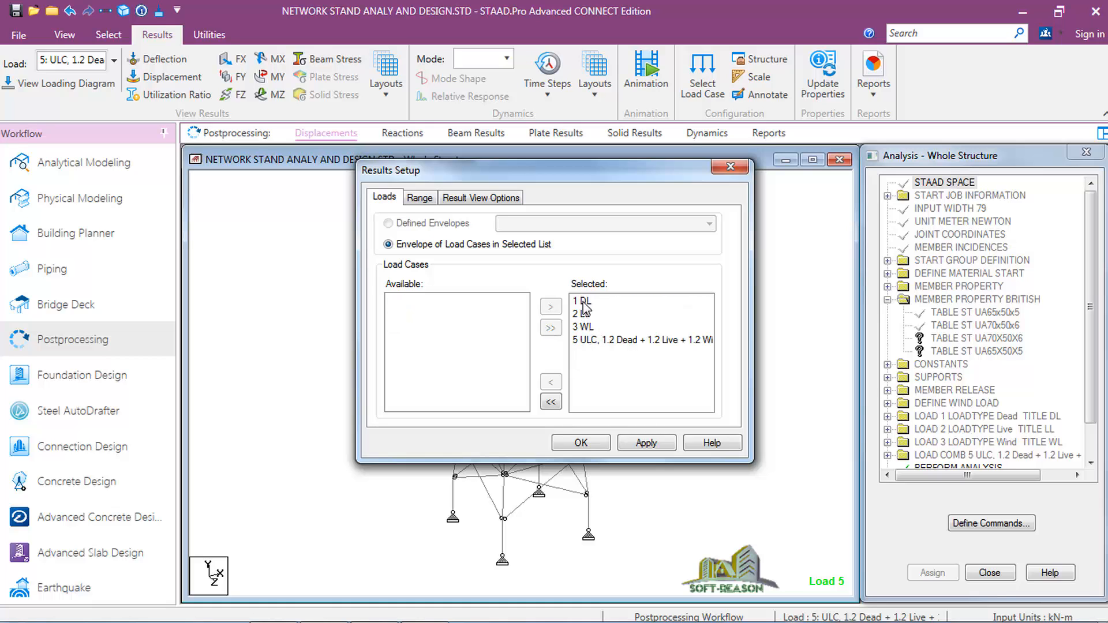
Enable automatic scaling for displacement/deflection and bending in the result view options and accept the results setup
{"action": "left_click", "coordinate": [462, 198]}
{"action": "left_click", "coordinate": [398, 264]}
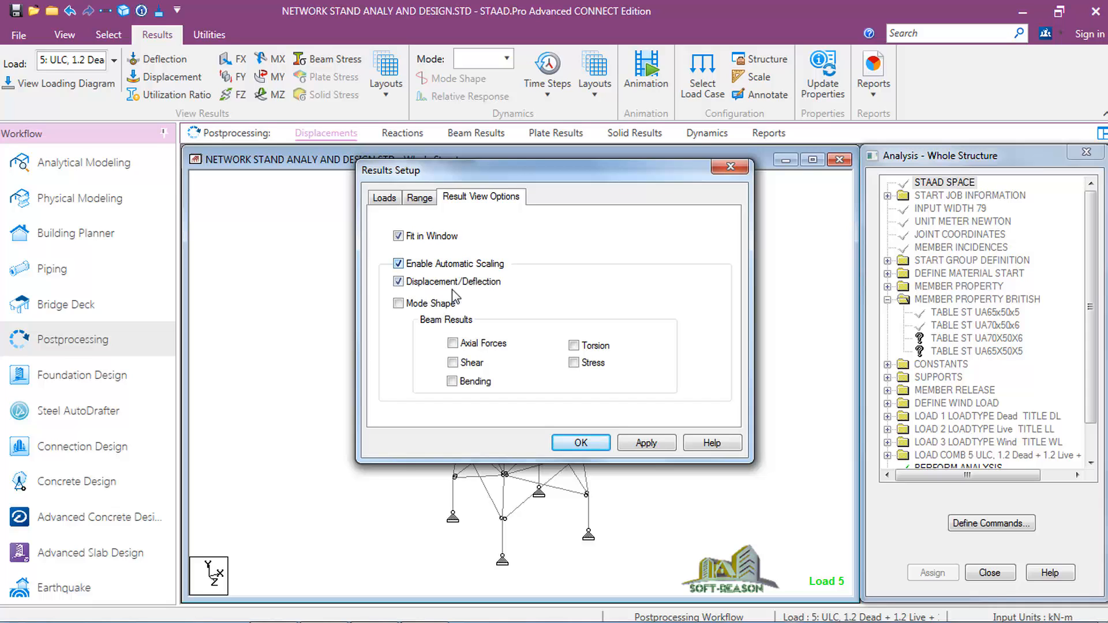
{"action": "left_click", "coordinate": [452, 382]}
{"action": "left_click", "coordinate": [580, 442]}
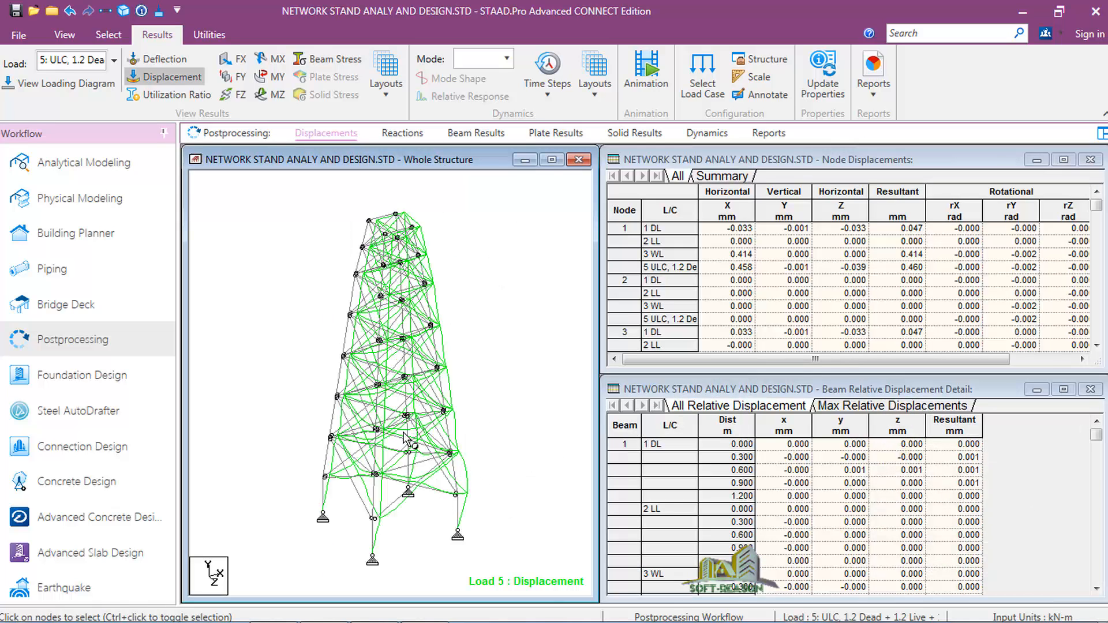
Review the displaced shape and the bending Z, shear Y and bending Y diagrams of the tower for combination 5
{"action": "scroll", "coordinate": [359, 280], "scroll_direction": "up", "scroll_amount": 1}
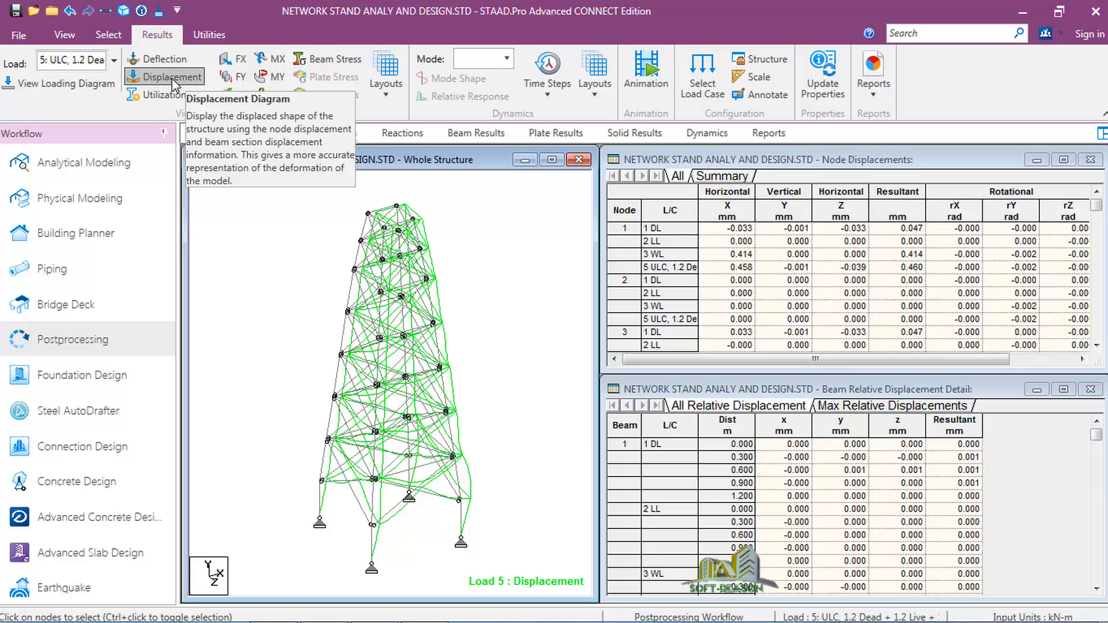
{"action": "left_click", "coordinate": [277, 97]}
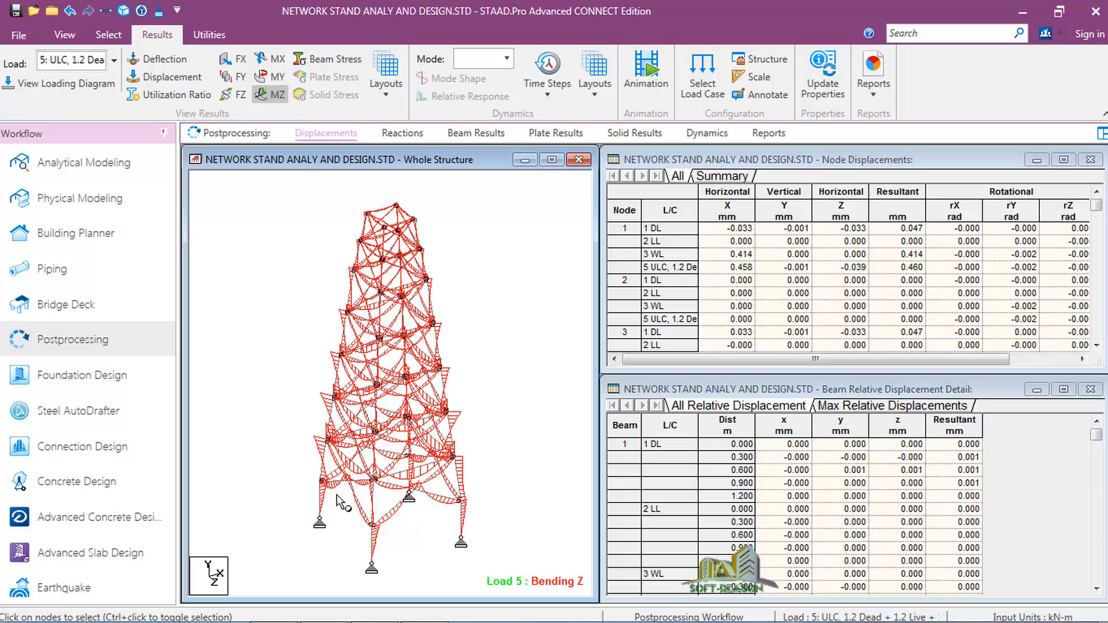
{"action": "left_click", "coordinate": [241, 78]}
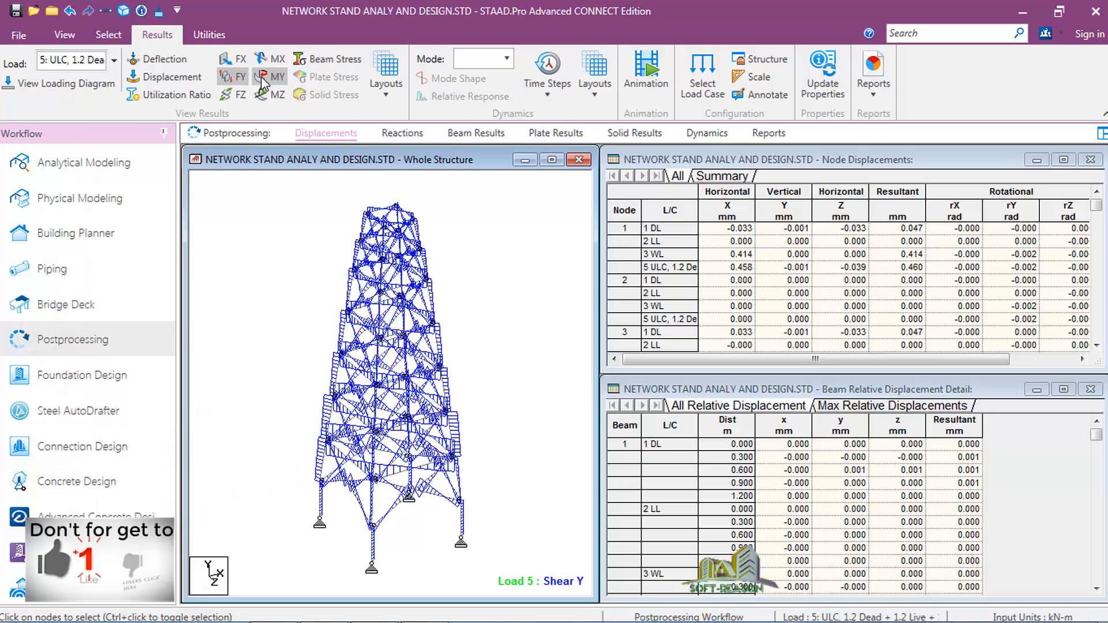
{"action": "left_click", "coordinate": [263, 80]}
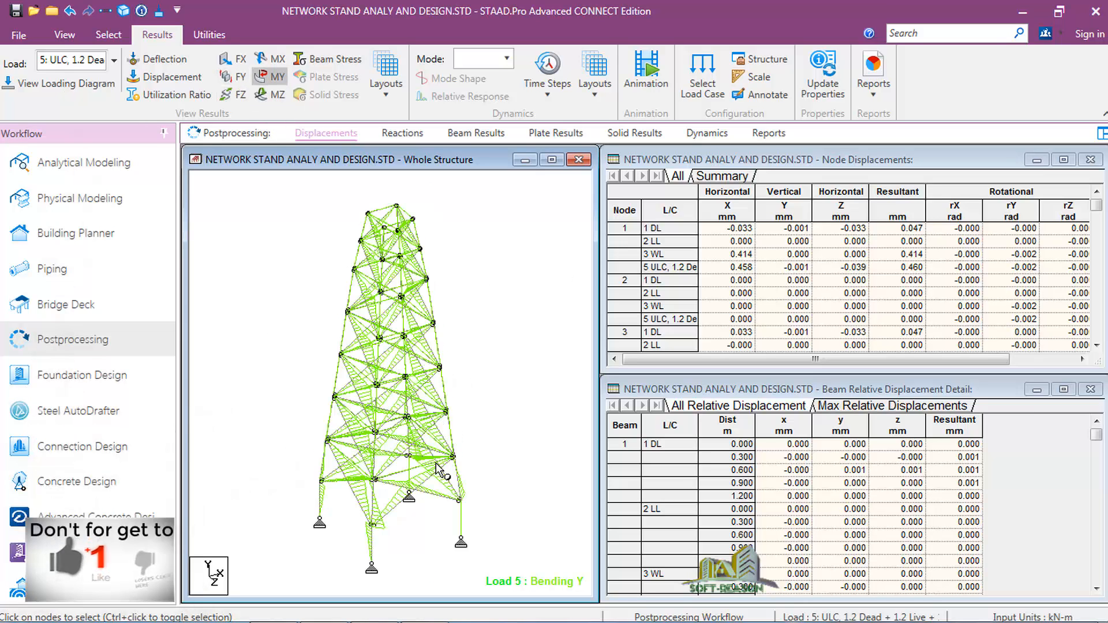
Animate the tower's deflection under combination 5, set the diagram back to No Animation and close the settings
{"action": "left_click", "coordinate": [641, 68]}
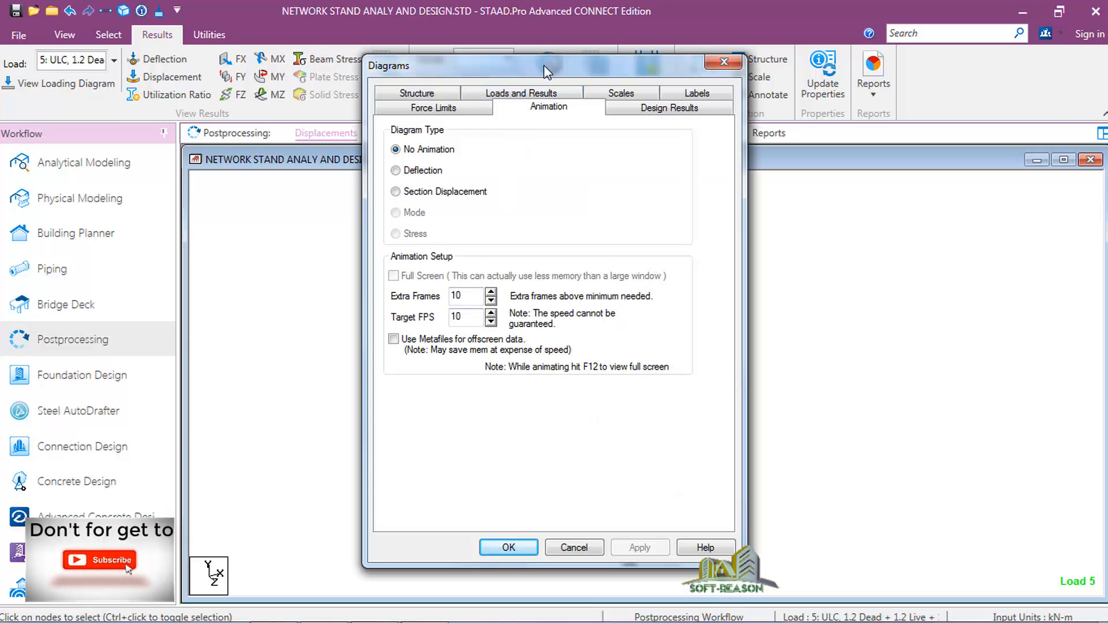
{"action": "left_click_drag", "start_coordinate": [544, 65], "coordinate": [281, 77]}
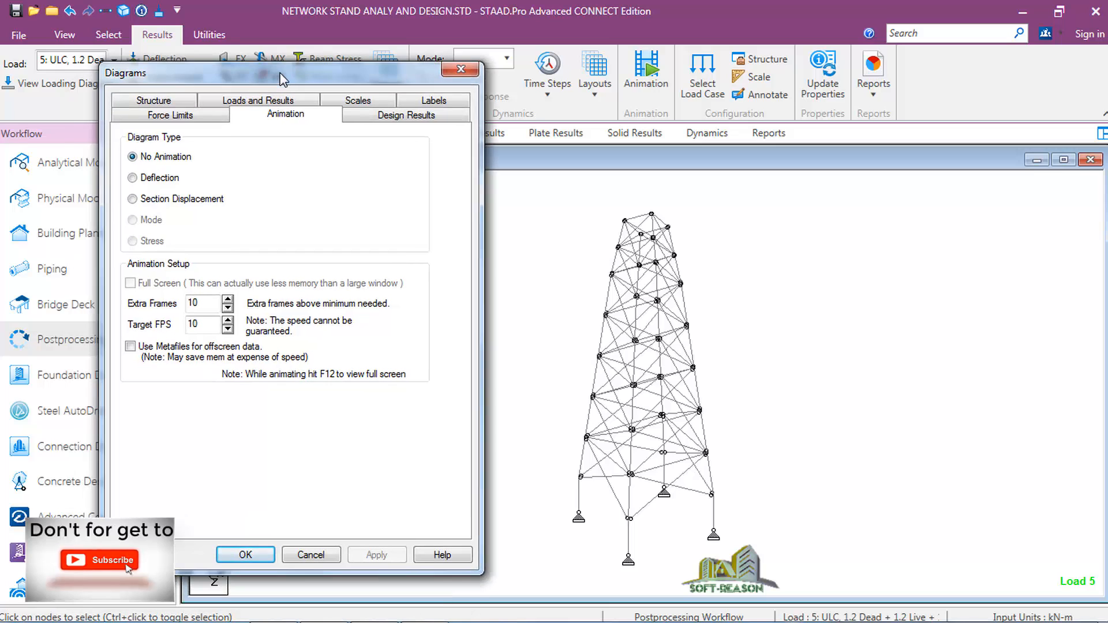
{"action": "left_click", "coordinate": [132, 178]}
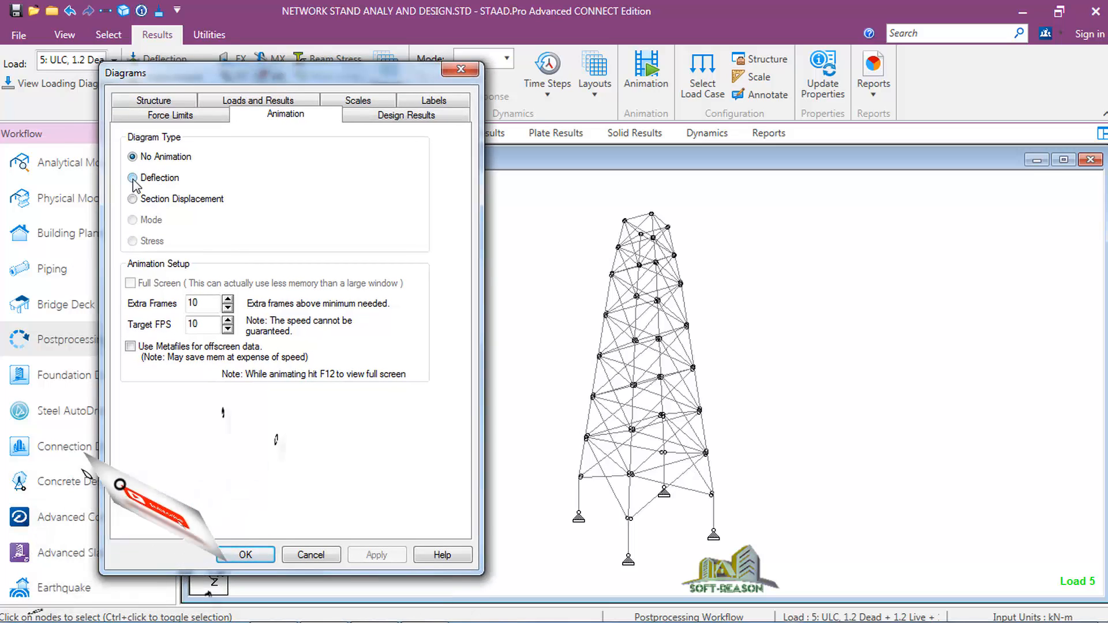
{"action": "left_click", "coordinate": [378, 555]}
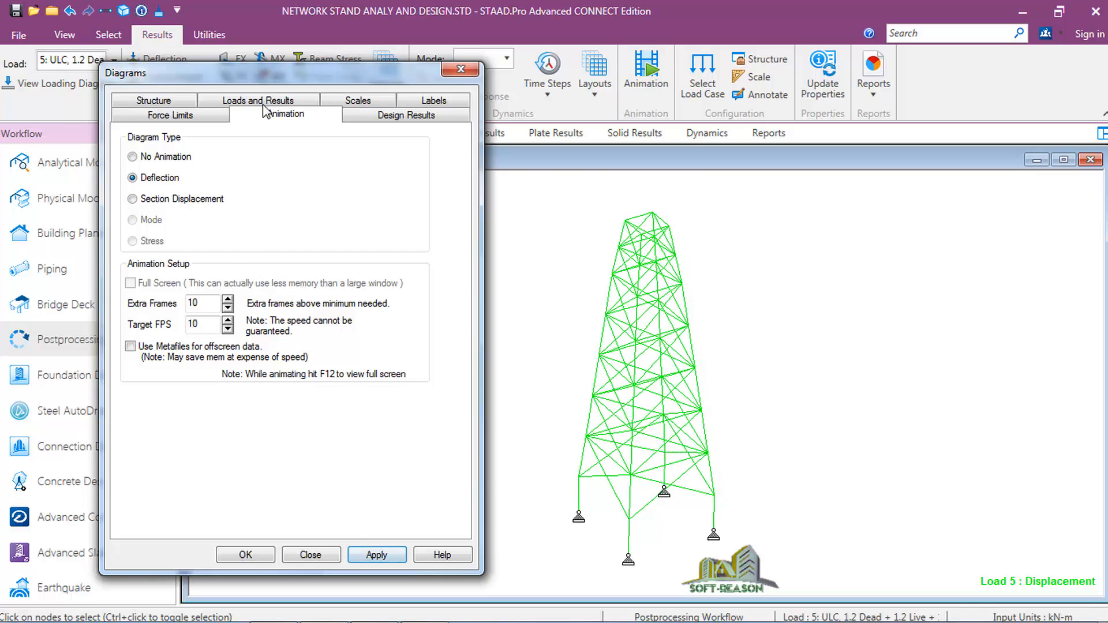
{"action": "left_click_drag", "start_coordinate": [290, 75], "coordinate": [358, 77]}
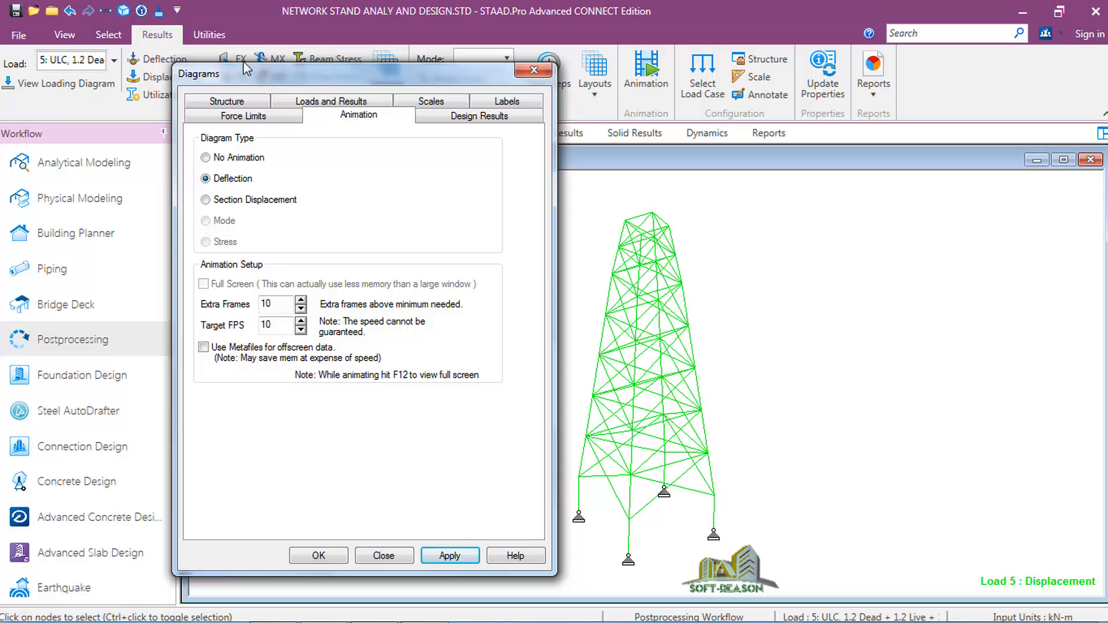
{"action": "left_click_drag", "start_coordinate": [316, 79], "coordinate": [362, 124]}
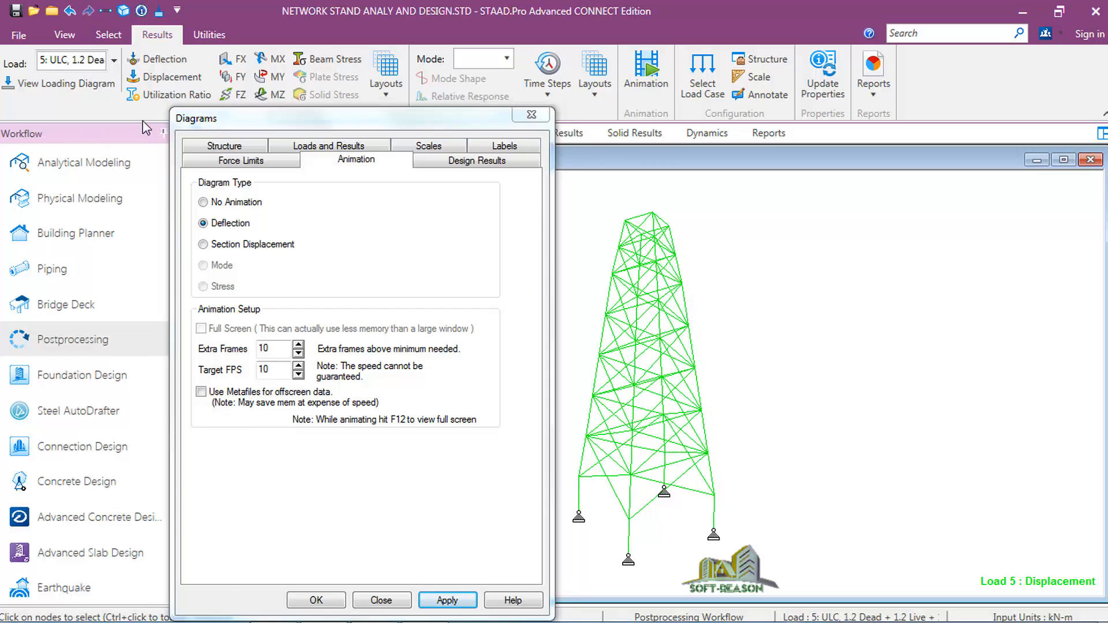
{"action": "left_click", "coordinate": [203, 202]}
{"action": "left_click", "coordinate": [453, 603]}
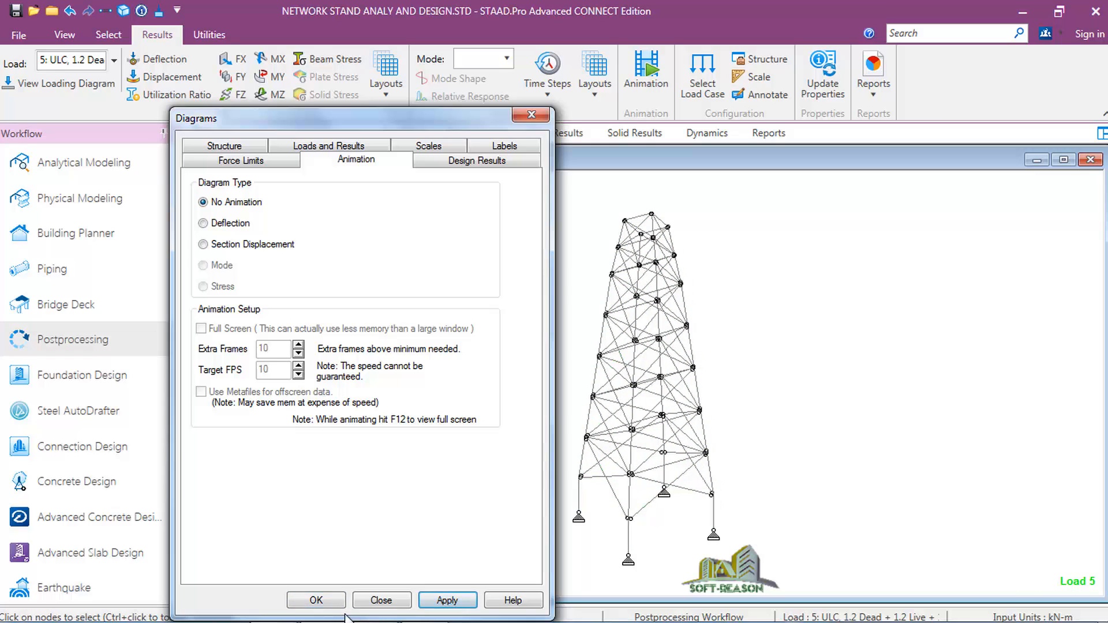
{"action": "left_click", "coordinate": [316, 601]}
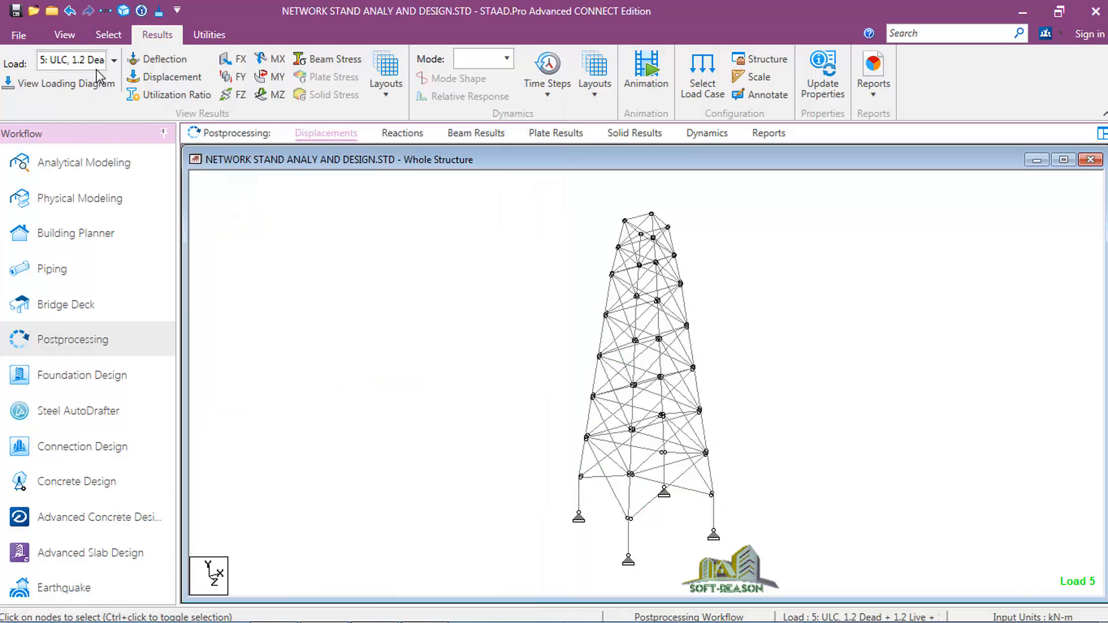
Animate the tower's deflection under load case 3 WL, set the diagram back to No Animation and close the settings
{"action": "left_click", "coordinate": [115, 60]}
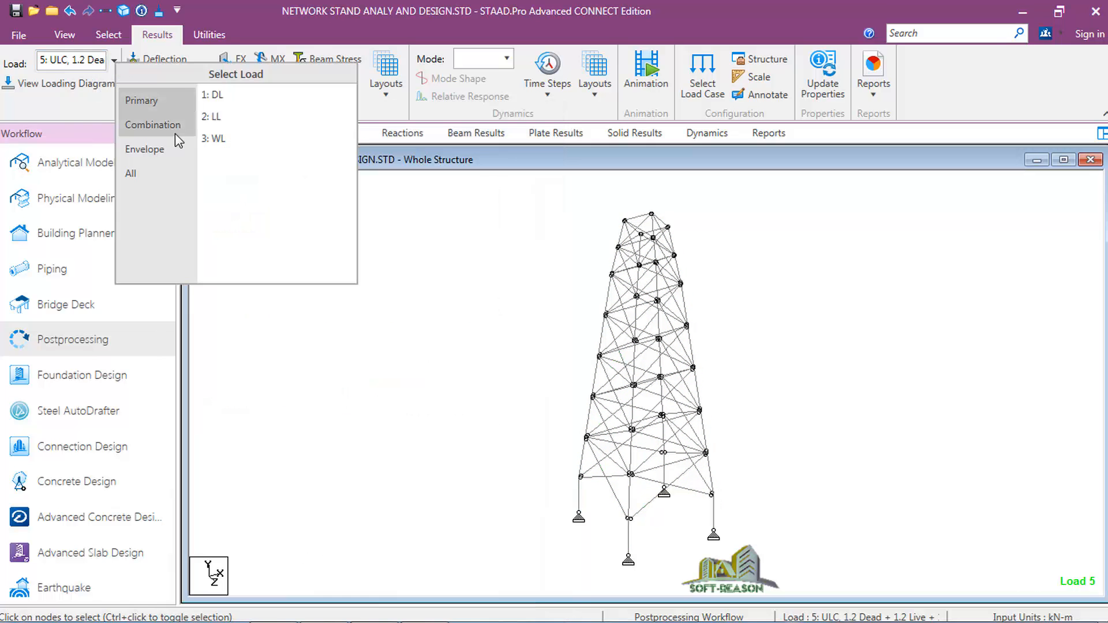
{"action": "left_click", "coordinate": [217, 141]}
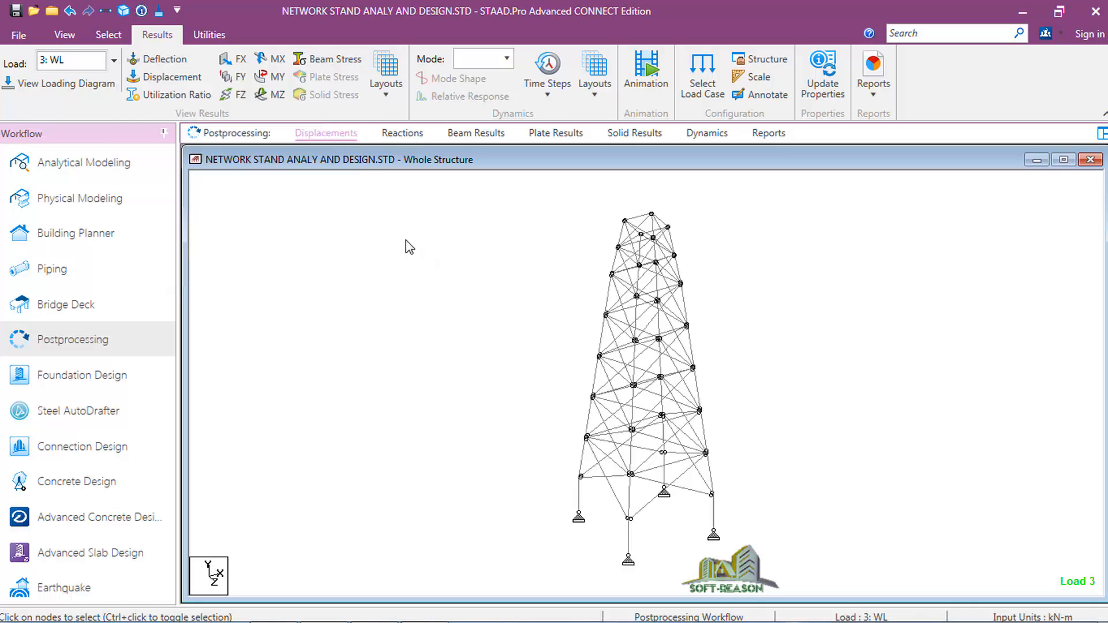
{"action": "left_click", "coordinate": [645, 72]}
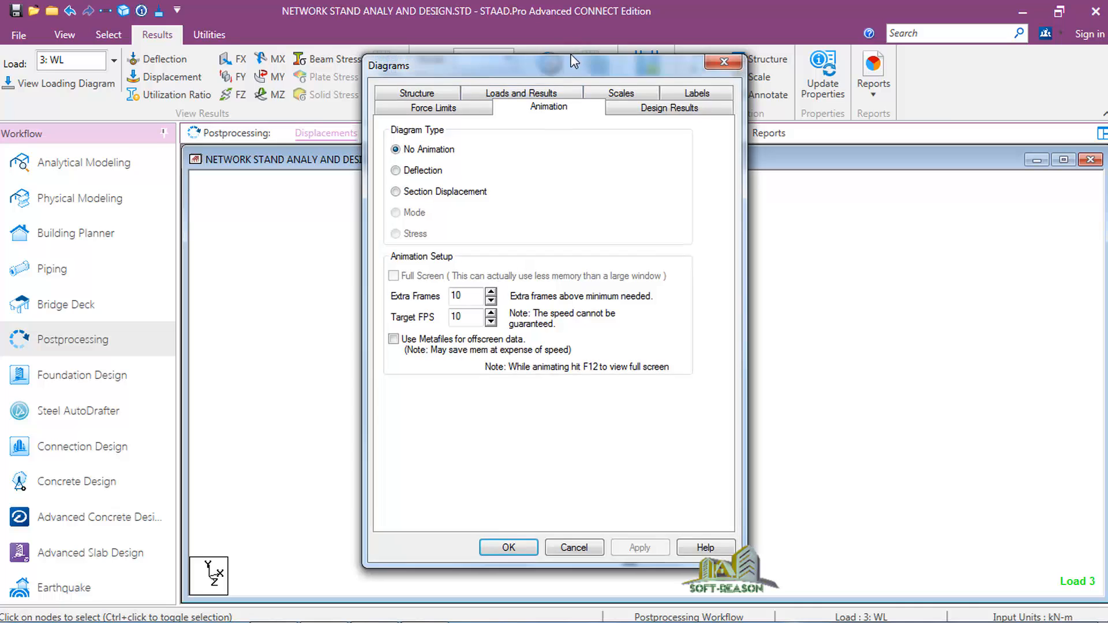
{"action": "left_click_drag", "start_coordinate": [562, 74], "coordinate": [333, 104]}
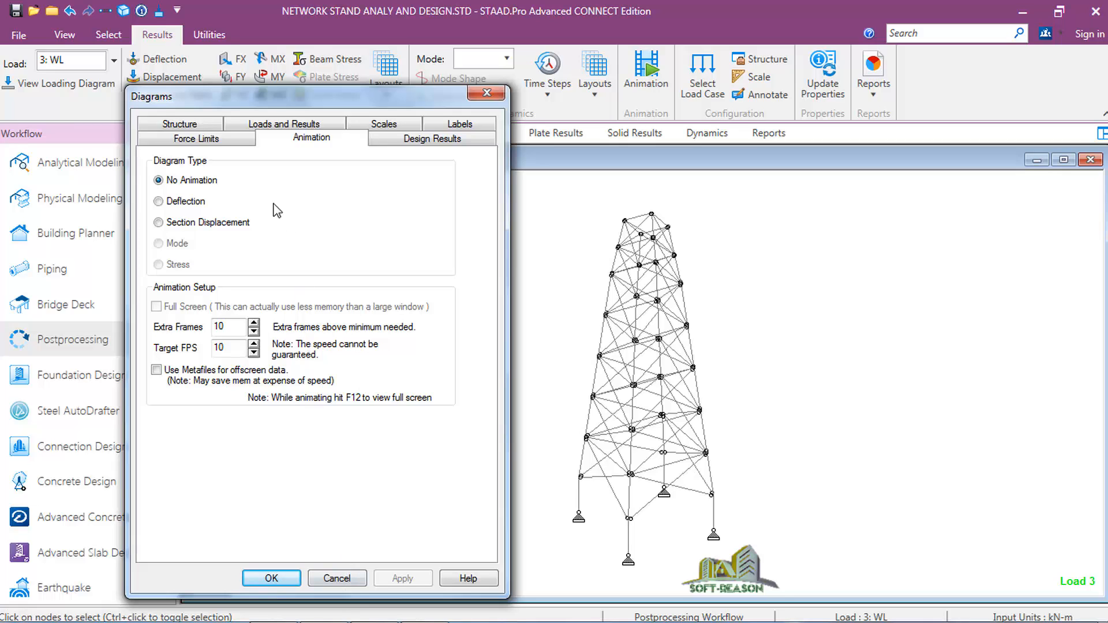
{"action": "left_click", "coordinate": [186, 205]}
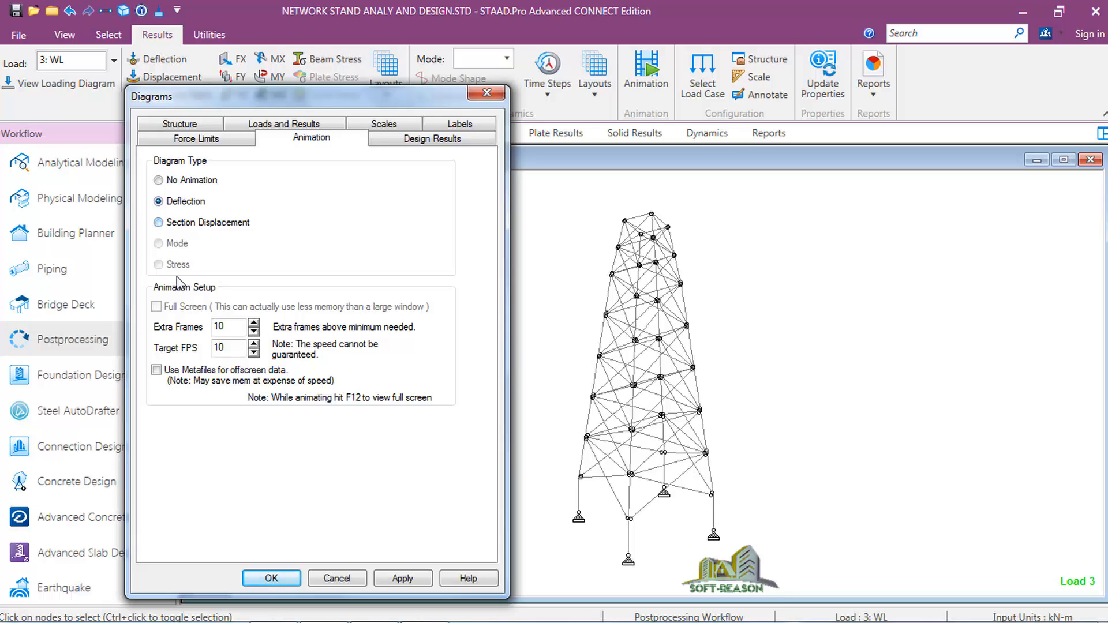
{"action": "left_click", "coordinate": [399, 579]}
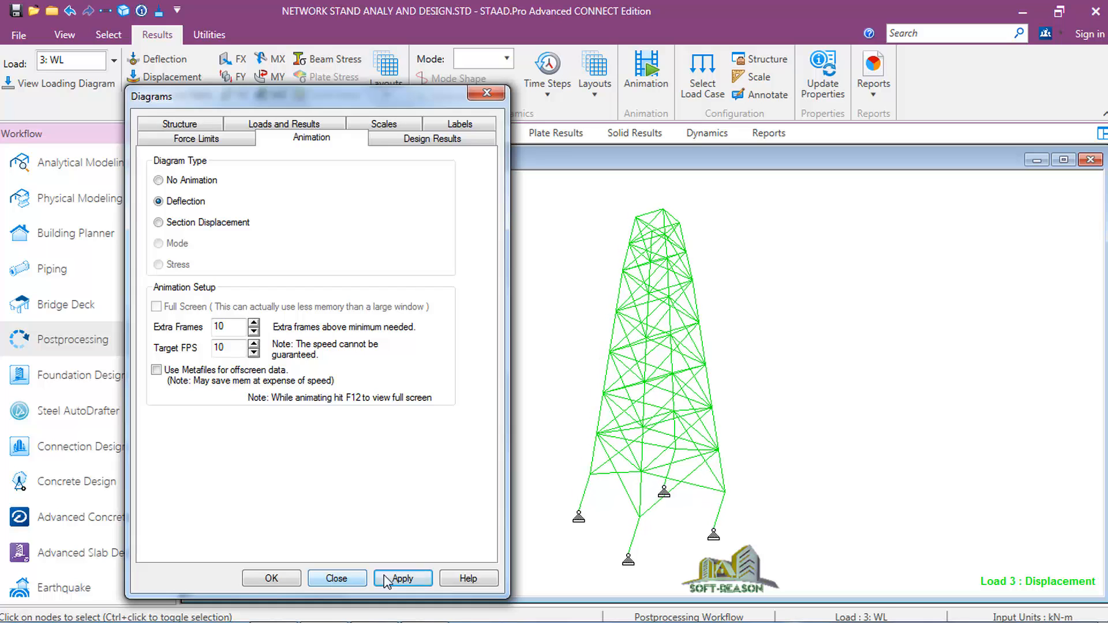
{"action": "left_click", "coordinate": [158, 180]}
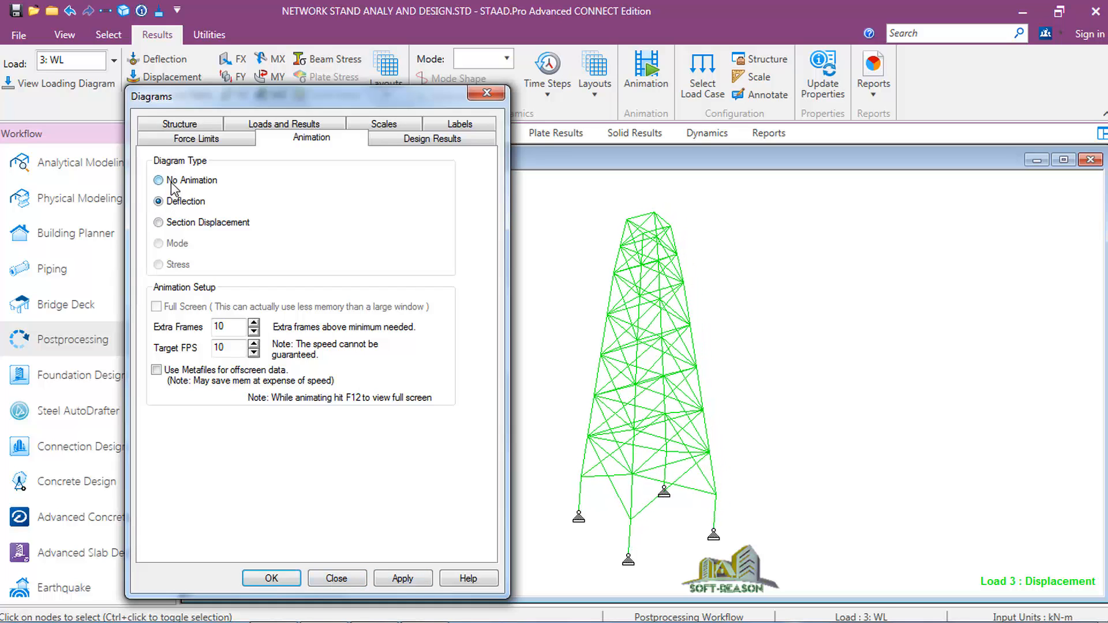
{"action": "left_click", "coordinate": [388, 579]}
{"action": "left_click", "coordinate": [271, 578]}
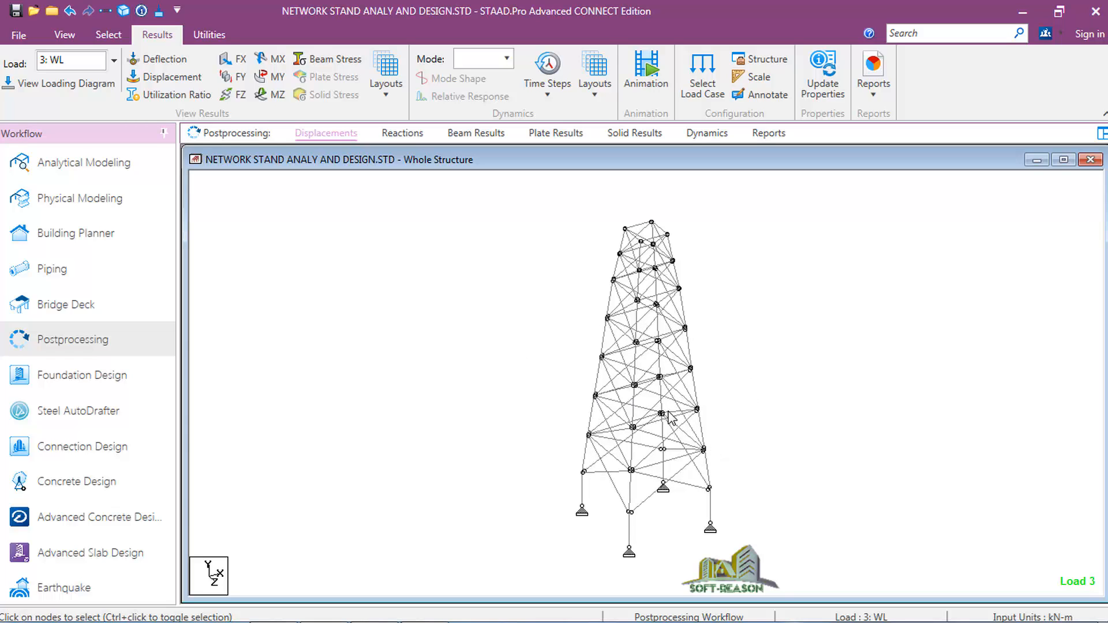
Review the support reactions and the node displacement results of the tower for load case 3 WL
{"action": "middle_click_drag", "start_coordinate": [669, 417], "coordinate": [509, 389]}
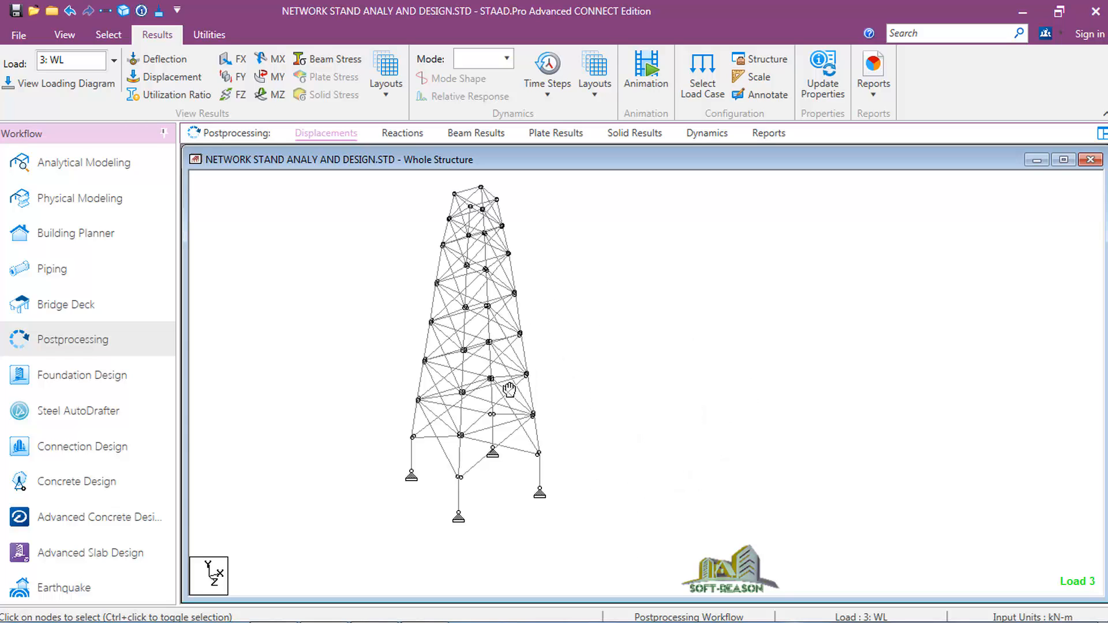
{"action": "left_click", "coordinate": [390, 138]}
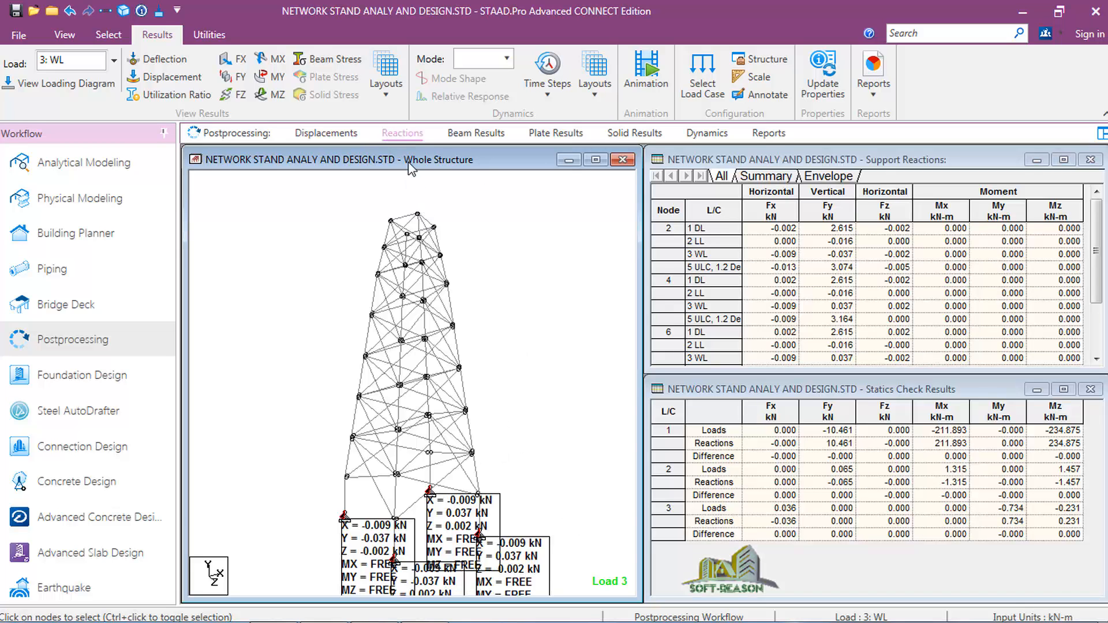
{"action": "left_click", "coordinate": [325, 133]}
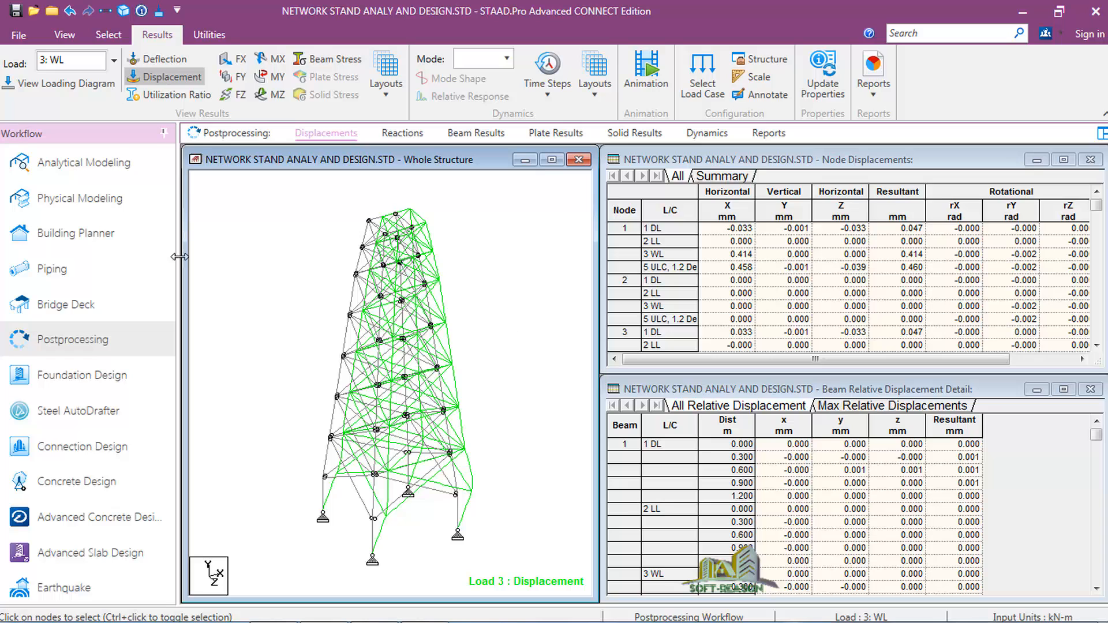
Return to the Analytical Modeling workflow and bring up the post-analysis print commands for the whole structure
{"action": "left_click", "coordinate": [82, 163]}
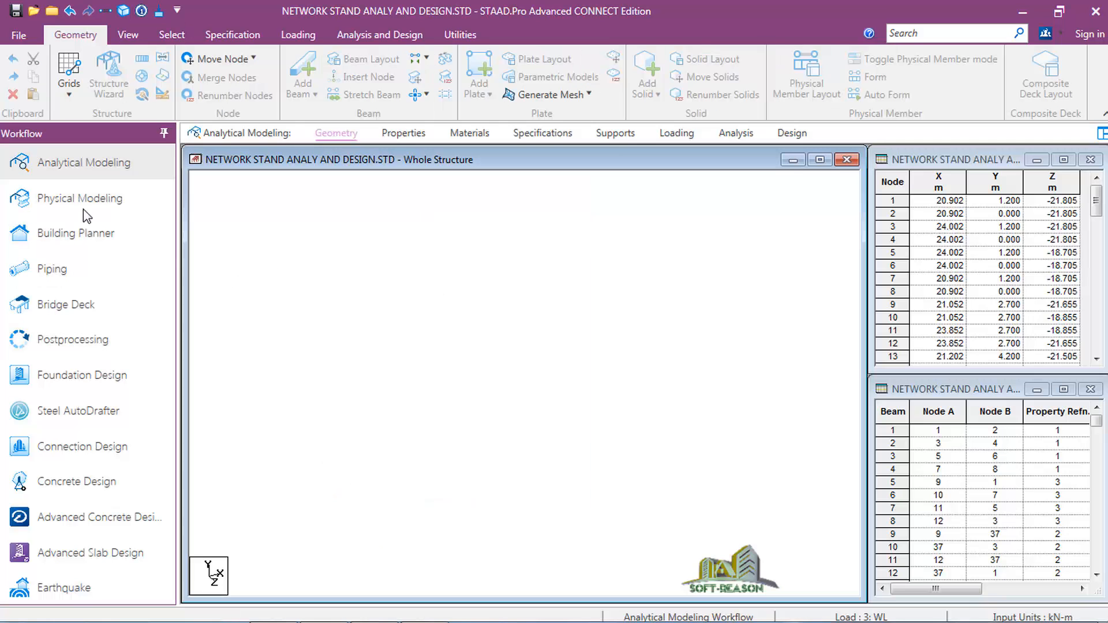
{"action": "left_click", "coordinate": [791, 133]}
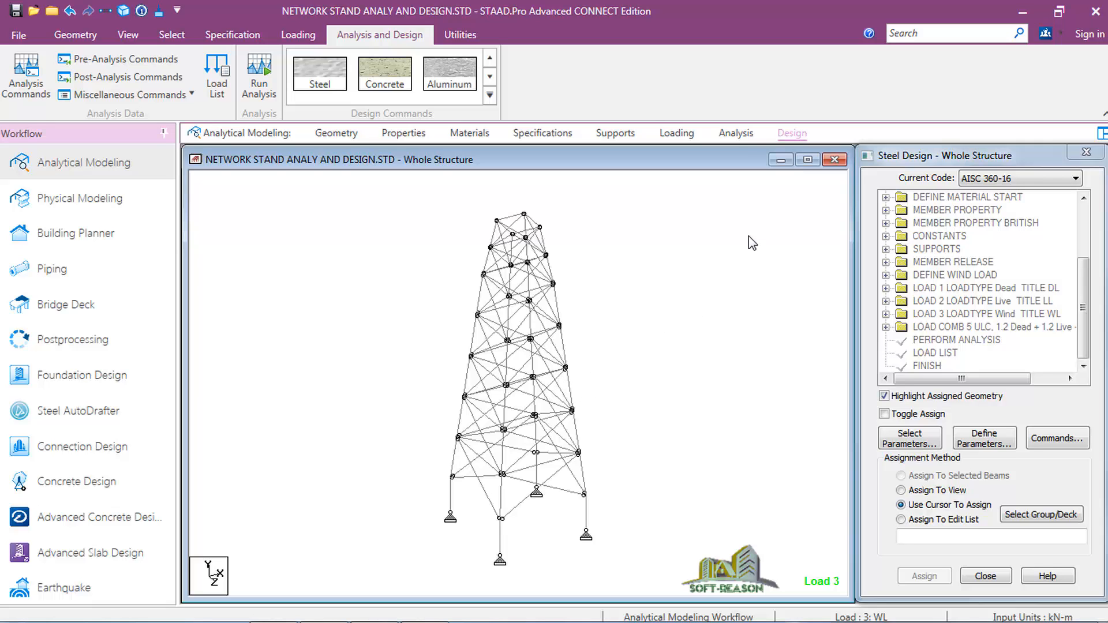
{"action": "left_click", "coordinate": [738, 138]}
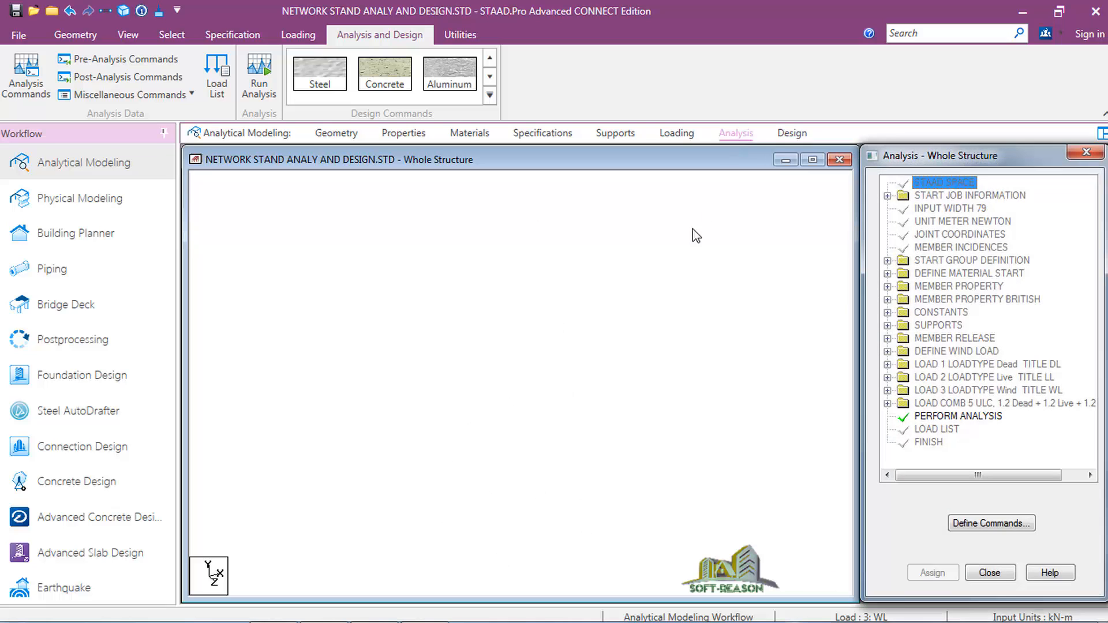
{"action": "left_click", "coordinate": [90, 60]}
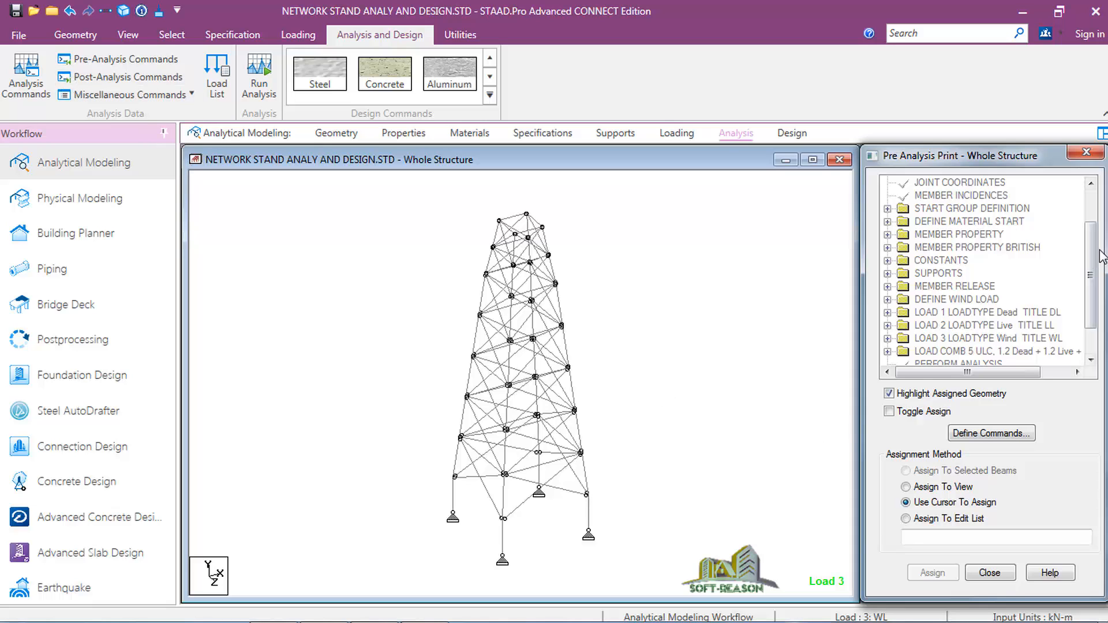
{"action": "scroll", "coordinate": [1095, 254], "scroll_direction": "down", "scroll_amount": 1}
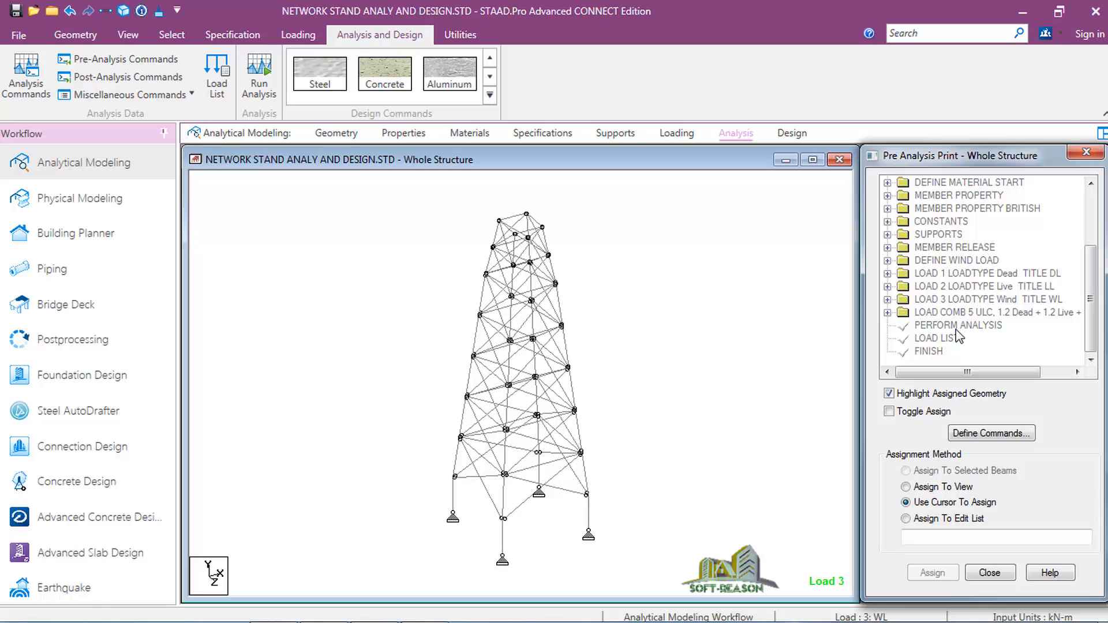
{"action": "left_click", "coordinate": [114, 80]}
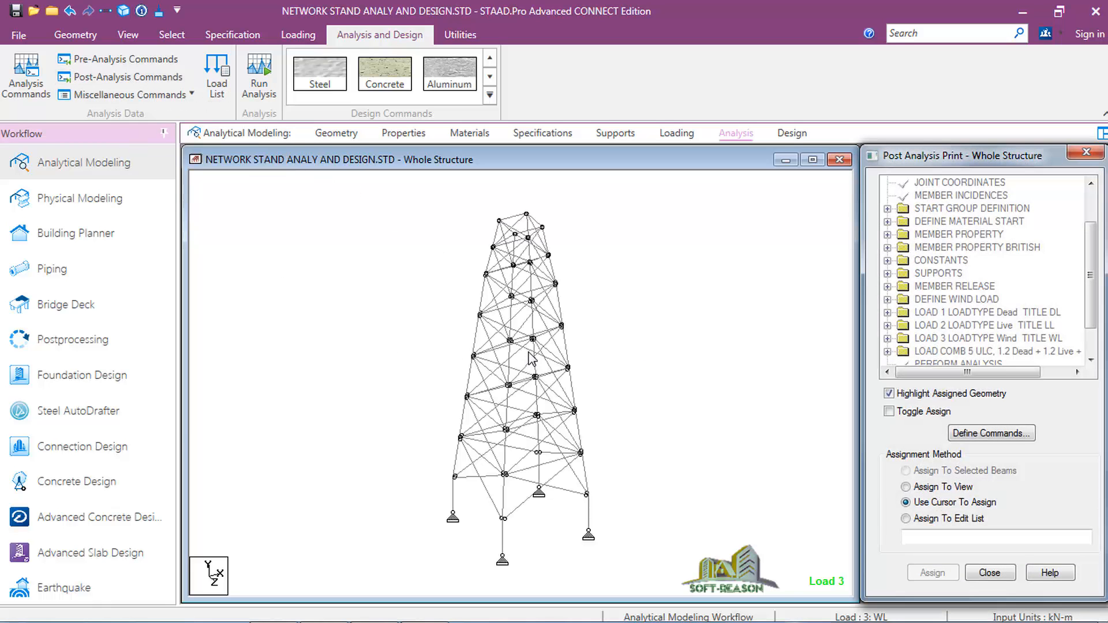
Add a post-analysis load list command containing only load combination 5 ULC
{"action": "left_click", "coordinate": [995, 438]}
{"action": "left_click_drag", "start_coordinate": [717, 156], "coordinate": [220, 85]}
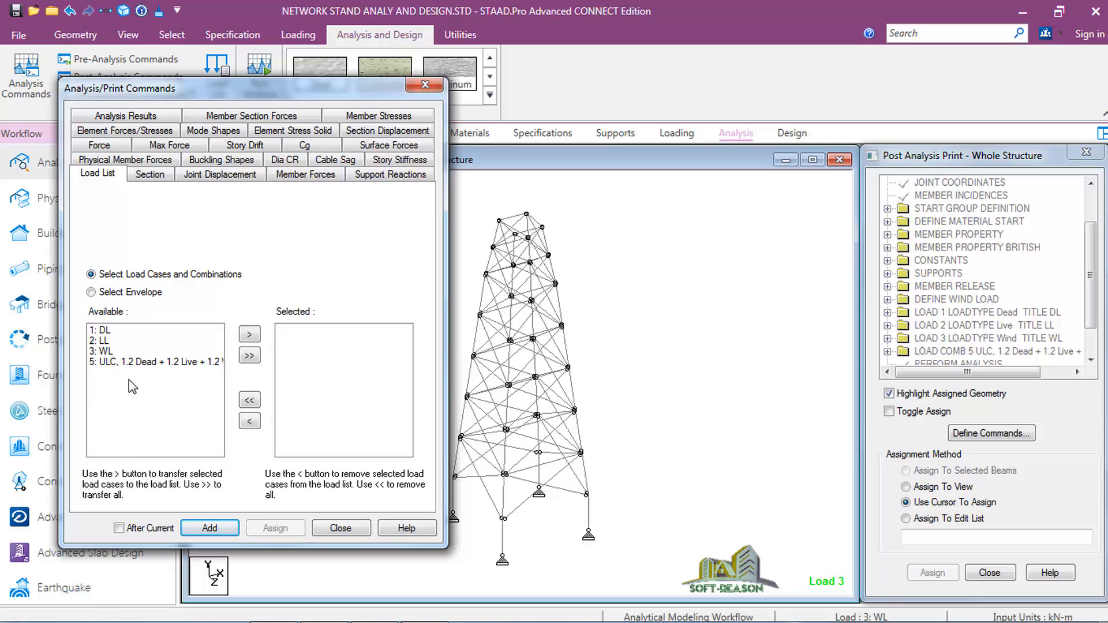
{"action": "left_click", "coordinate": [133, 365]}
{"action": "left_click", "coordinate": [249, 335]}
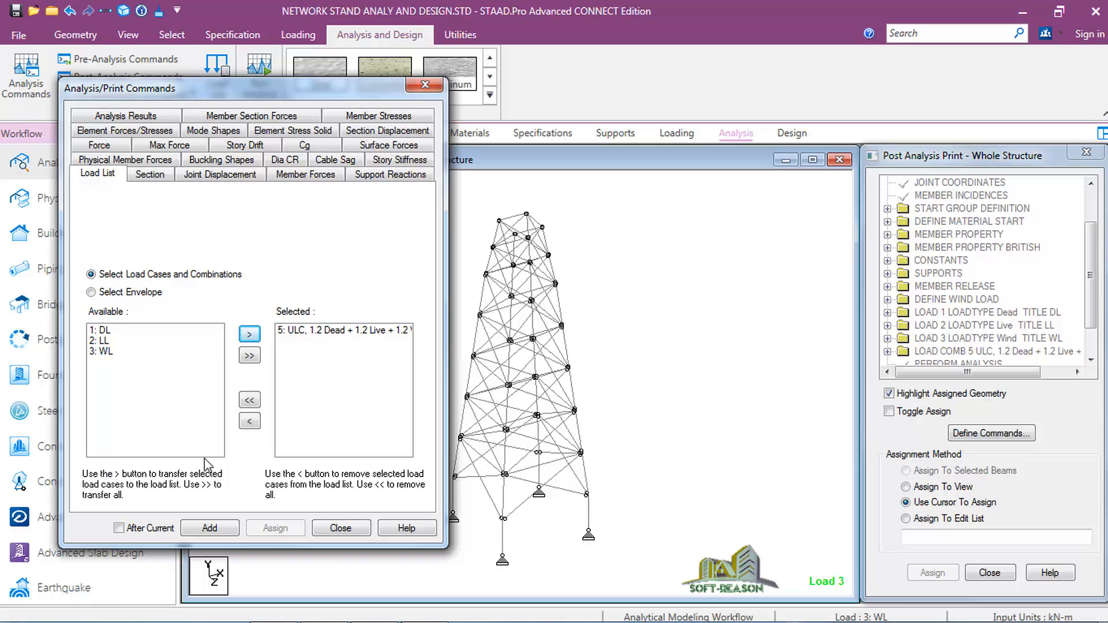
{"action": "left_click", "coordinate": [221, 530]}
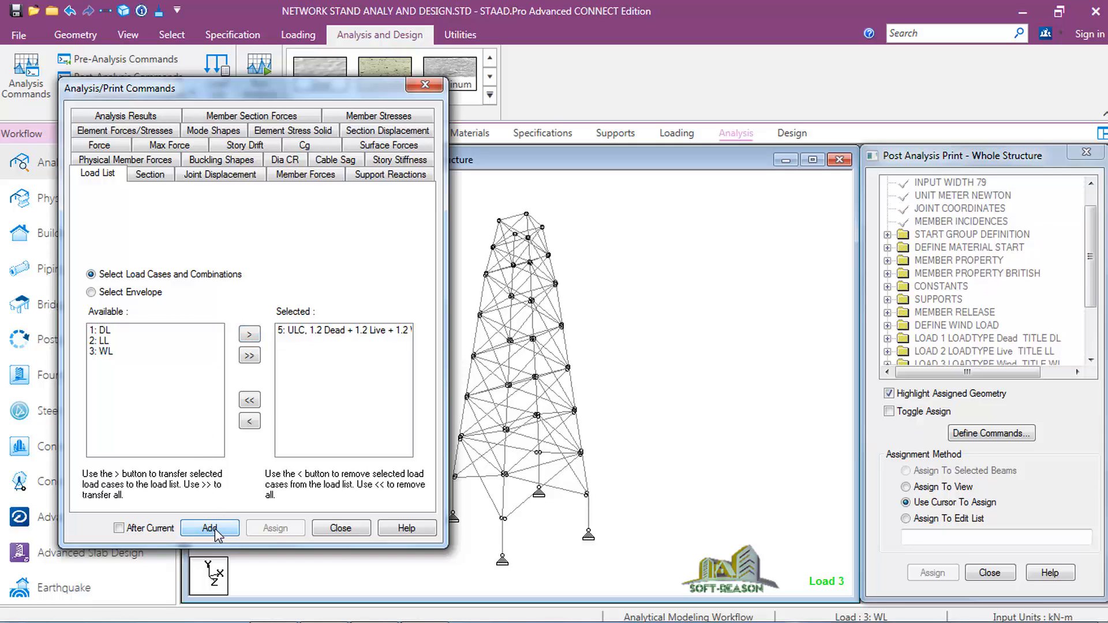
Add a Section command with start 0.0 and end 1.0, and a Support Reactions print command
{"action": "left_click", "coordinate": [146, 175]}
{"action": "left_click", "coordinate": [206, 530]}
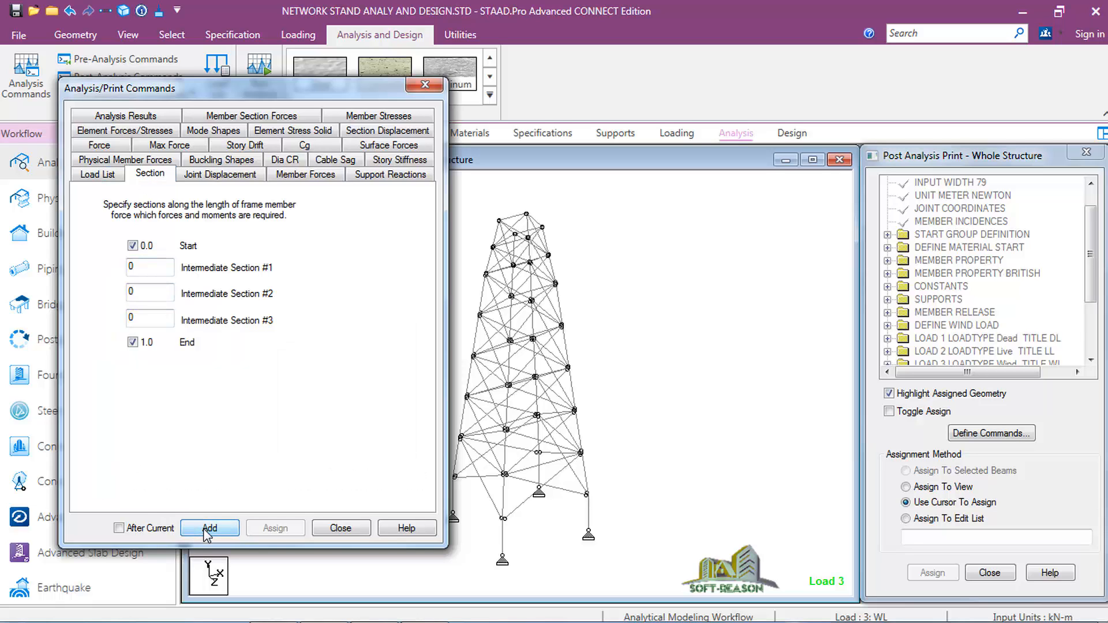
{"action": "left_click", "coordinate": [381, 174]}
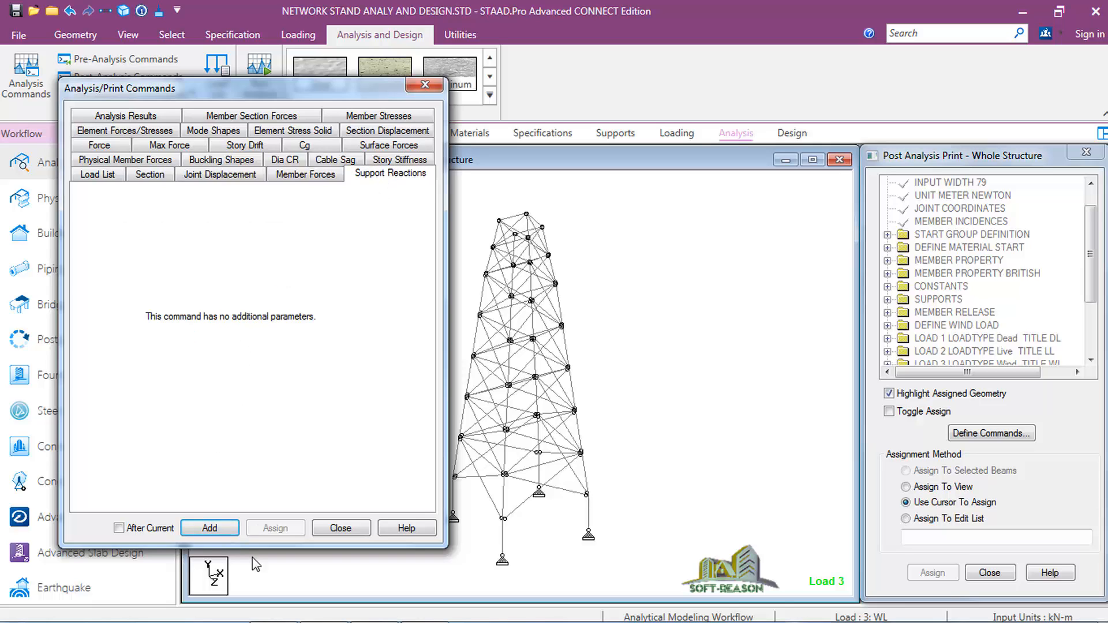
{"action": "left_click", "coordinate": [210, 528]}
Add the Buckling Shapes and Analysis Results print commands and finish defining commands
{"action": "left_click", "coordinate": [214, 159]}
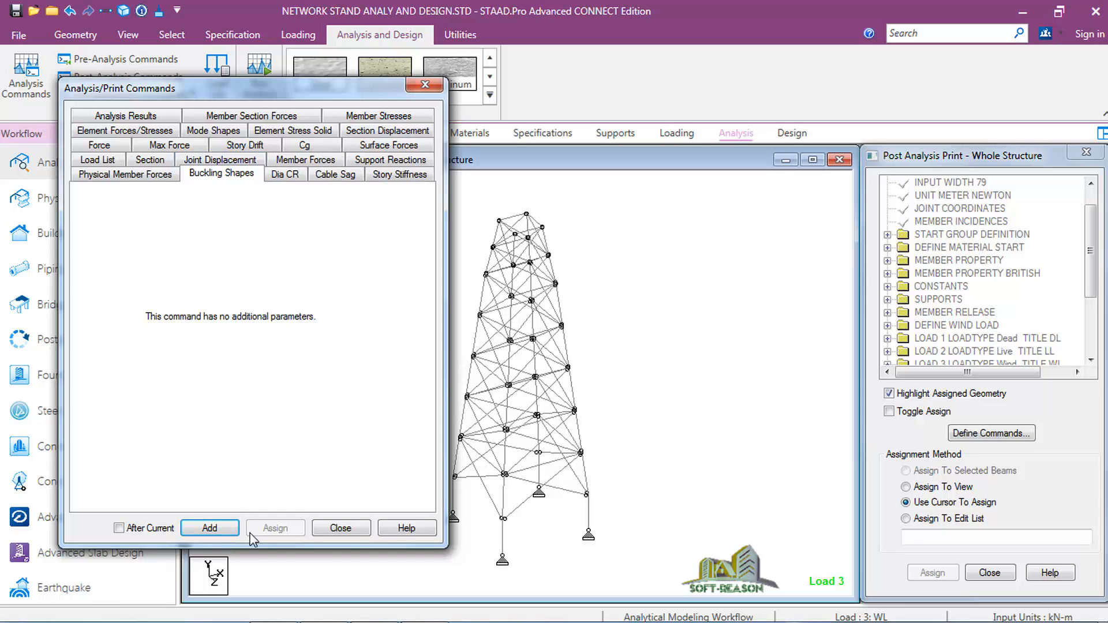
{"action": "left_click", "coordinate": [210, 529]}
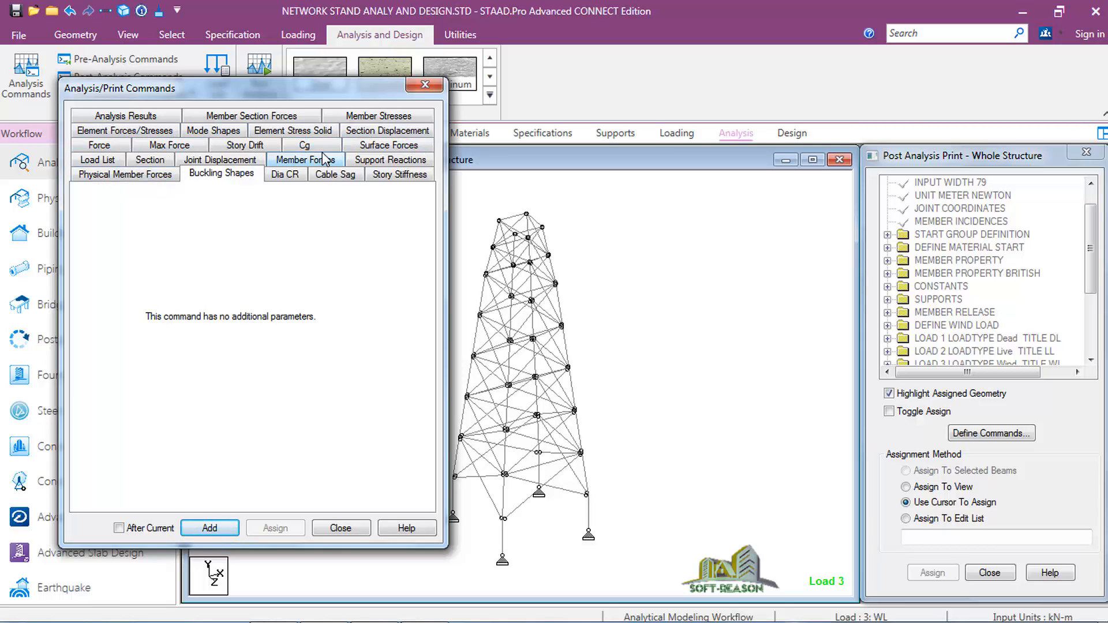
{"action": "left_click", "coordinate": [110, 117]}
{"action": "left_click", "coordinate": [212, 527]}
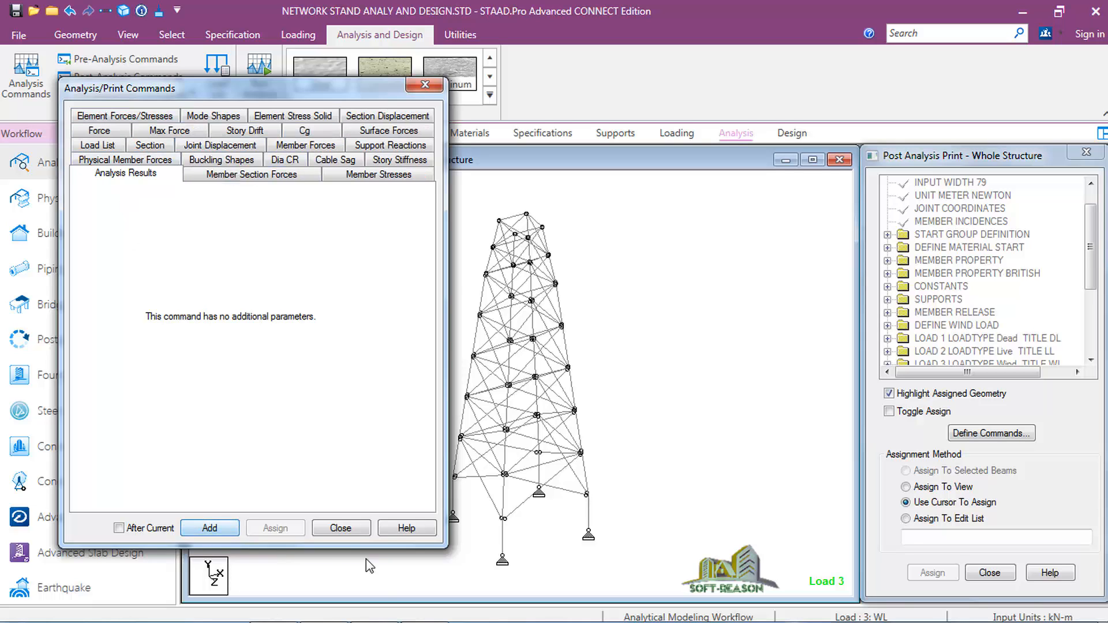
{"action": "left_click", "coordinate": [345, 532]}
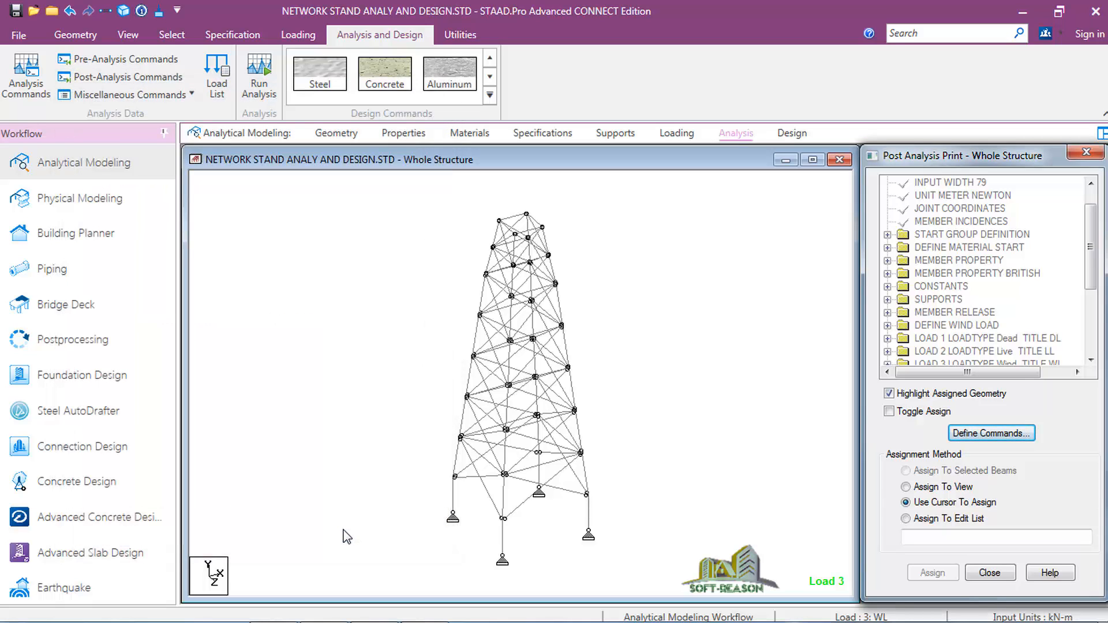
Assign the SECTION 0 1 command to all tower members above the four support legs as selected beams
{"action": "scroll", "coordinate": [1004, 361], "scroll_direction": "down", "scroll_amount": 4}
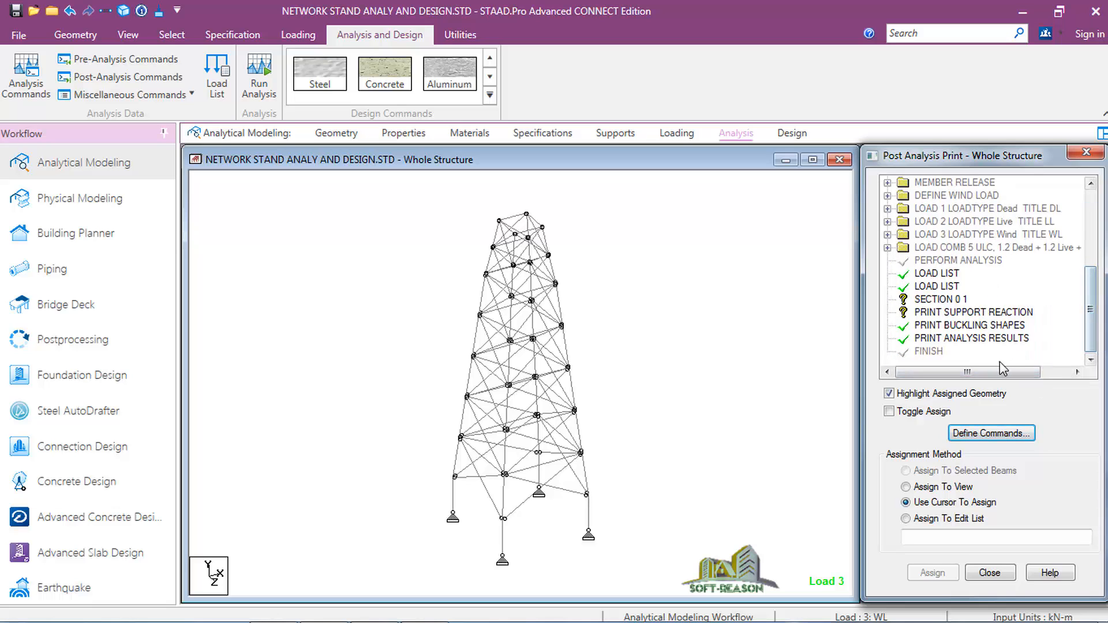
{"action": "left_click", "coordinate": [934, 299]}
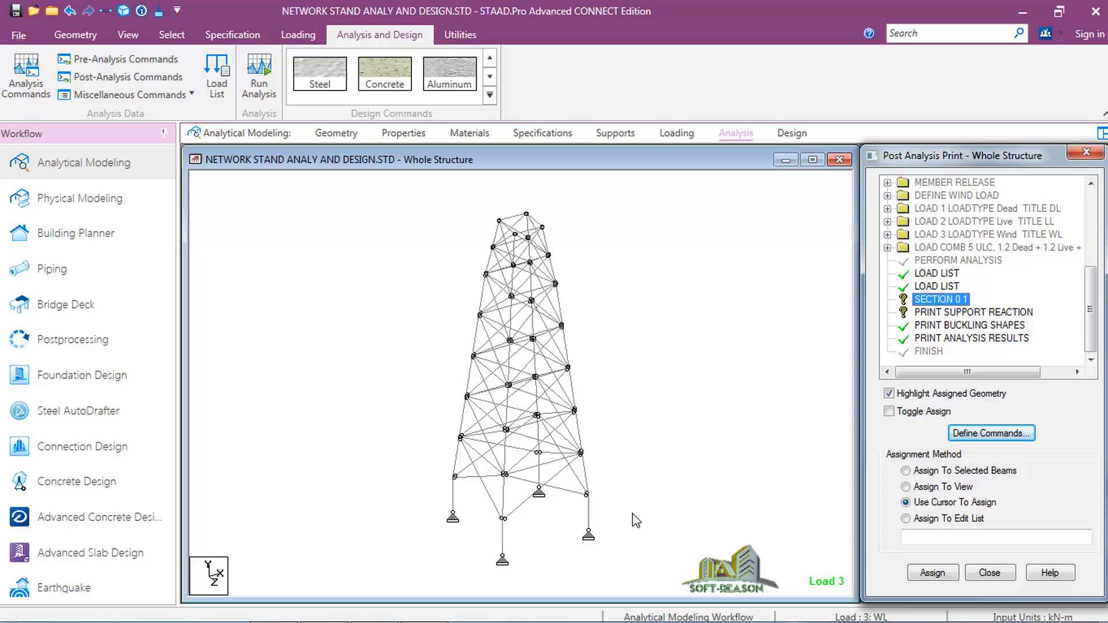
{"action": "left_click", "coordinate": [453, 507]}
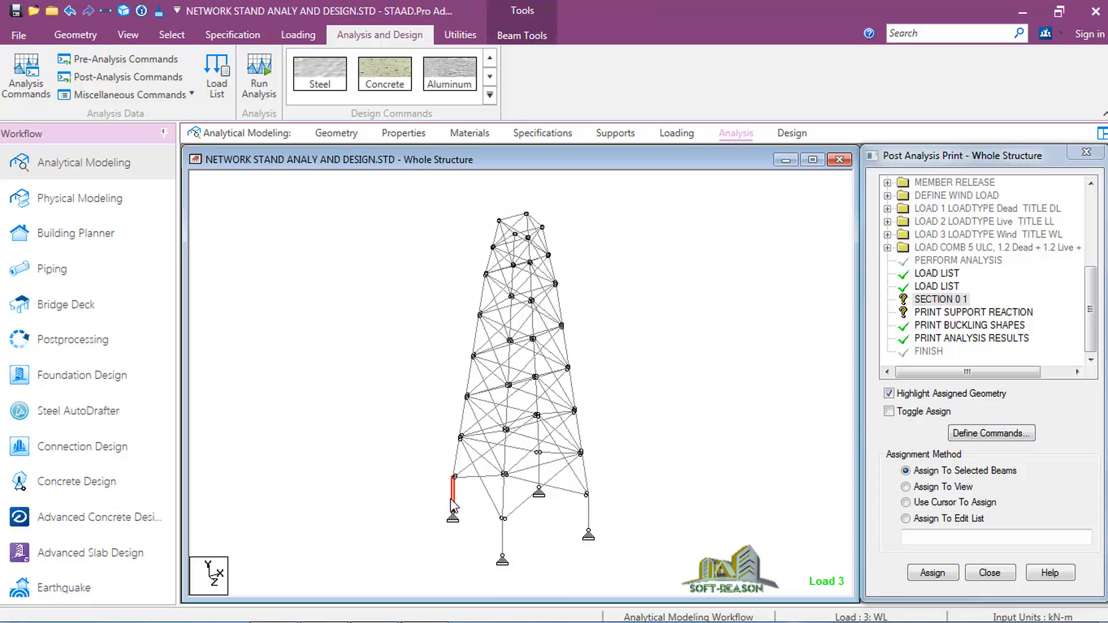
{"action": "left_click", "coordinate": [503, 540]}
{"action": "left_click", "coordinate": [590, 512]}
{"action": "left_click", "coordinate": [128, 34]}
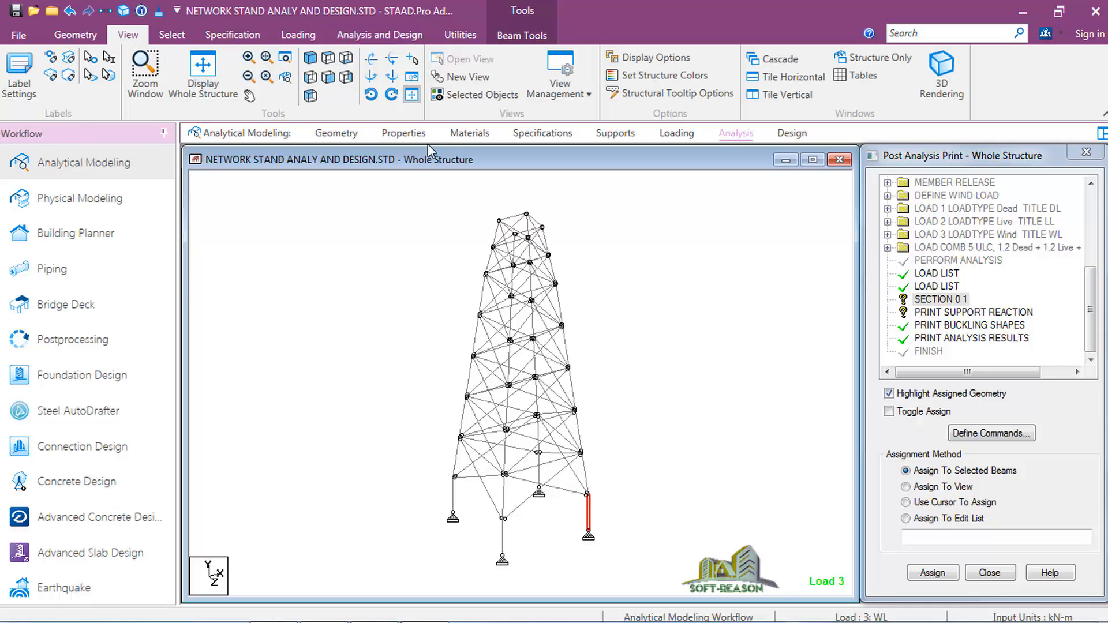
{"action": "left_click", "coordinate": [345, 78]}
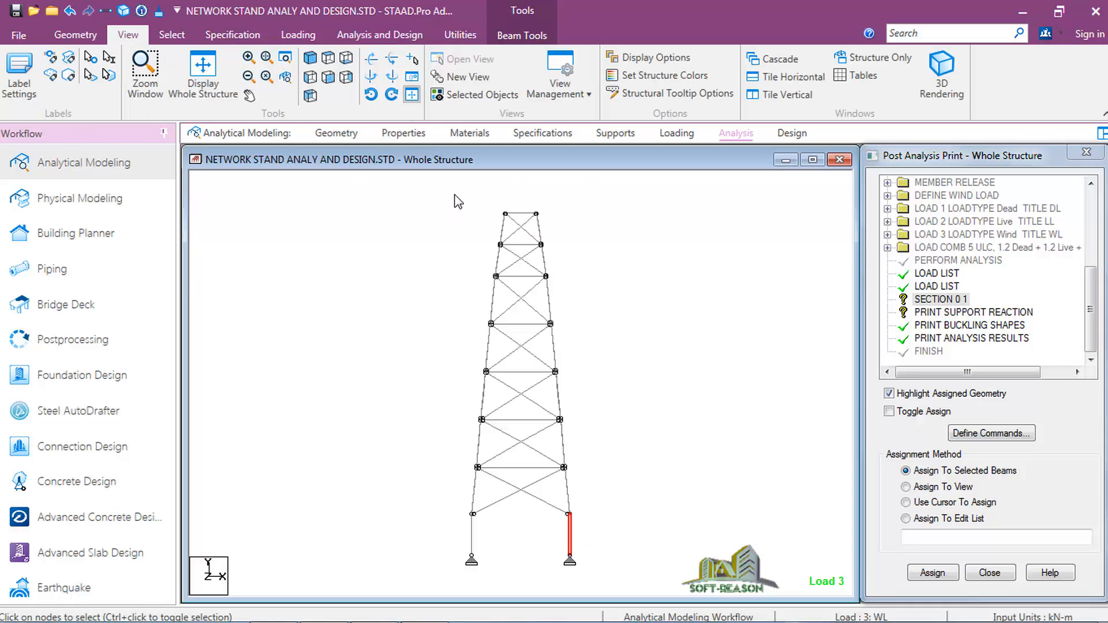
{"action": "left_click_drag", "start_coordinate": [455, 192], "coordinate": [626, 534]}
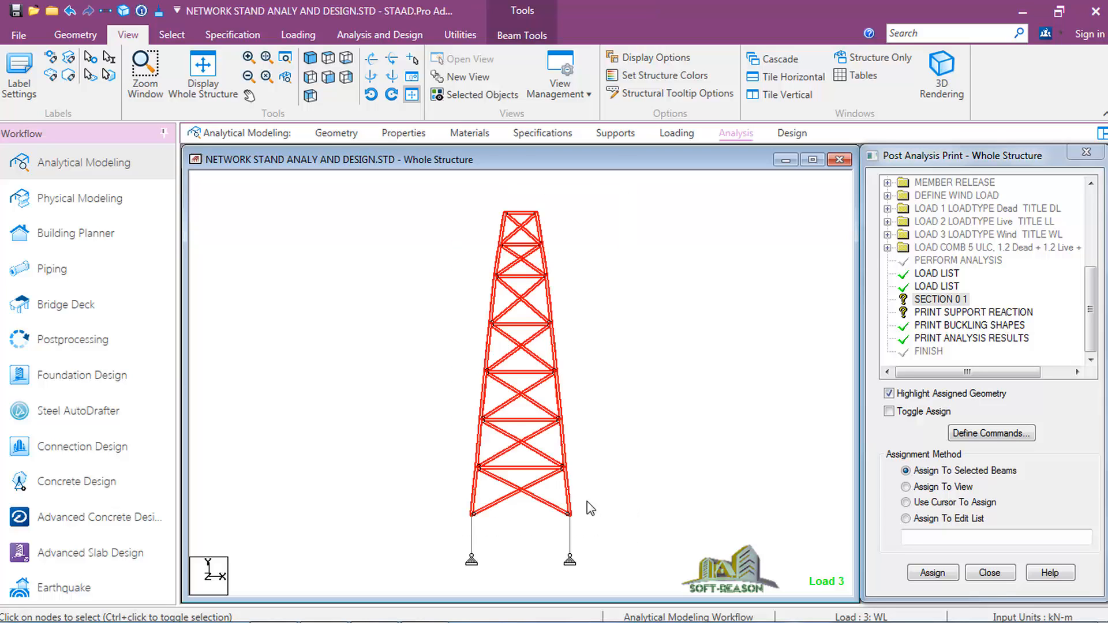
{"action": "left_click", "coordinate": [310, 58]}
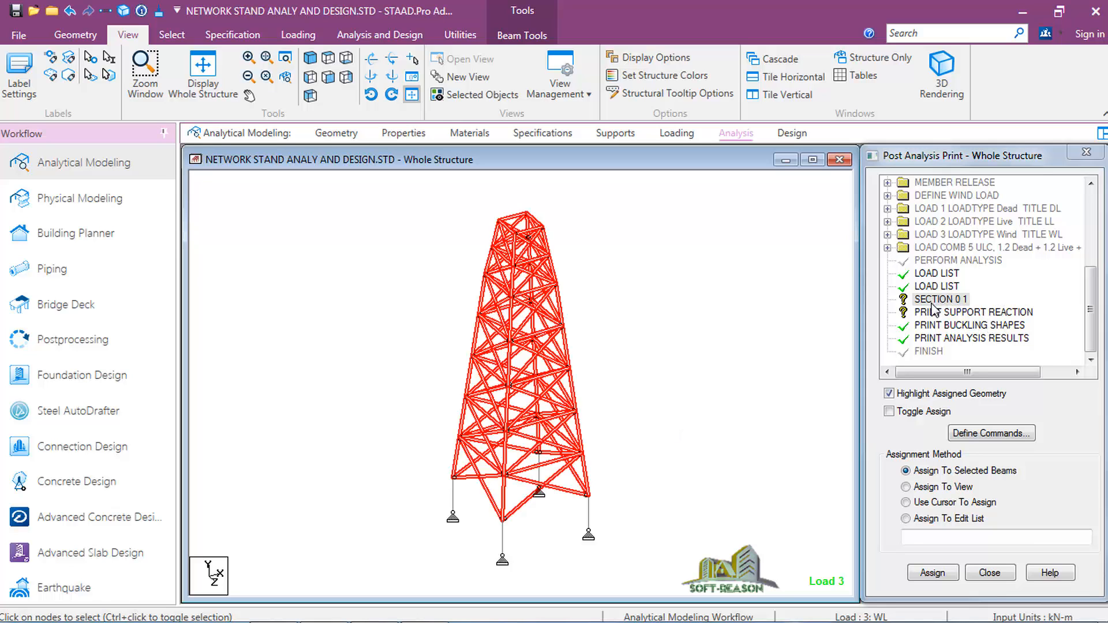
{"action": "left_click", "coordinate": [933, 572]}
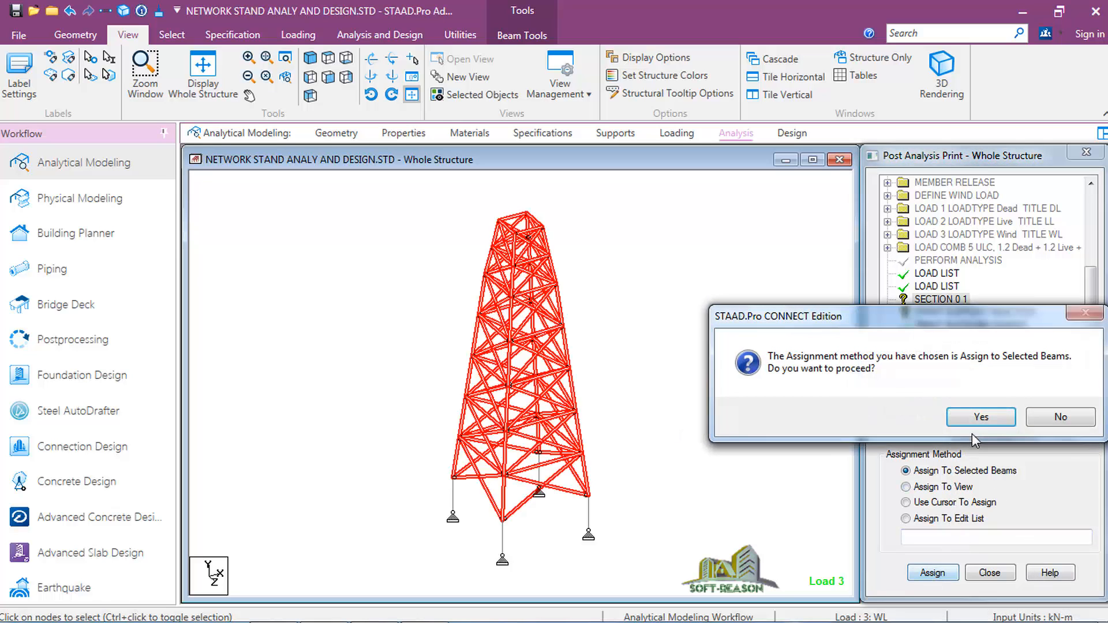
{"action": "left_click", "coordinate": [975, 418]}
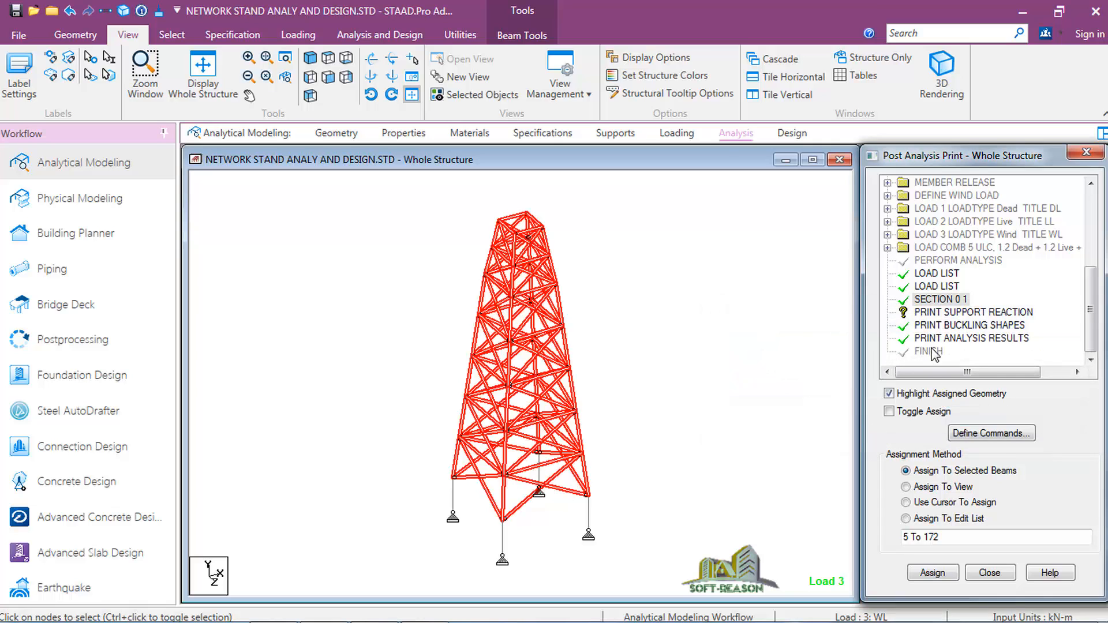
Assign the PRINT SUPPORT REACTION command to the structure using the Assign To View method
{"action": "left_click", "coordinate": [958, 313]}
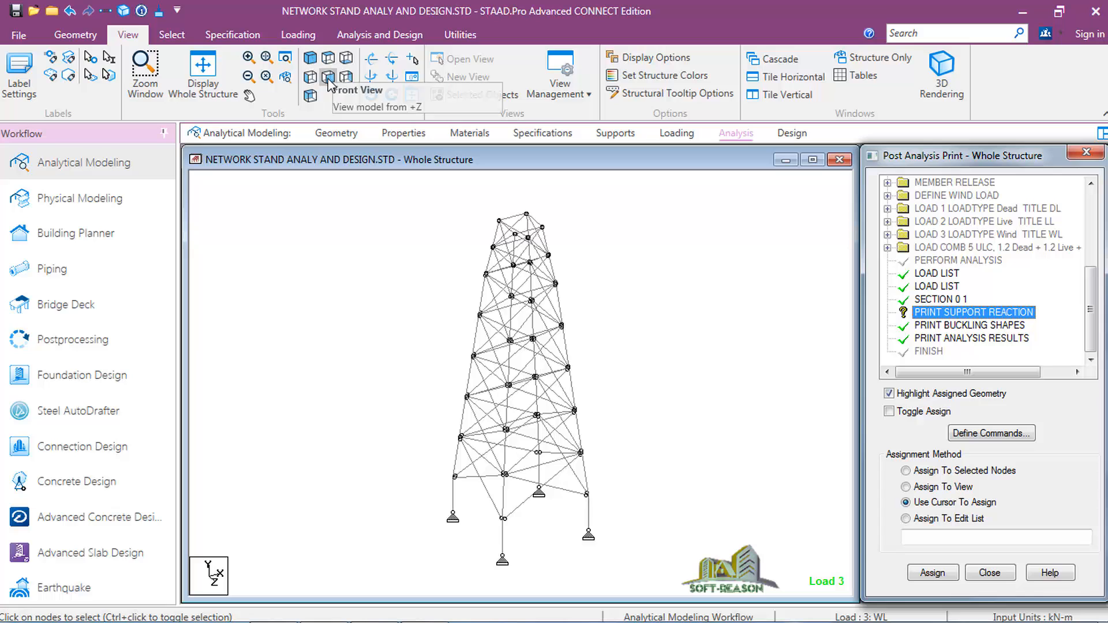
{"action": "left_click", "coordinate": [309, 58]}
{"action": "left_click_drag", "start_coordinate": [453, 202], "coordinate": [636, 507]}
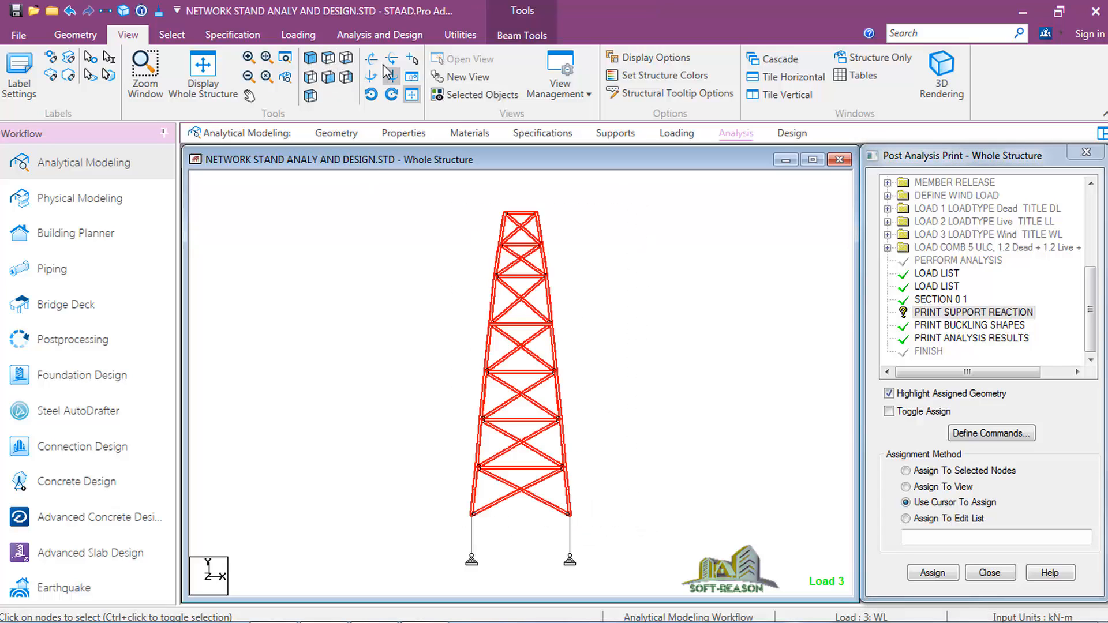
{"action": "key", "text": "F8"}
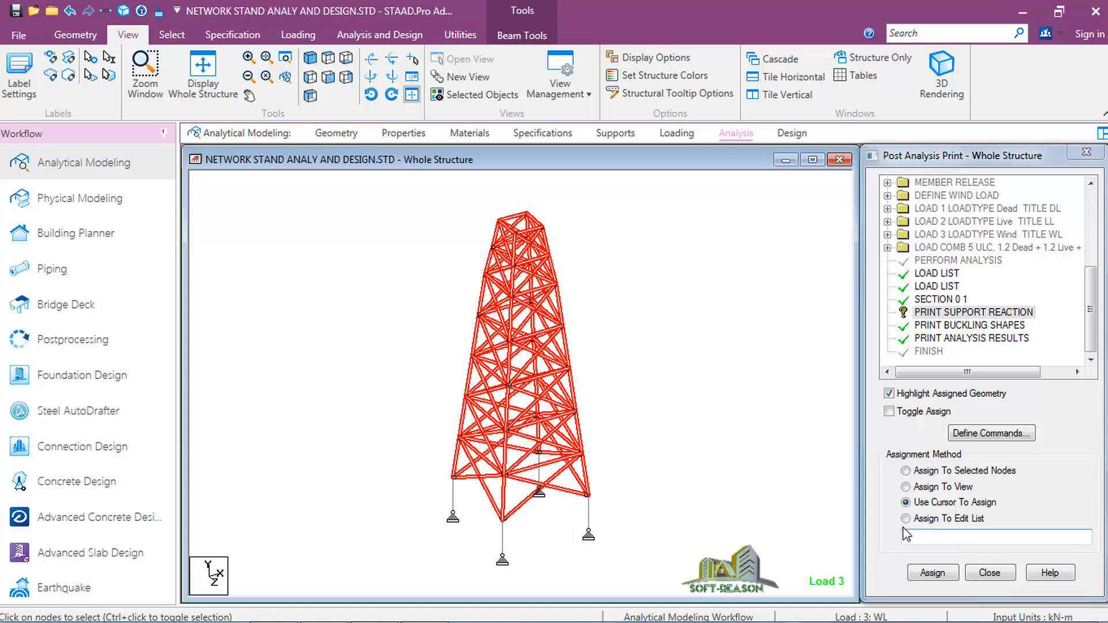
{"action": "left_click", "coordinate": [922, 472]}
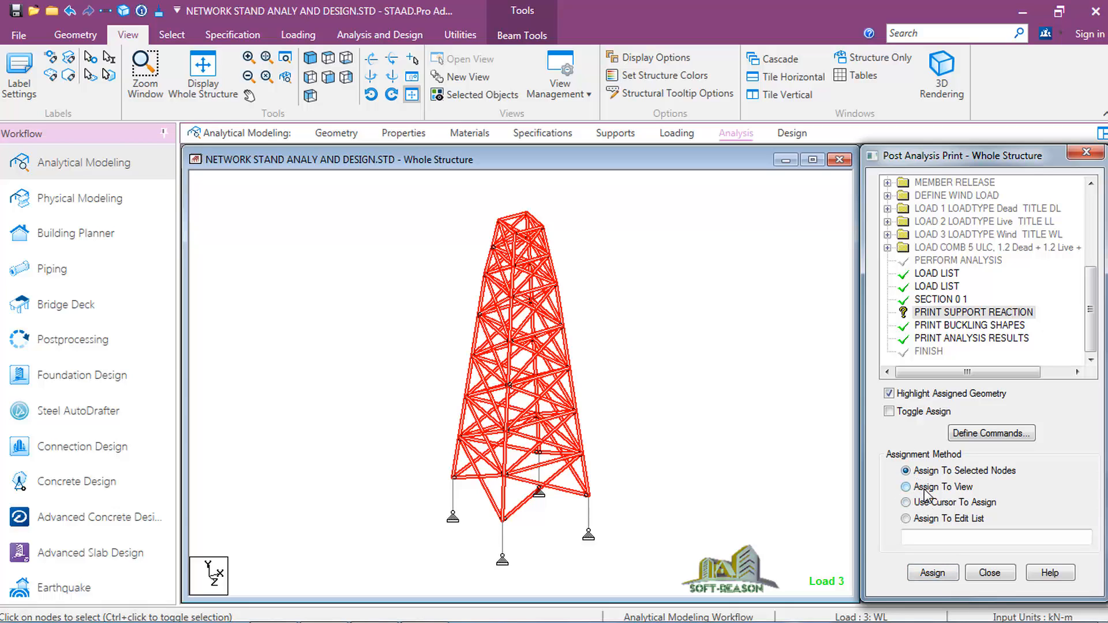
{"action": "left_click", "coordinate": [927, 490]}
{"action": "left_click", "coordinate": [911, 573]}
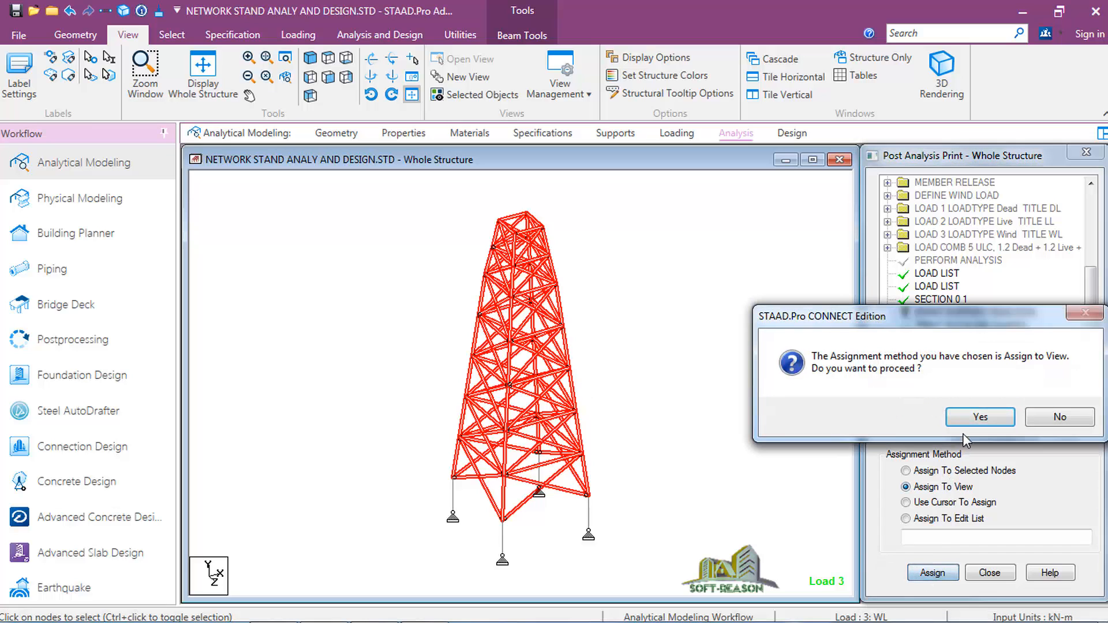
{"action": "left_click", "coordinate": [962, 419]}
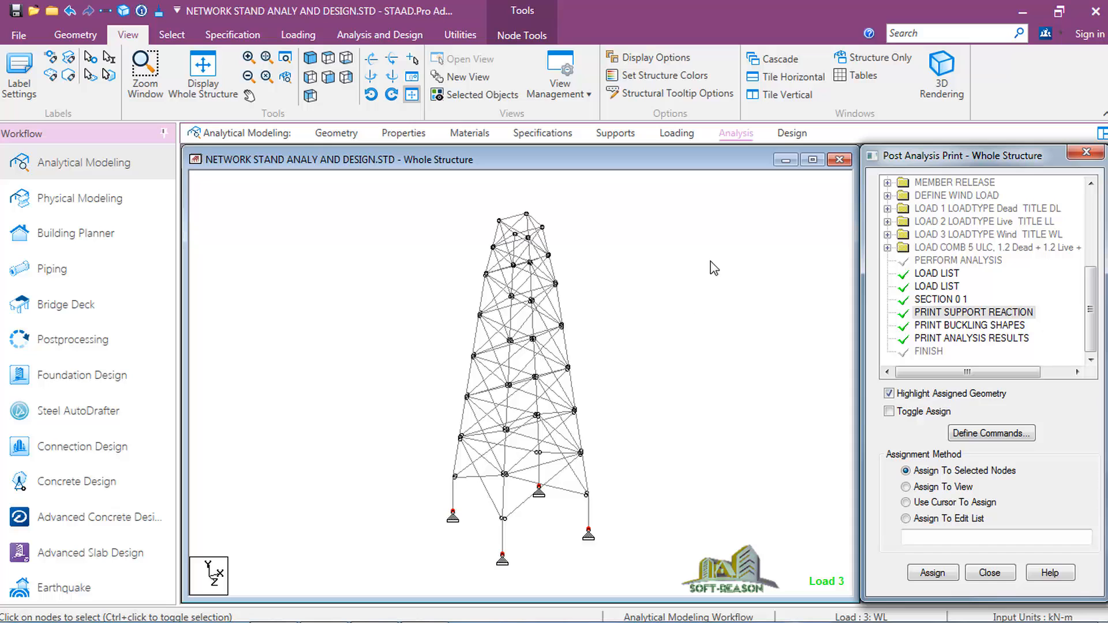
Set the steel design code to BS5950 2000 and open the design parameter definitions
{"action": "left_click", "coordinate": [793, 134]}
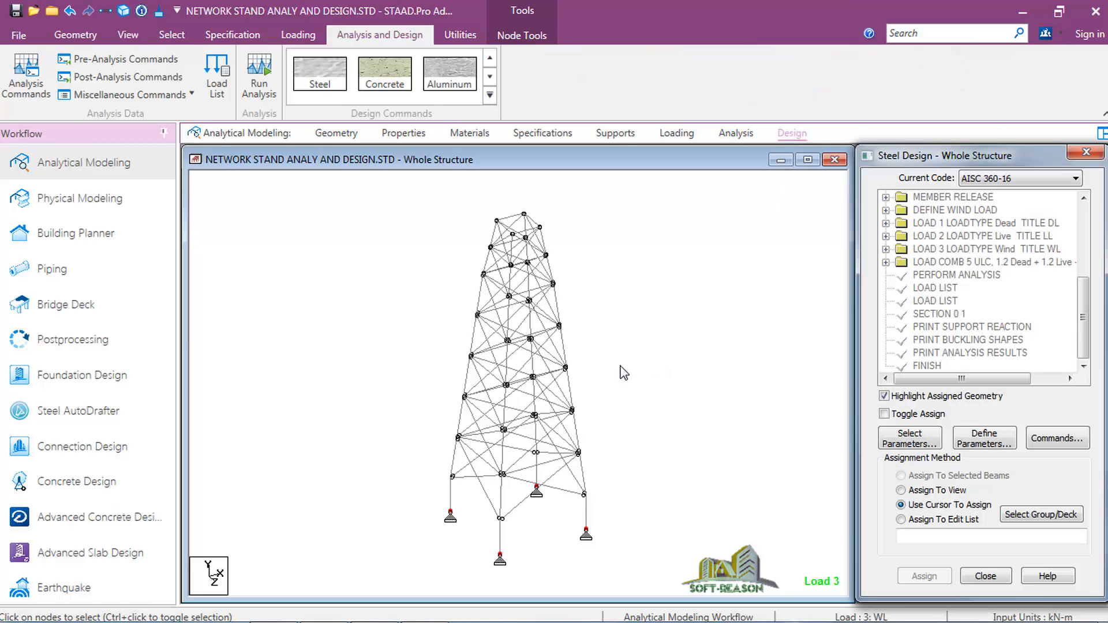
{"action": "left_click", "coordinate": [323, 84]}
{"action": "left_click", "coordinate": [1024, 180]}
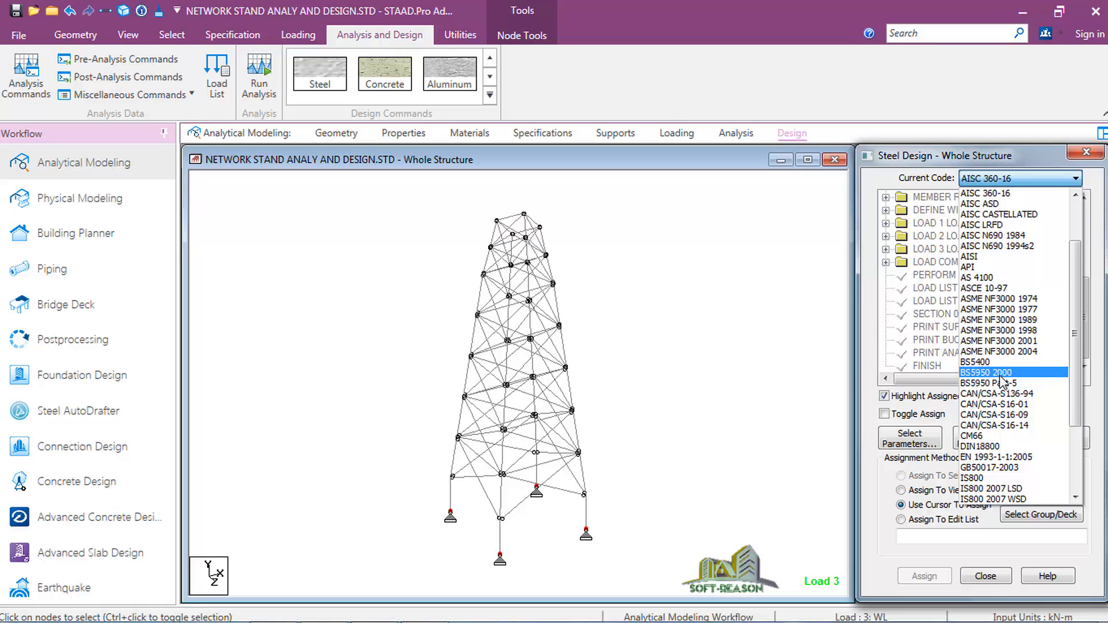
{"action": "left_click", "coordinate": [1003, 374]}
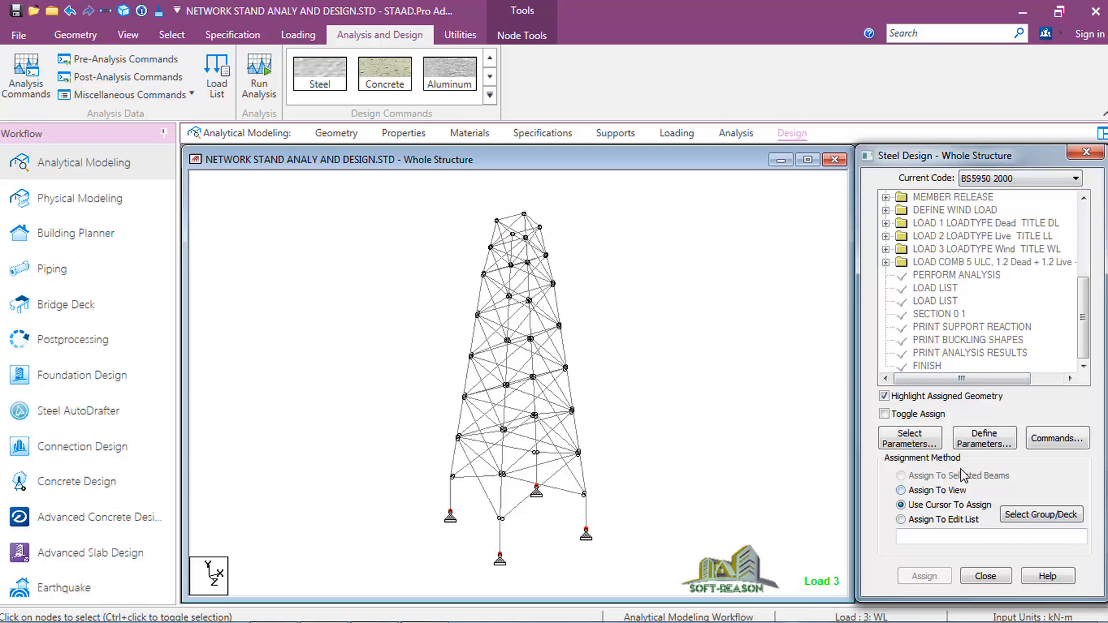
{"action": "left_click", "coordinate": [986, 443]}
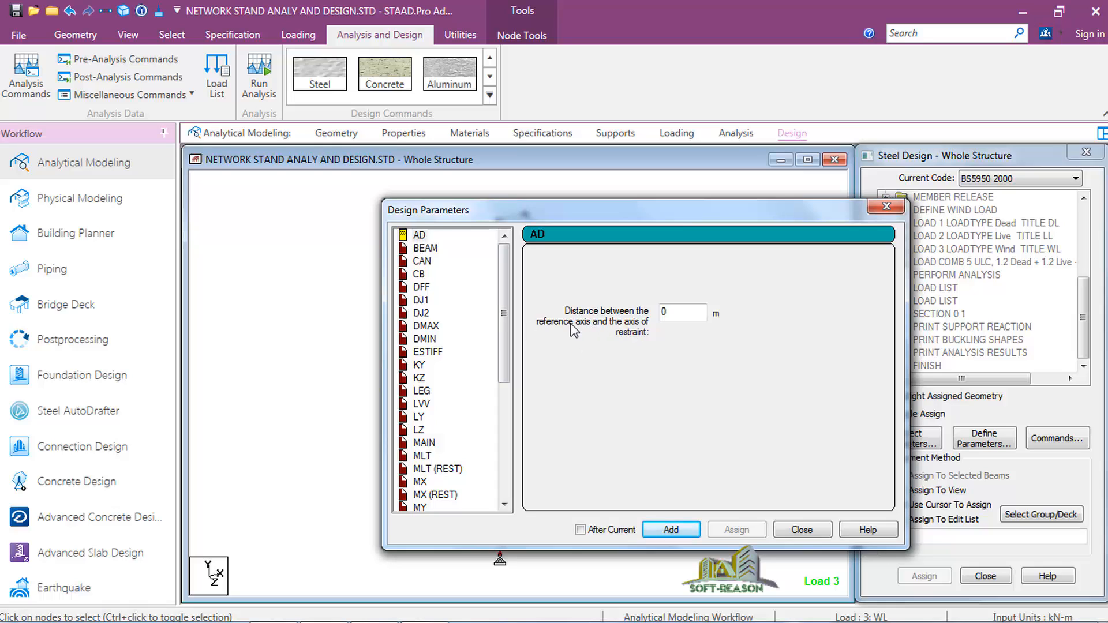
Add a DFF design parameter with a deflection limit of 0.022
{"action": "left_click", "coordinate": [426, 250]}
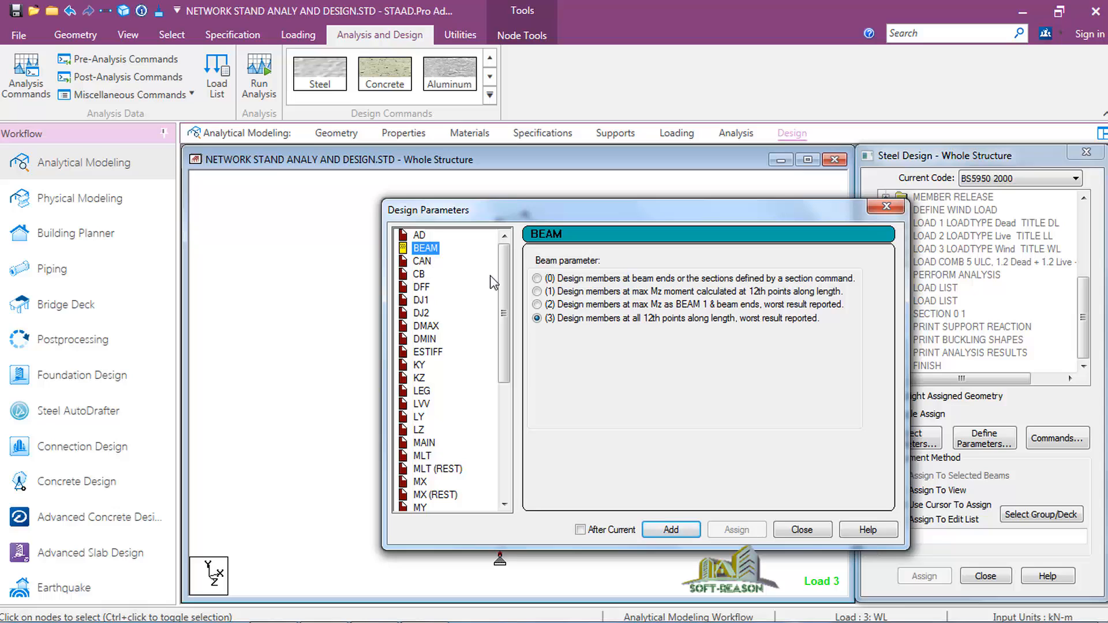
{"action": "left_click", "coordinate": [432, 265]}
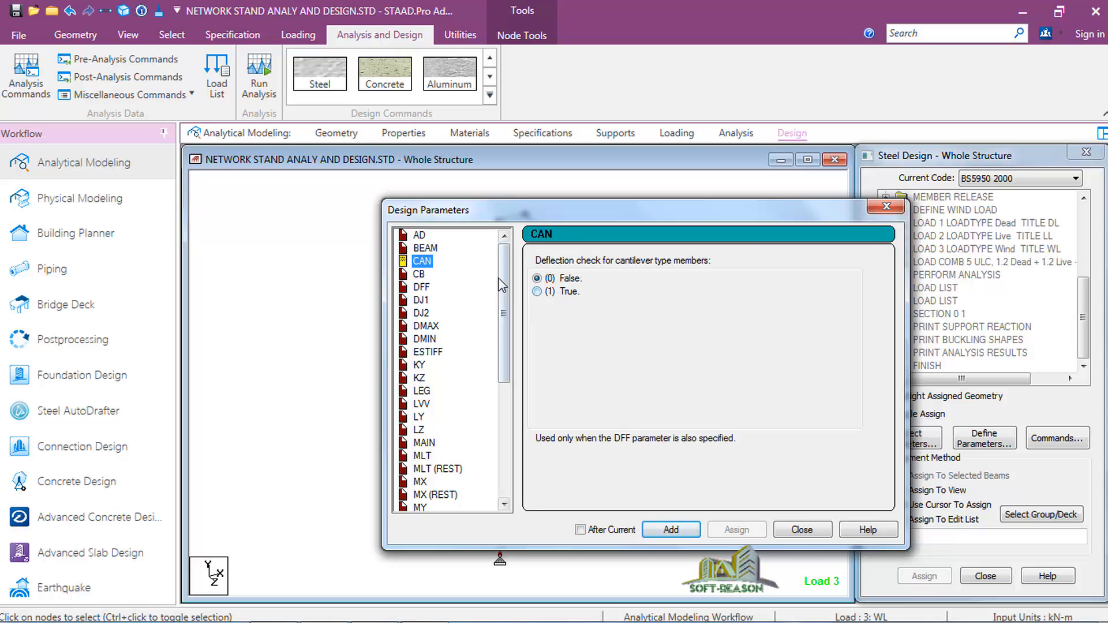
{"action": "left_click", "coordinate": [419, 275]}
{"action": "left_click", "coordinate": [421, 287]}
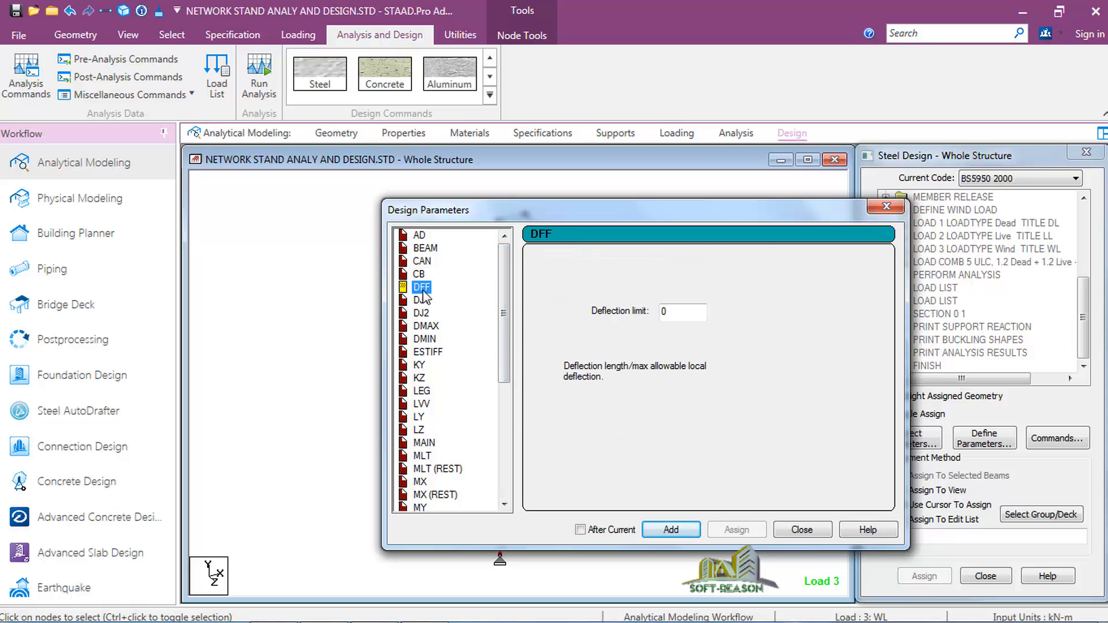
{"action": "double_click", "coordinate": [669, 312]}
{"action": "left_click", "coordinate": [656, 530]}
Add a DMAX design parameter with a maximum allowable depth of 0.100 m
{"action": "left_click", "coordinate": [420, 300]}
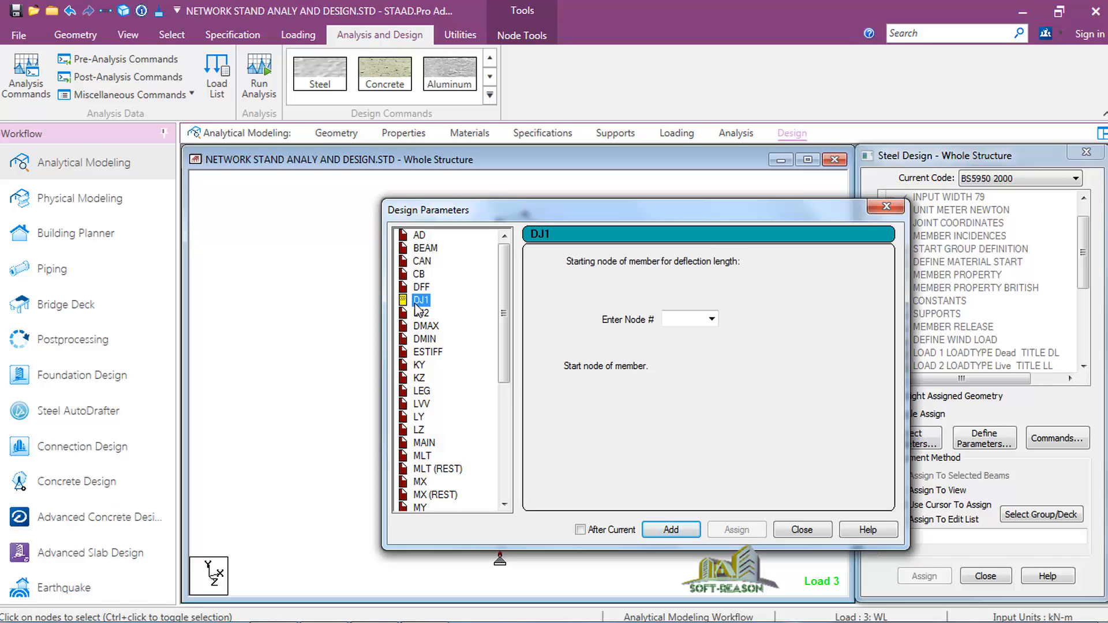
{"action": "left_click", "coordinate": [421, 313]}
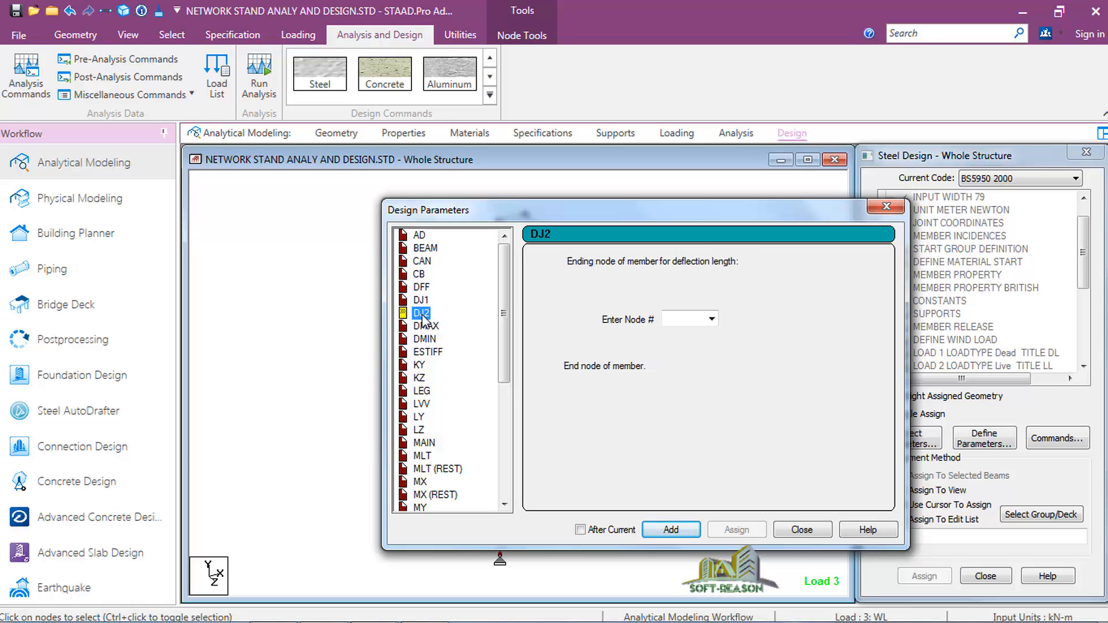
{"action": "left_click", "coordinate": [425, 326]}
{"action": "double_click", "coordinate": [687, 315]}
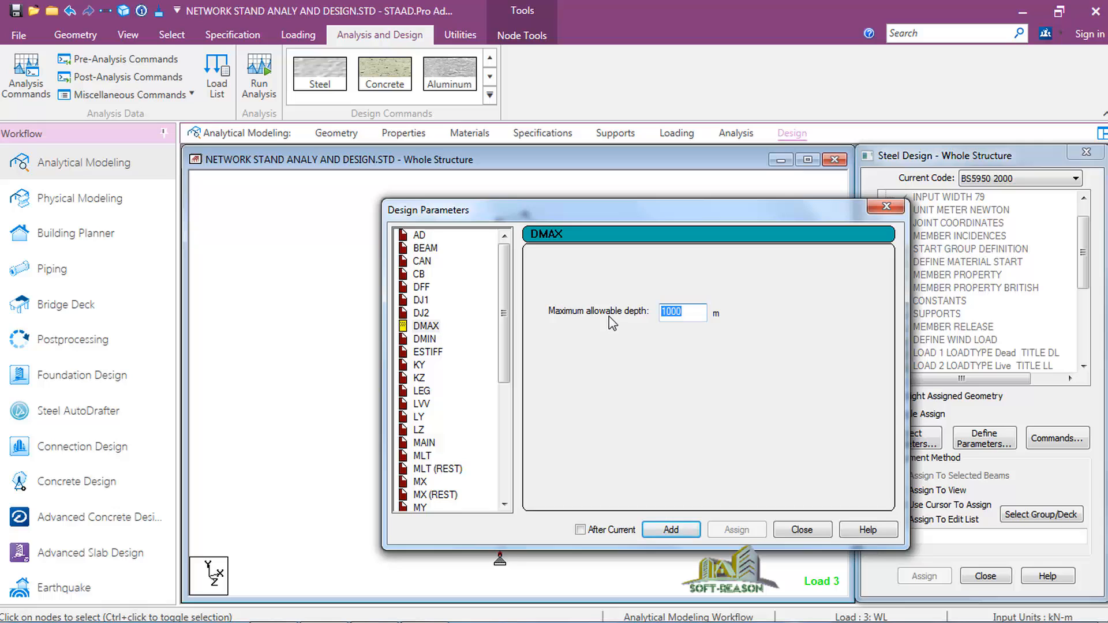
{"action": "type", "text": "0."}
{"action": "left_click", "coordinate": [673, 531]}
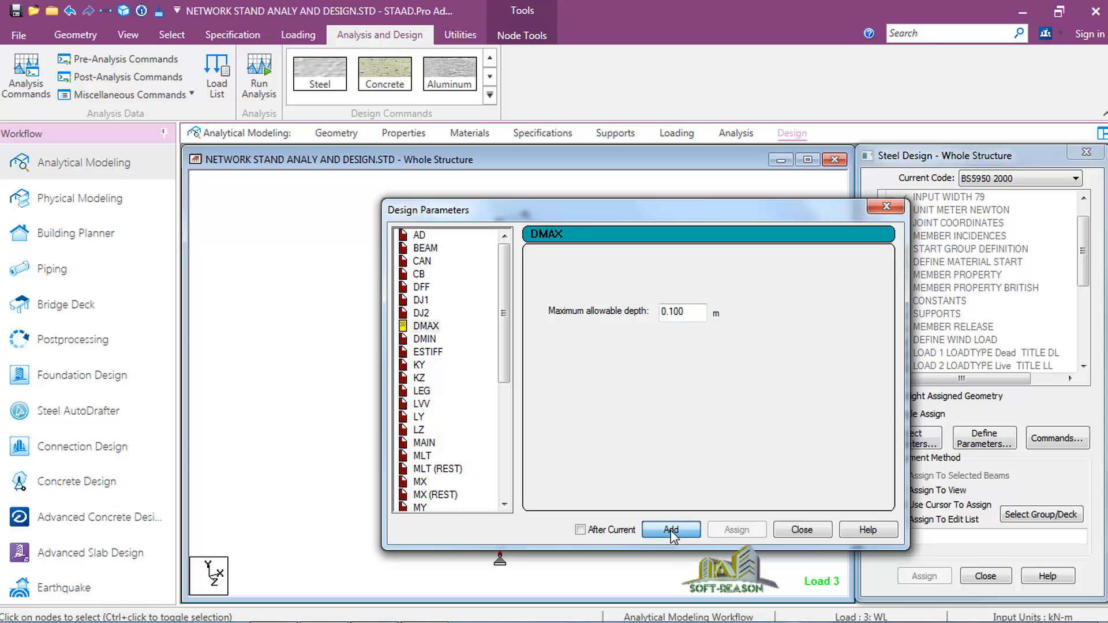
Add an LVV design parameter with a leg length of 2 m
{"action": "left_click", "coordinate": [424, 341]}
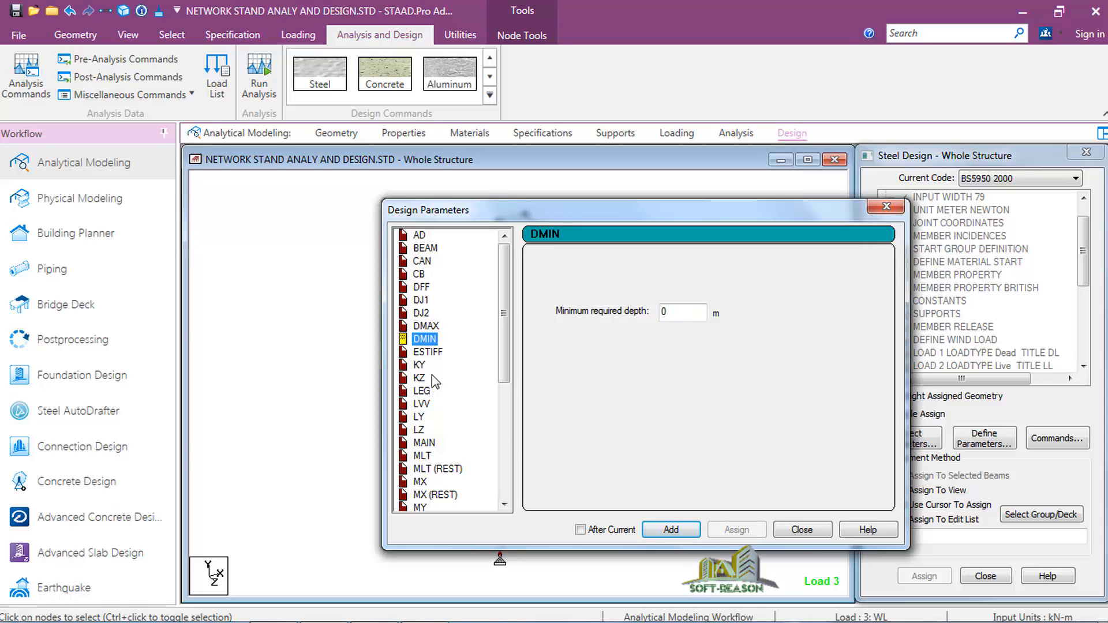
{"action": "left_click", "coordinate": [423, 404]}
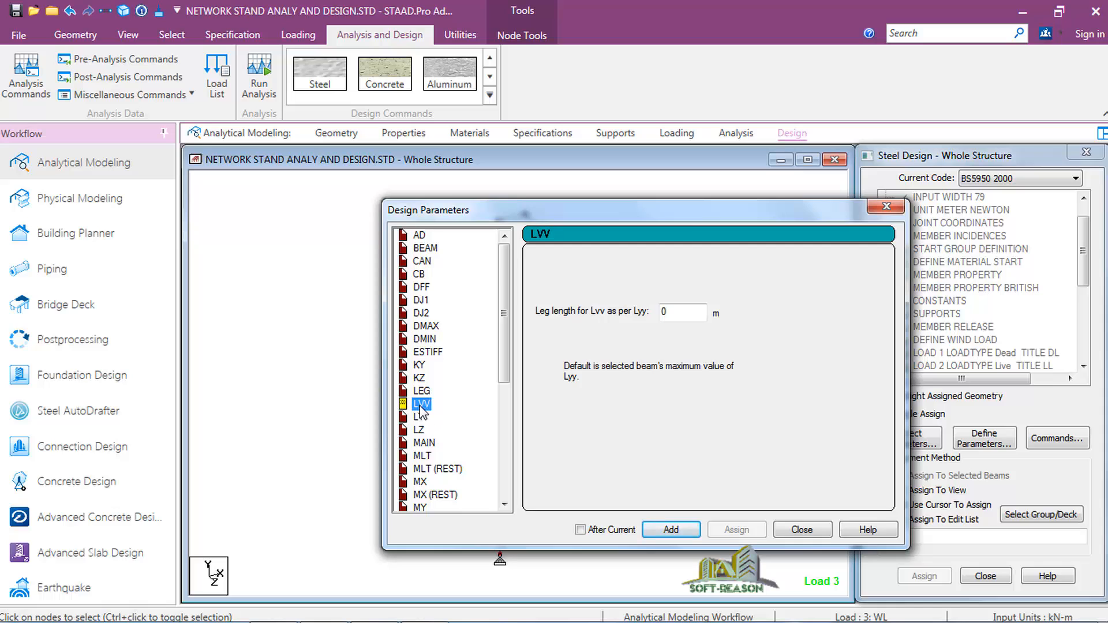
{"action": "double_click", "coordinate": [688, 319]}
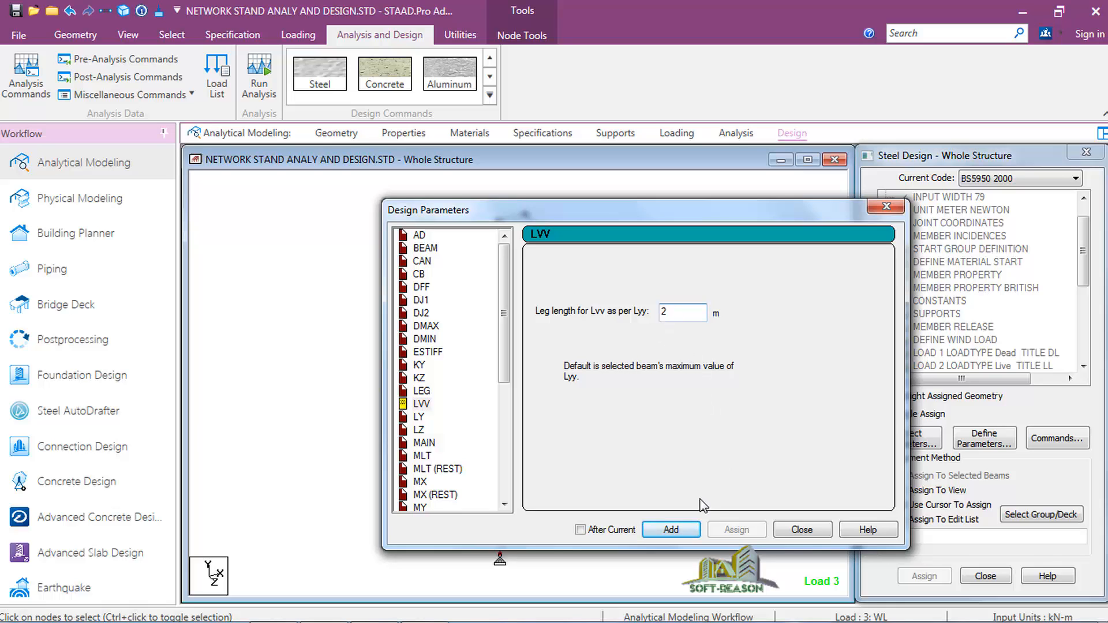
{"action": "left_click", "coordinate": [681, 530]}
Add a MAIN slenderness parameter set to option 1, main structural member (180)
{"action": "left_click_drag", "start_coordinate": [504, 300], "coordinate": [508, 344]}
{"action": "left_click", "coordinate": [425, 352]}
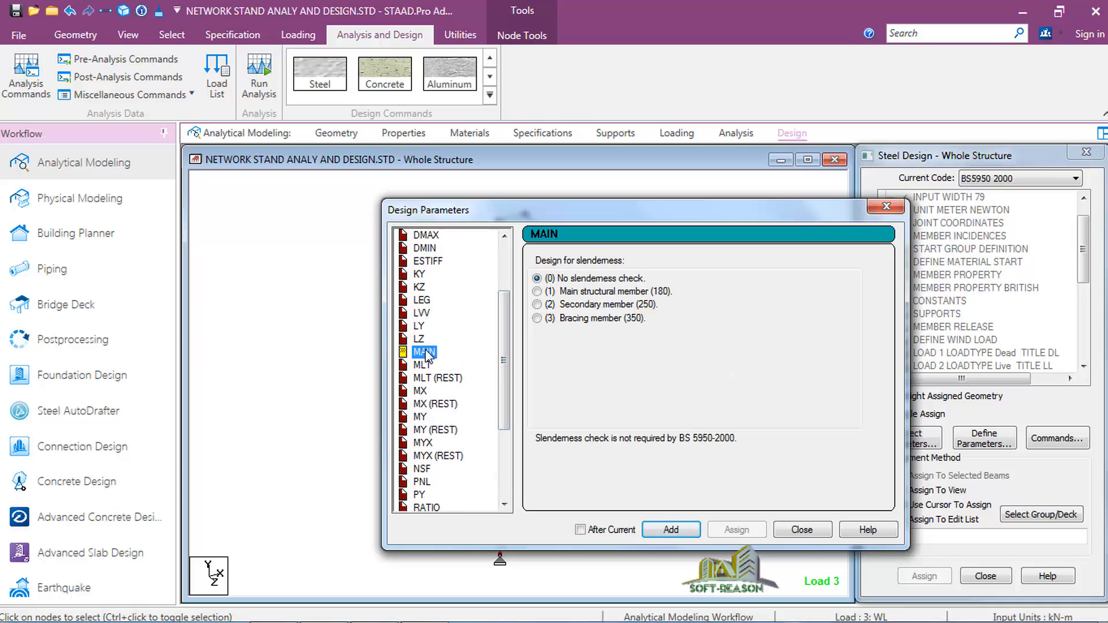
{"action": "left_click", "coordinate": [537, 292]}
{"action": "left_click", "coordinate": [670, 529]}
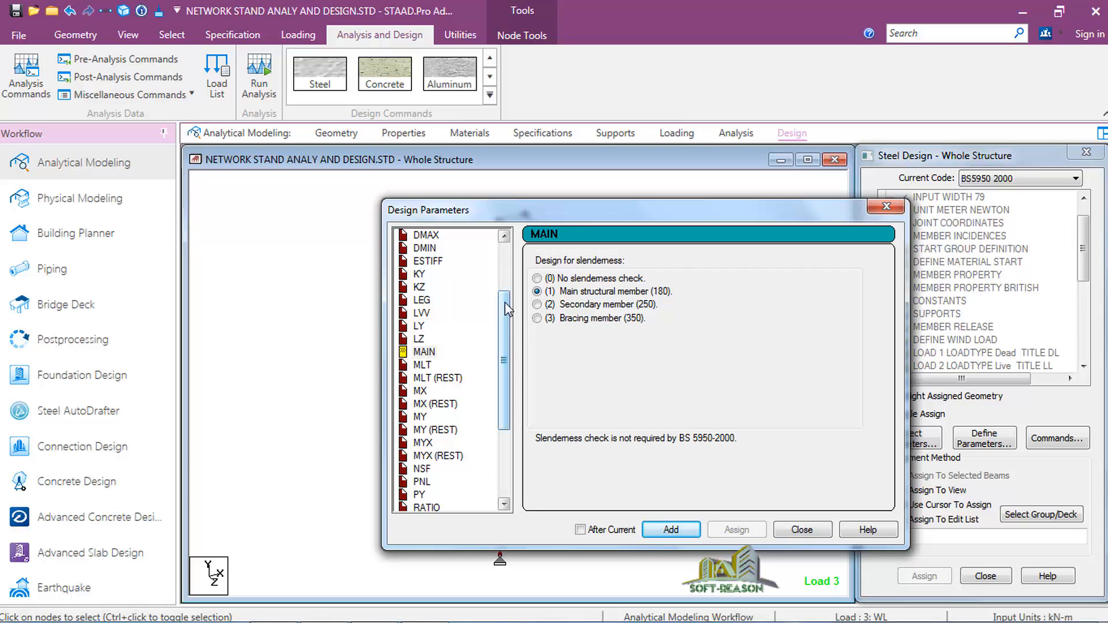
Add the PY parameter with a steel design strength of 2.75e+08 N/m2 and the SGR parameter with Grade S275
{"action": "scroll", "coordinate": [456, 394], "scroll_direction": "down", "scroll_amount": 2}
{"action": "left_click", "coordinate": [420, 430]}
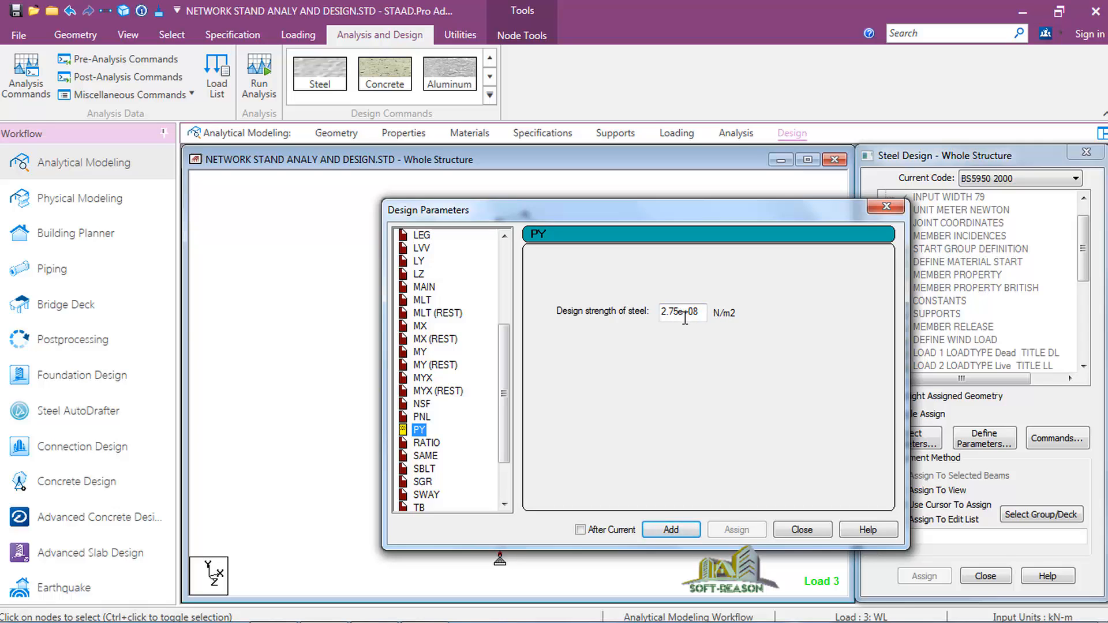
{"action": "left_click", "coordinate": [671, 530]}
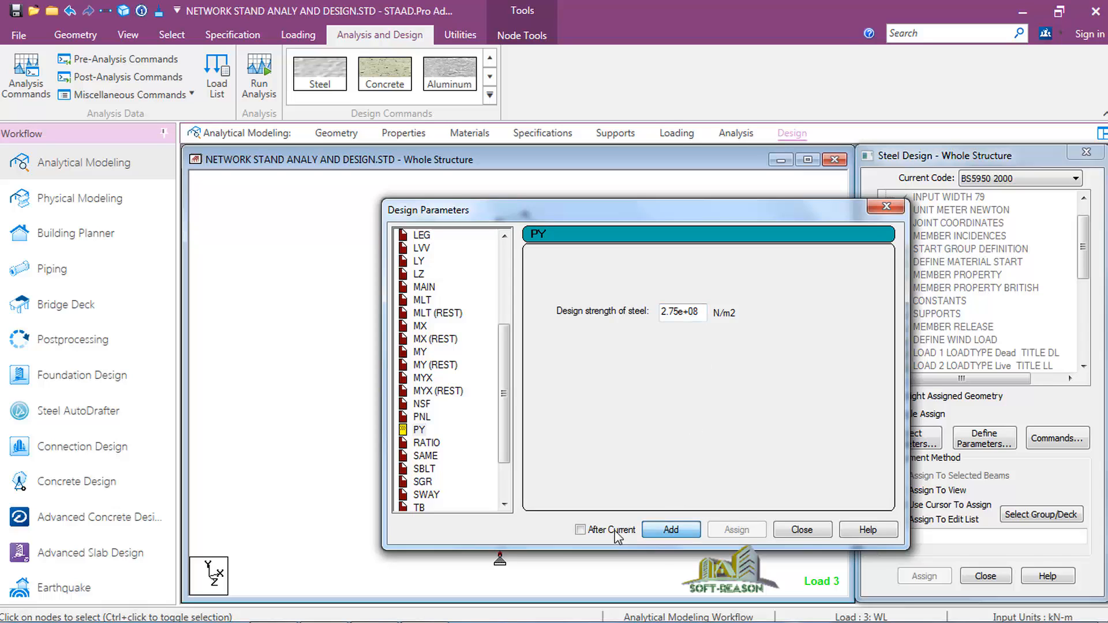
{"action": "left_click", "coordinate": [423, 483]}
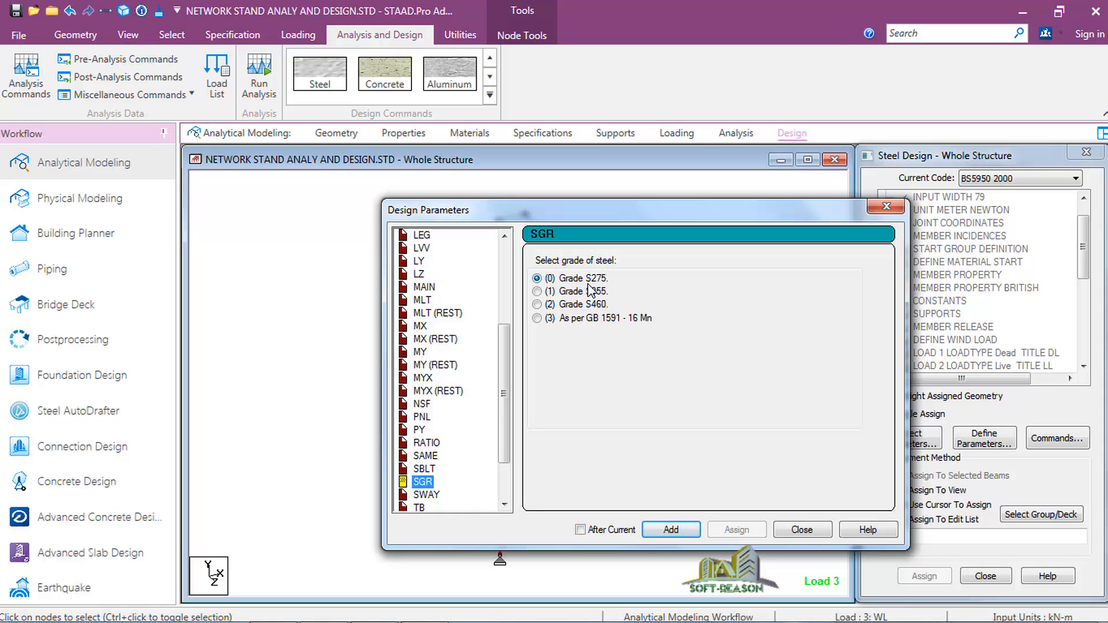
{"action": "left_click", "coordinate": [671, 530]}
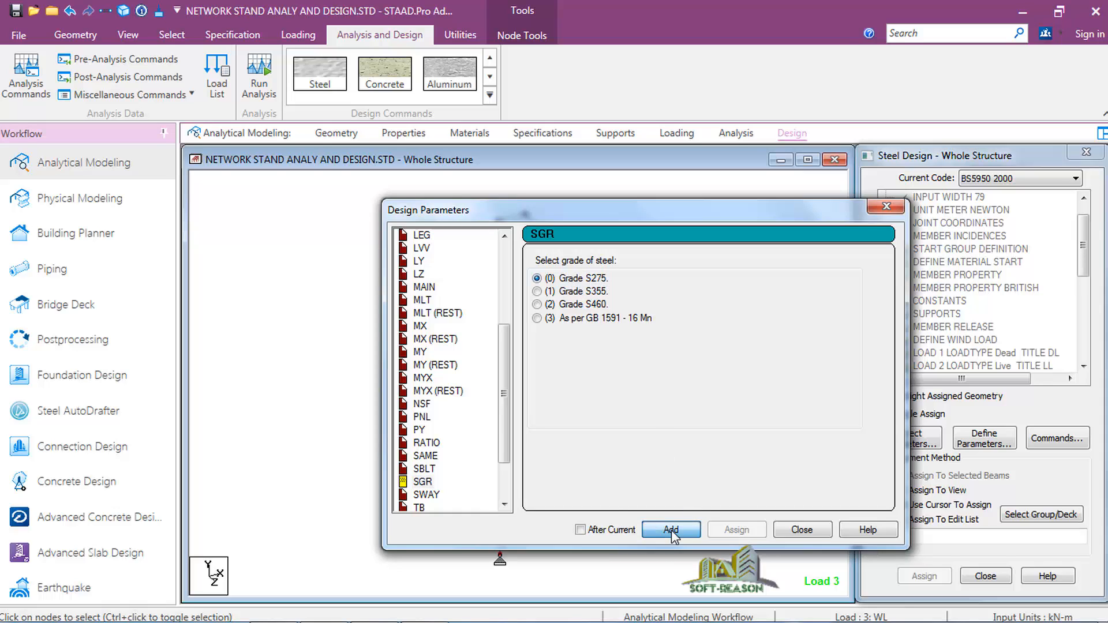
Add a TRACK parameter set to option 4, Print Deflection Check, and finish defining parameters
{"action": "left_click_drag", "start_coordinate": [498, 413], "coordinate": [498, 448]}
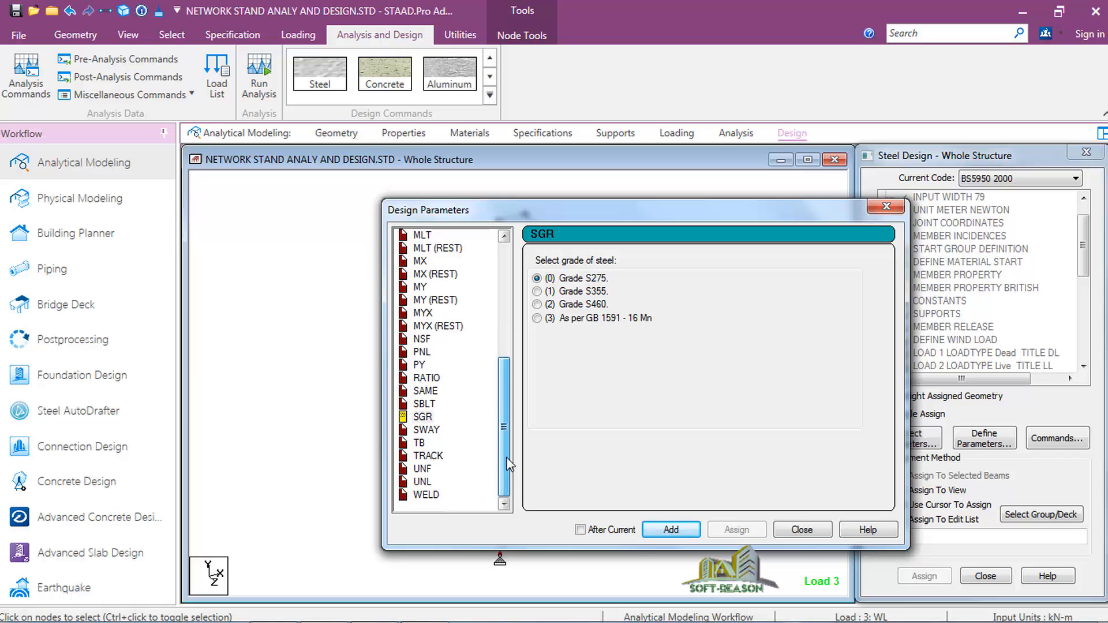
{"action": "left_click", "coordinate": [424, 456]}
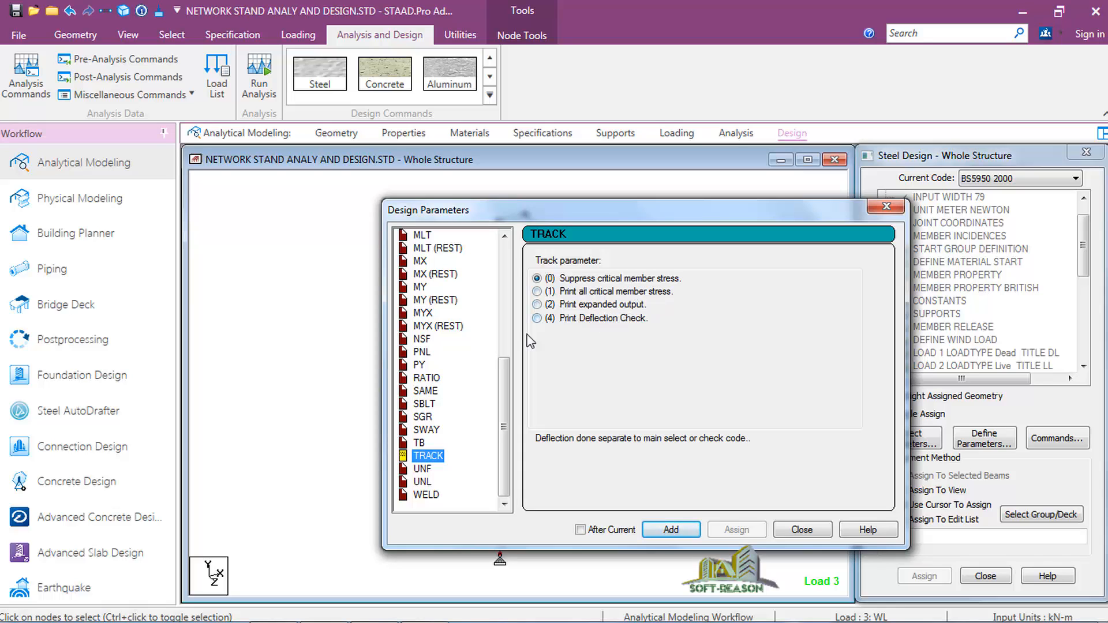
{"action": "left_click", "coordinate": [538, 319]}
{"action": "left_click", "coordinate": [671, 534]}
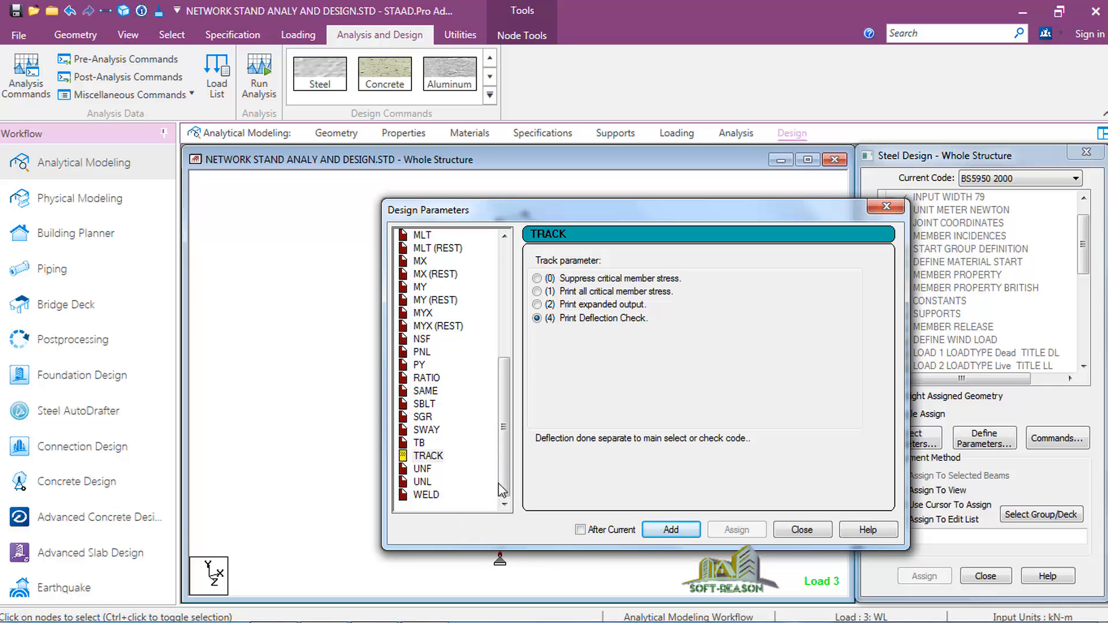
{"action": "left_click", "coordinate": [801, 530]}
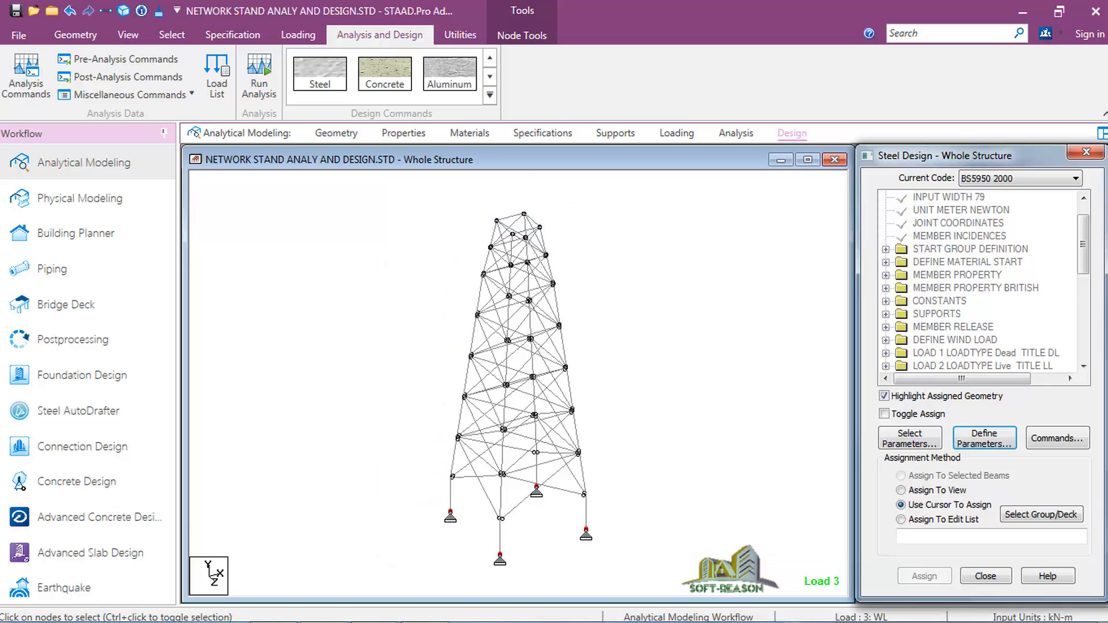
Assign the DFF 0.022 parameter to all tower members above the four base legs, selecting them in front view
{"action": "left_click_drag", "start_coordinate": [1084, 236], "coordinate": [1085, 335]}
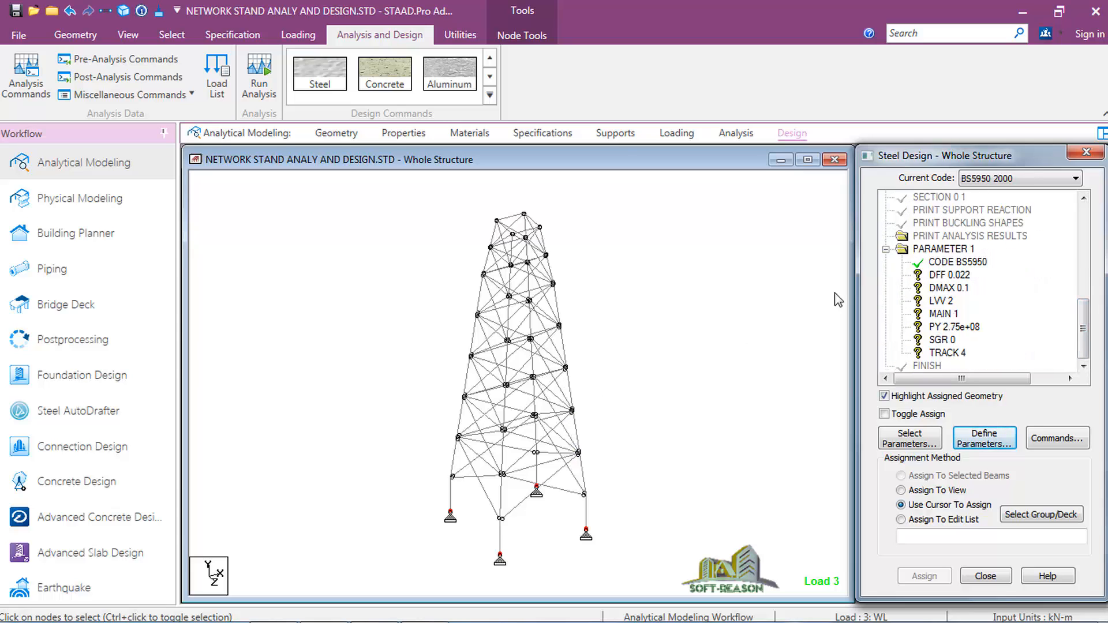
{"action": "left_click", "coordinate": [958, 275]}
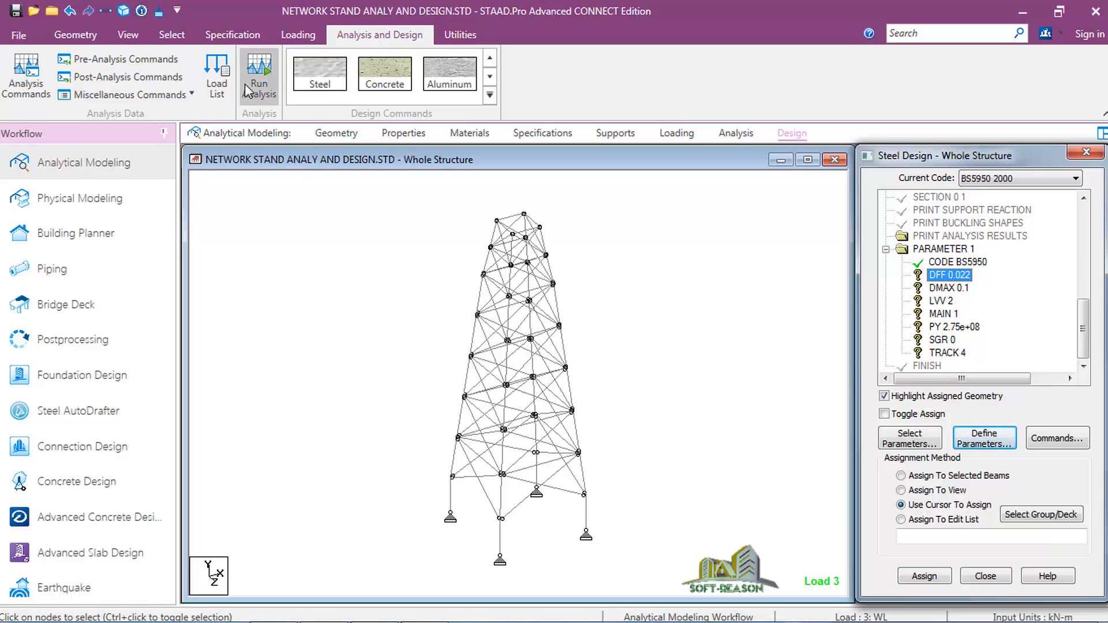
{"action": "left_click", "coordinate": [128, 34]}
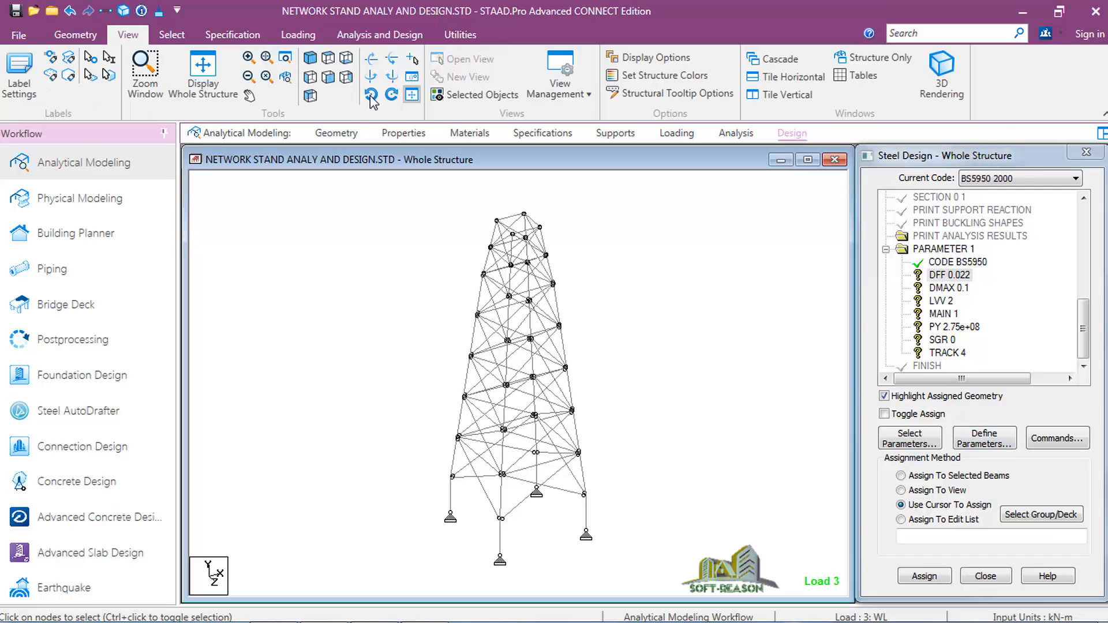
{"action": "left_click", "coordinate": [328, 77]}
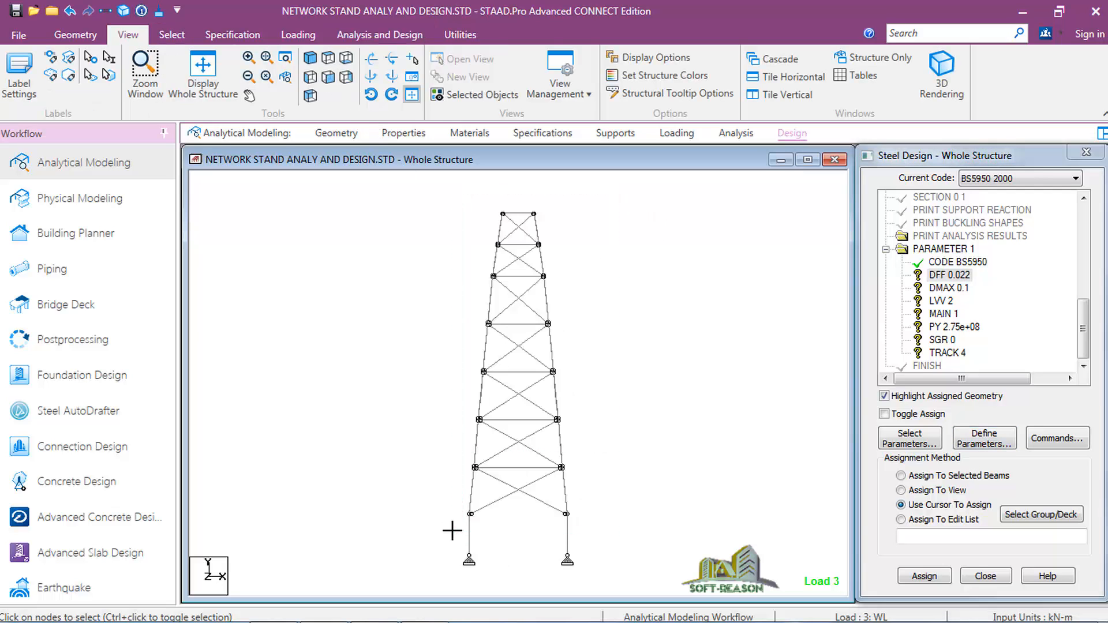
{"action": "left_click_drag", "start_coordinate": [452, 531], "coordinate": [449, 523]}
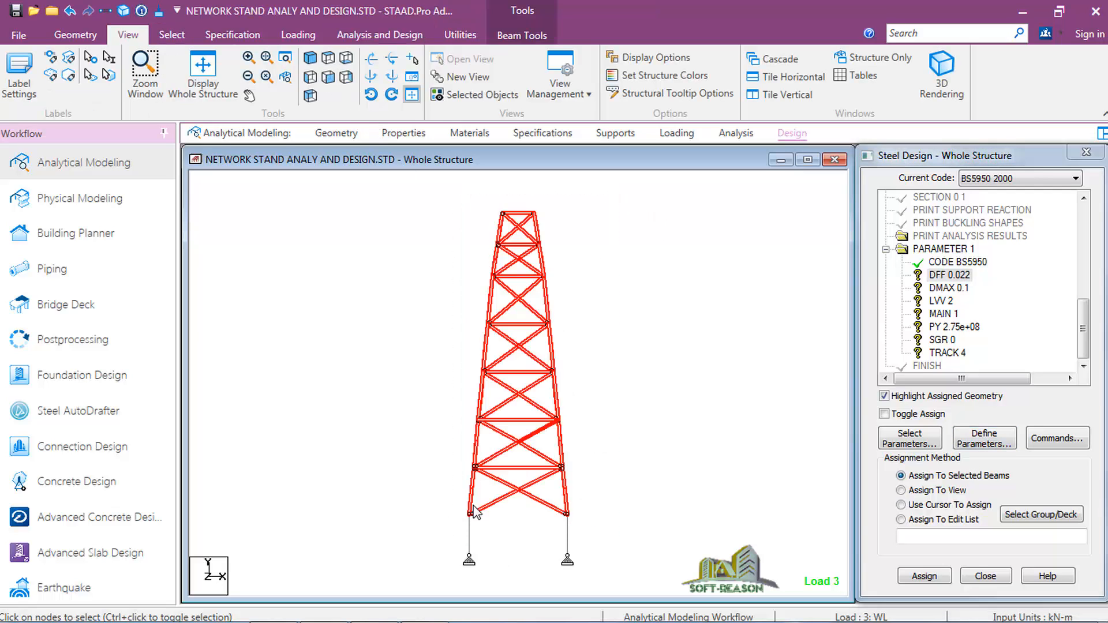
{"action": "left_click", "coordinate": [310, 59]}
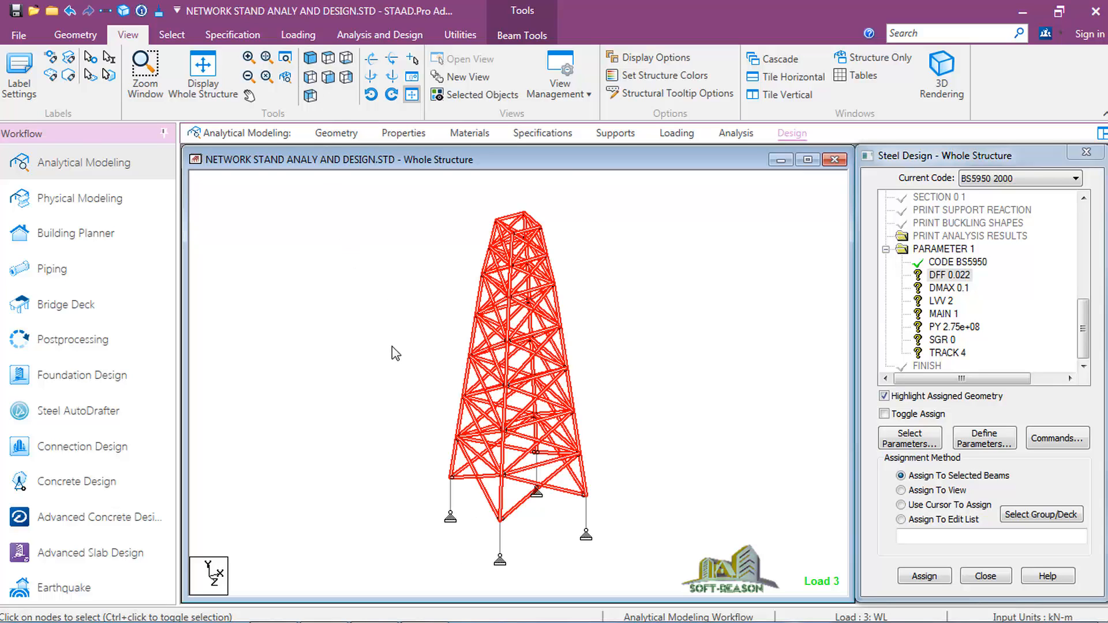
{"action": "left_click", "coordinate": [925, 576]}
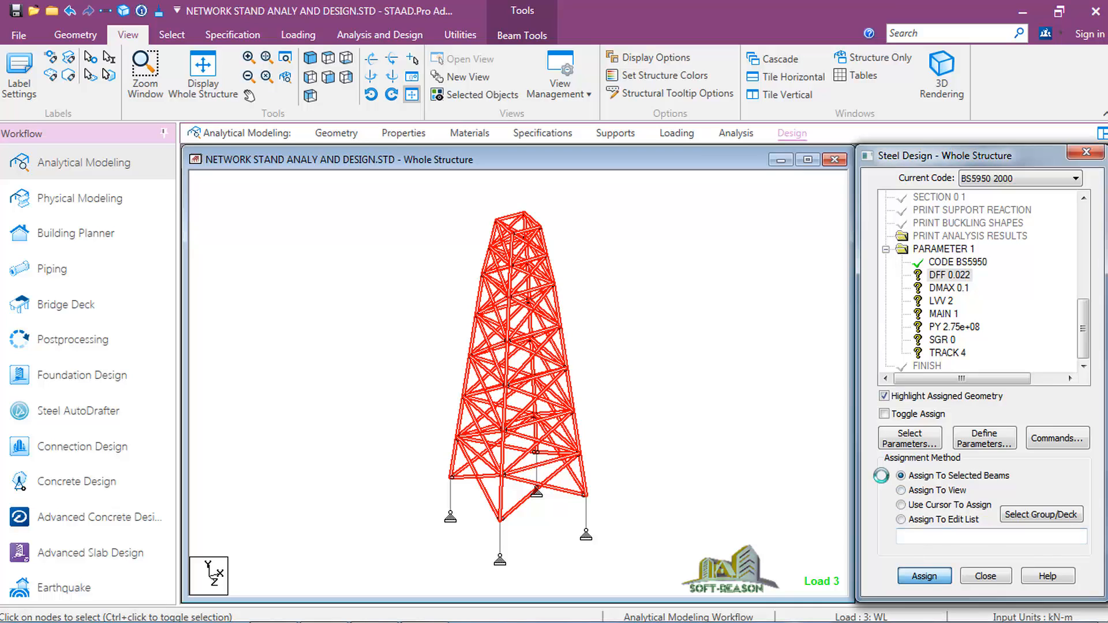
{"action": "left_click", "coordinate": [979, 418]}
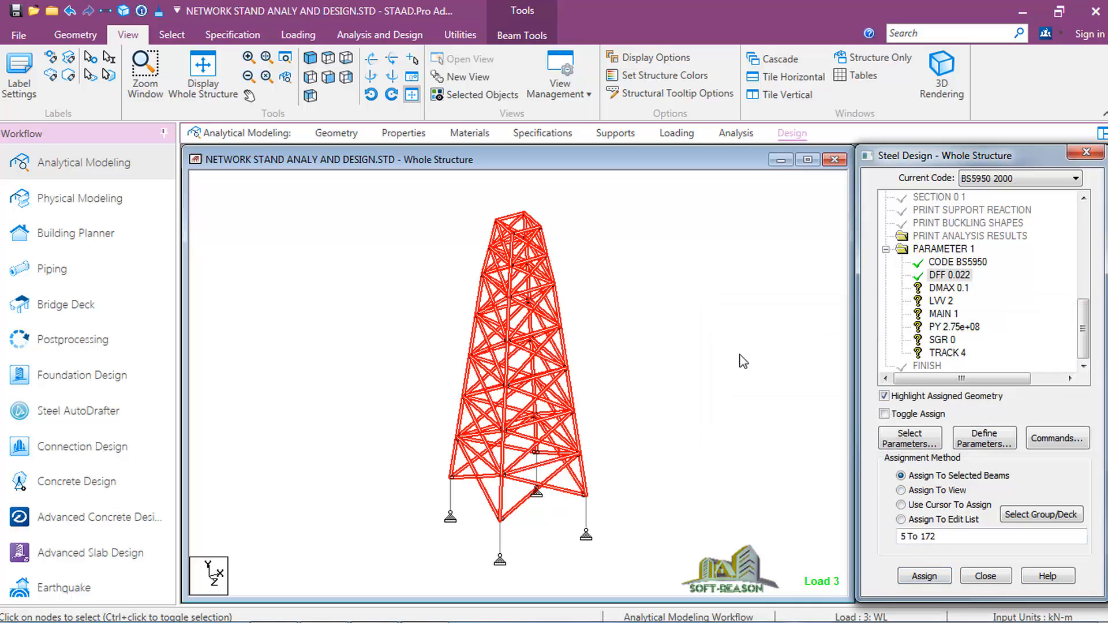
Assign the DMAX 0.1 parameter to all selected tower members above the base legs
{"action": "left_click", "coordinate": [949, 288]}
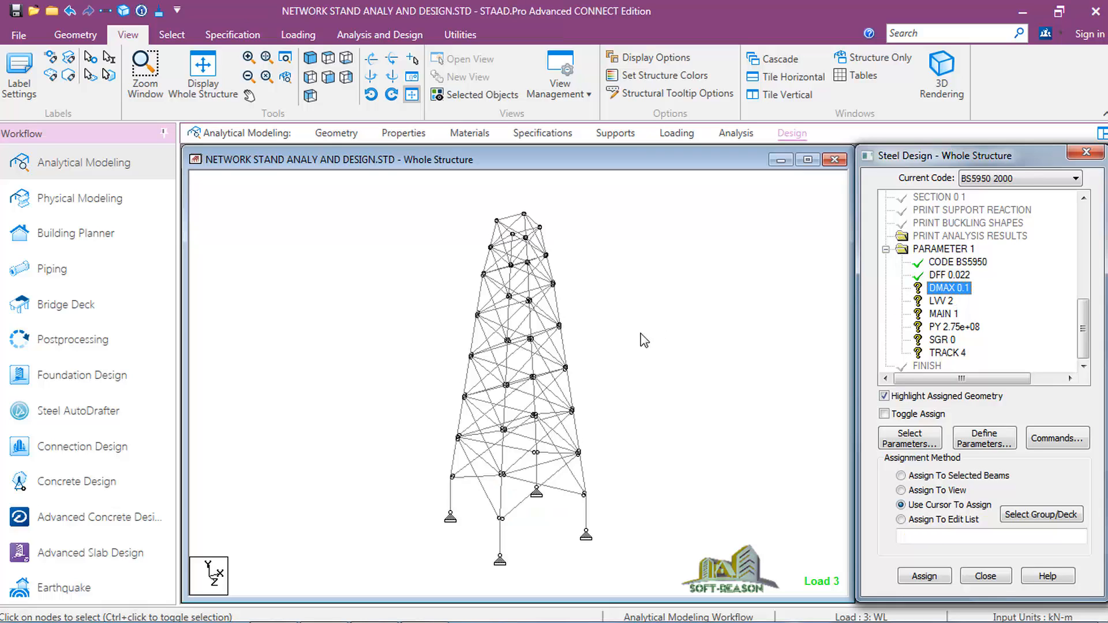
{"action": "left_click", "coordinate": [328, 76]}
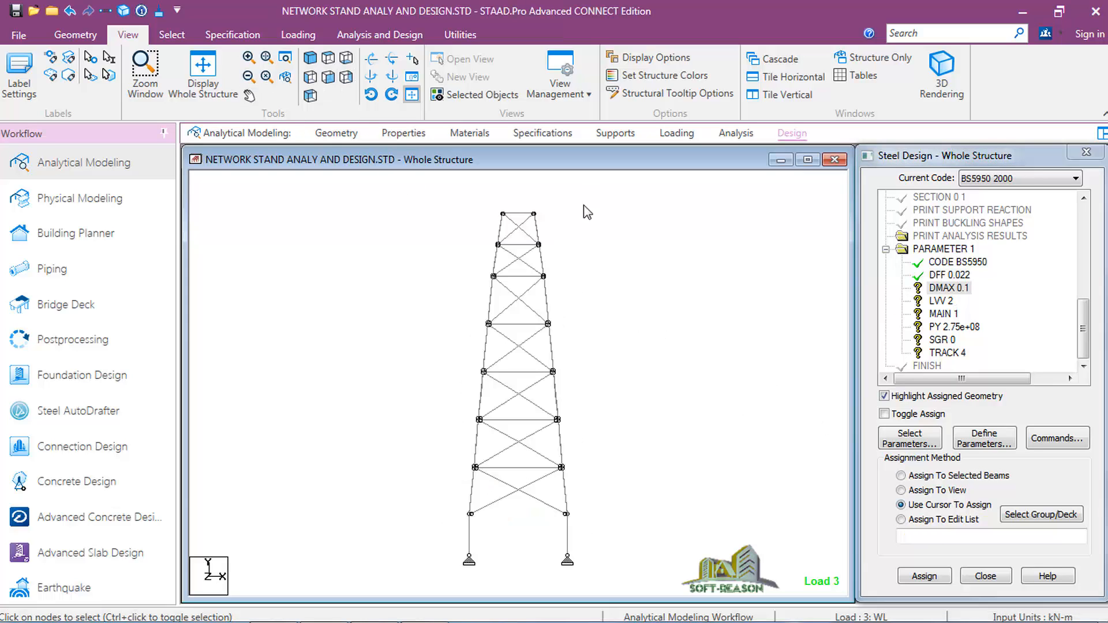
{"action": "left_click_drag", "start_coordinate": [464, 443], "coordinate": [452, 519]}
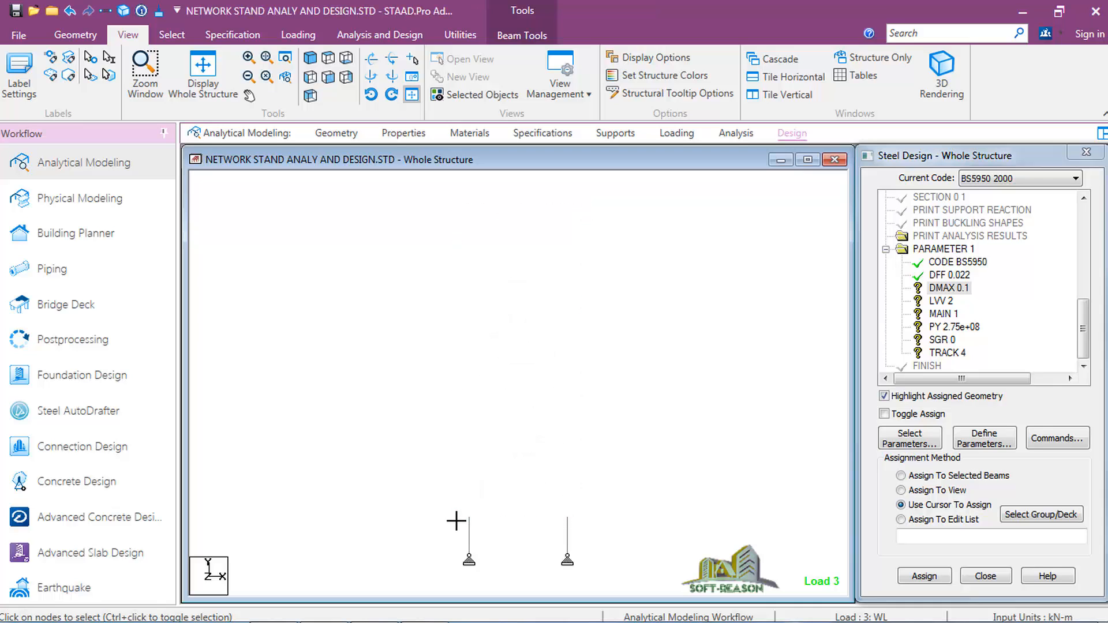
{"action": "left_click", "coordinate": [310, 56]}
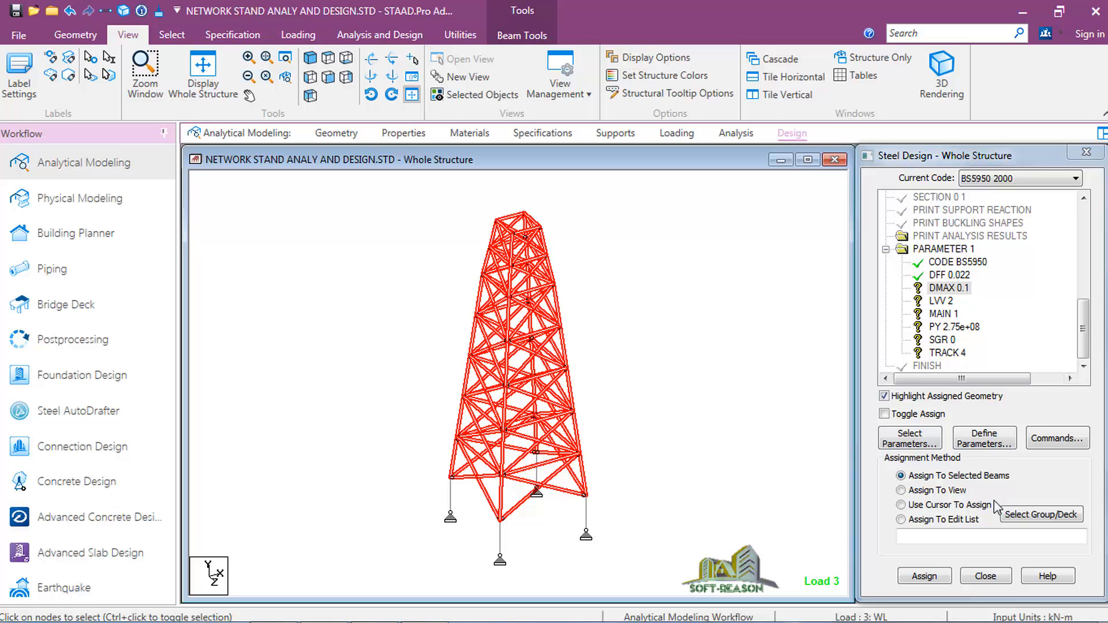
{"action": "left_click", "coordinate": [924, 576]}
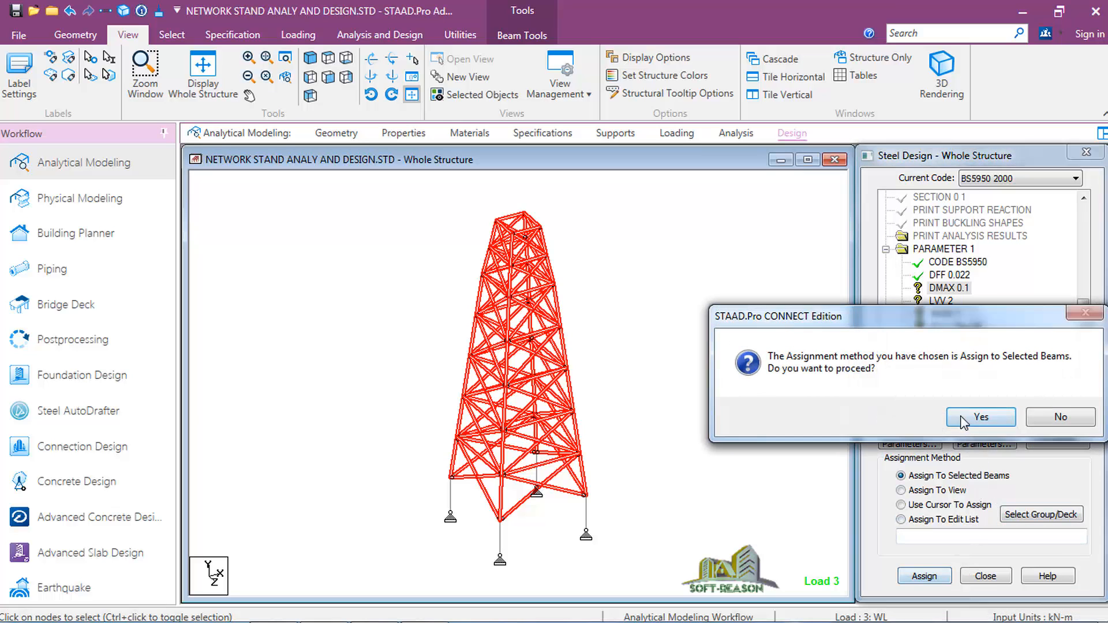
{"action": "left_click", "coordinate": [913, 420]}
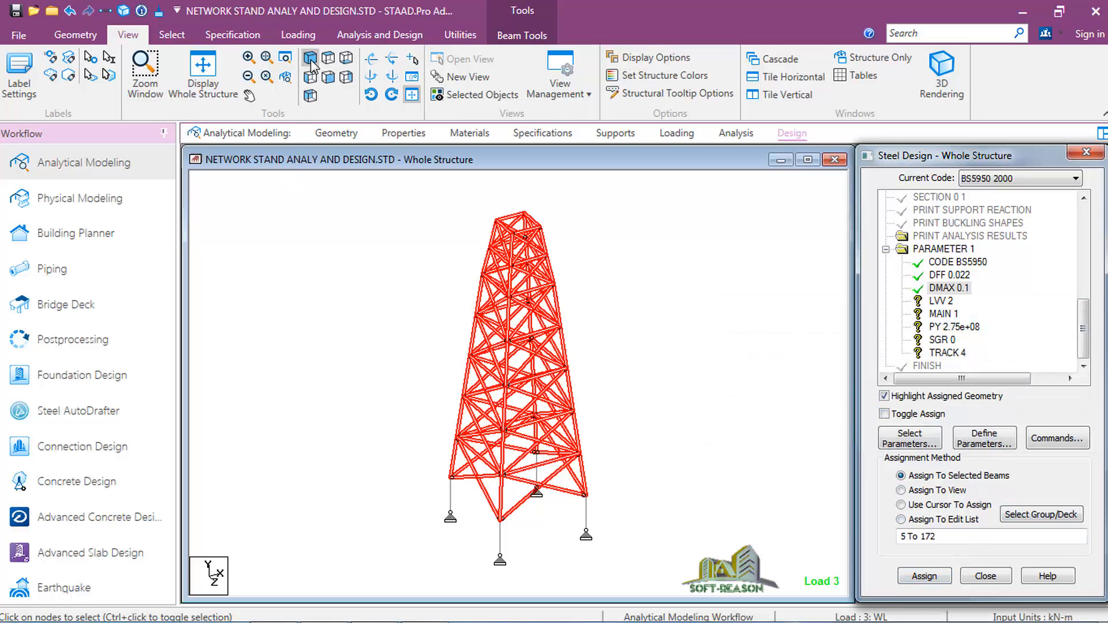
Assign the LVV 2 parameter to every tower member above the base legs, selecting them in front view
{"action": "left_click", "coordinate": [328, 75]}
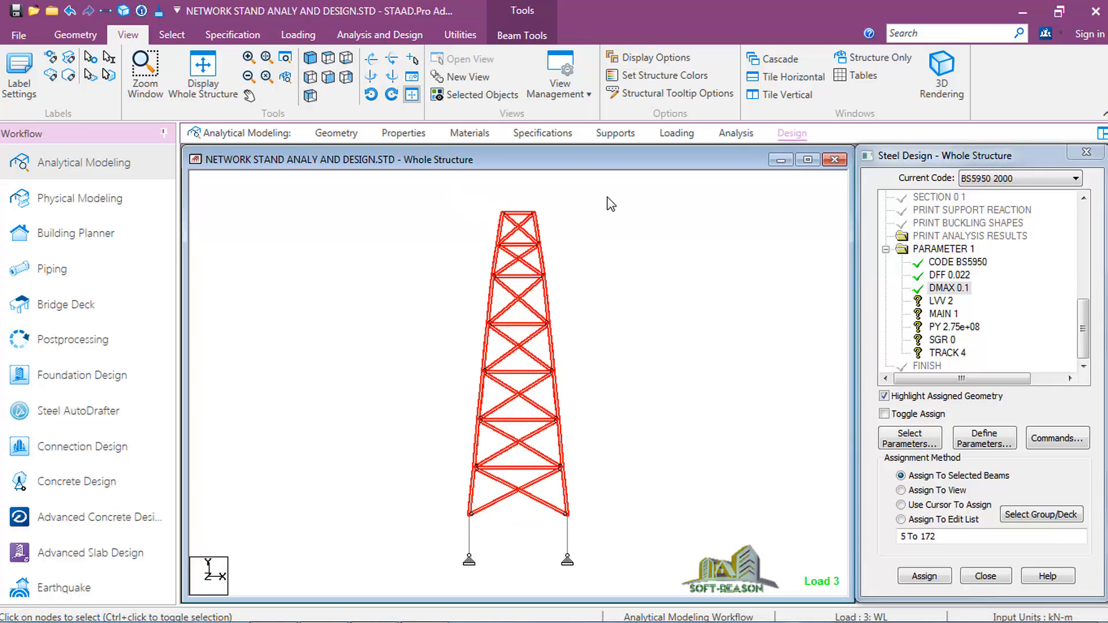
{"action": "left_click", "coordinate": [940, 301]}
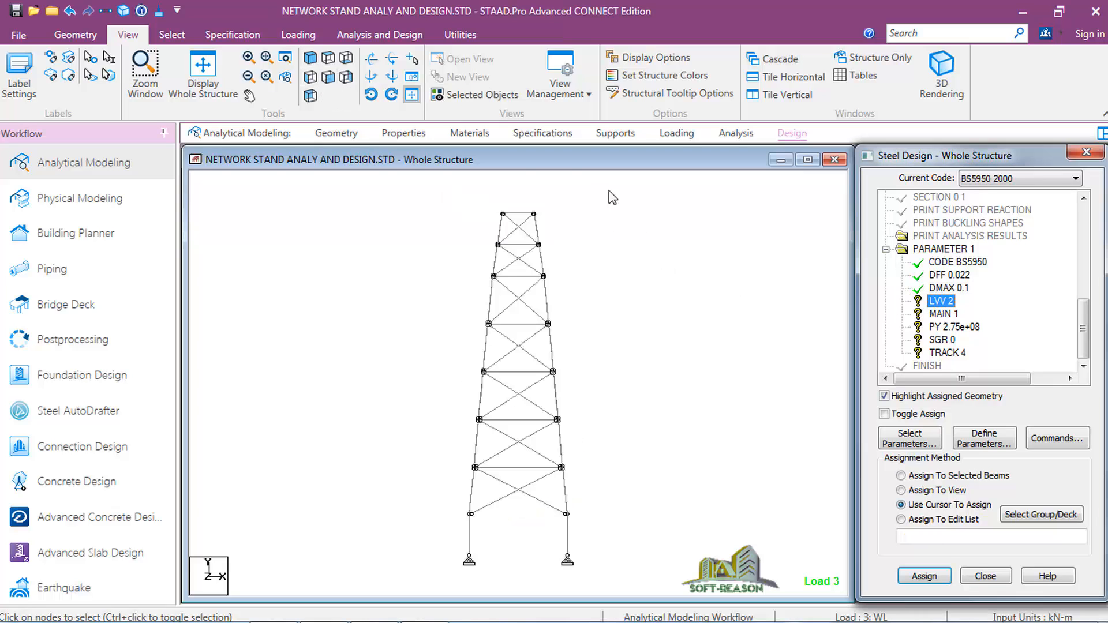
{"action": "left_click_drag", "start_coordinate": [441, 519], "coordinate": [601, 191]}
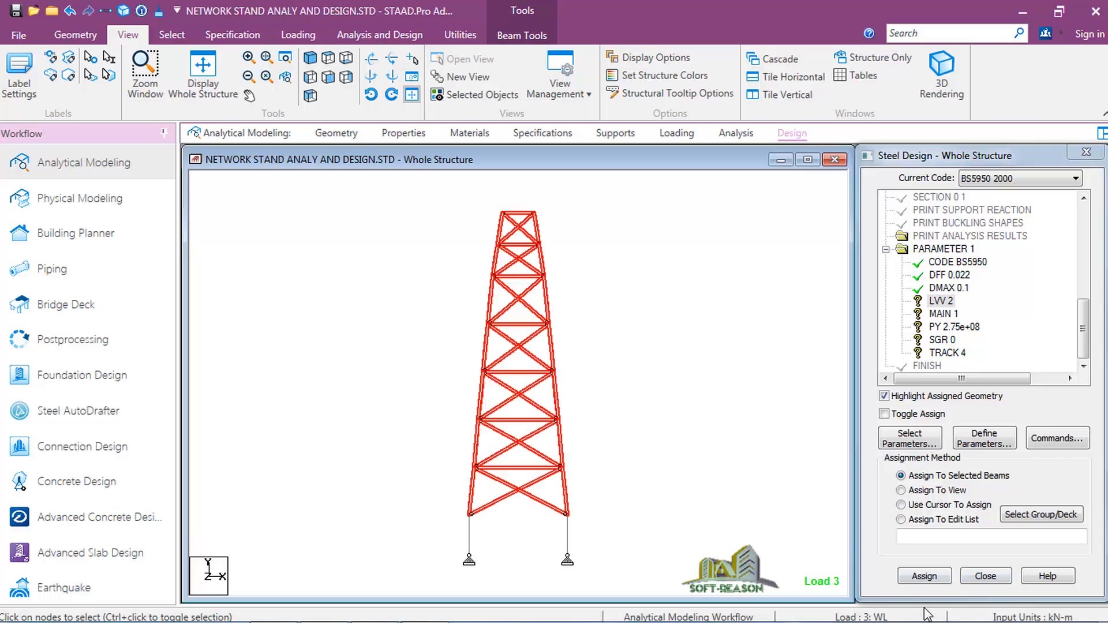
{"action": "left_click", "coordinate": [914, 580]}
{"action": "left_click", "coordinate": [912, 417]}
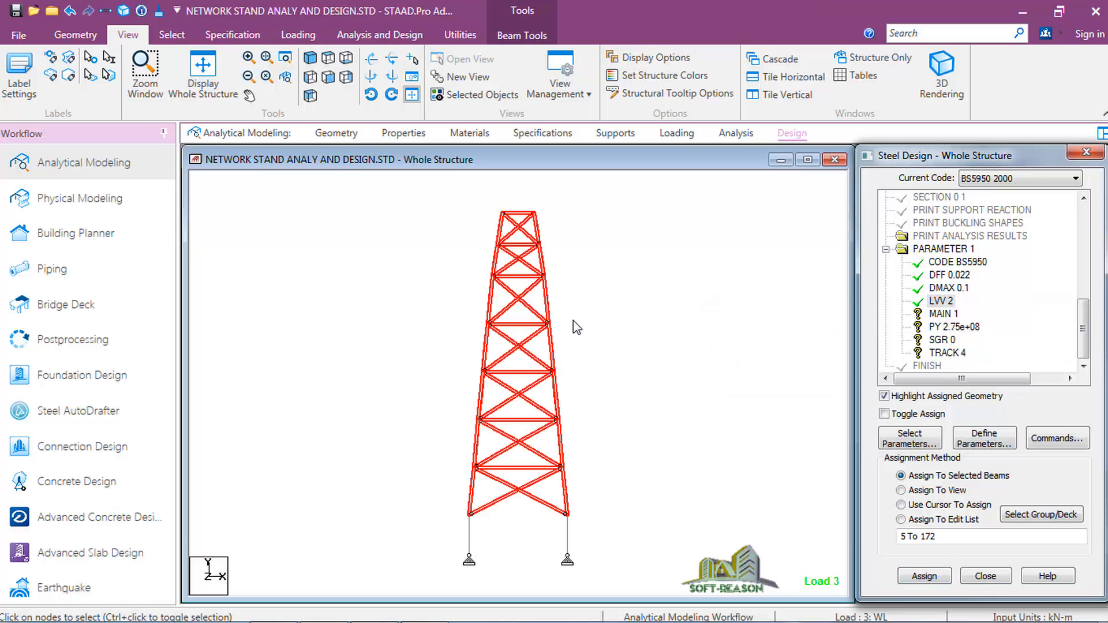
Assign the MAIN 1 slenderness parameter to all tower members above the base legs
{"action": "left_click", "coordinate": [944, 314]}
{"action": "left_click_drag", "start_coordinate": [584, 203], "coordinate": [383, 527]}
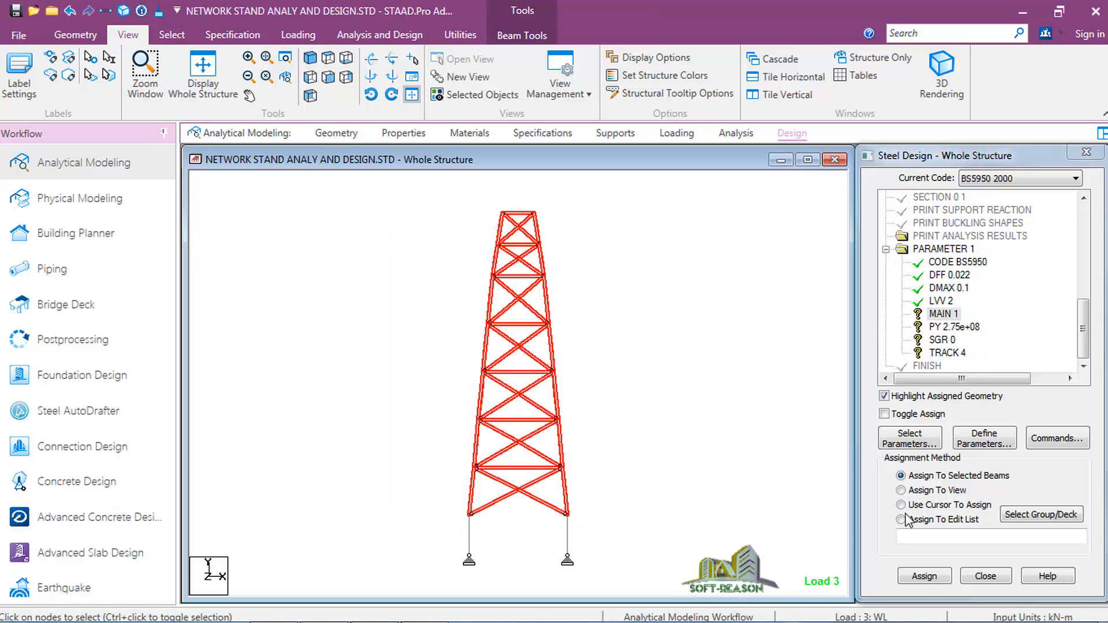
{"action": "left_click", "coordinate": [924, 576]}
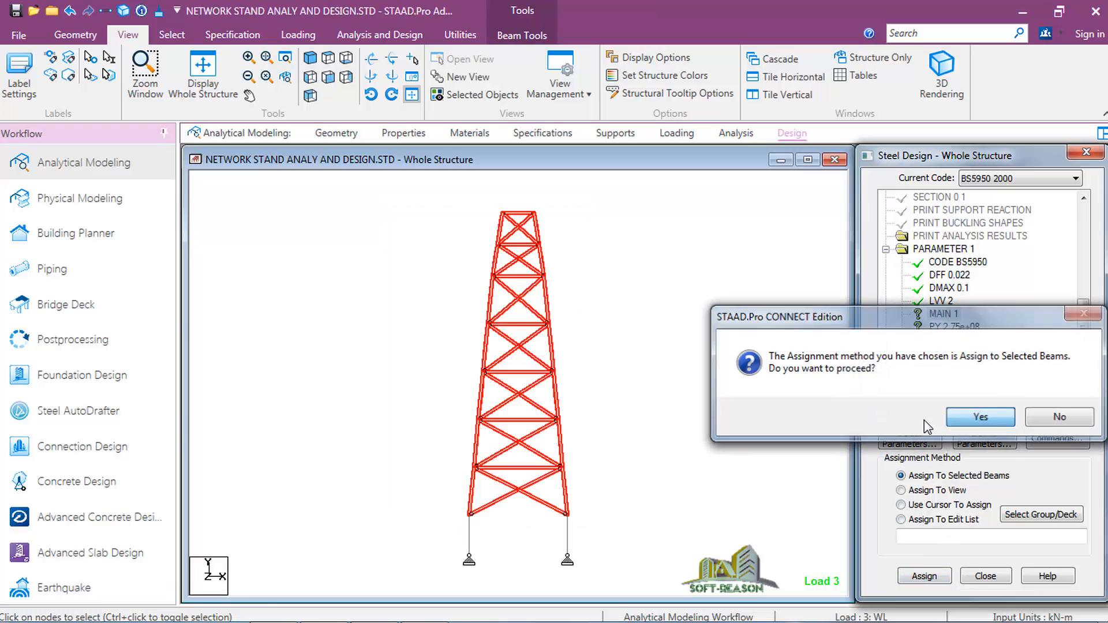
{"action": "left_click", "coordinate": [981, 419]}
Assign the PY 2.75e+08 design strength parameter to all tower members above the base legs
{"action": "left_click", "coordinate": [961, 326]}
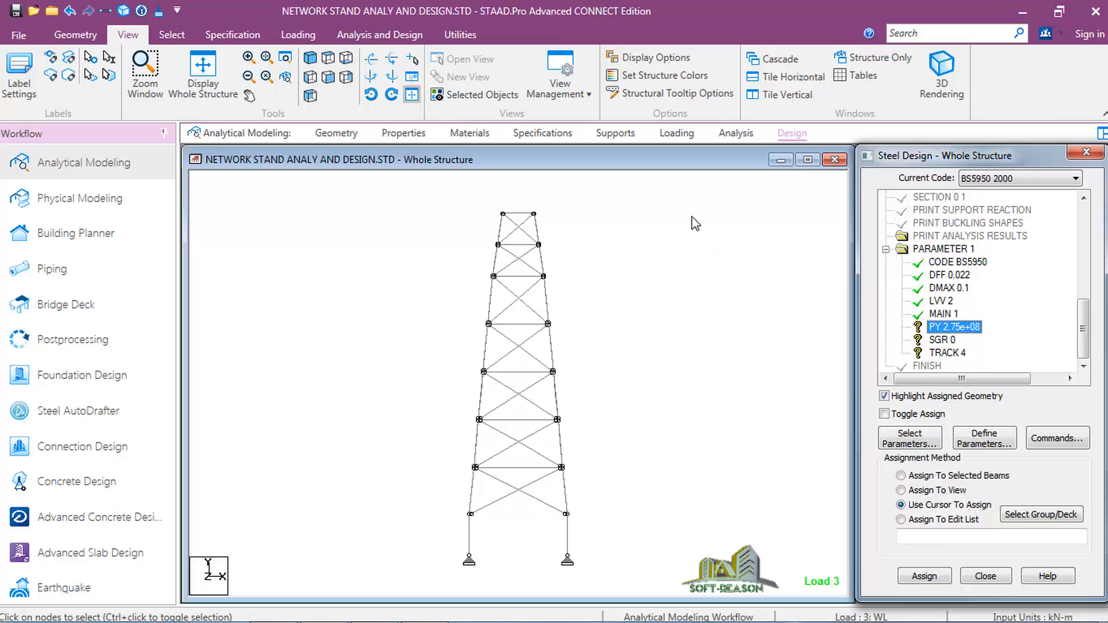
{"action": "left_click_drag", "start_coordinate": [613, 196], "coordinate": [428, 525]}
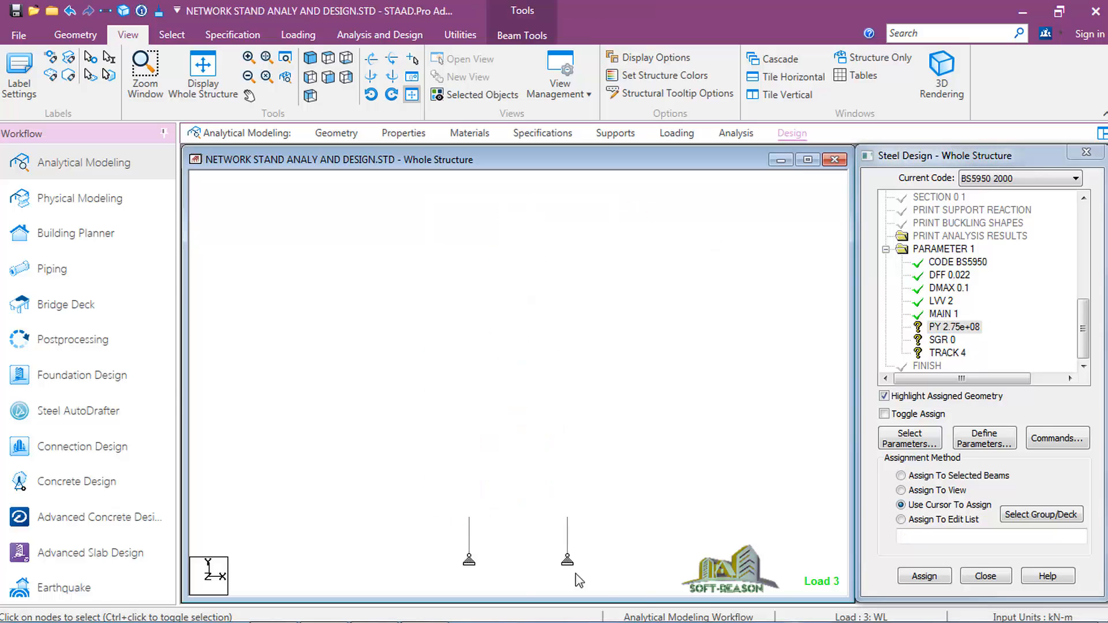
{"action": "left_click", "coordinate": [925, 576]}
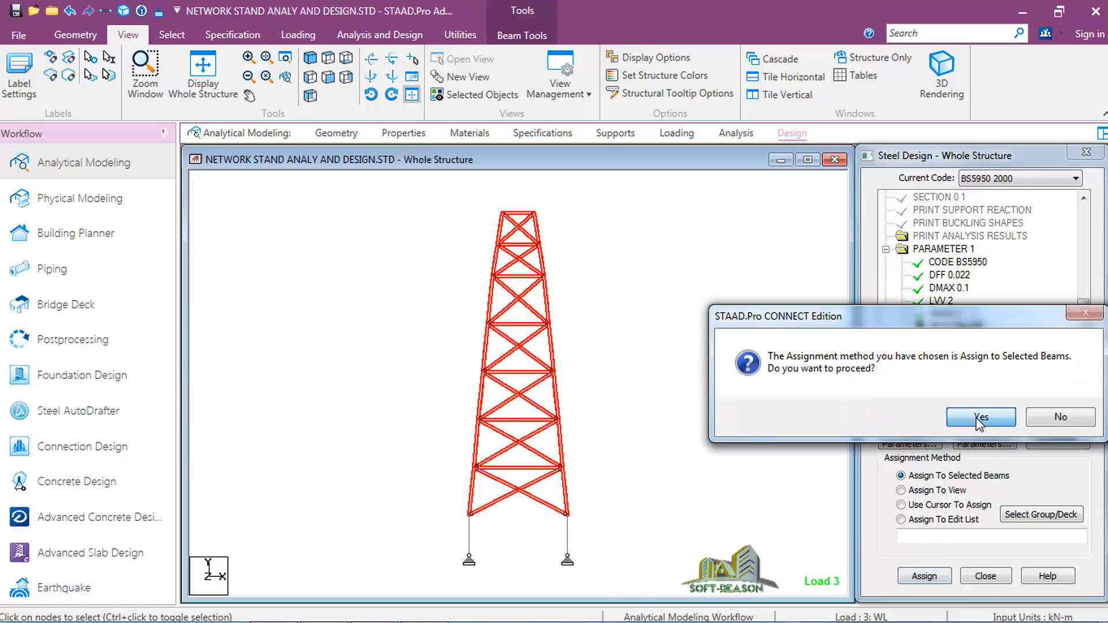
{"action": "left_click", "coordinate": [947, 427]}
Assign the SGR 0 steel grade parameter to all tower members above the base legs
{"action": "left_click", "coordinate": [942, 340]}
{"action": "left_click_drag", "start_coordinate": [590, 196], "coordinate": [433, 526]}
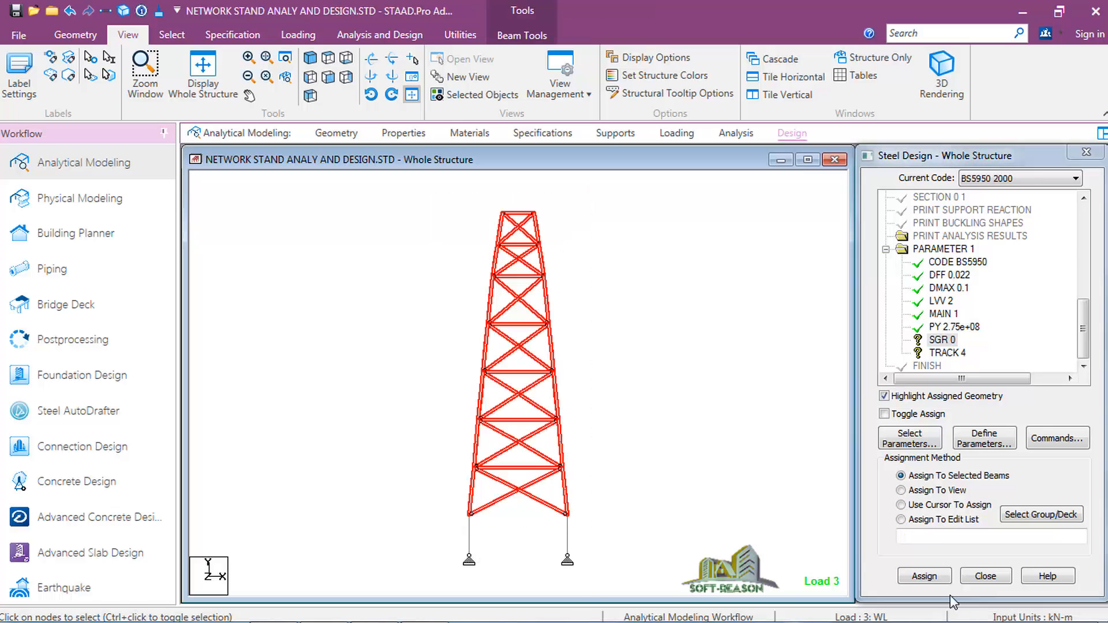
{"action": "left_click", "coordinate": [925, 576]}
{"action": "left_click", "coordinate": [1001, 426]}
Assign the TRACK 4 parameter to all tower members above the base legs
{"action": "left_click", "coordinate": [947, 352]}
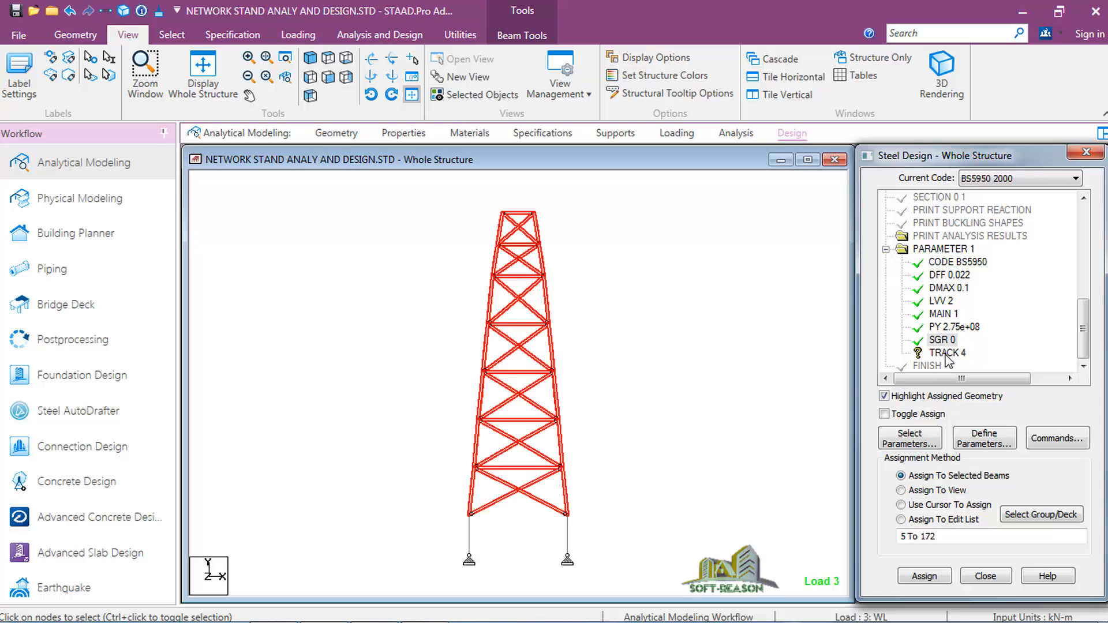
{"action": "left_click_drag", "start_coordinate": [574, 197], "coordinate": [419, 526]}
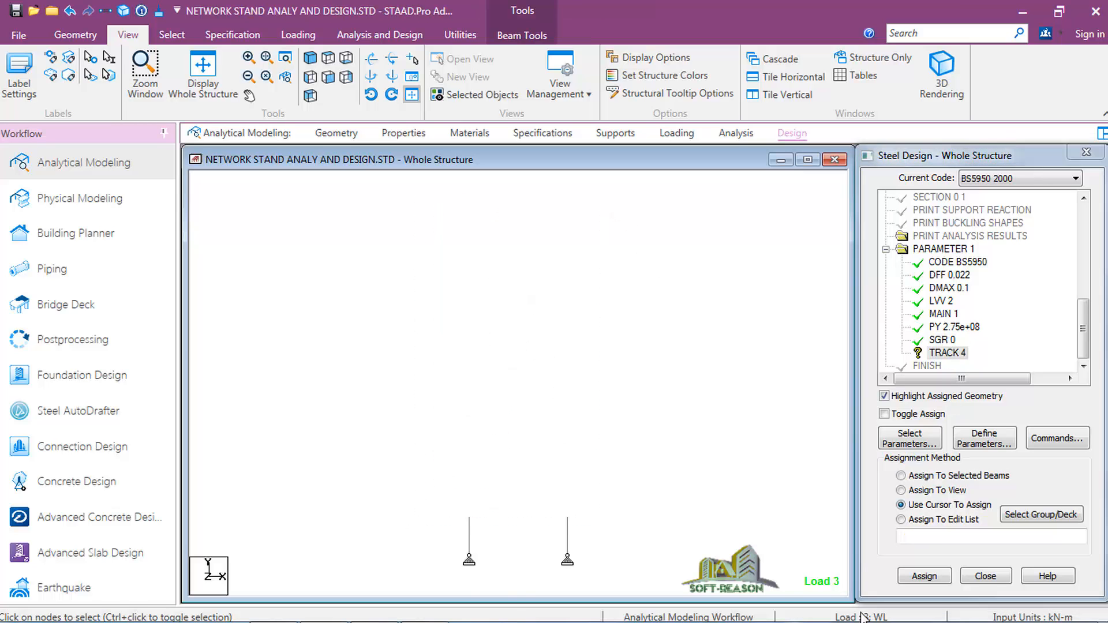
{"action": "left_click", "coordinate": [922, 576]}
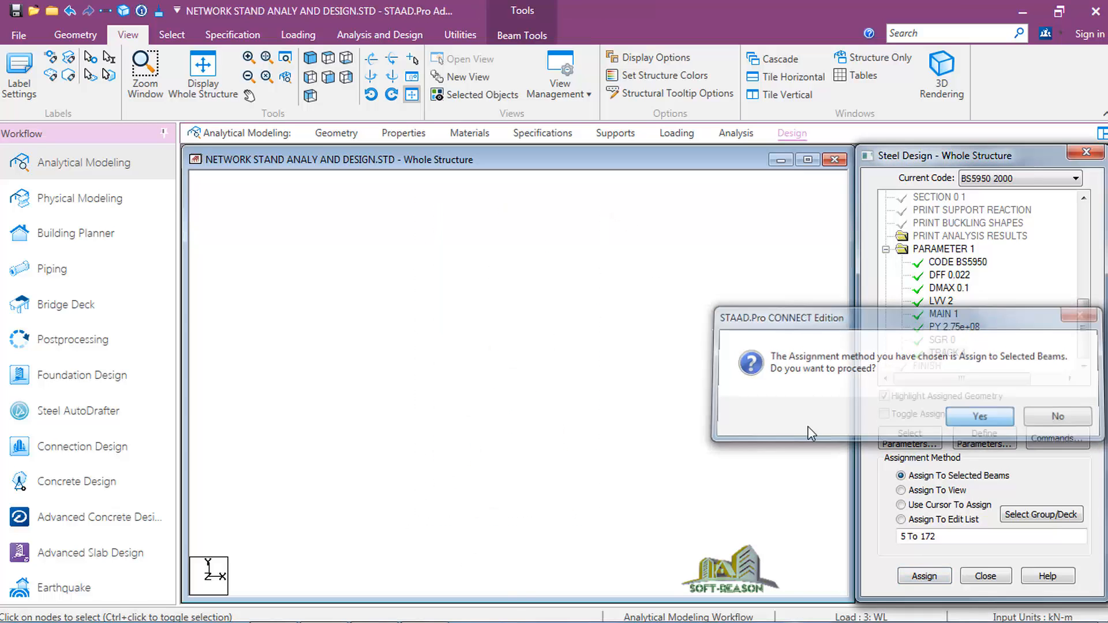
{"action": "left_click", "coordinate": [750, 349]}
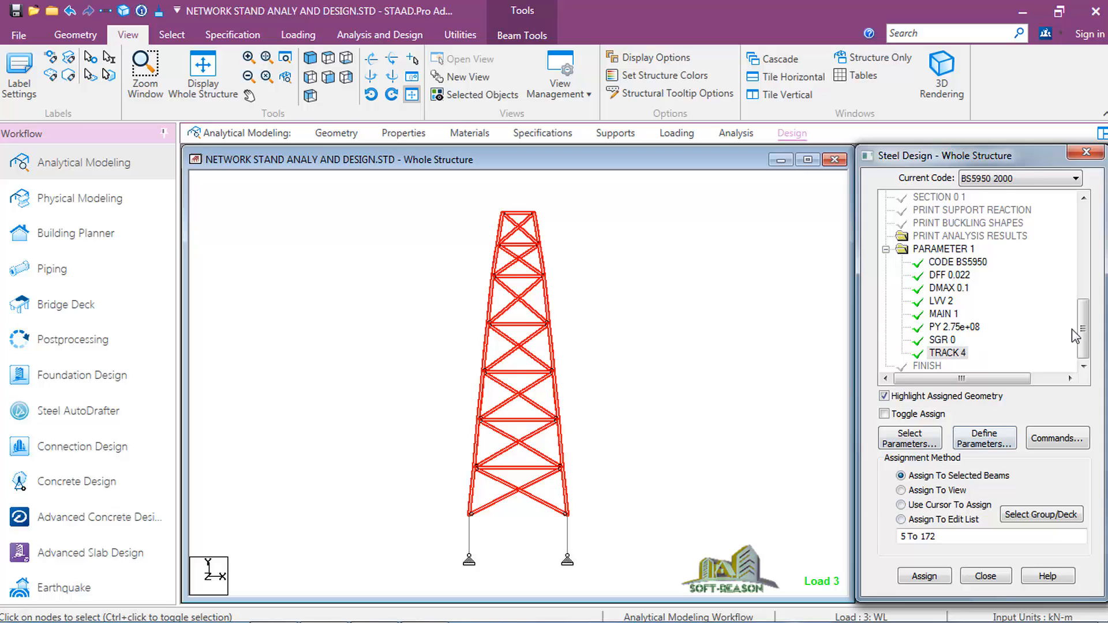
{"action": "left_click_drag", "start_coordinate": [1083, 324], "coordinate": [1082, 228]}
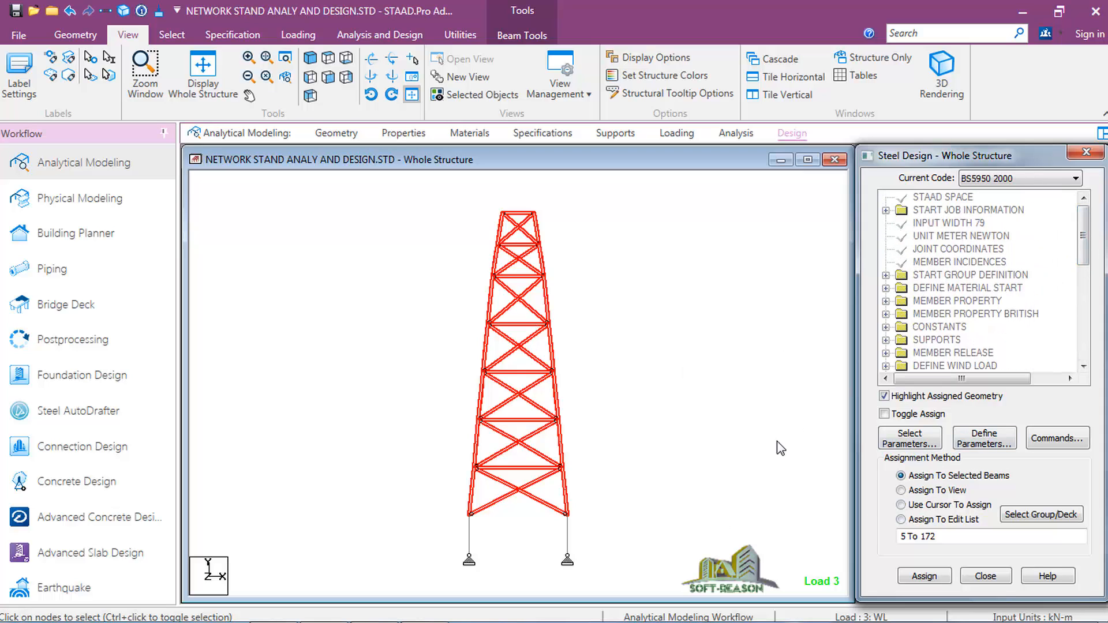
{"action": "left_click", "coordinate": [1048, 439]}
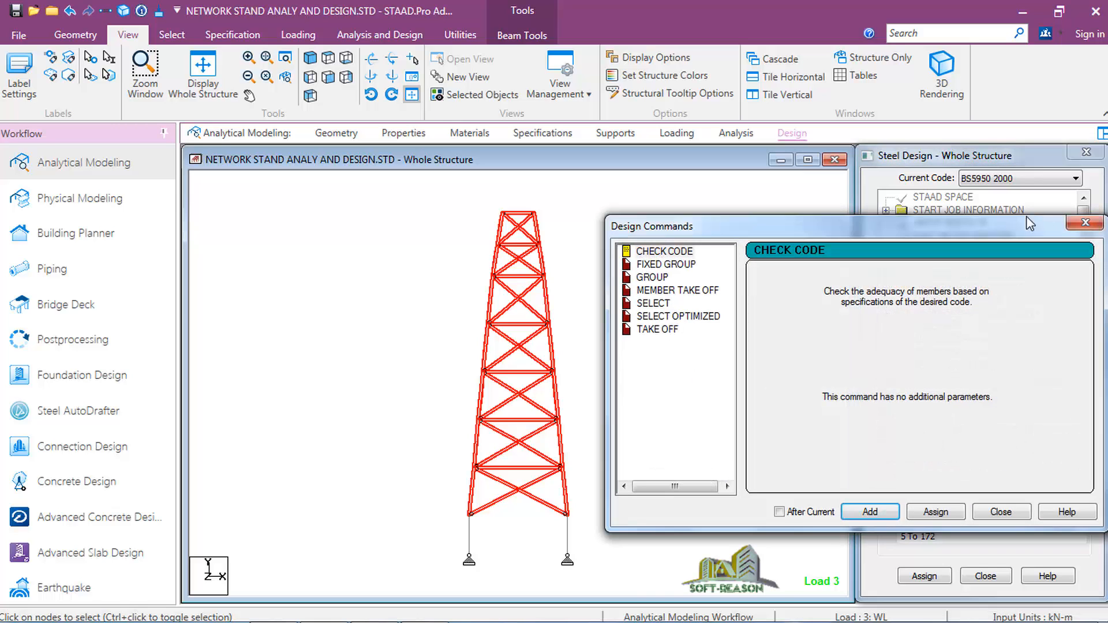
{"action": "left_click_drag", "start_coordinate": [984, 226], "coordinate": [603, 283]}
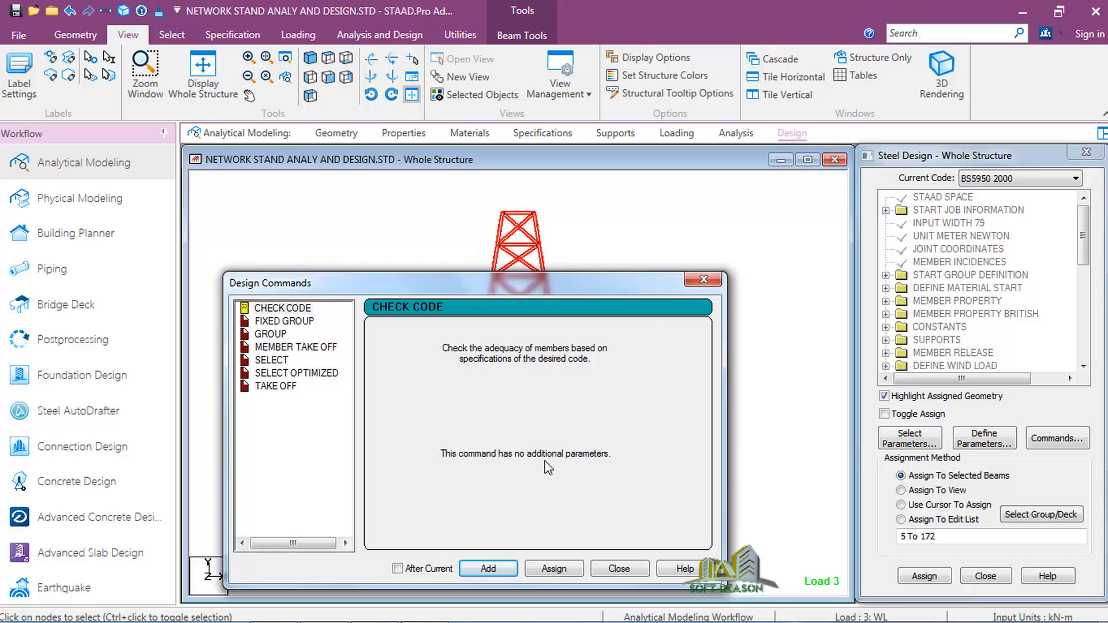
{"action": "left_click", "coordinate": [703, 279]}
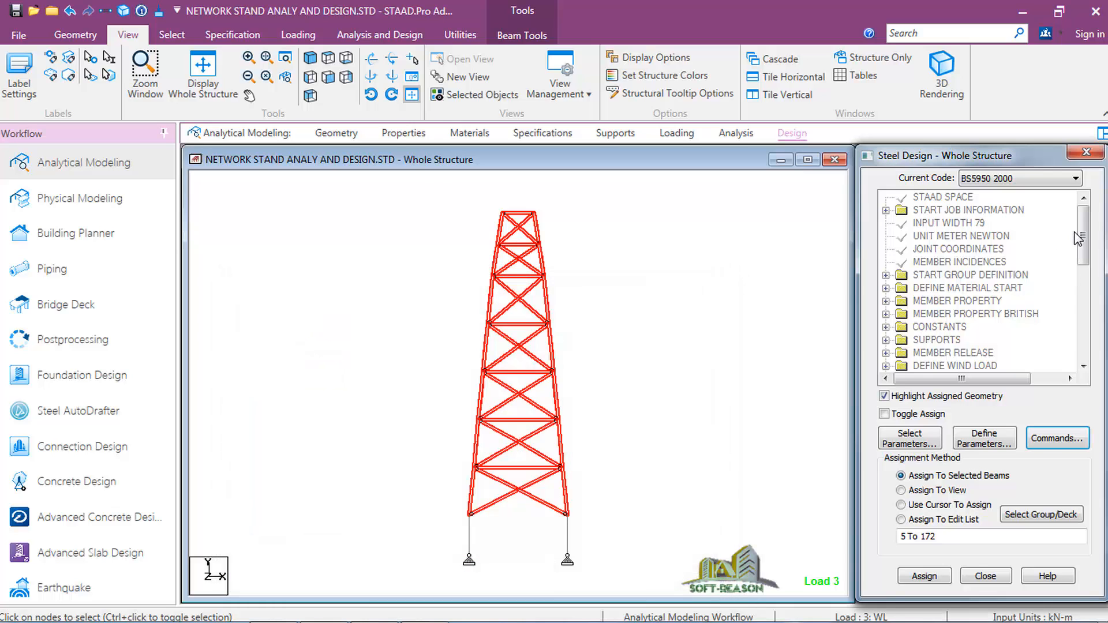
Add a CHECK CODE design command to the BS5950 2000 steel design
{"action": "left_click_drag", "start_coordinate": [1078, 238], "coordinate": [1080, 336]}
{"action": "left_click", "coordinate": [1058, 438]}
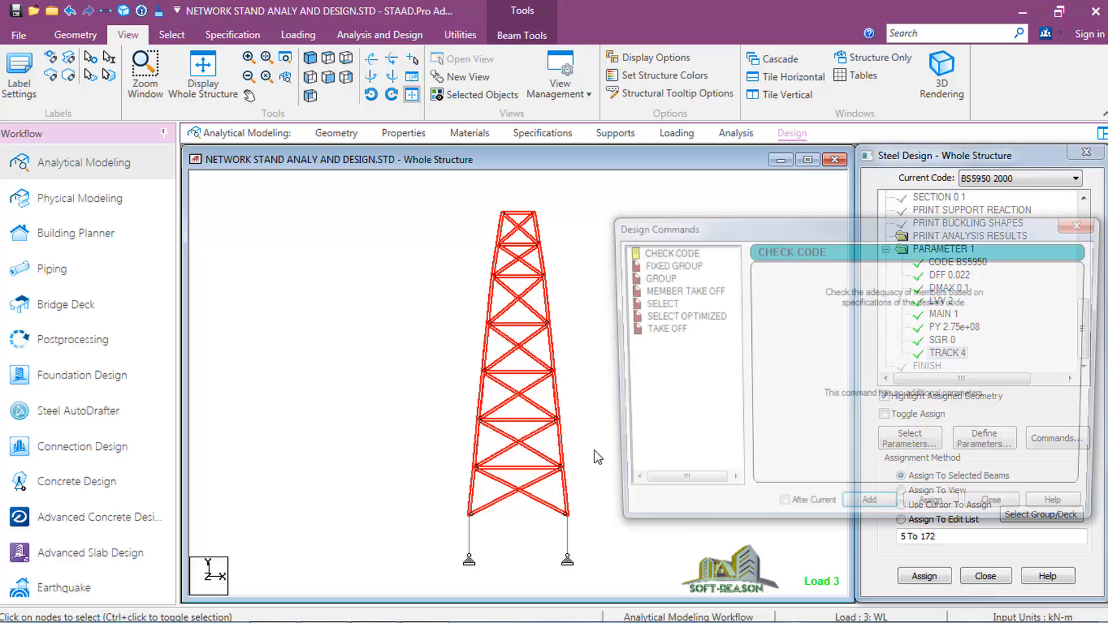
{"action": "left_click", "coordinate": [661, 252]}
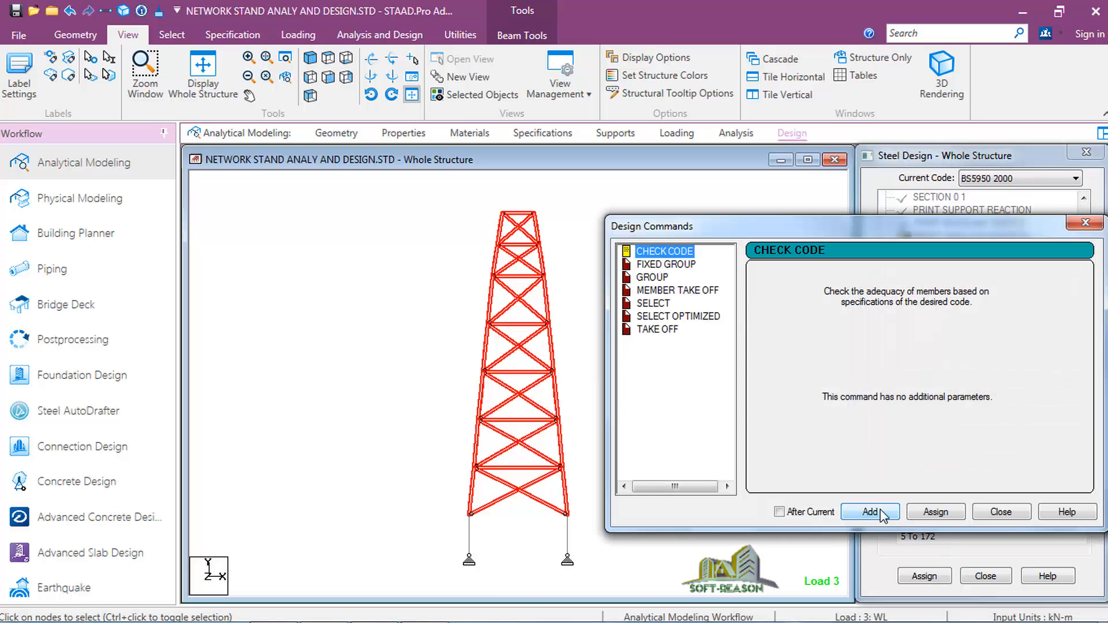
{"action": "left_click", "coordinate": [860, 513]}
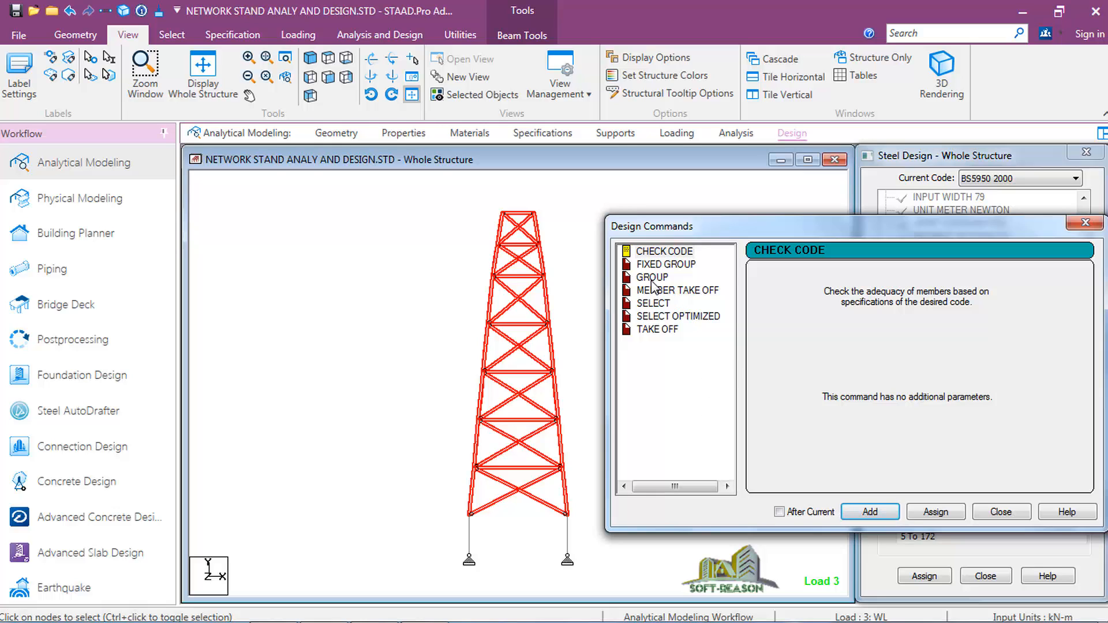
Add SELECT, TAKE OFF and FIXED GROUP design commands to the BS5950 2000 steel design
{"action": "left_click", "coordinate": [653, 304]}
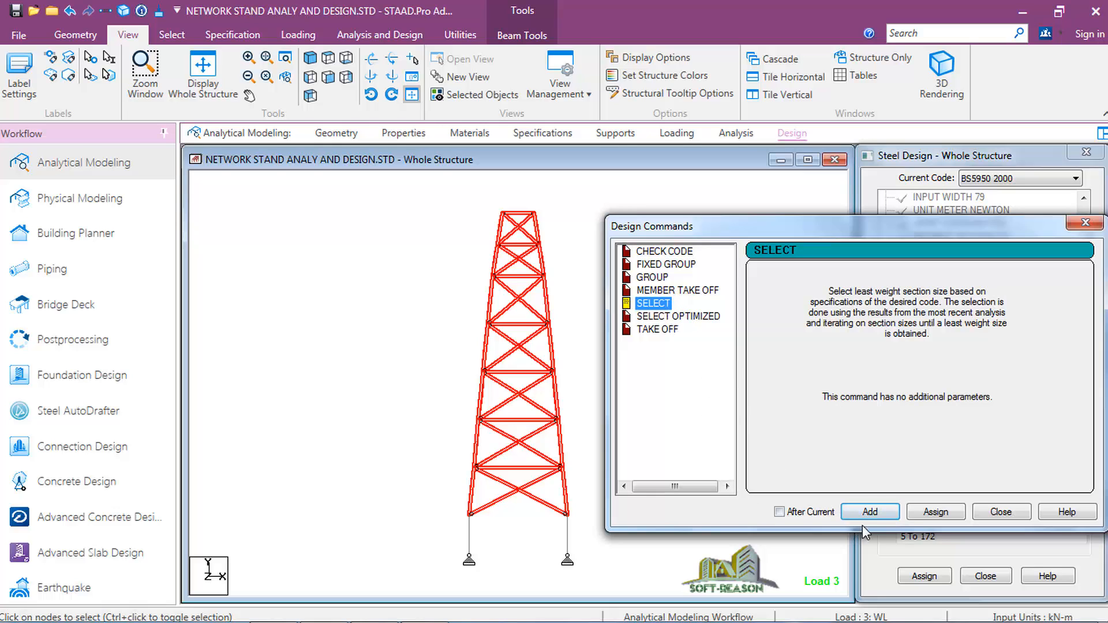
{"action": "left_click", "coordinate": [879, 515]}
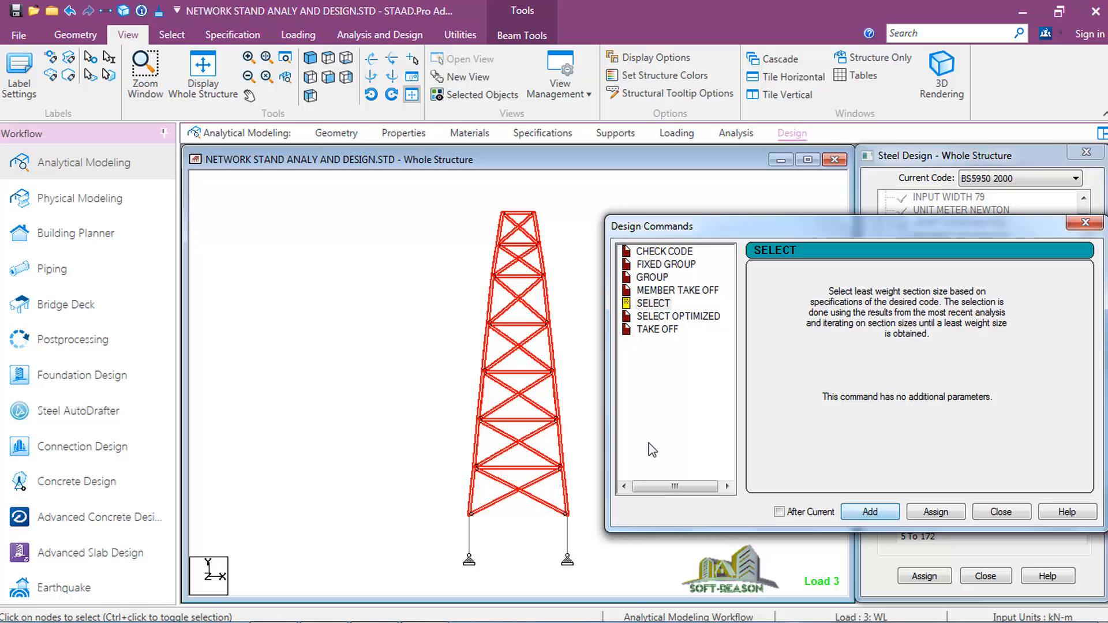
{"action": "left_click", "coordinate": [654, 330]}
{"action": "left_click", "coordinate": [882, 513]}
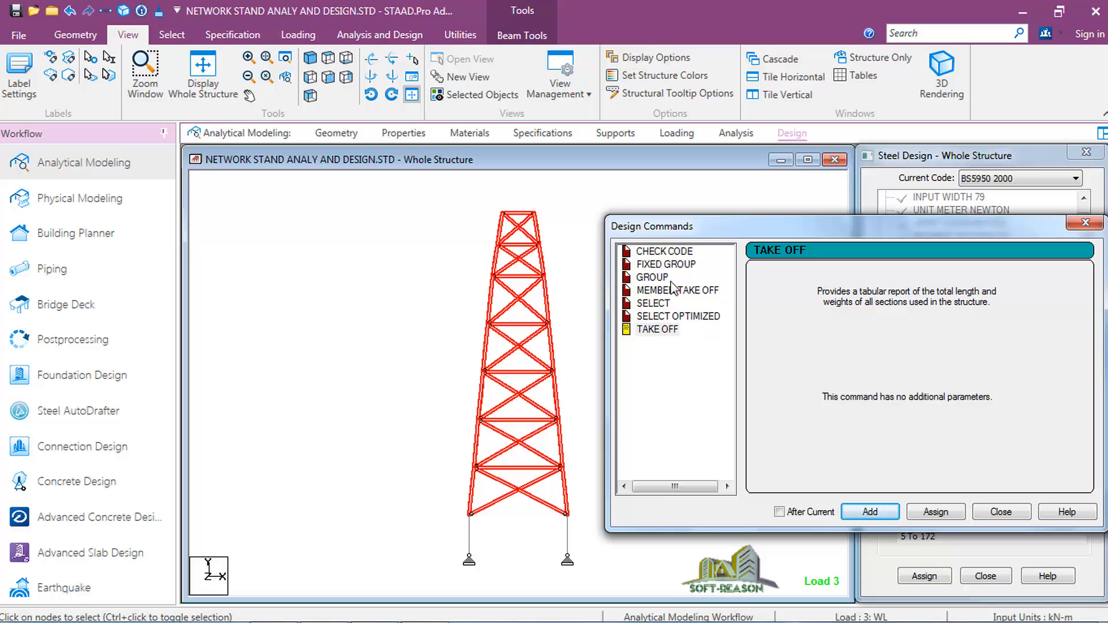
{"action": "left_click", "coordinate": [665, 264]}
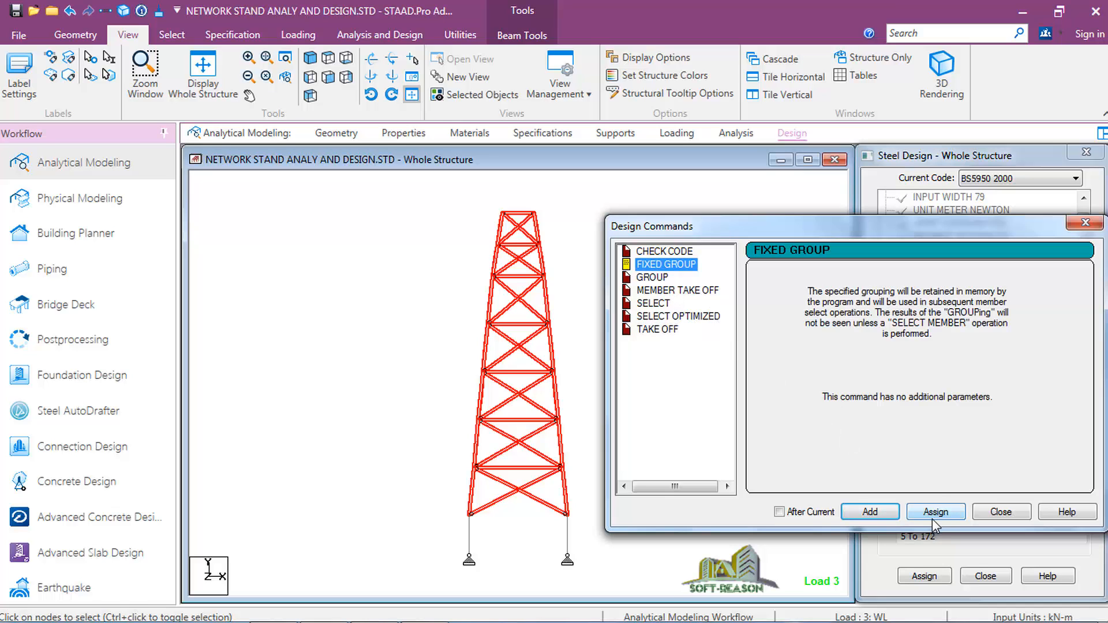
{"action": "left_click", "coordinate": [875, 516]}
{"action": "left_click", "coordinate": [1002, 515]}
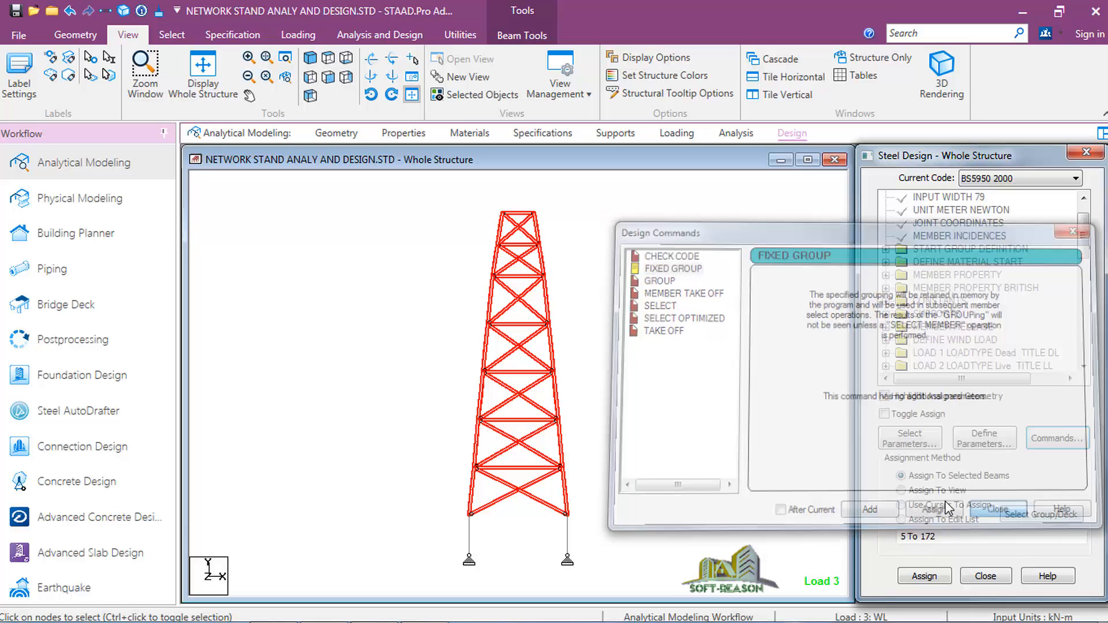
Assign the CHECK CODE command to all members in the view
{"action": "scroll", "coordinate": [1091, 266], "scroll_direction": "down", "scroll_amount": 10}
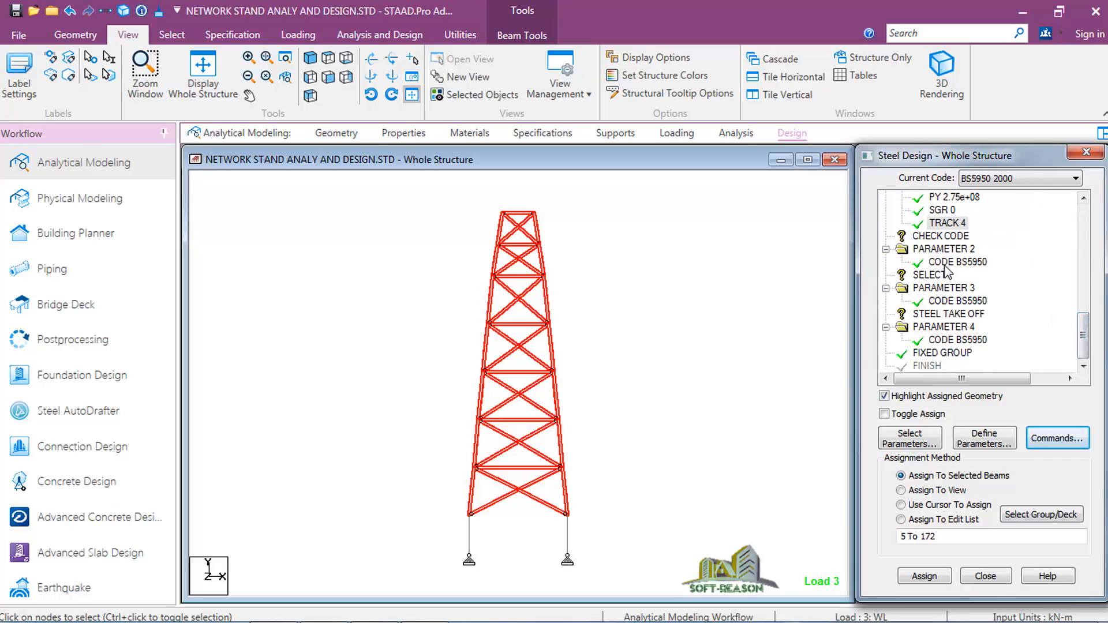
{"action": "left_click", "coordinate": [934, 236]}
{"action": "mouse_move", "coordinate": [1084, 334]}
{"action": "left_mouse_down"}
{"action": "mouse_move", "coordinate": [1084, 314]}
{"action": "mouse_move", "coordinate": [1084, 340]}
{"action": "left_mouse_up"}
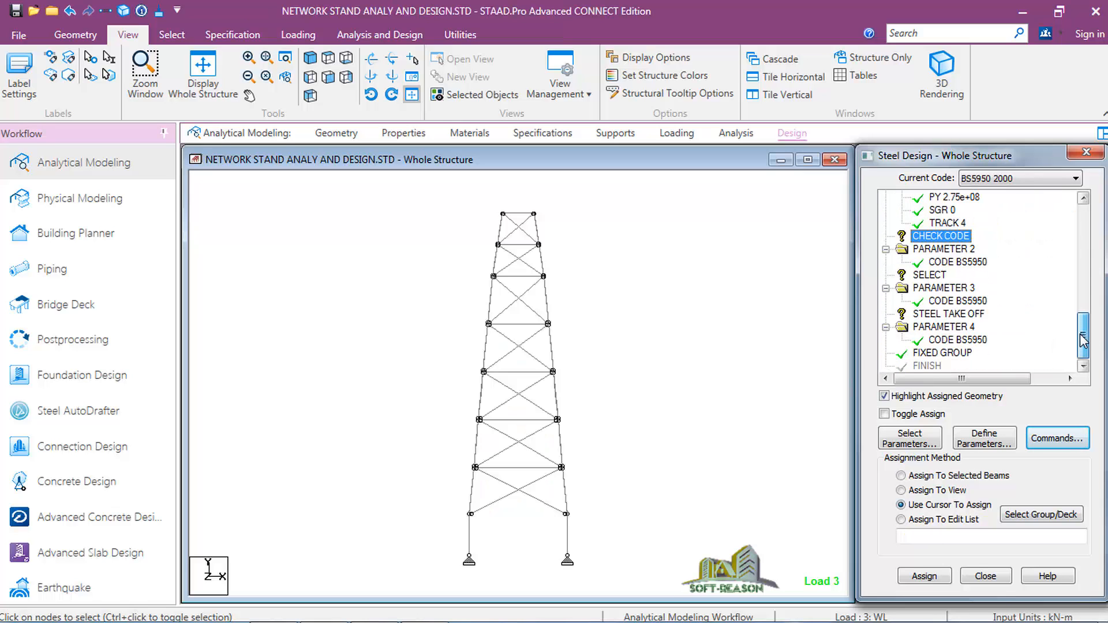
{"action": "left_click", "coordinate": [919, 494]}
{"action": "left_click", "coordinate": [924, 576]}
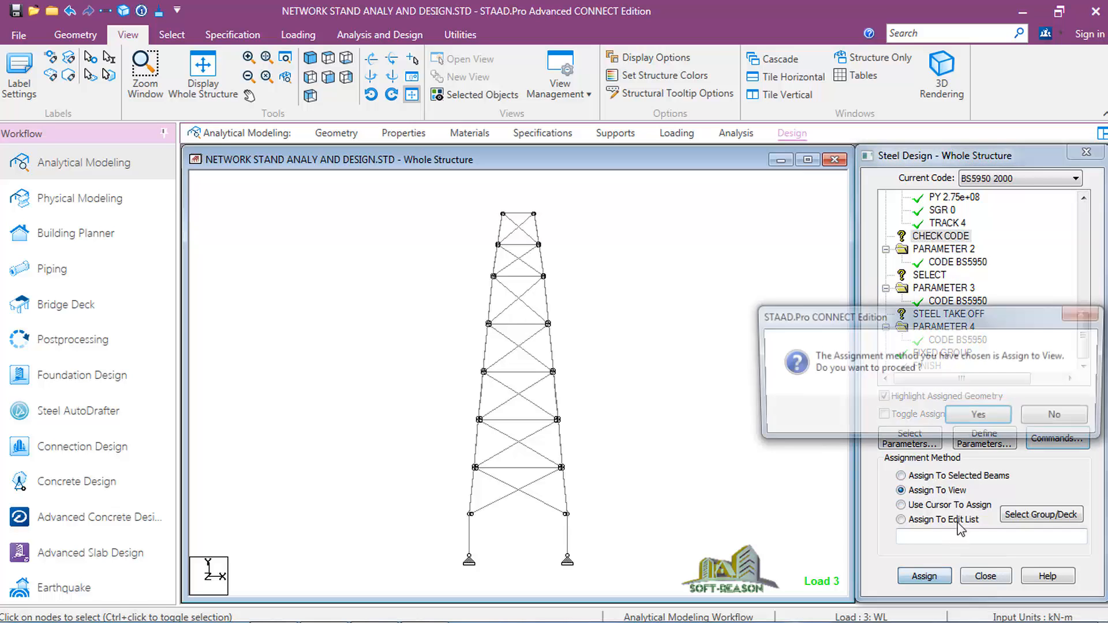
{"action": "left_click", "coordinate": [980, 421]}
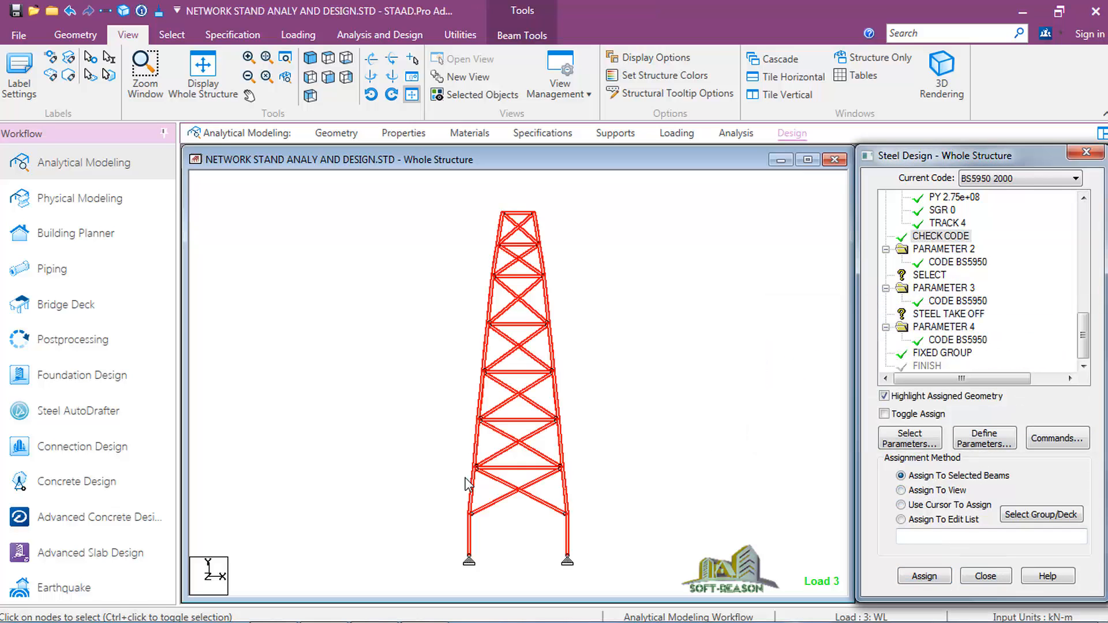
Assign the SELECT command to all tower members above the base legs
{"action": "left_click", "coordinate": [931, 276]}
{"action": "left_click_drag", "start_coordinate": [478, 185], "coordinate": [630, 521]}
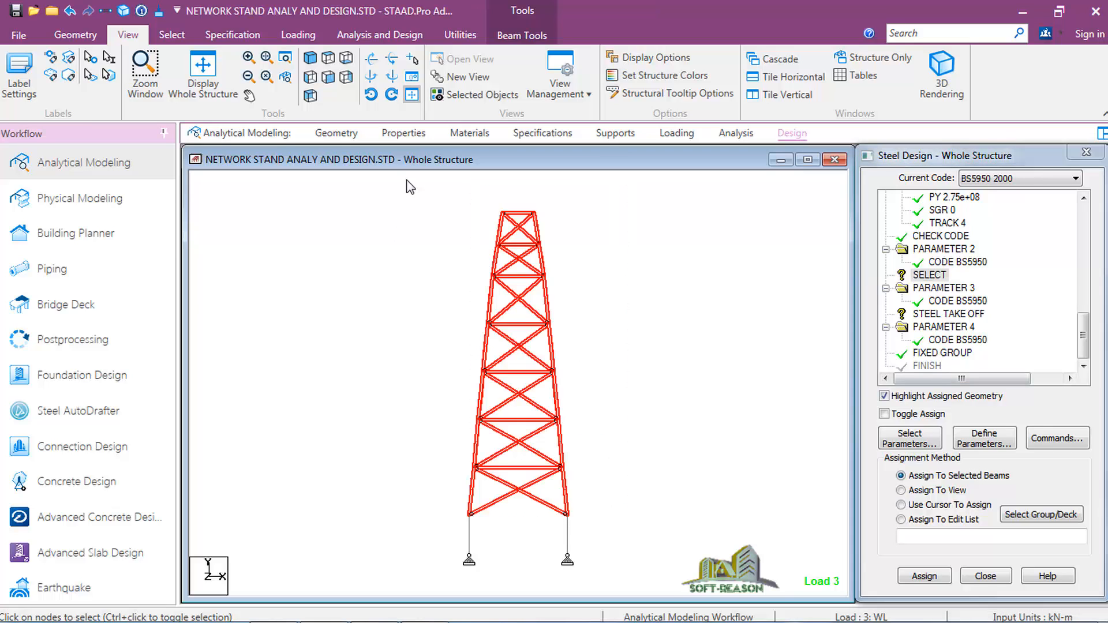
{"action": "left_click_drag", "start_coordinate": [406, 179], "coordinate": [685, 519]}
{"action": "left_click", "coordinate": [924, 577]}
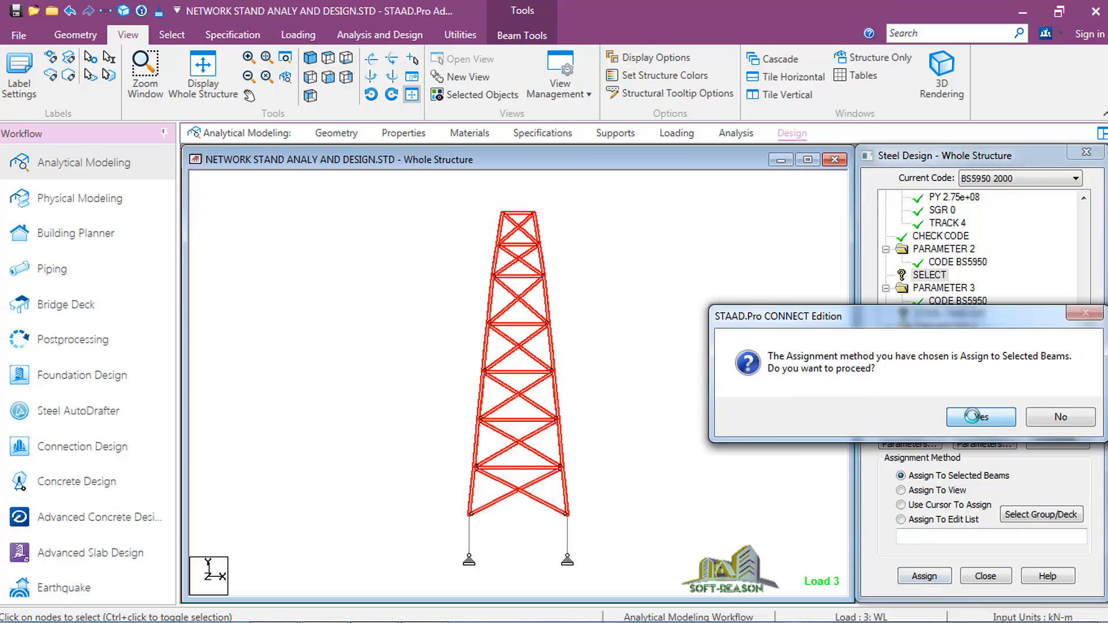
{"action": "left_click", "coordinate": [936, 351]}
Assign the STEEL TAKE OFF command to all tower members above the base legs and clear the member selection
{"action": "left_click", "coordinate": [947, 314]}
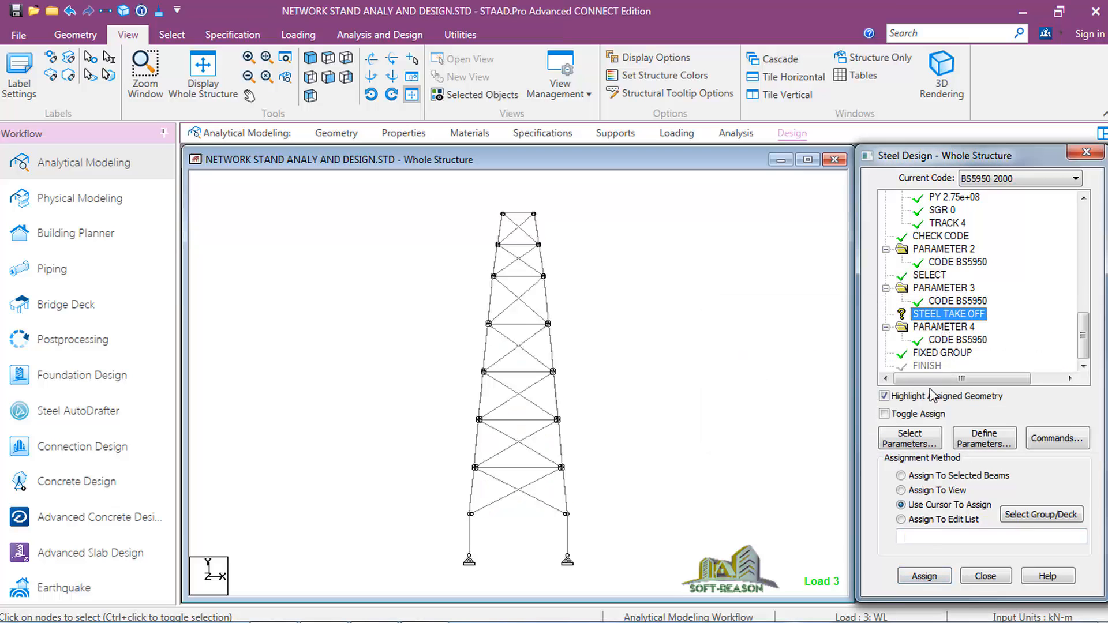
{"action": "left_click_drag", "start_coordinate": [459, 201], "coordinate": [672, 524]}
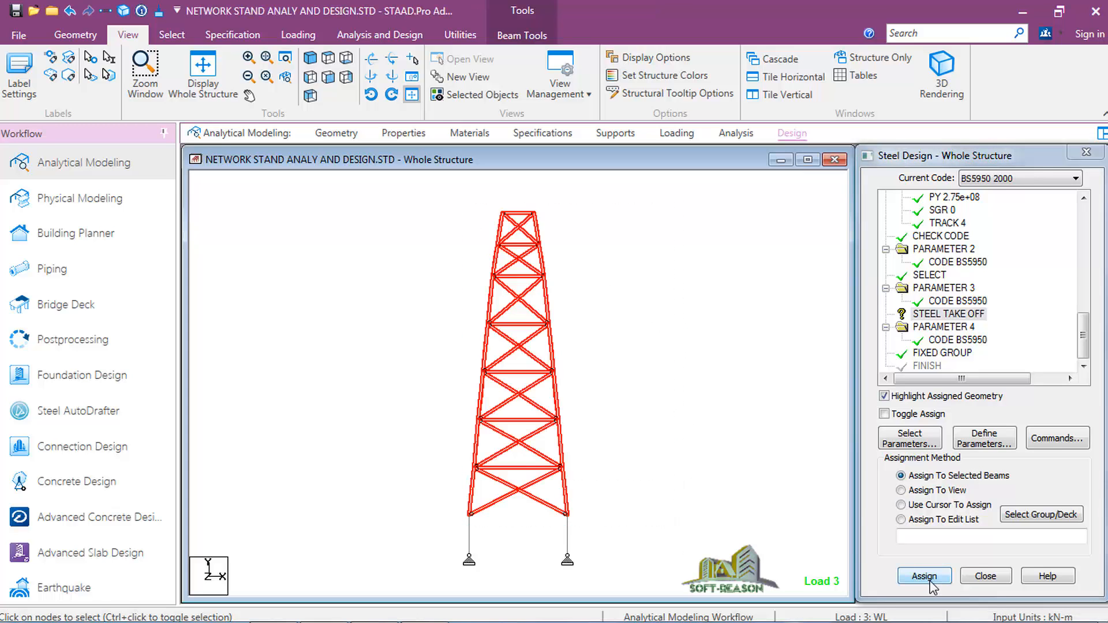
{"action": "left_click", "coordinate": [924, 576]}
{"action": "left_click", "coordinate": [987, 419]}
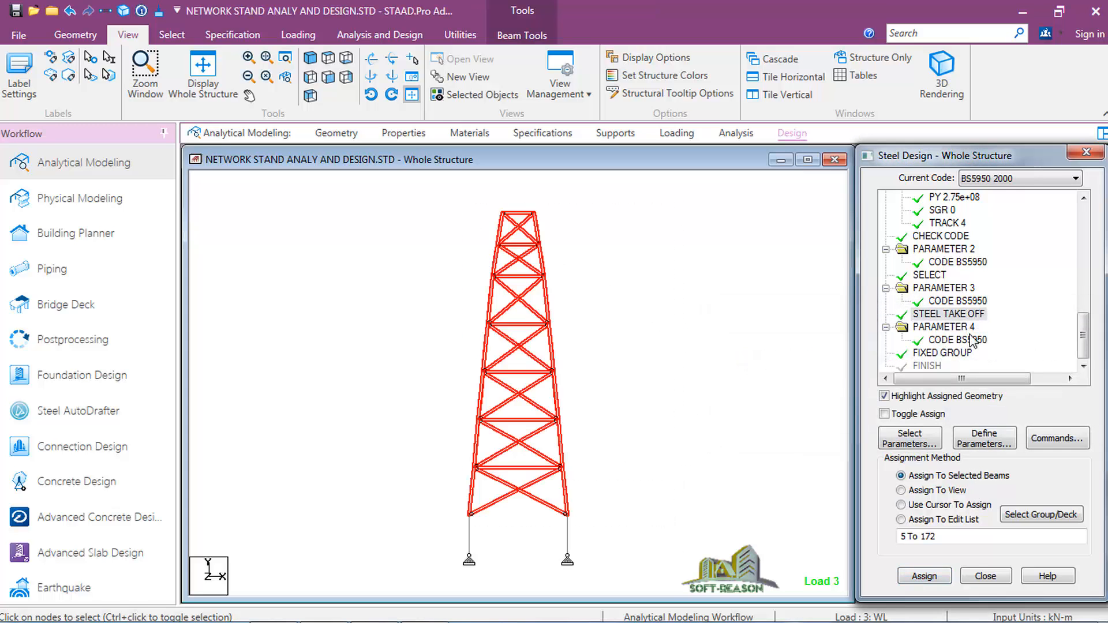
{"action": "left_click_drag", "start_coordinate": [1085, 335], "coordinate": [1083, 300]}
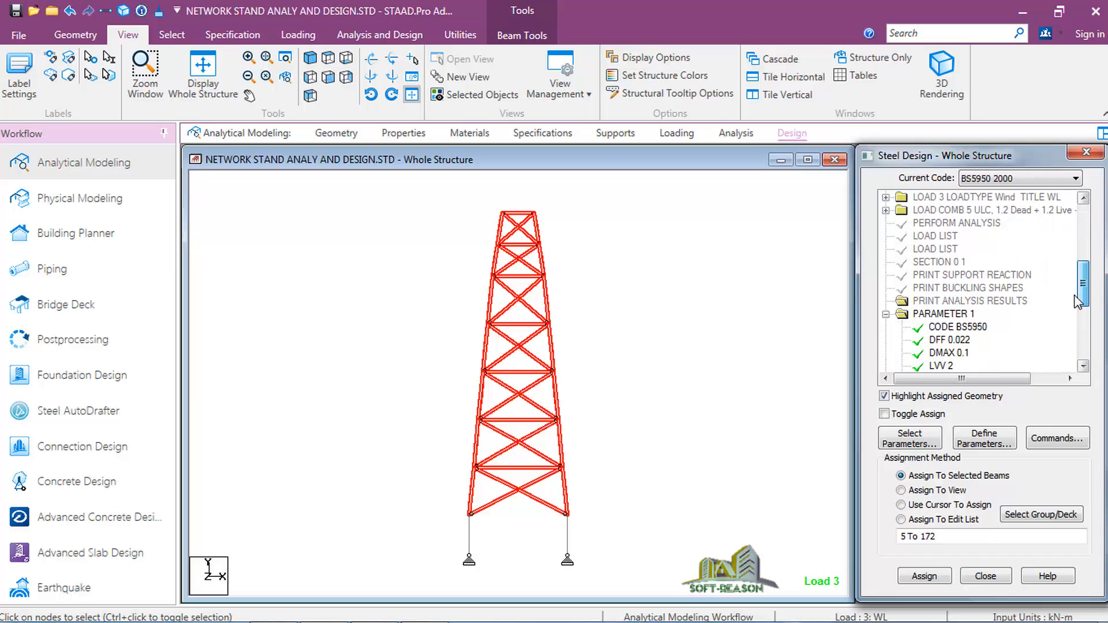
{"action": "left_click", "coordinate": [579, 299]}
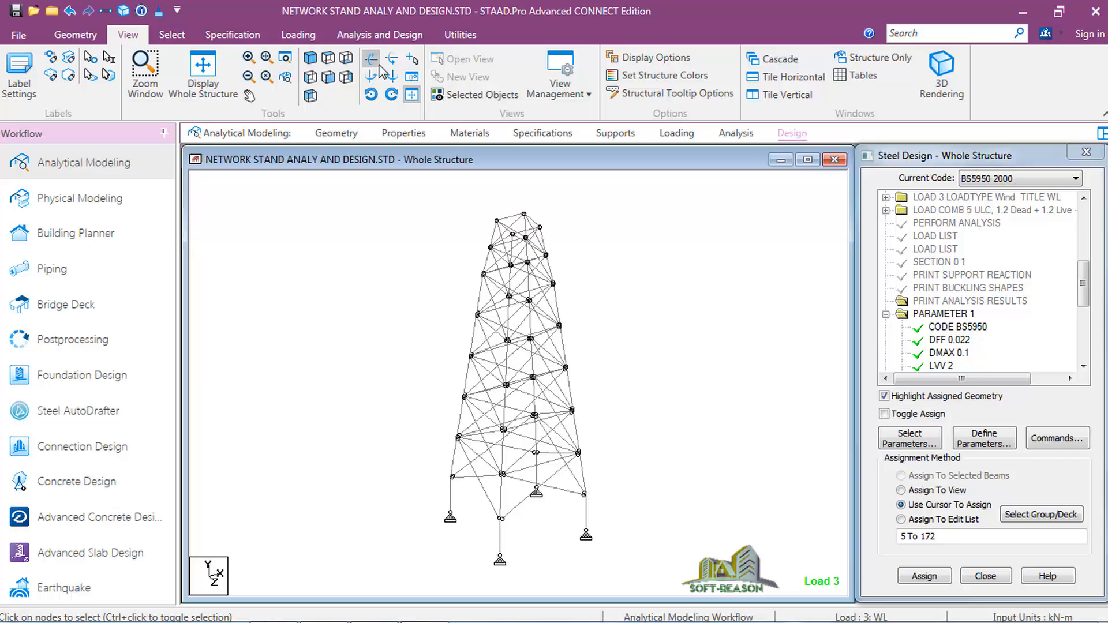
Save the modified structure, run the analysis and steel design, and continue to post-processing mode
{"action": "left_click", "coordinate": [378, 35]}
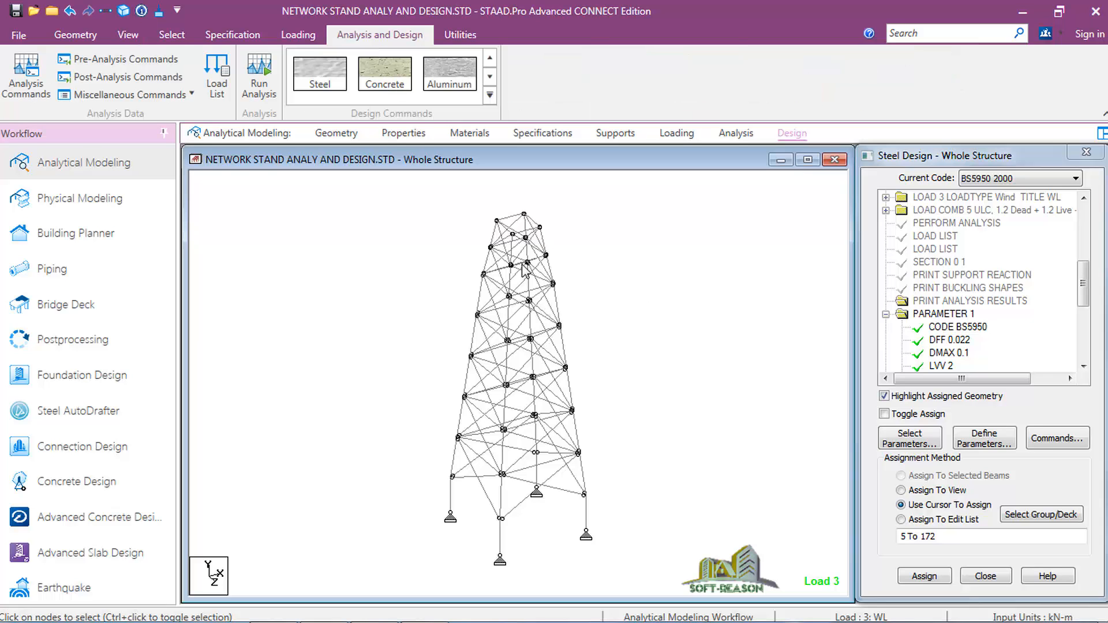
{"action": "left_click", "coordinate": [256, 85]}
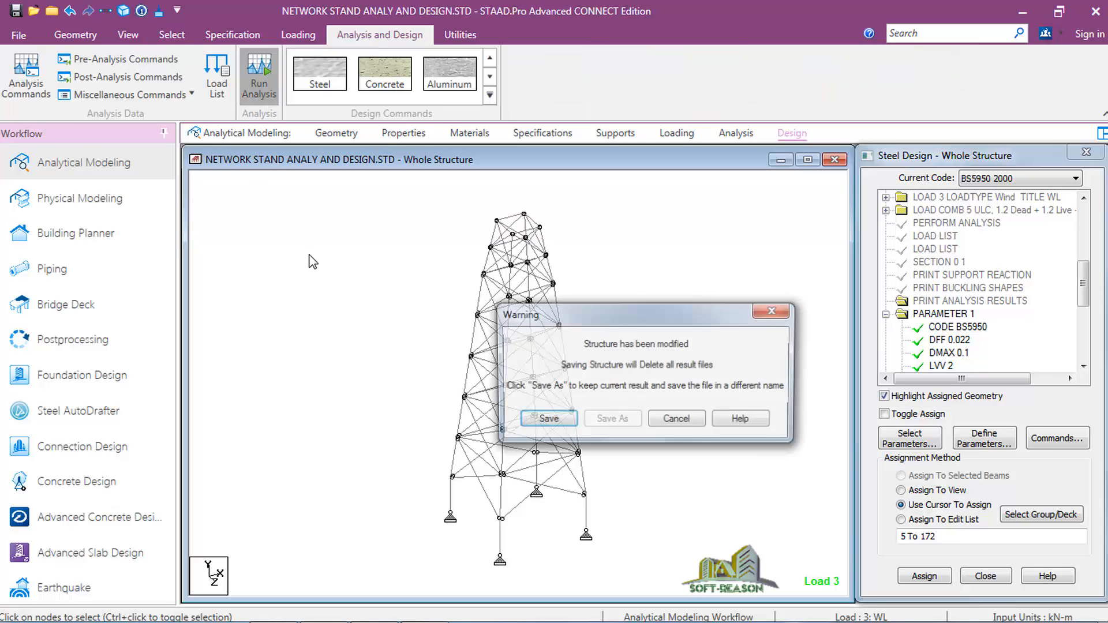
{"action": "left_click", "coordinate": [546, 421]}
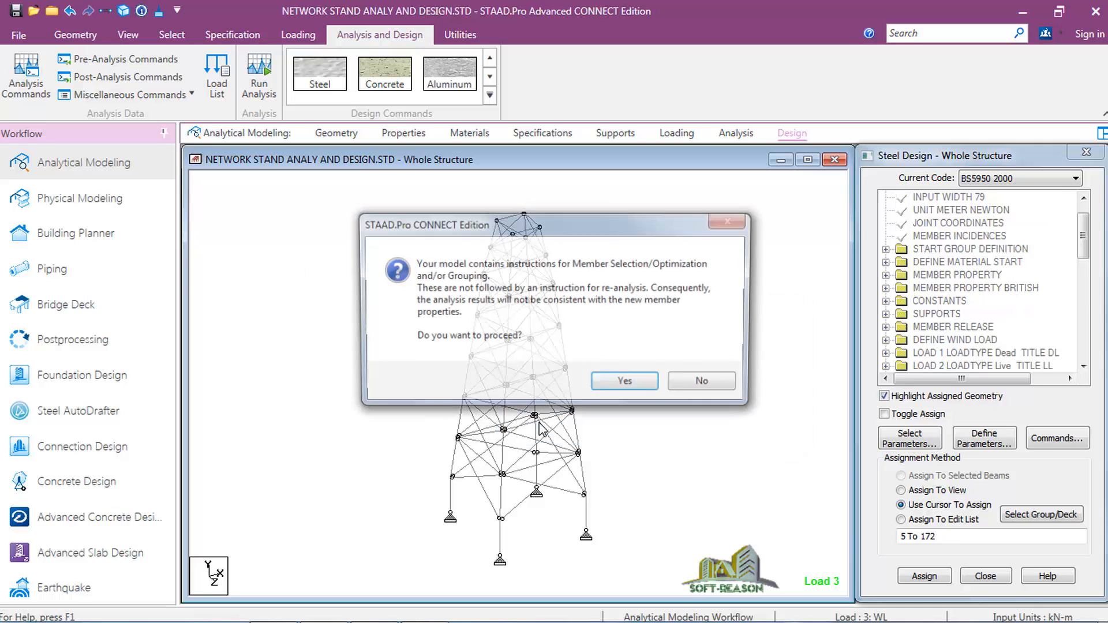
{"action": "left_click", "coordinate": [628, 384]}
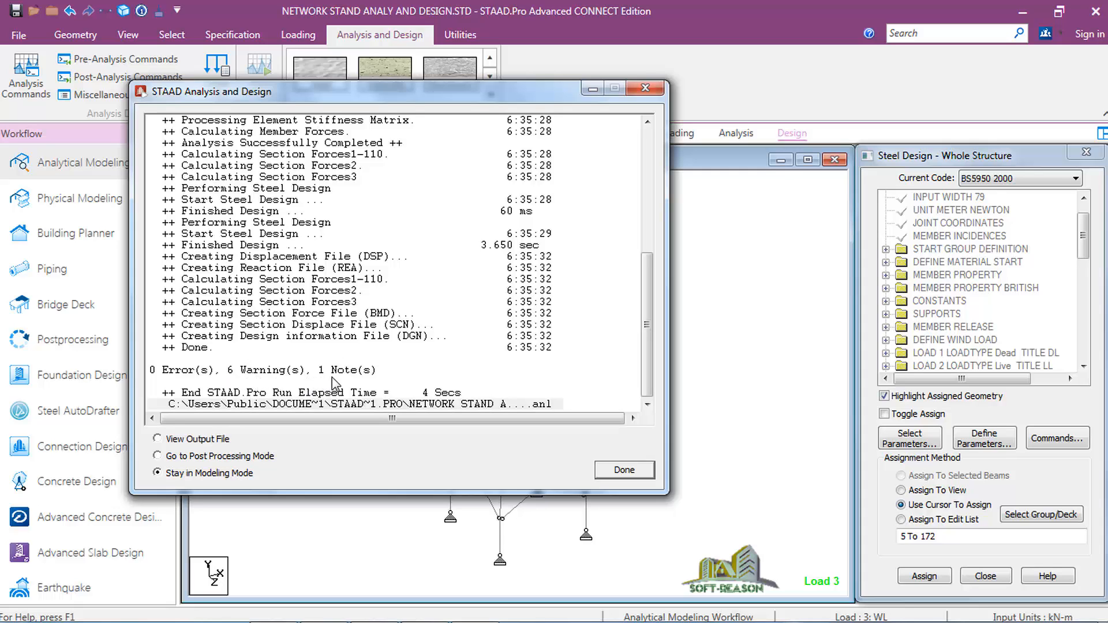
{"action": "left_click", "coordinate": [179, 457]}
{"action": "left_click", "coordinate": [624, 470]}
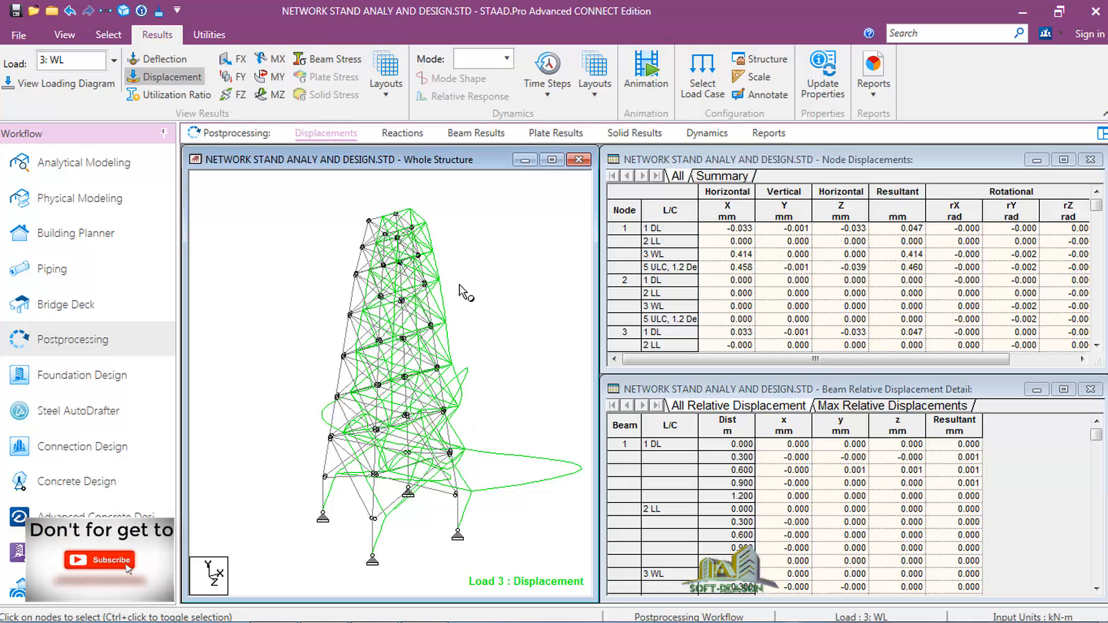
Display the beam utilization layout and examine the design results table, widening the Design Property column to read it
{"action": "left_click", "coordinate": [386, 69]}
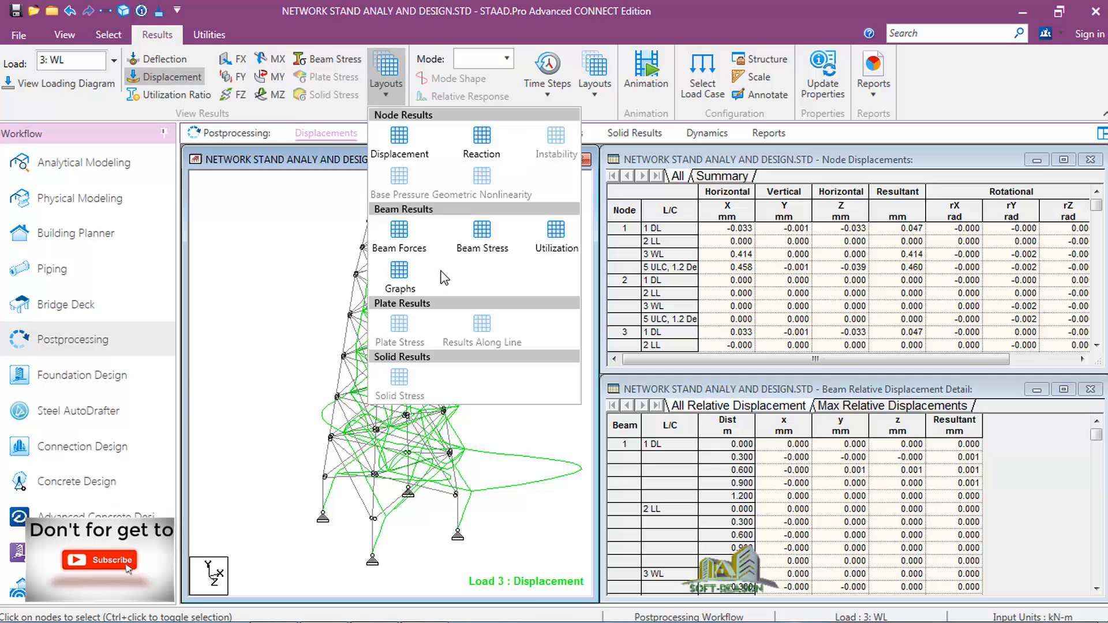
{"action": "left_click", "coordinate": [555, 249]}
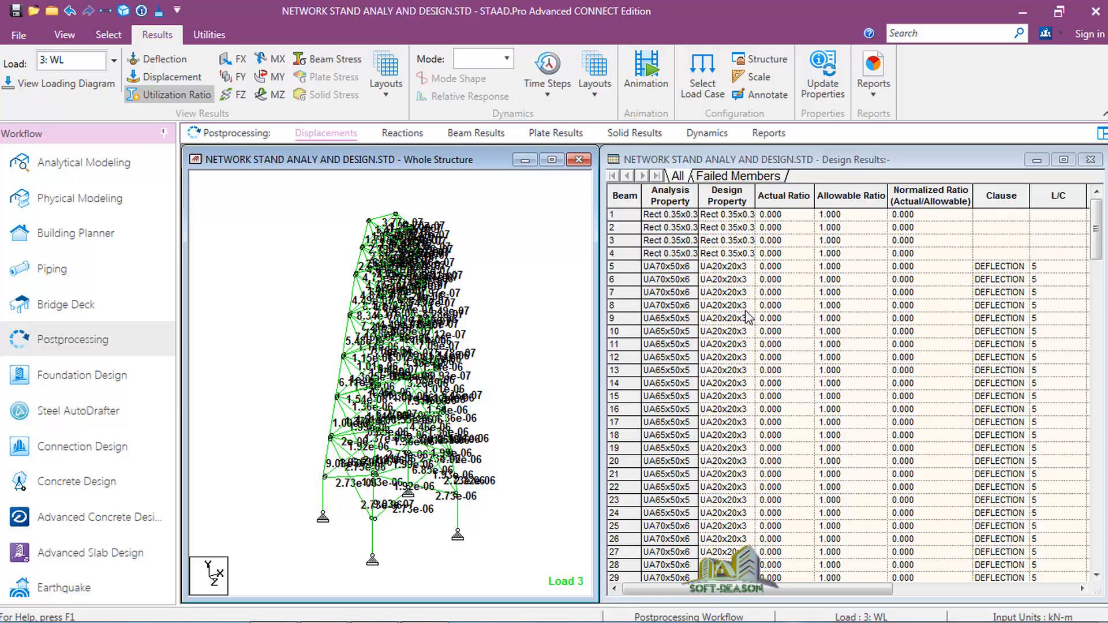
{"action": "left_click_drag", "start_coordinate": [755, 190], "coordinate": [805, 190]}
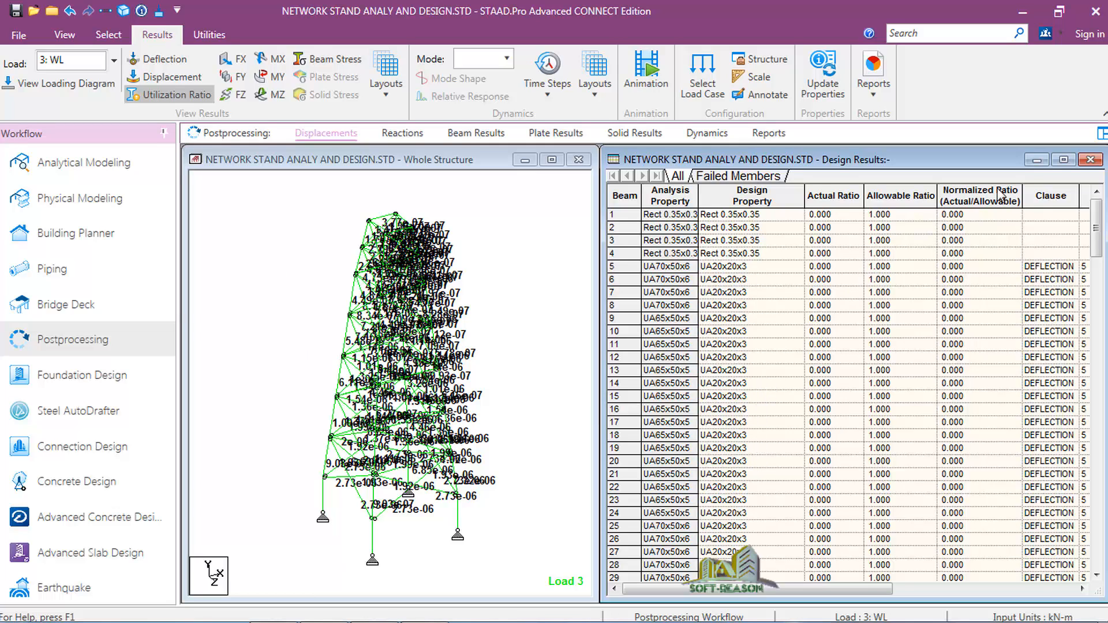
{"action": "left_click_drag", "start_coordinate": [814, 589], "coordinate": [998, 589]}
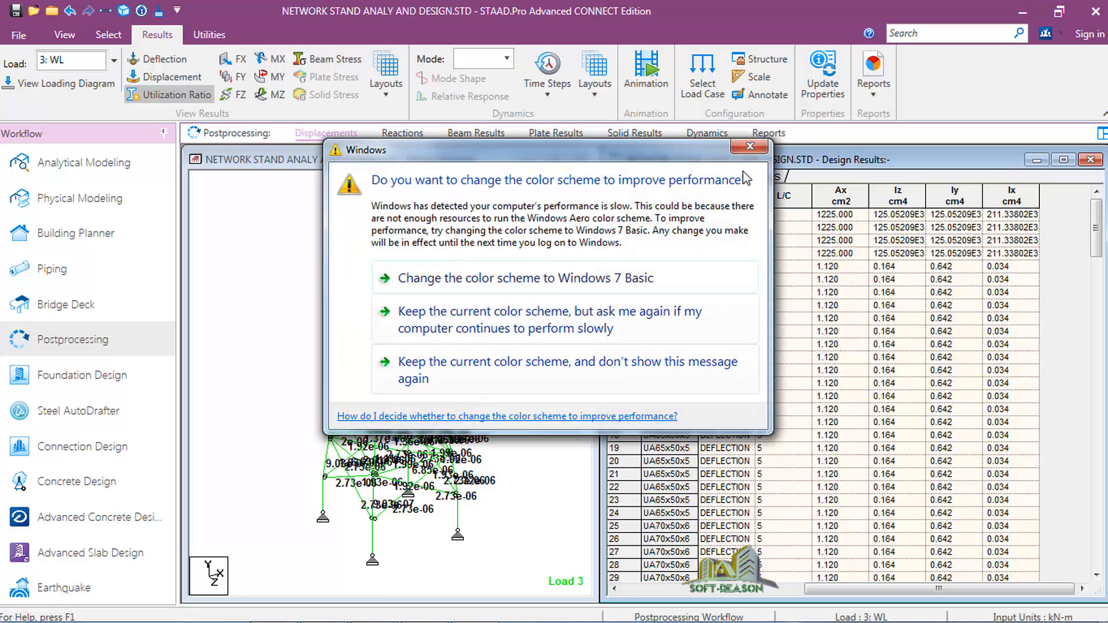
{"action": "left_click", "coordinate": [740, 153]}
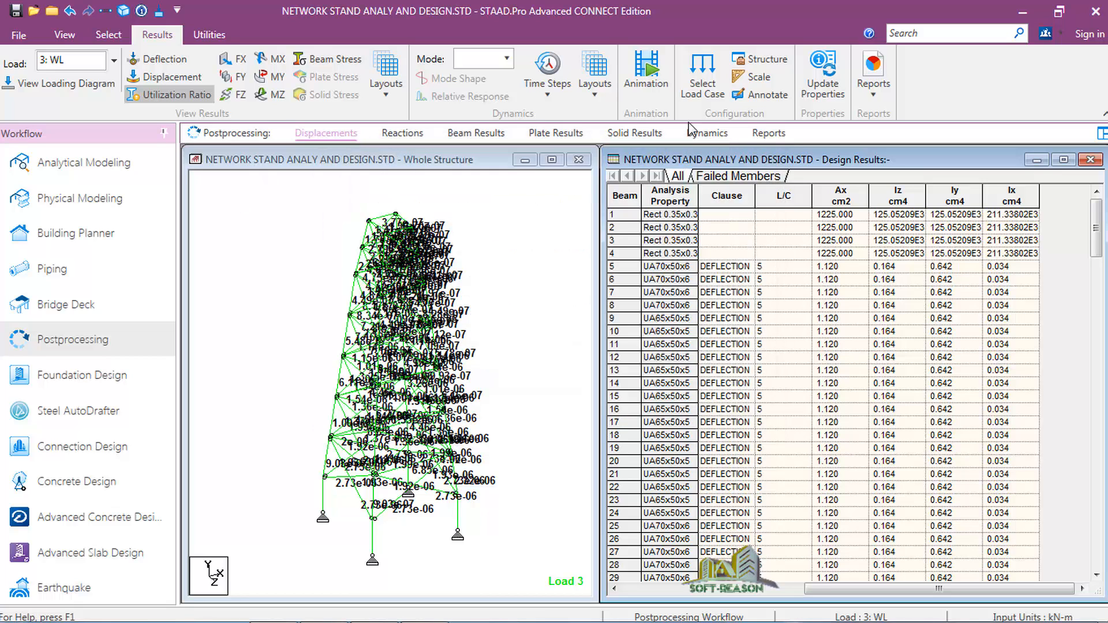
{"action": "left_click", "coordinate": [108, 35]}
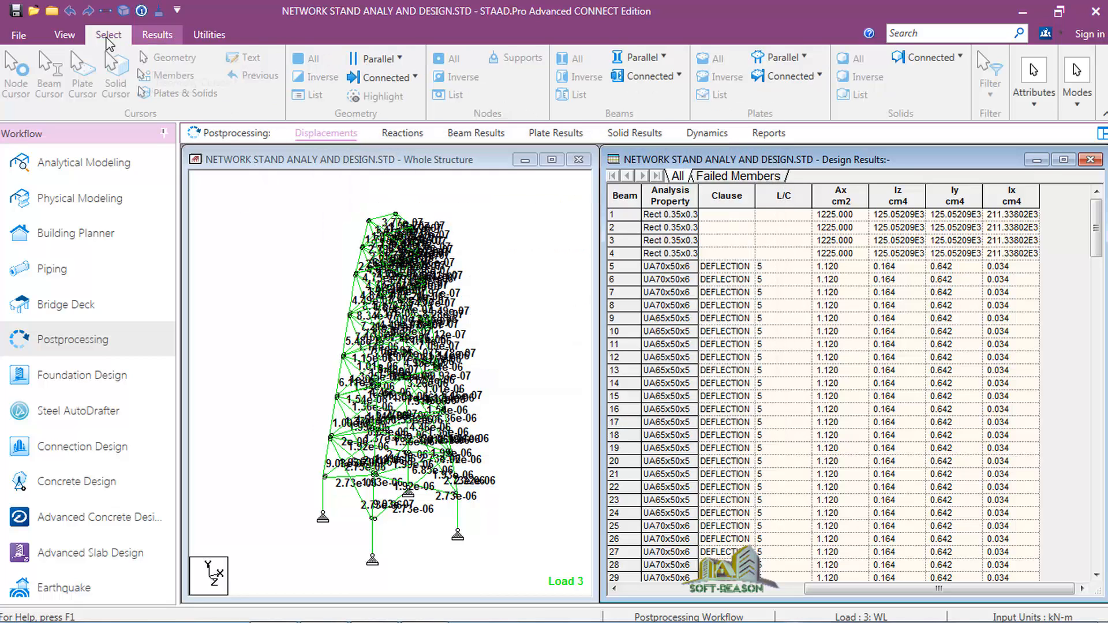
{"action": "left_click", "coordinate": [65, 35]}
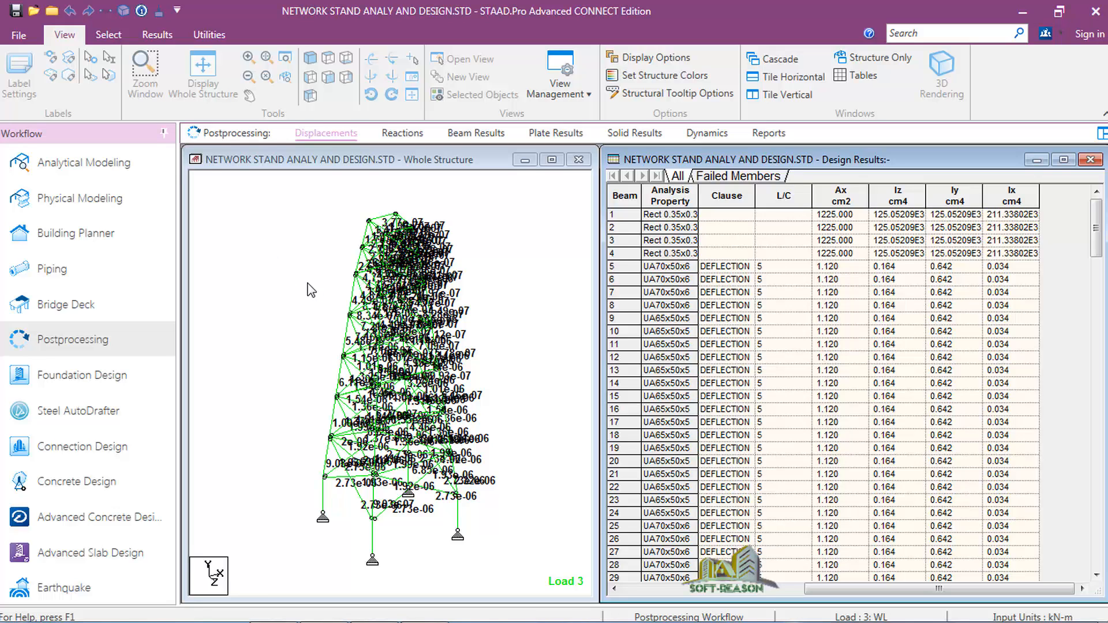
{"action": "left_click", "coordinate": [153, 35]}
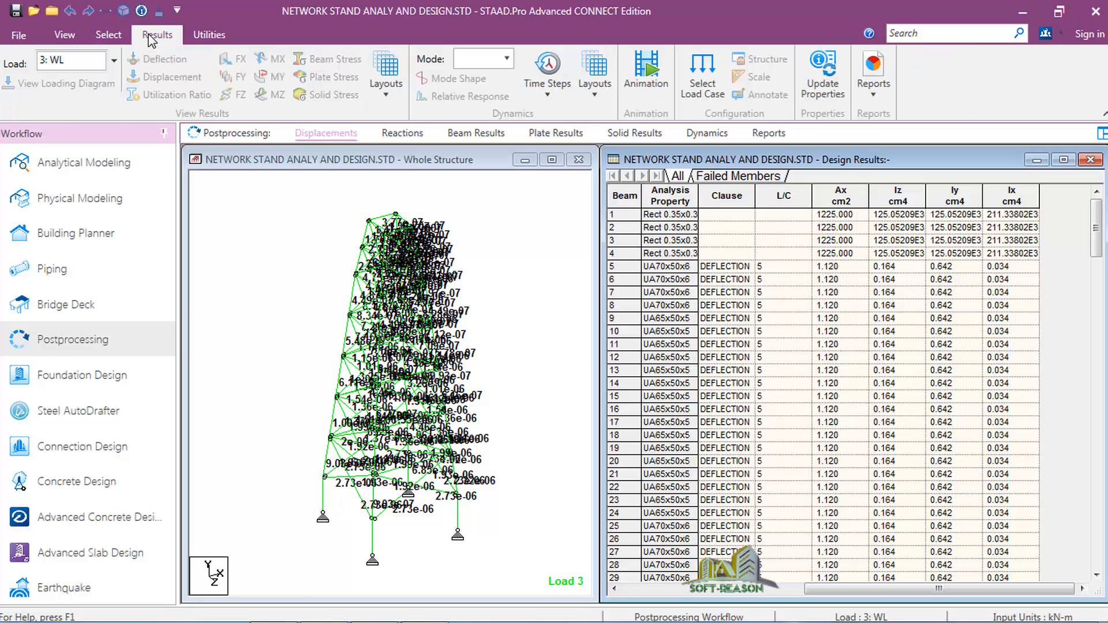
Start the report setup and add the input items Sections and Combination Load Cases to the report
{"action": "left_click", "coordinate": [767, 136]}
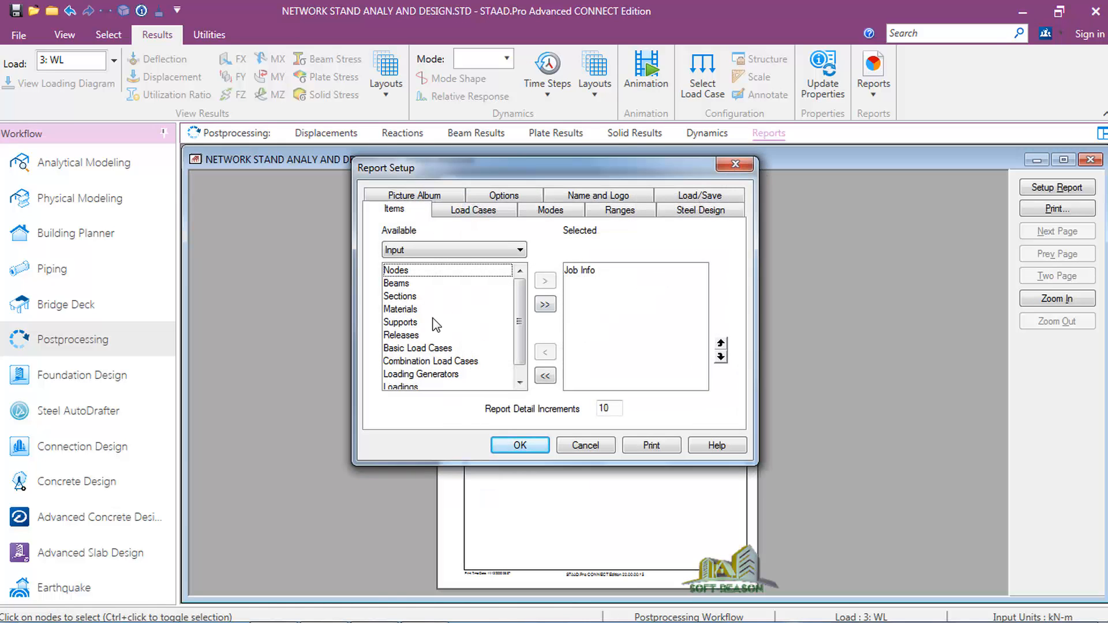
{"action": "left_click", "coordinate": [398, 296]}
{"action": "left_click", "coordinate": [545, 283]}
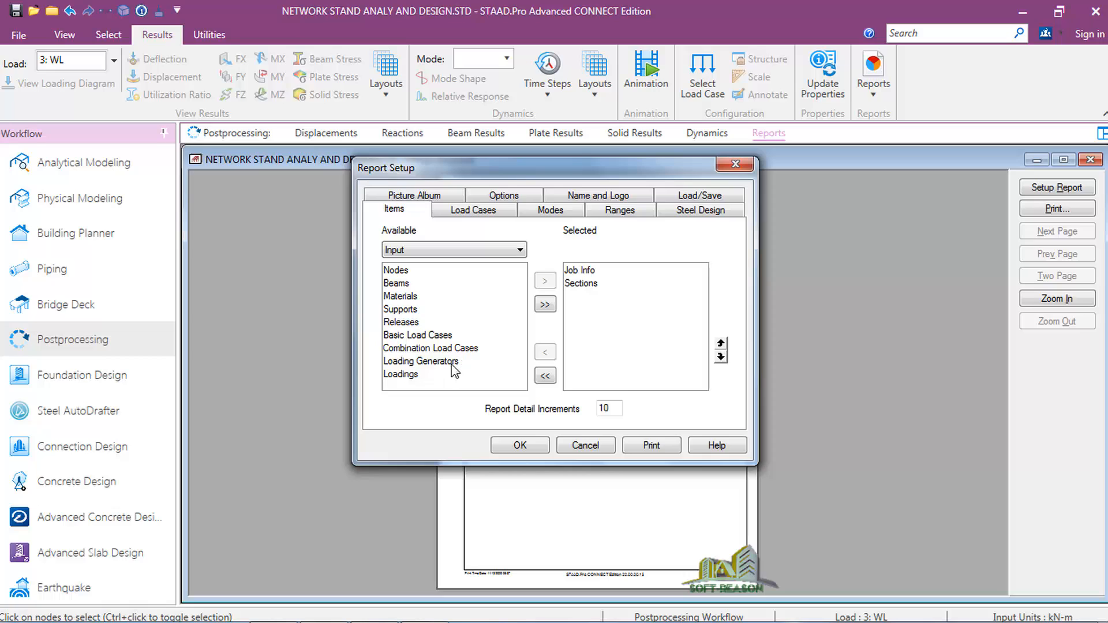
{"action": "left_click", "coordinate": [407, 350]}
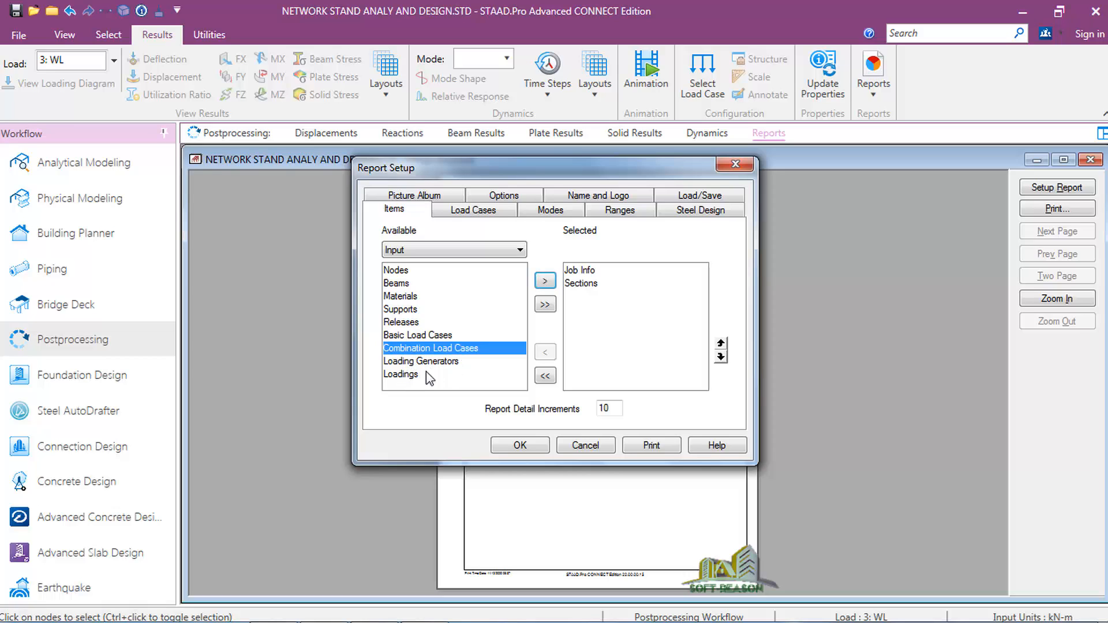
{"action": "left_click", "coordinate": [546, 282]}
Add the output item Reactions to the report
{"action": "left_click", "coordinate": [475, 249]}
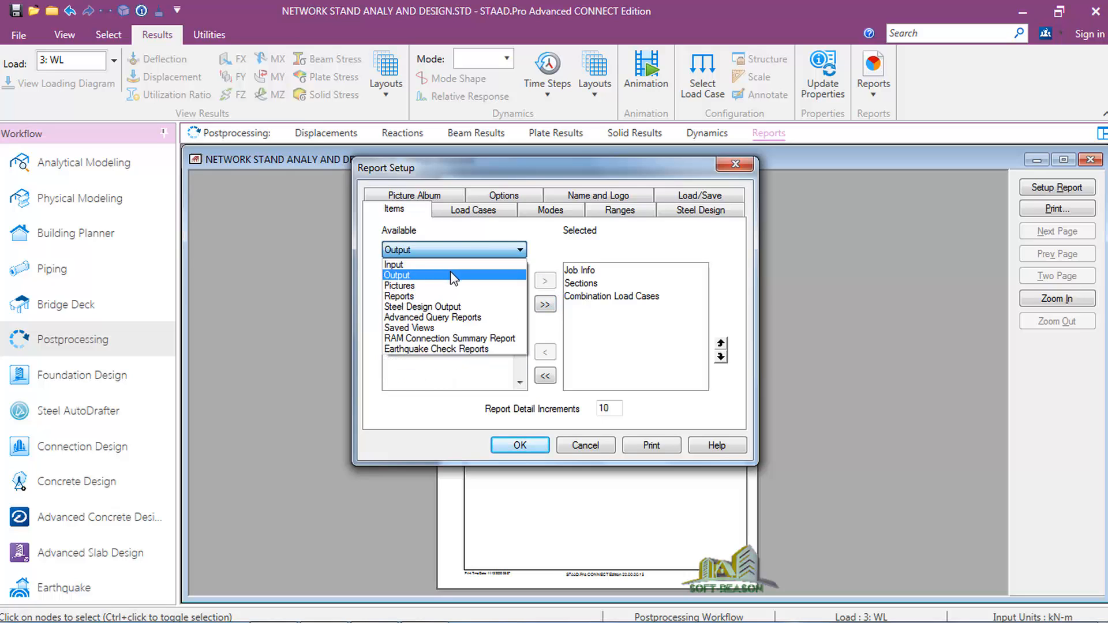
{"action": "left_click", "coordinate": [461, 271]}
{"action": "left_click_drag", "start_coordinate": [522, 302], "coordinate": [519, 348]}
{"action": "left_click", "coordinate": [403, 336]}
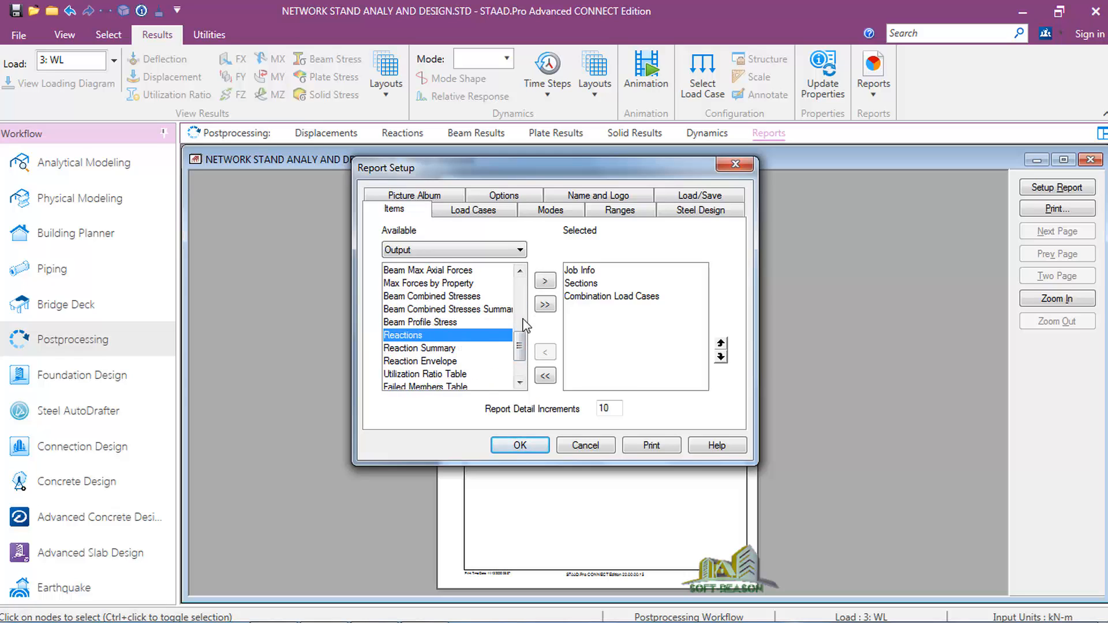
{"action": "double_click", "coordinate": [403, 335]}
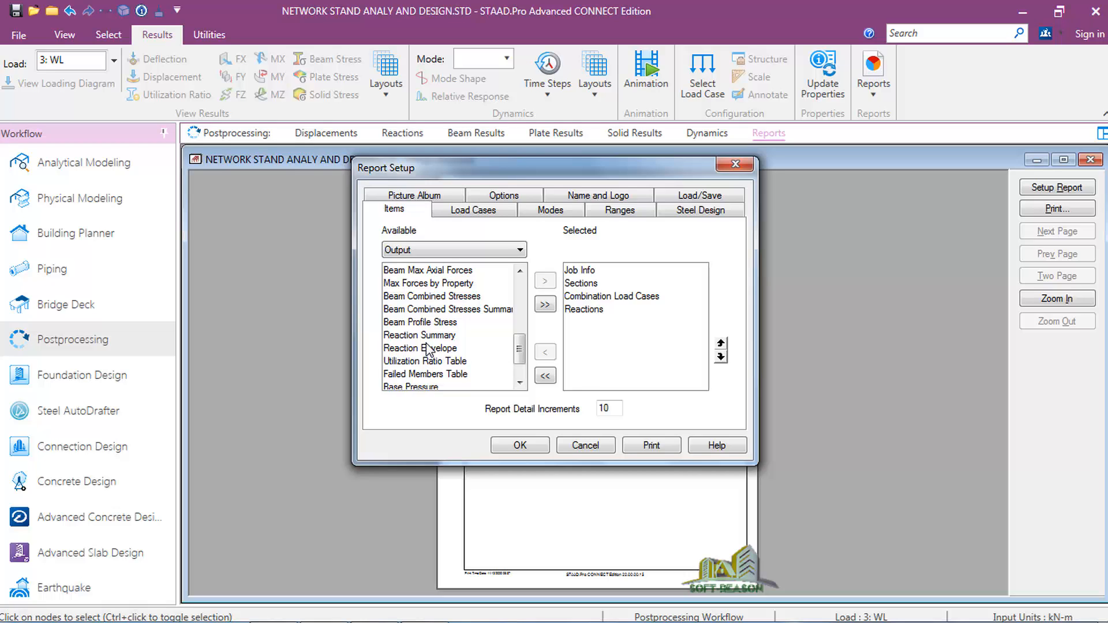
Add the output items Utilization Ratio Table and Beam Displ Detail to the report and apply the report setup
{"action": "left_click", "coordinate": [430, 364]}
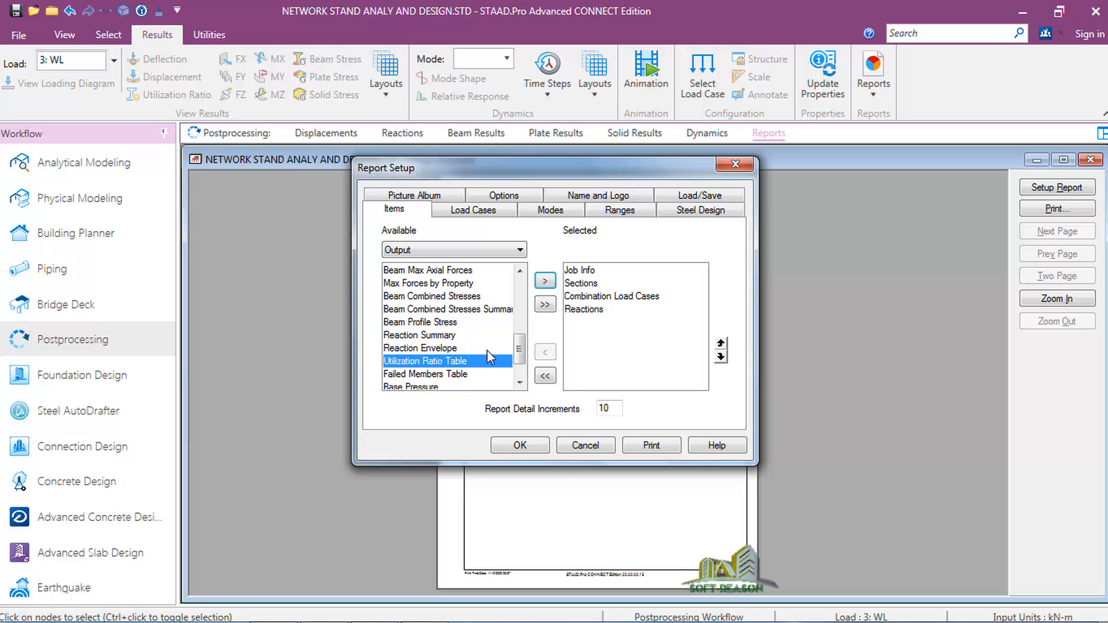
{"action": "left_click", "coordinate": [545, 282]}
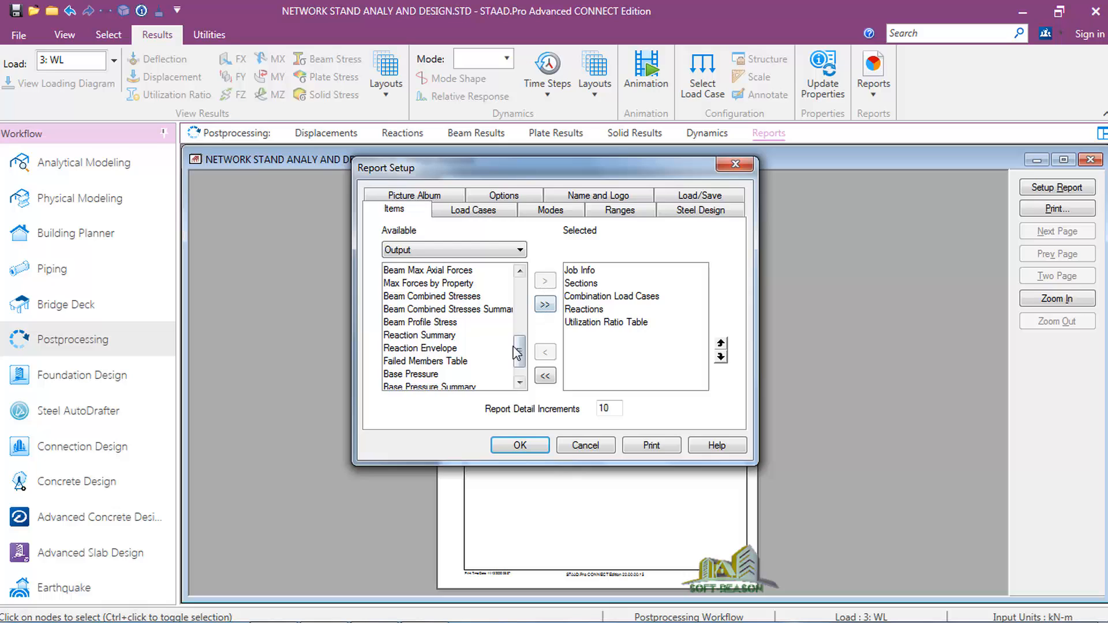
{"action": "left_click_drag", "start_coordinate": [520, 351], "coordinate": [520, 358]}
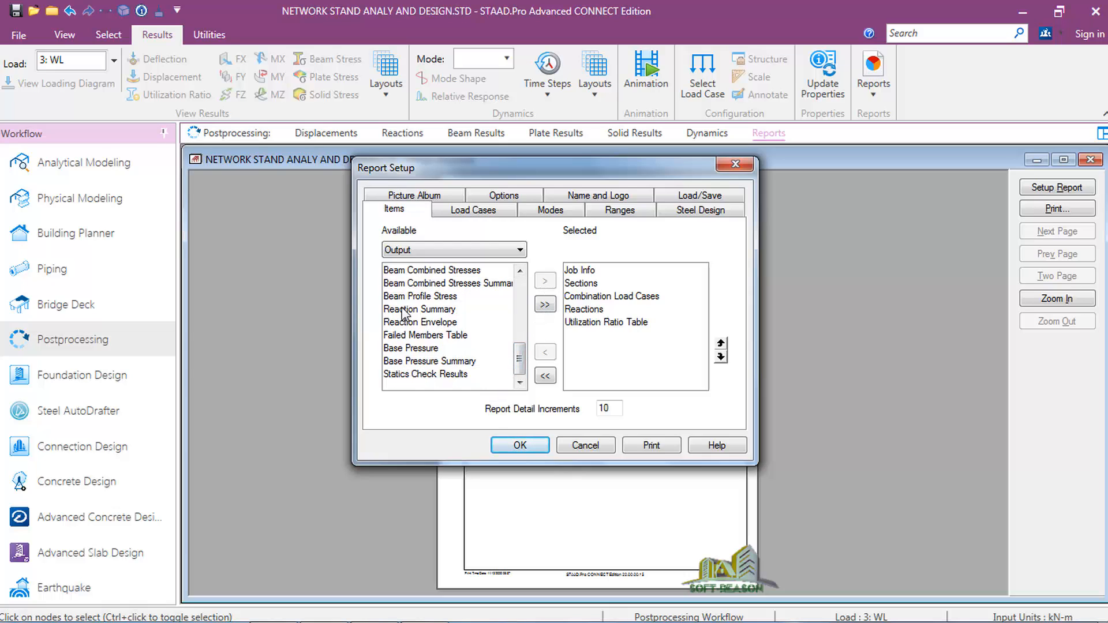
{"action": "left_click", "coordinate": [519, 250]}
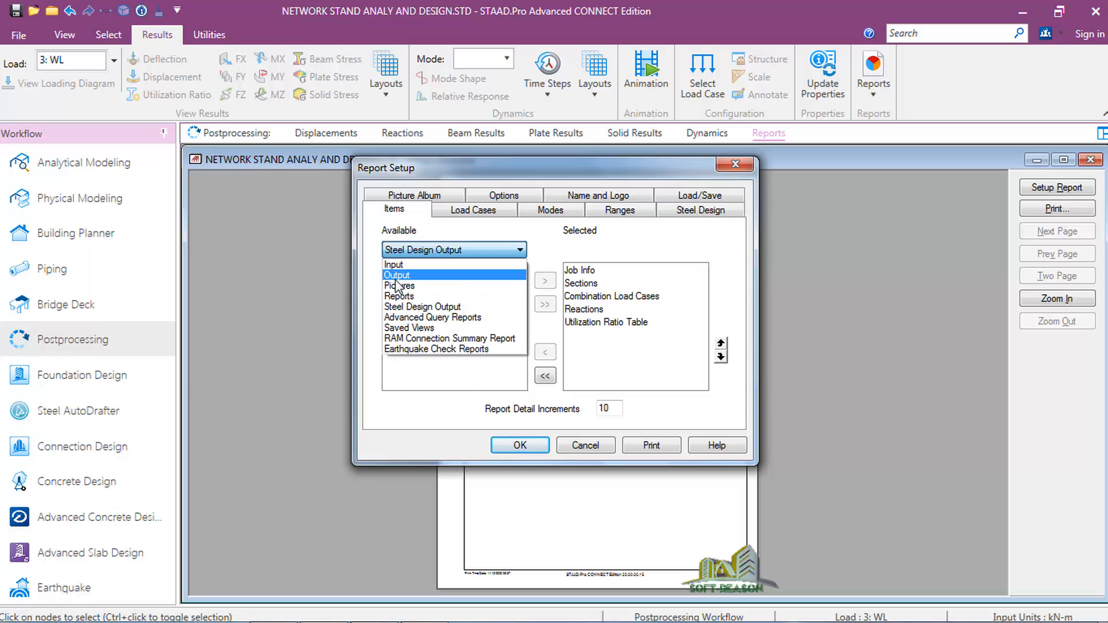
{"action": "left_click", "coordinate": [396, 276]}
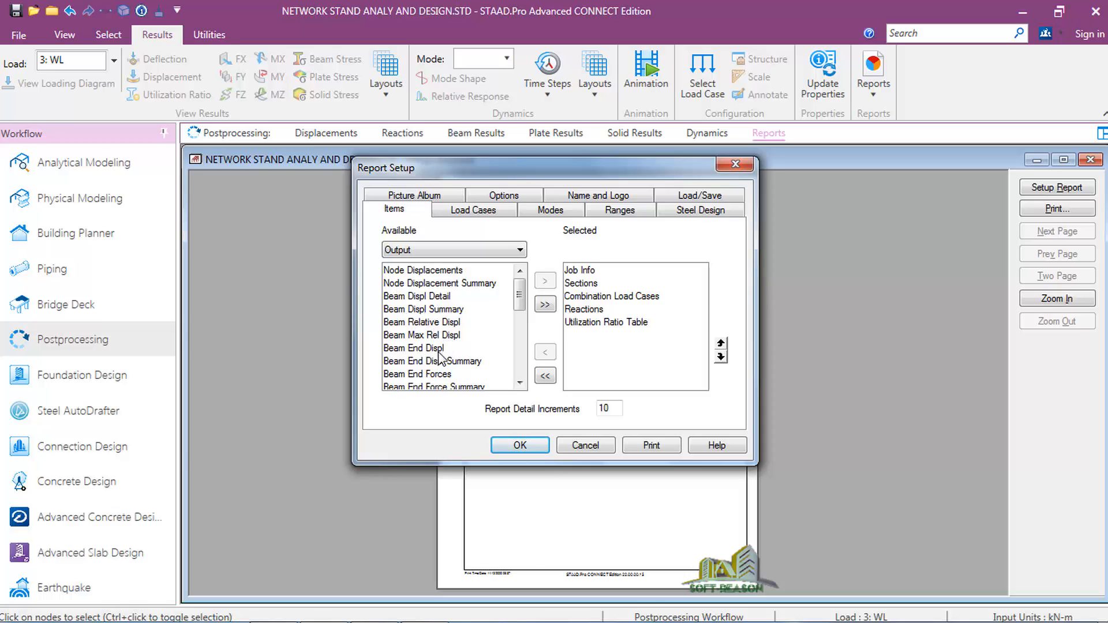
{"action": "left_click", "coordinate": [422, 297]}
{"action": "left_click", "coordinate": [544, 281]}
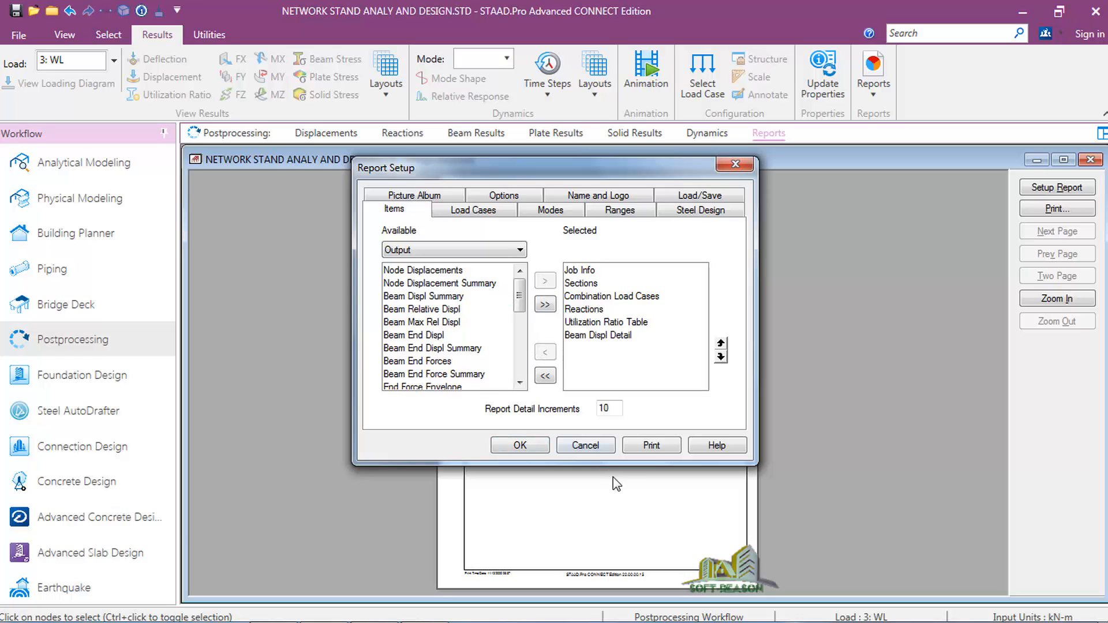
{"action": "left_click", "coordinate": [609, 445]}
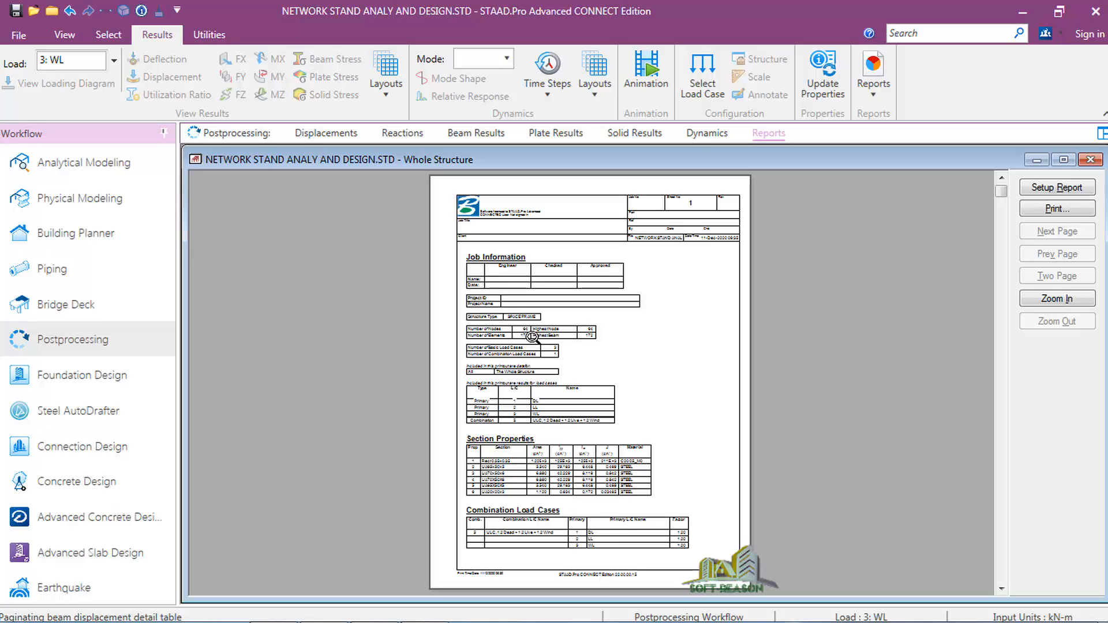
Print the whole report with Nitro PDF Creator, saving it as NETWORK STAND ANALY AND DESIGN in the TRAINING folder under Documents
{"action": "left_click", "coordinate": [1056, 208]}
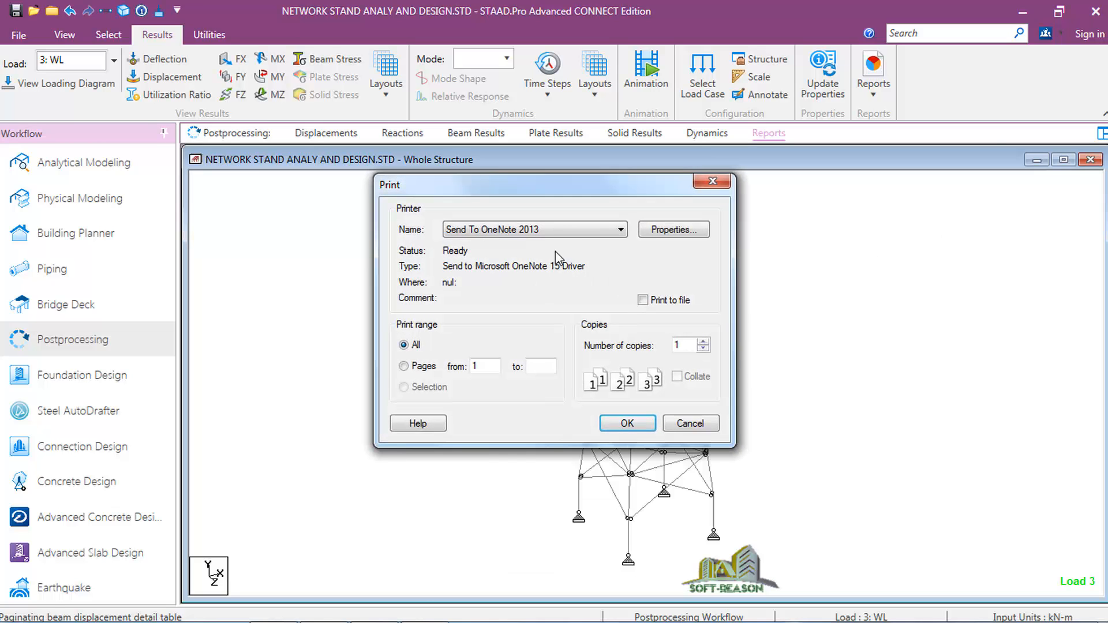
{"action": "left_click", "coordinate": [554, 230]}
{"action": "left_click", "coordinate": [508, 266]}
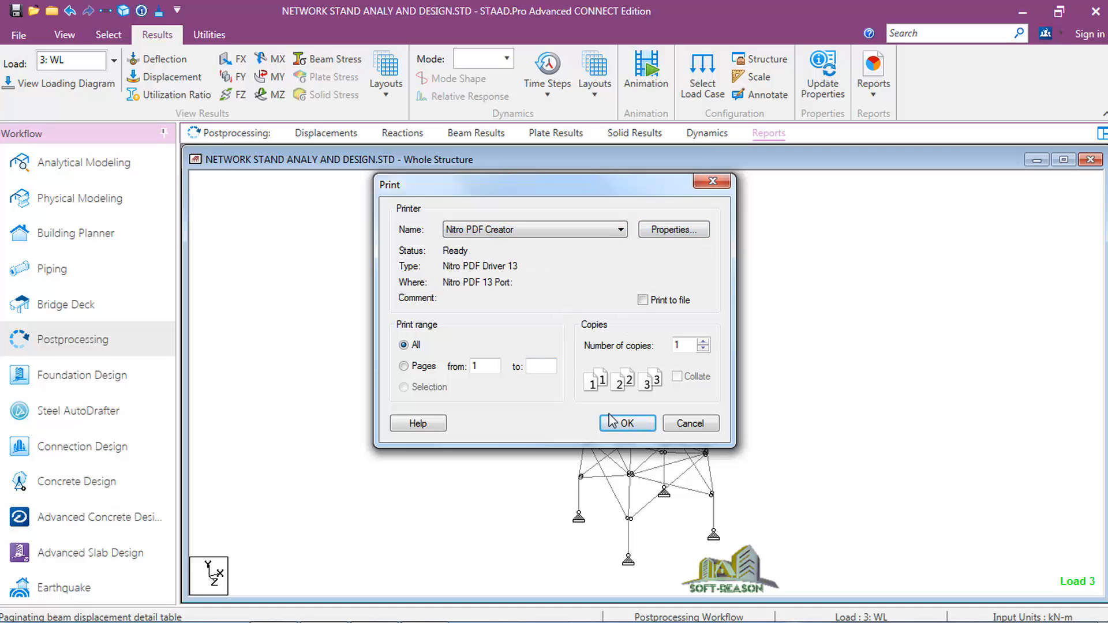
{"action": "left_click", "coordinate": [627, 424]}
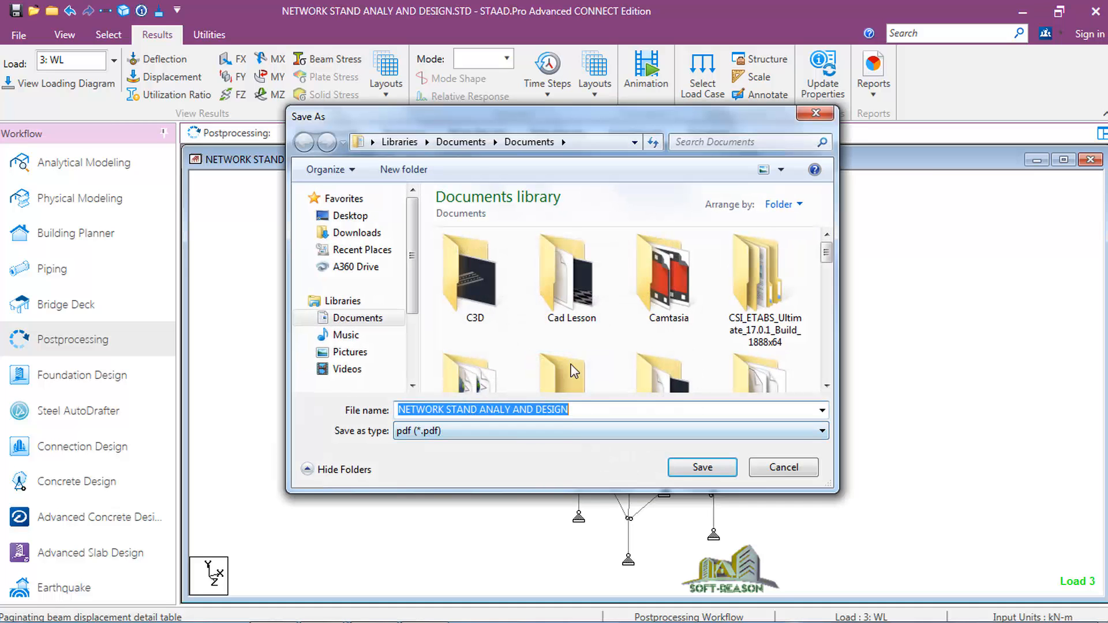
{"action": "left_click_drag", "start_coordinate": [826, 249], "coordinate": [839, 341]}
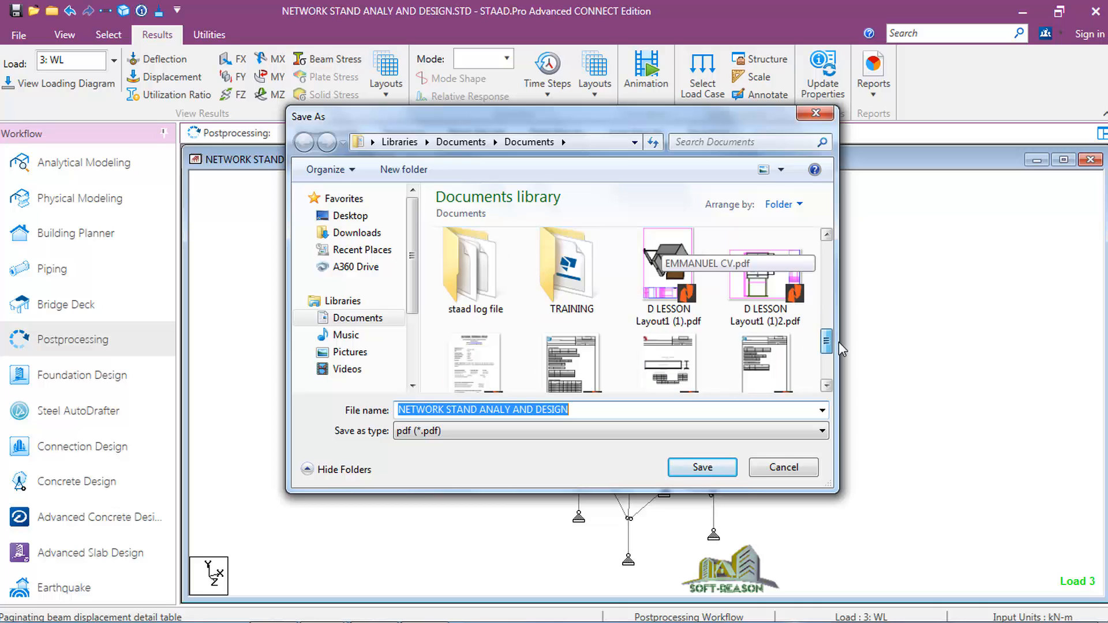
{"action": "double_click", "coordinate": [577, 291]}
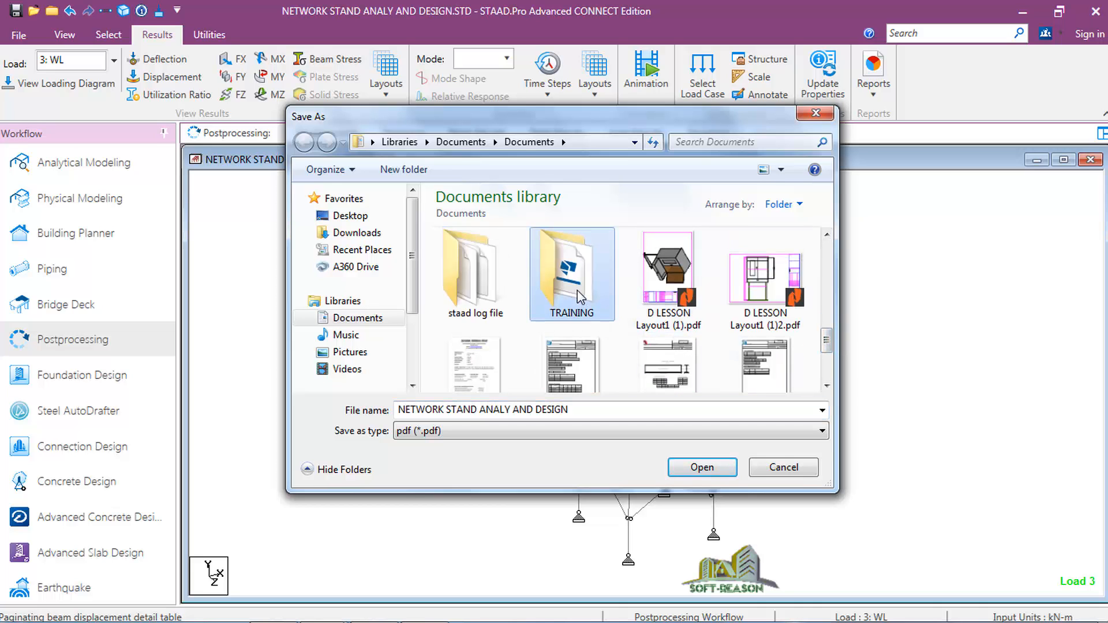
{"action": "left_click", "coordinate": [695, 464]}
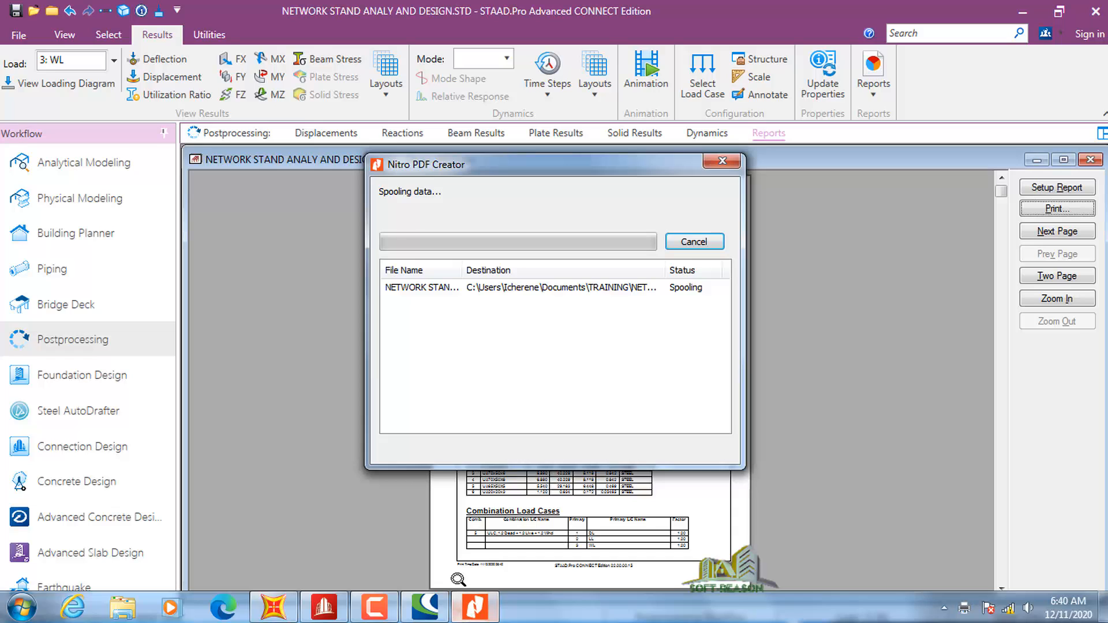
Switch to Nitro Pro and examine the report's job information, section properties, combination load cases, reactions and utilization ratio tables
{"action": "mouse_move", "coordinate": [476, 620]}
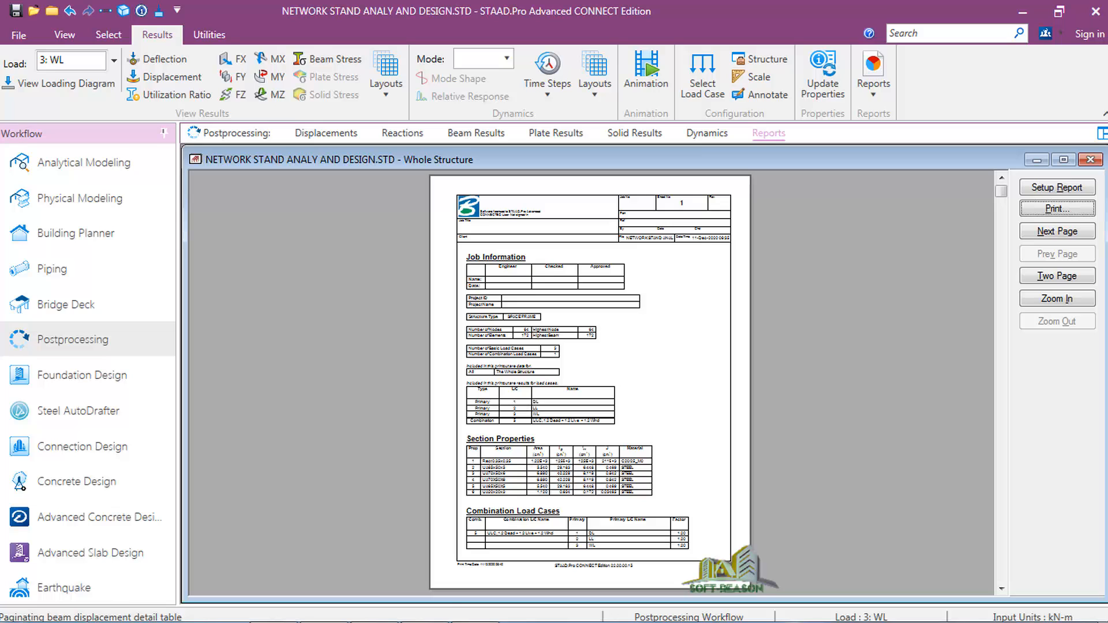
{"action": "left_click", "coordinate": [468, 608]}
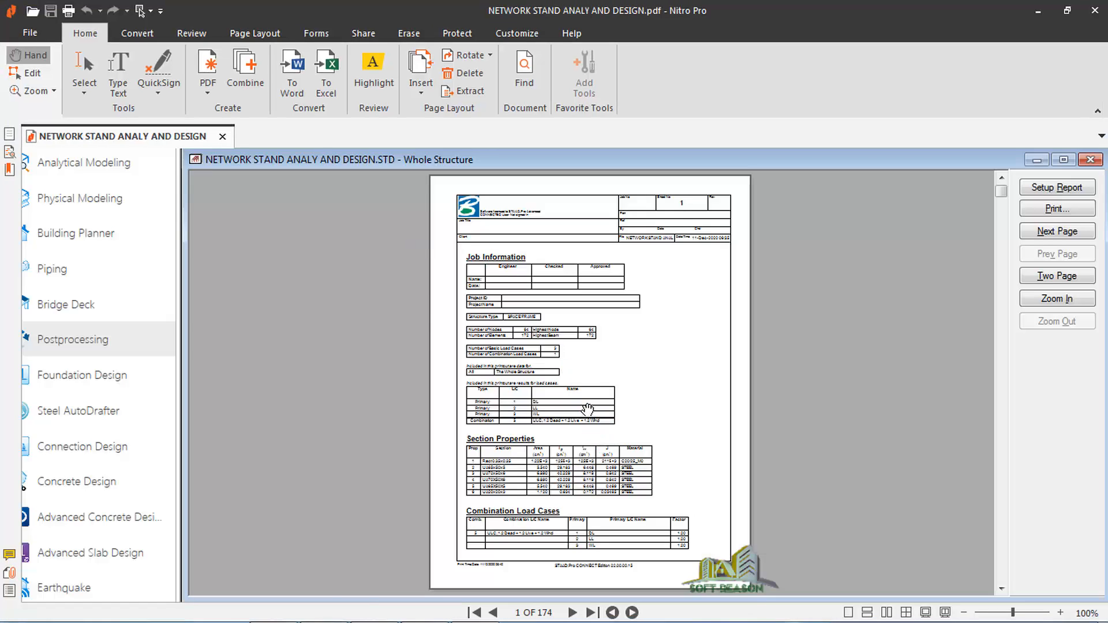
{"action": "scroll", "coordinate": [544, 403], "scroll_direction": "down", "scroll_amount": 1}
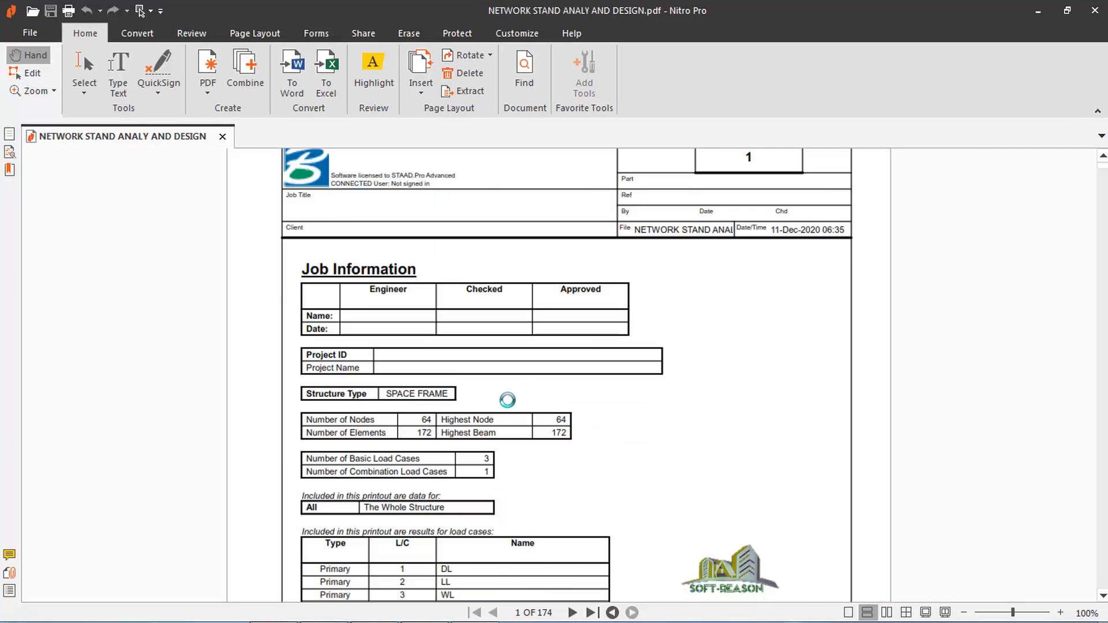
{"action": "scroll", "coordinate": [507, 398], "scroll_direction": "down", "scroll_amount": 4}
{"action": "scroll", "coordinate": [509, 403], "scroll_direction": "down", "scroll_amount": 8}
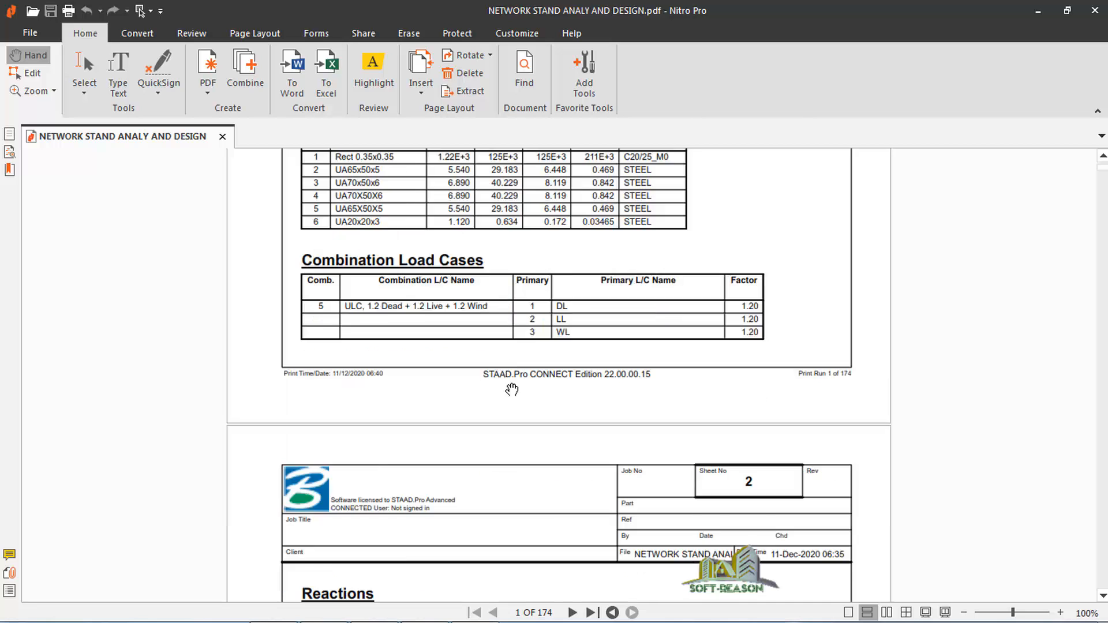
{"action": "scroll", "coordinate": [511, 376], "scroll_direction": "down", "scroll_amount": 10}
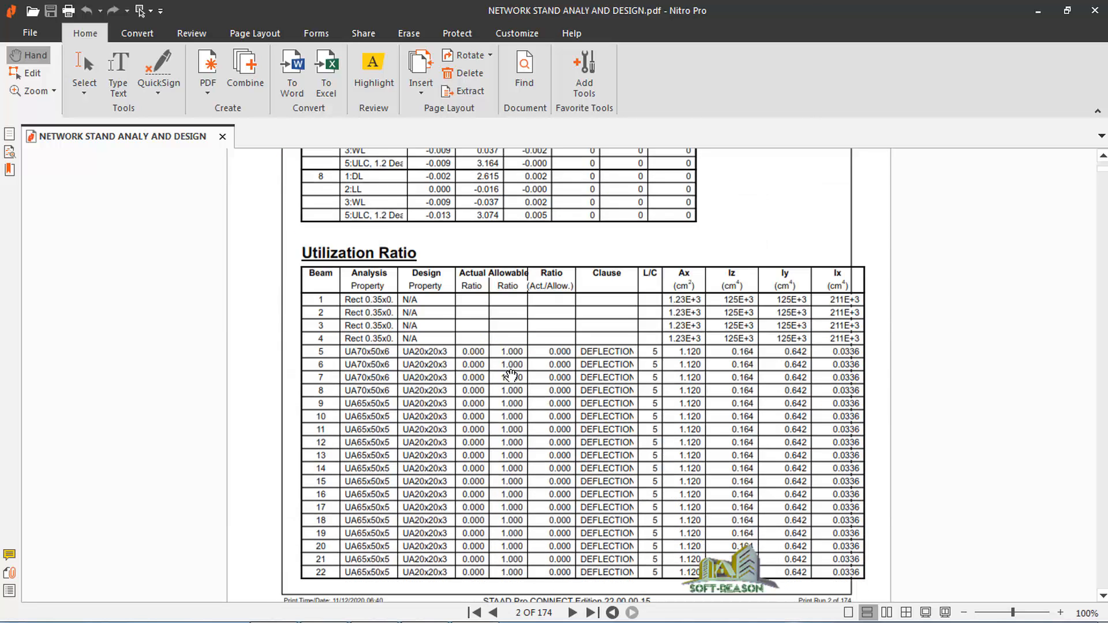
{"action": "scroll", "coordinate": [518, 363], "scroll_direction": "down", "scroll_amount": 2}
{"action": "scroll", "coordinate": [521, 361], "scroll_direction": "up", "scroll_amount": 1}
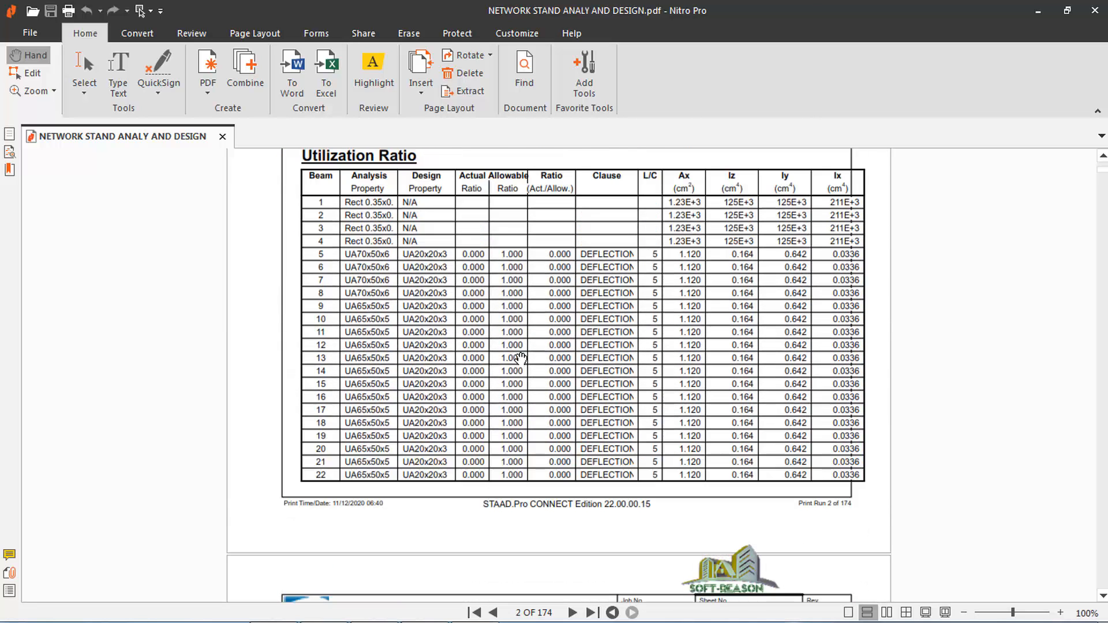
{"action": "scroll", "coordinate": [318, 197], "scroll_direction": "up", "scroll_amount": 1}
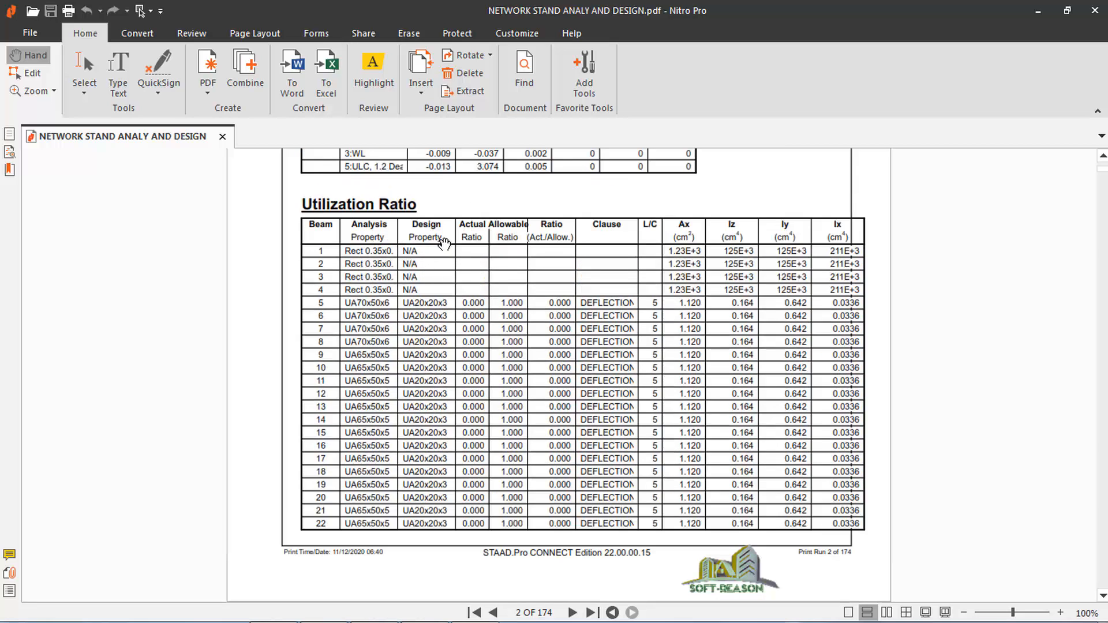
{"action": "scroll", "coordinate": [445, 252], "scroll_direction": "down", "scroll_amount": 10}
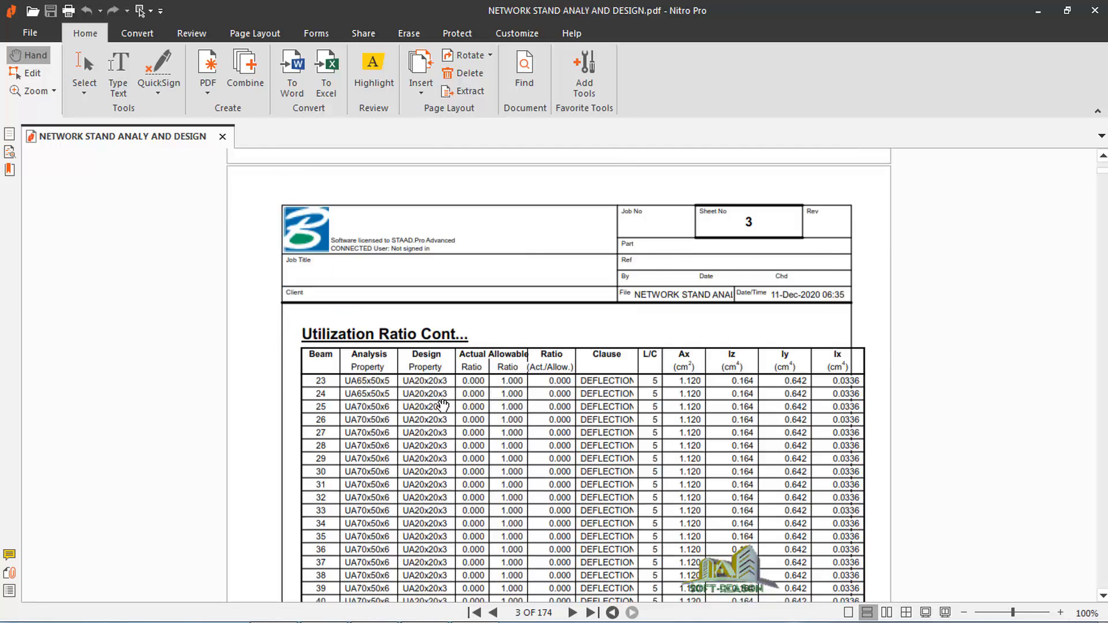
{"action": "scroll", "coordinate": [564, 382], "scroll_direction": "down", "scroll_amount": 15}
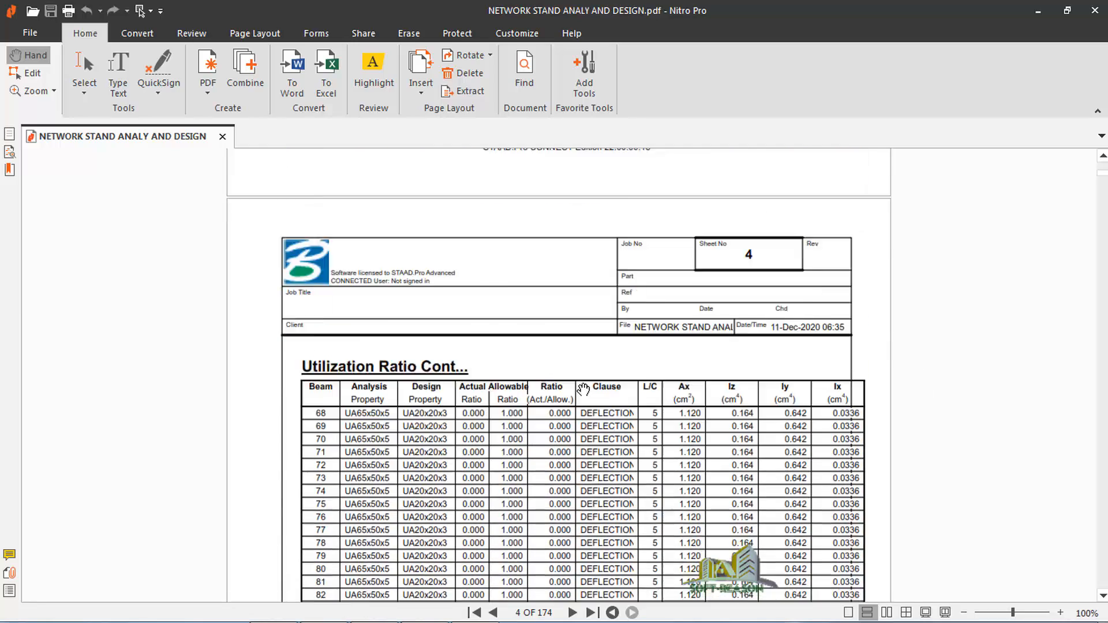
{"action": "scroll", "coordinate": [541, 334], "scroll_direction": "up", "scroll_amount": 1}
{"action": "scroll", "coordinate": [542, 323], "scroll_direction": "down", "scroll_amount": 8}
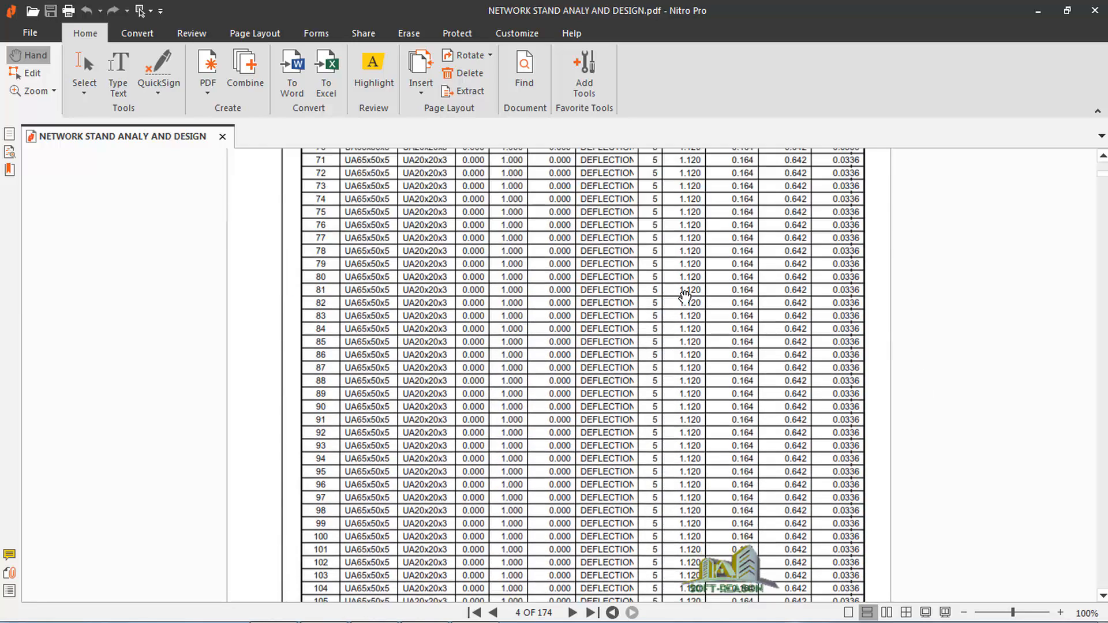
Return to STAAD.Pro and display the support reactions for the whole structure
{"action": "left_click", "coordinate": [1038, 11]}
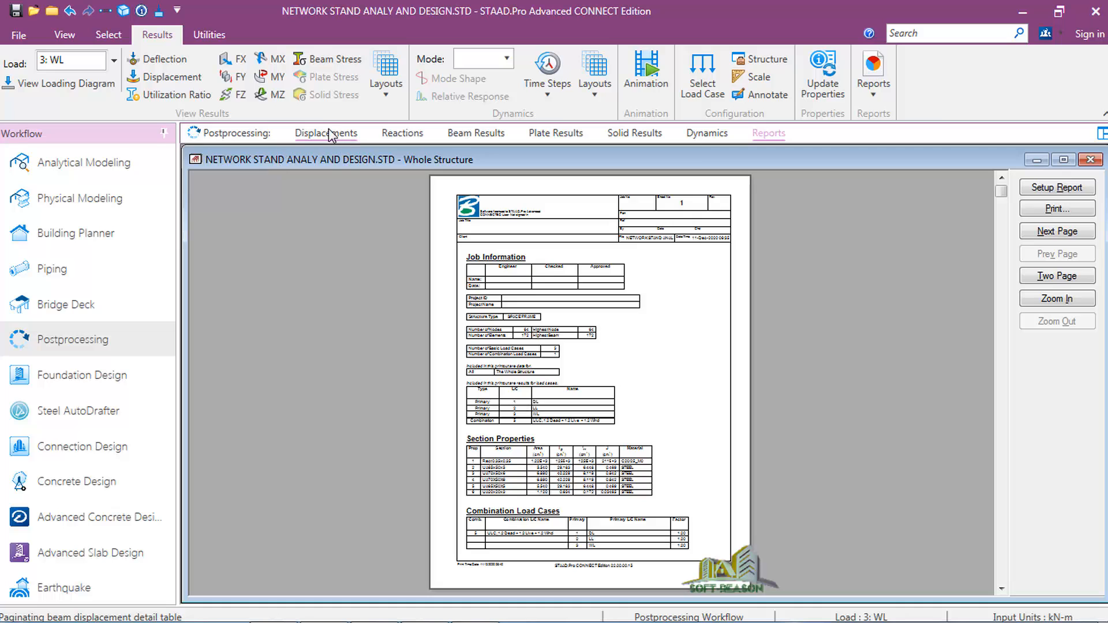
{"action": "left_click", "coordinate": [389, 137]}
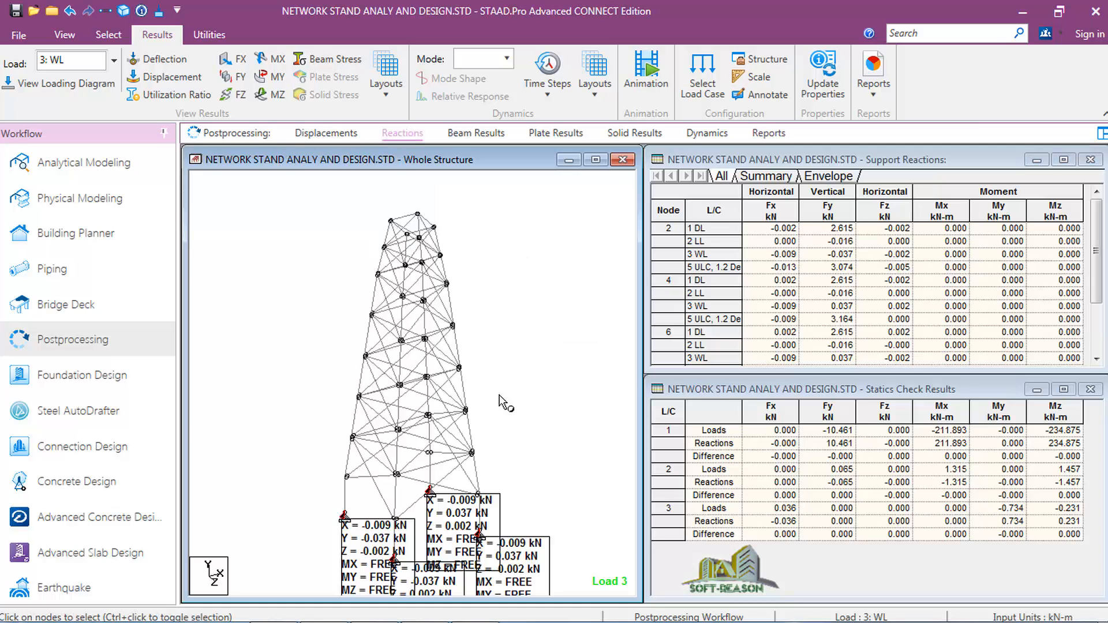